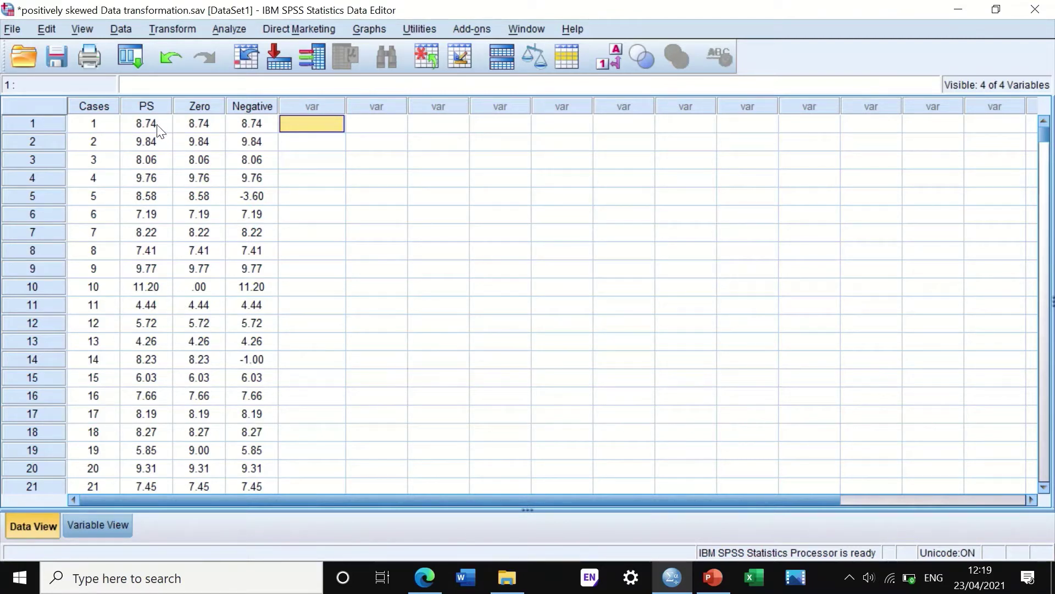
Step: Start a reset Explore analysis with Positiveskewed [PS] as the dependent variable, keeping descriptives with a 95% confidence interval for the mean
click(358, 252)
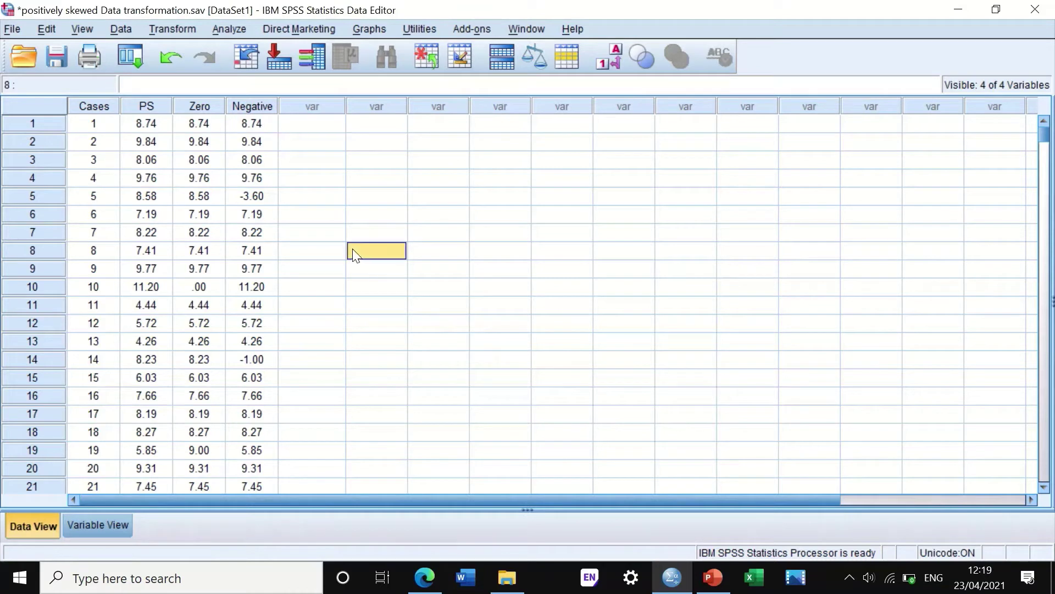
click(227, 29)
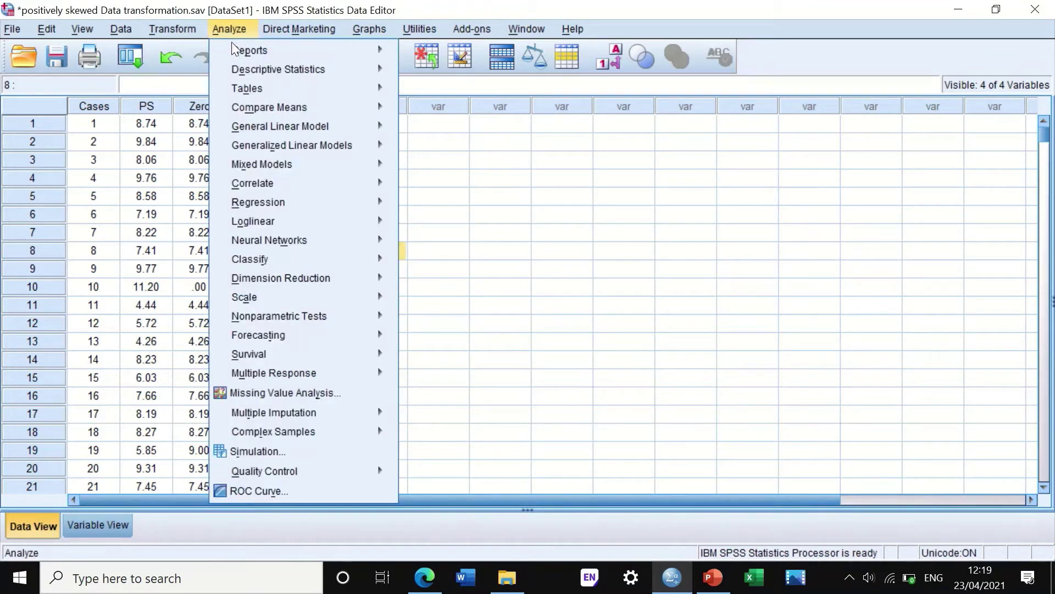
mouse_move(243, 64)
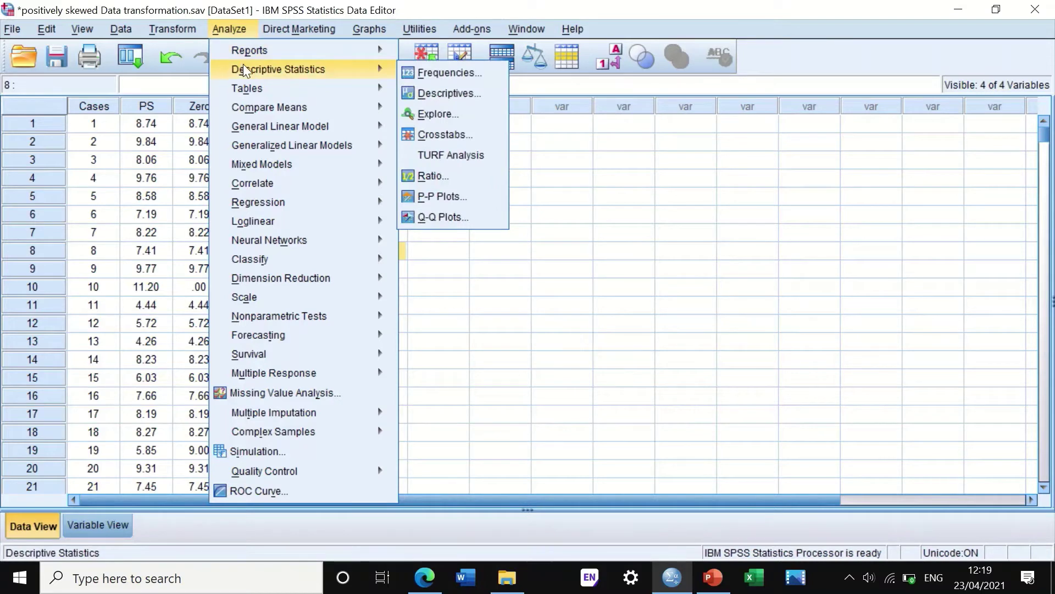
click(436, 114)
click(527, 388)
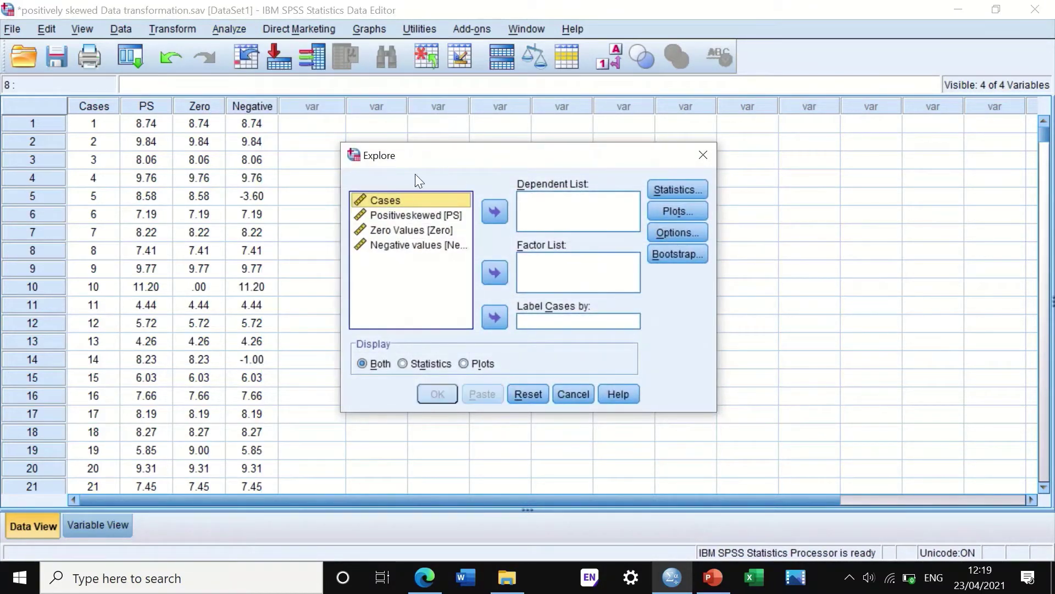
drag(393, 216, 536, 206)
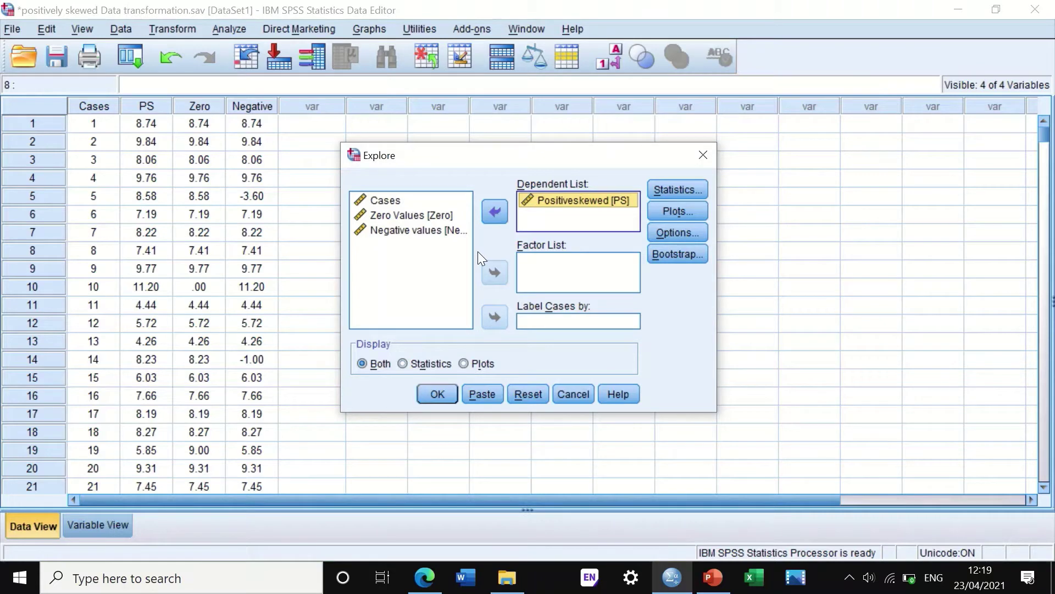
click(680, 193)
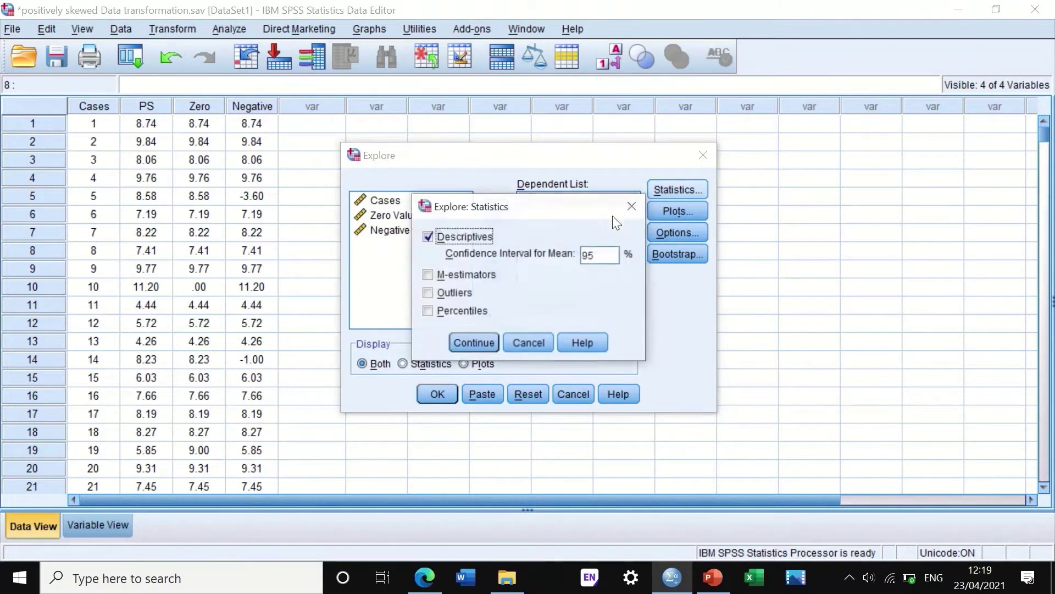
click(476, 344)
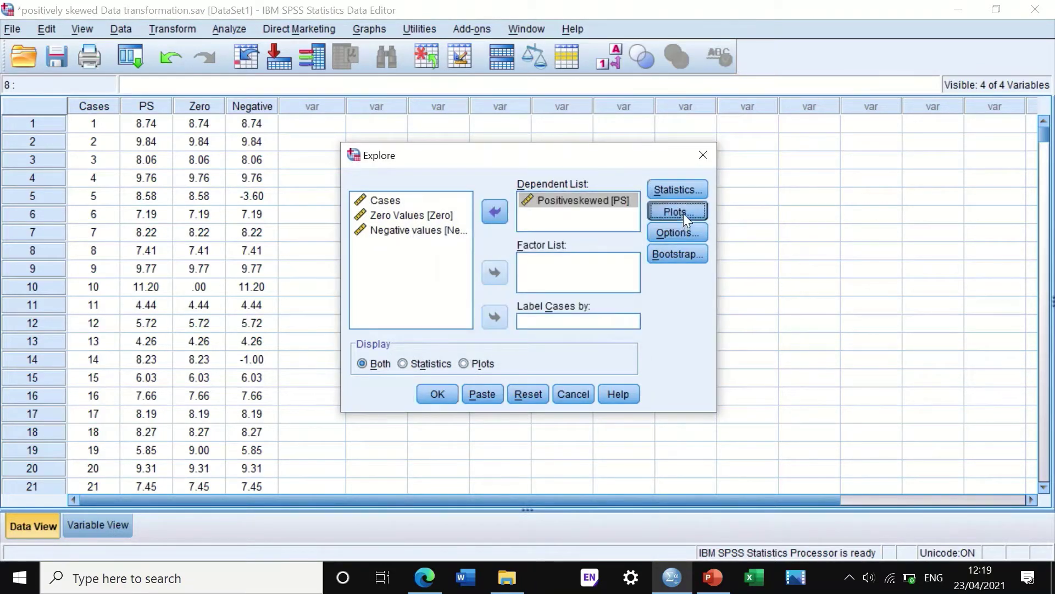
Step: Set the Explore plots to a histogram instead of stem-and-leaf and include normality plots with tests
click(681, 212)
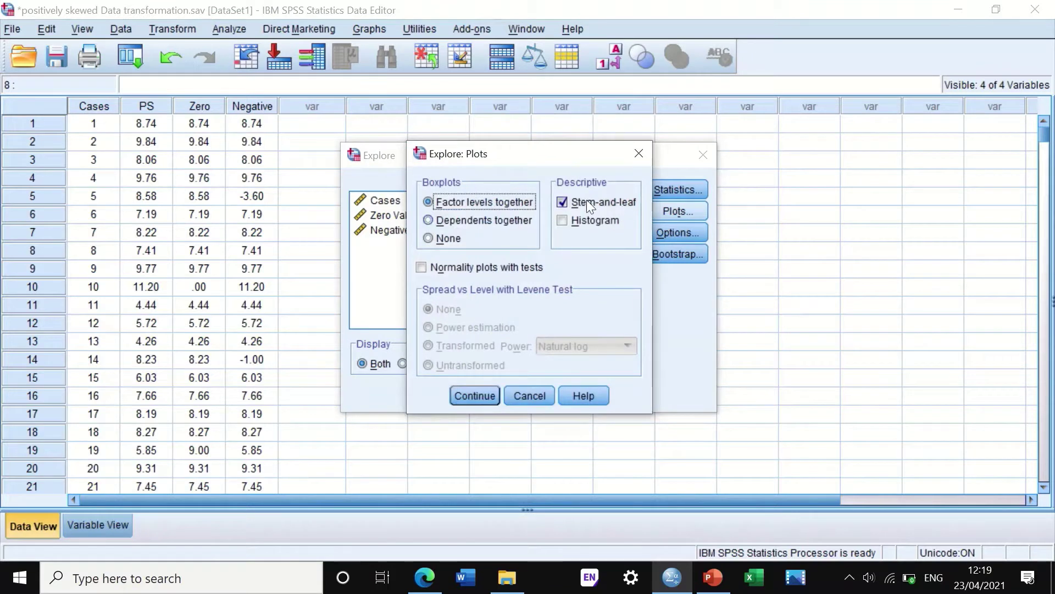
click(560, 201)
click(560, 219)
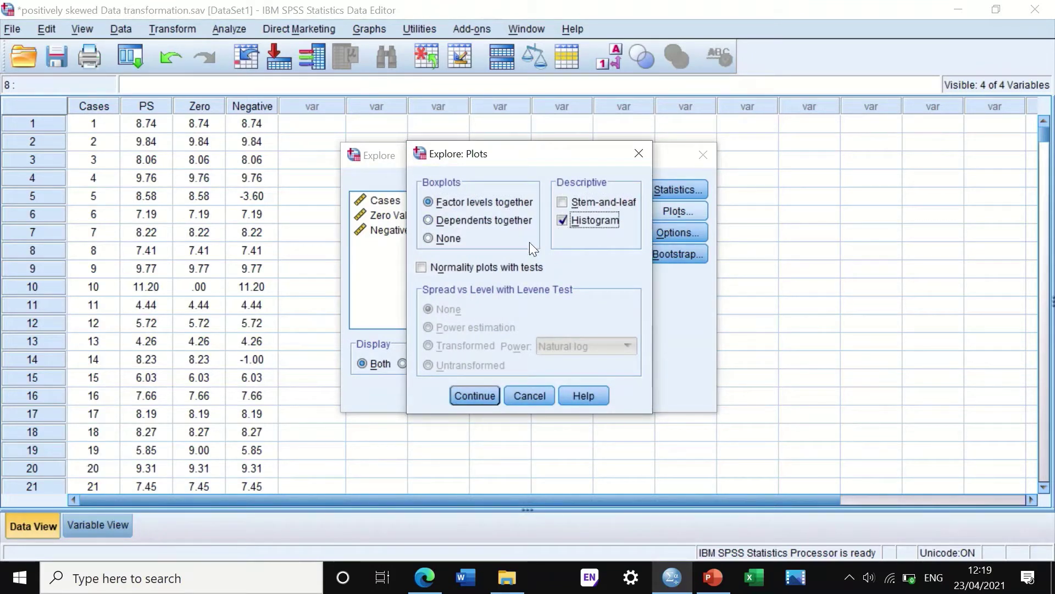
click(422, 267)
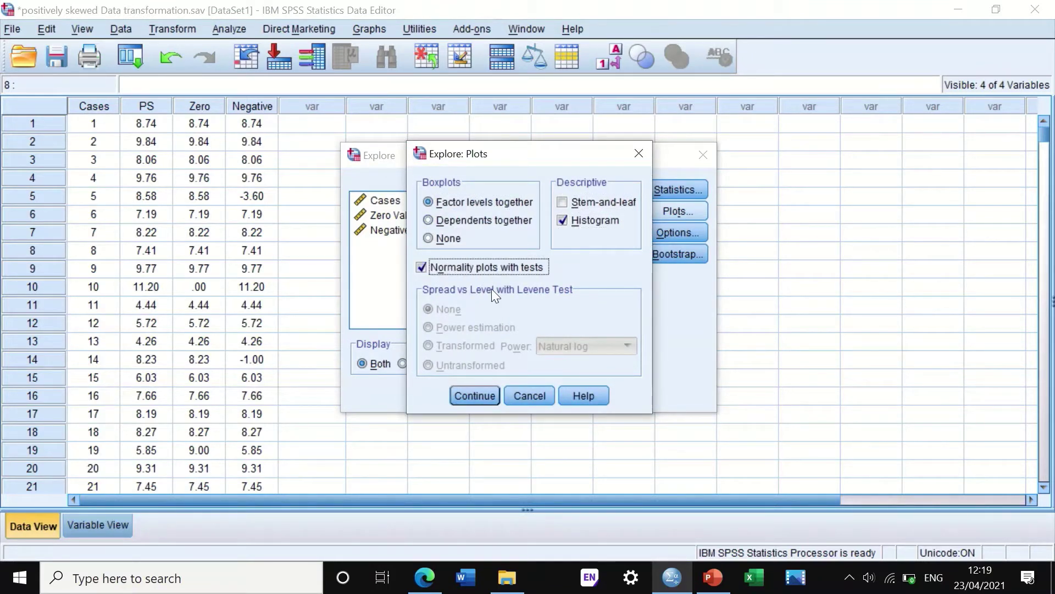
click(459, 395)
Step: Keep missing values excluded listwise and run the Explore analysis
click(674, 230)
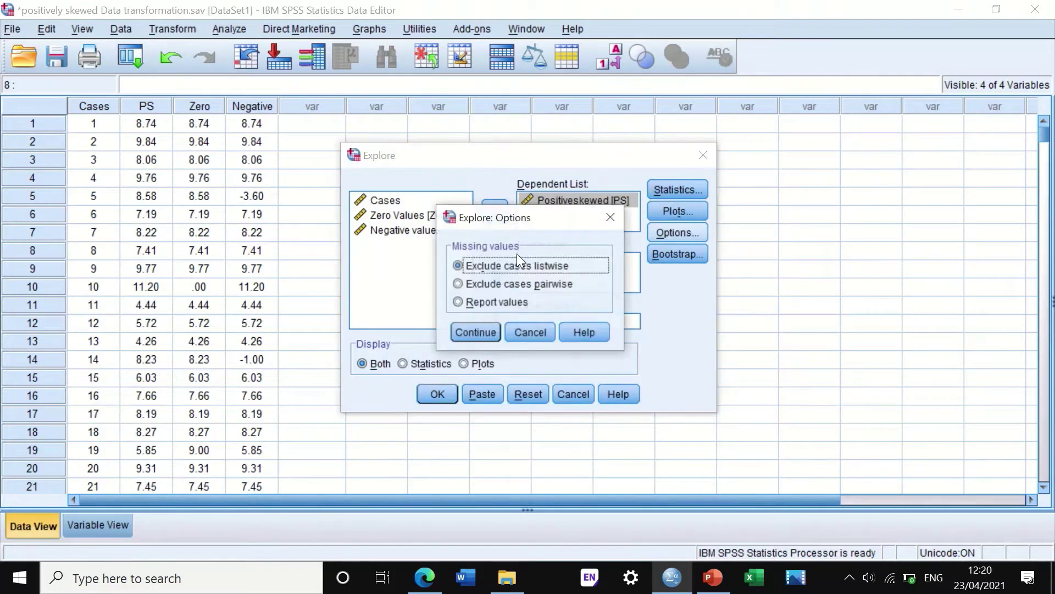
click(461, 330)
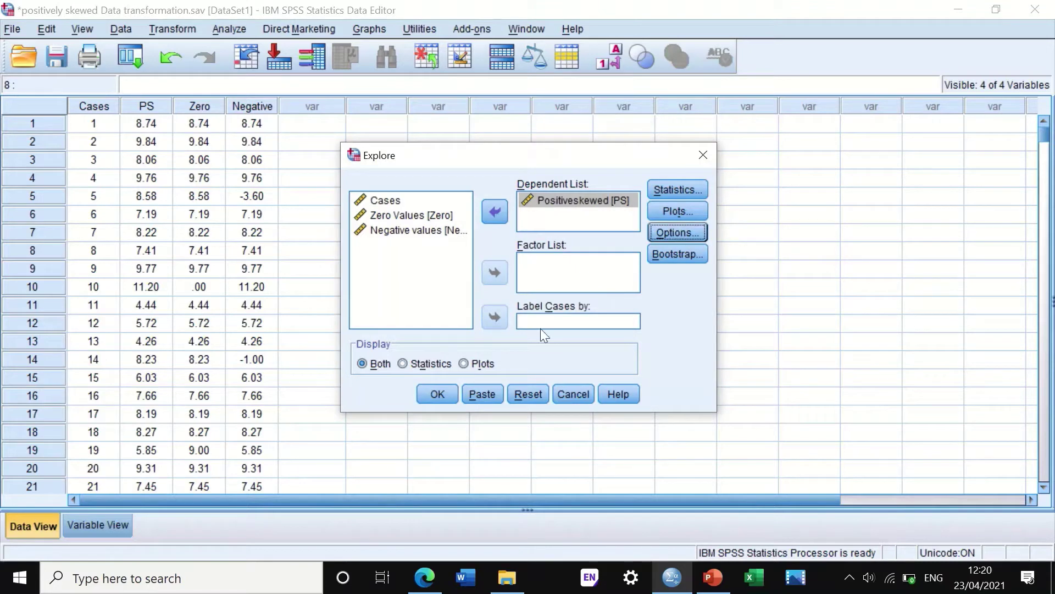
click(436, 392)
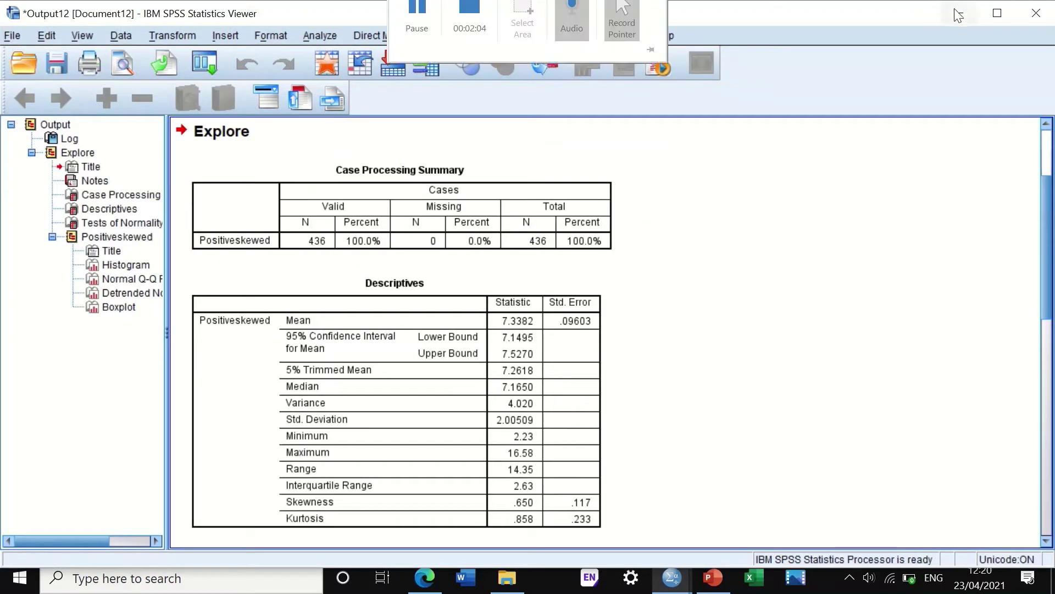
Step: Examine the skewness and kurtosis in the Descriptives table and the Tests of Normality results for Positiveskewed
scroll(723, 245, up, 2)
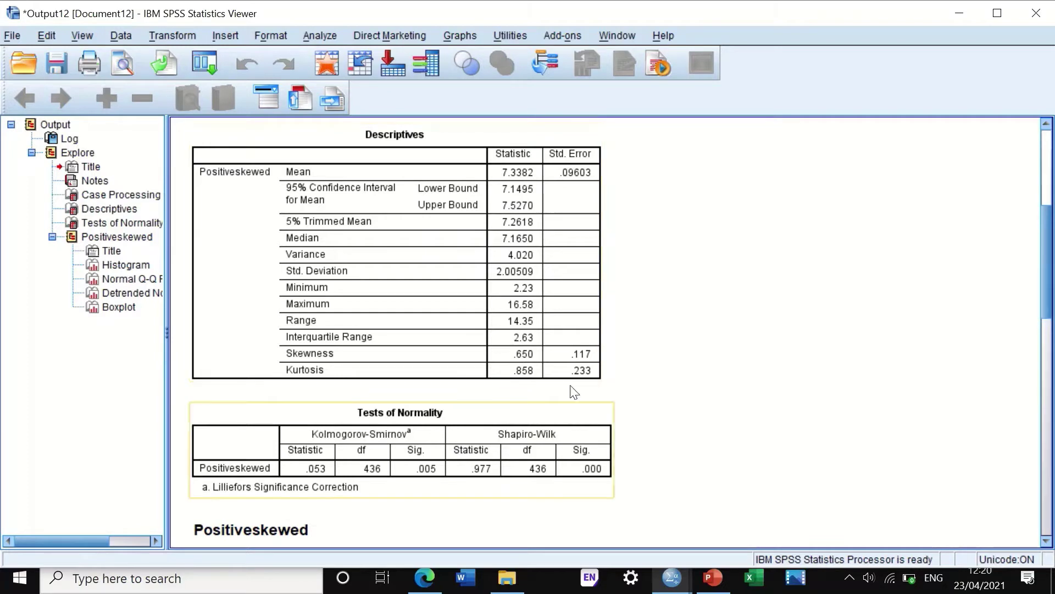
scroll(579, 395, down, 3)
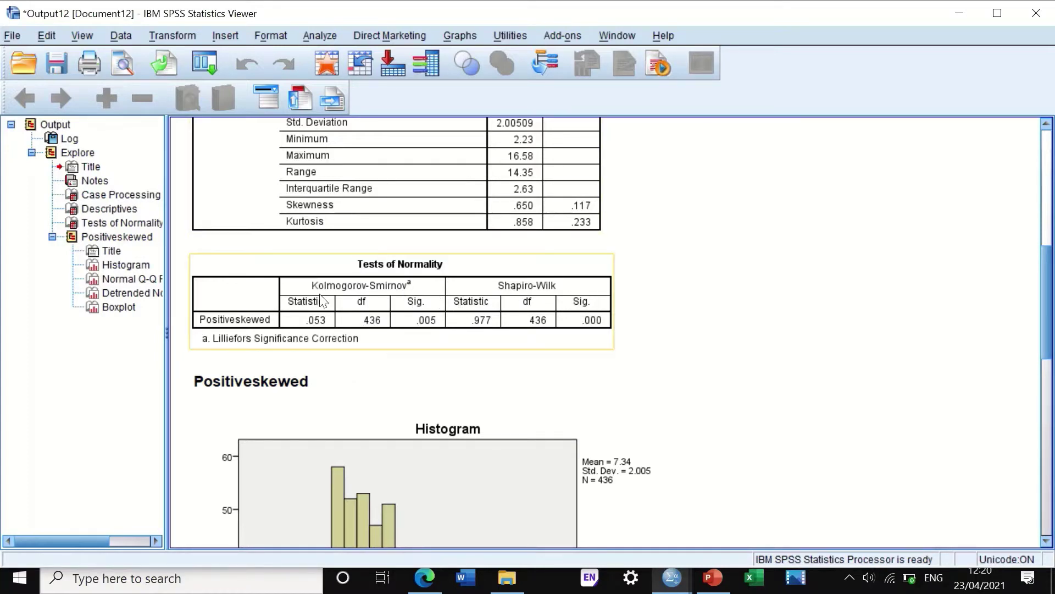
click(454, 362)
click(449, 342)
scroll(589, 330, down, 3)
click(585, 326)
Step: Review the histogram, Q-Q plots and boxplot of Positiveskewed, and recheck the descriptives and normality tables
scroll(587, 327, down, 3)
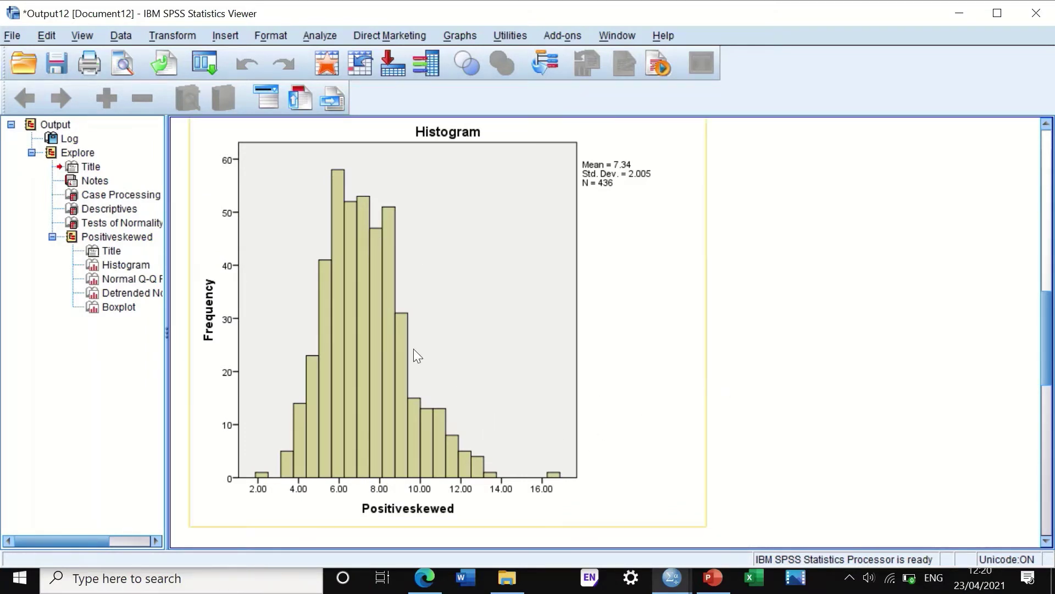
scroll(438, 357, down, 12)
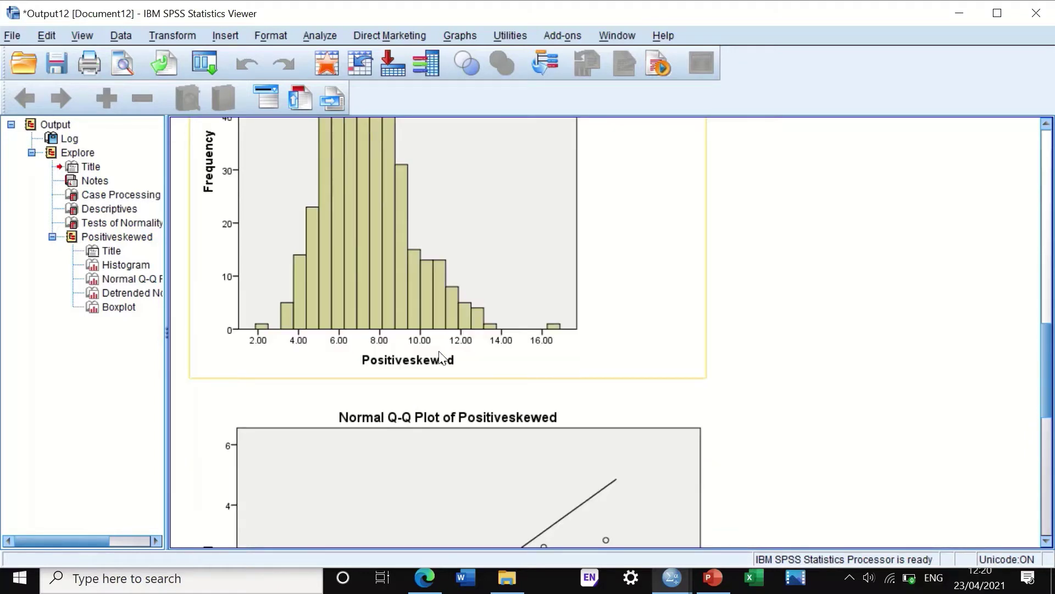
scroll(441, 352, down, 5)
scroll(440, 349, up, 5)
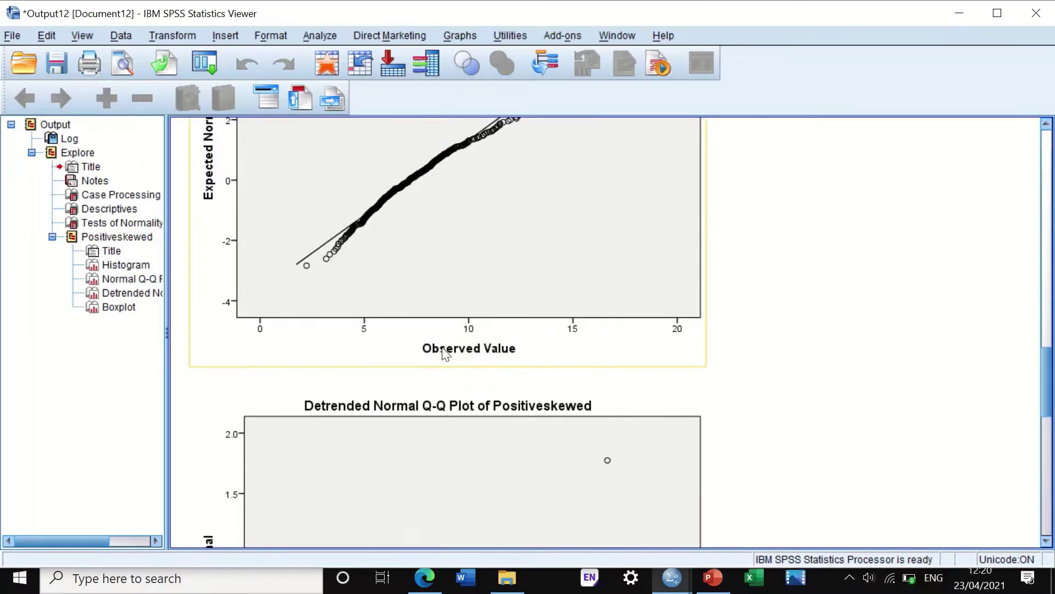
scroll(448, 343, down, 10)
scroll(456, 331, down, 10)
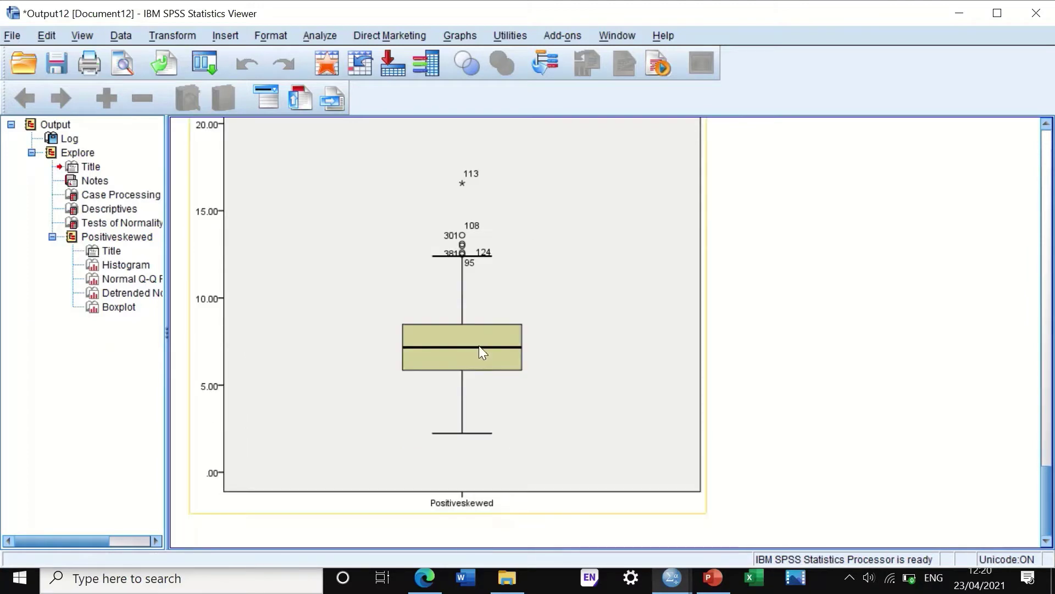
scroll(483, 341, up, 20)
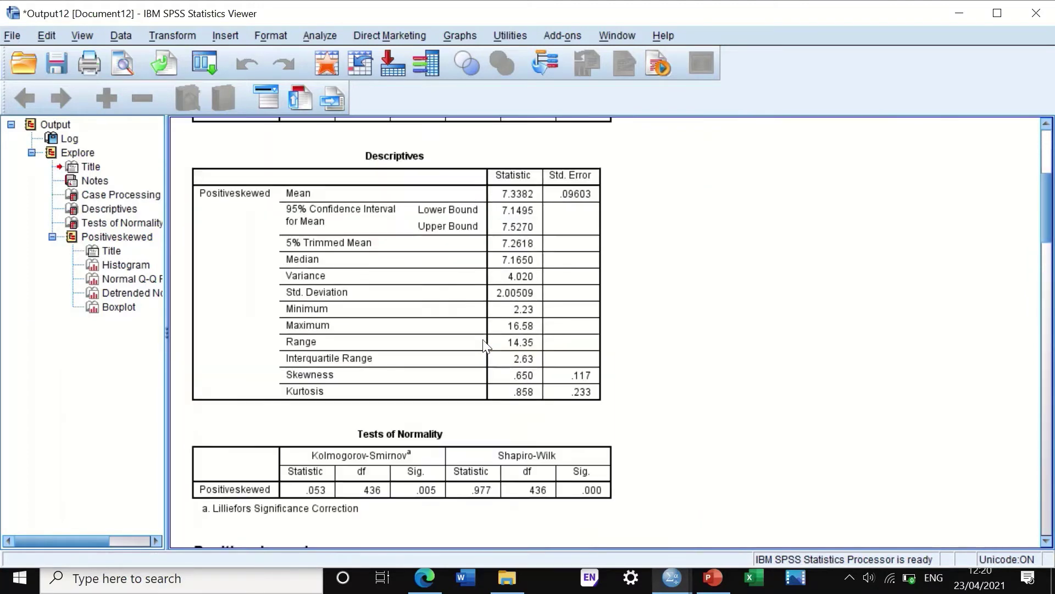
scroll(482, 339, down, 5)
scroll(483, 344, down, 3)
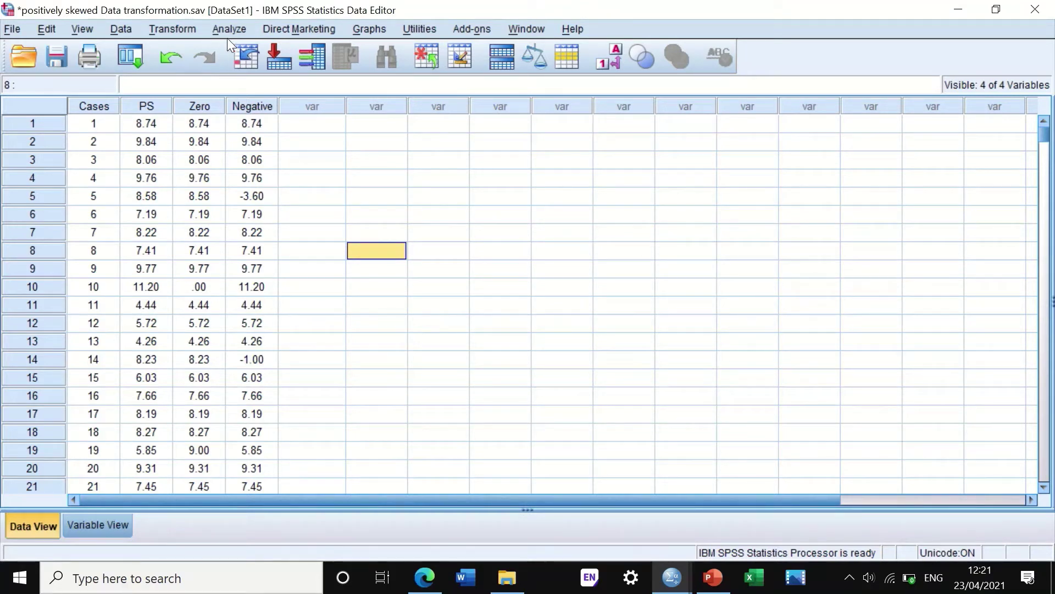
Step: Start a Compute Variable transformation with all previous entries cleared and name the target variable LOG10PS
click(169, 28)
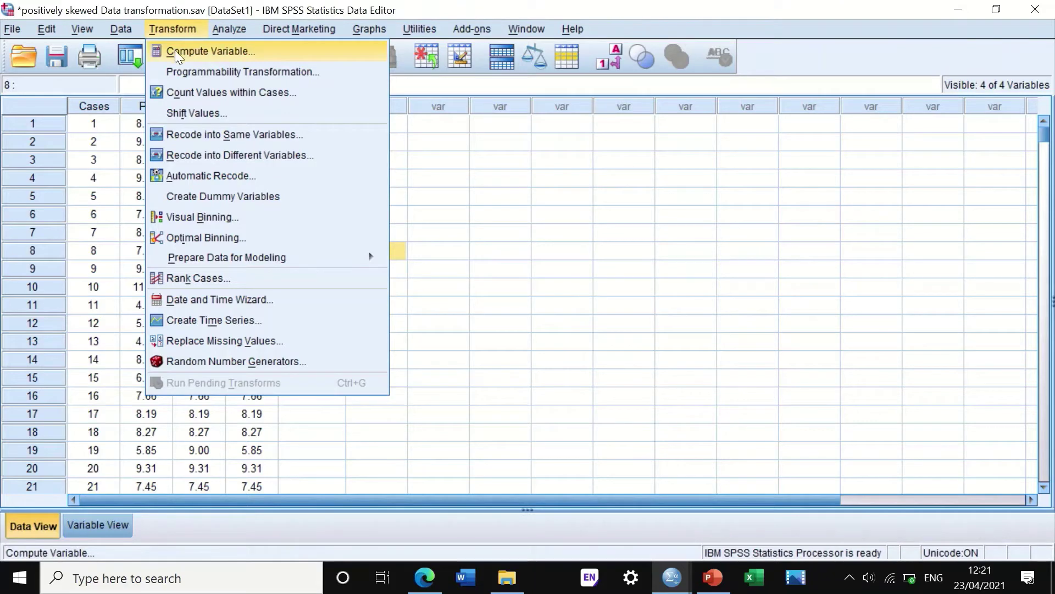
click(175, 51)
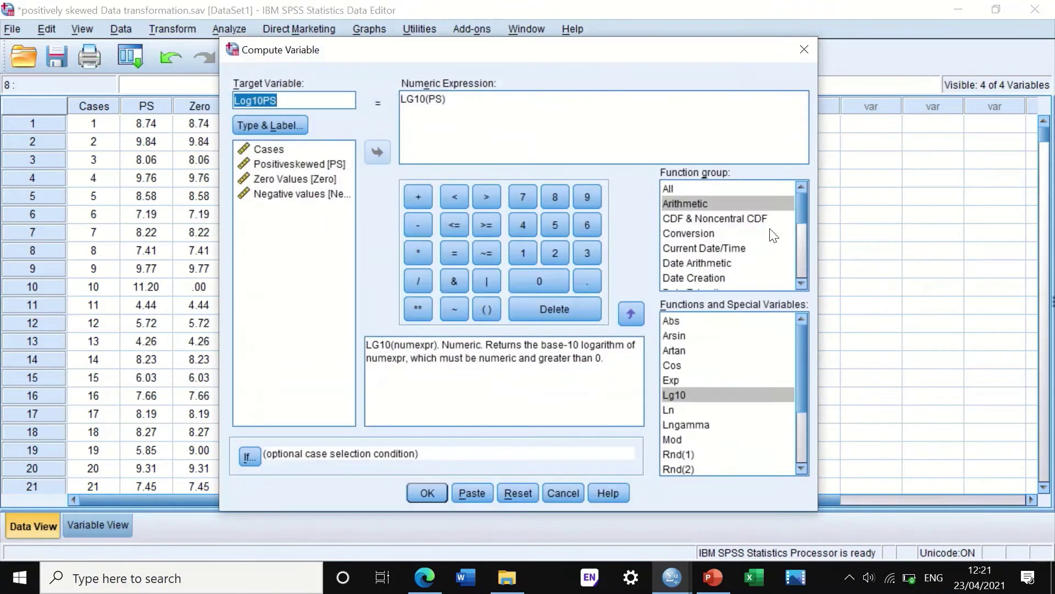
click(518, 493)
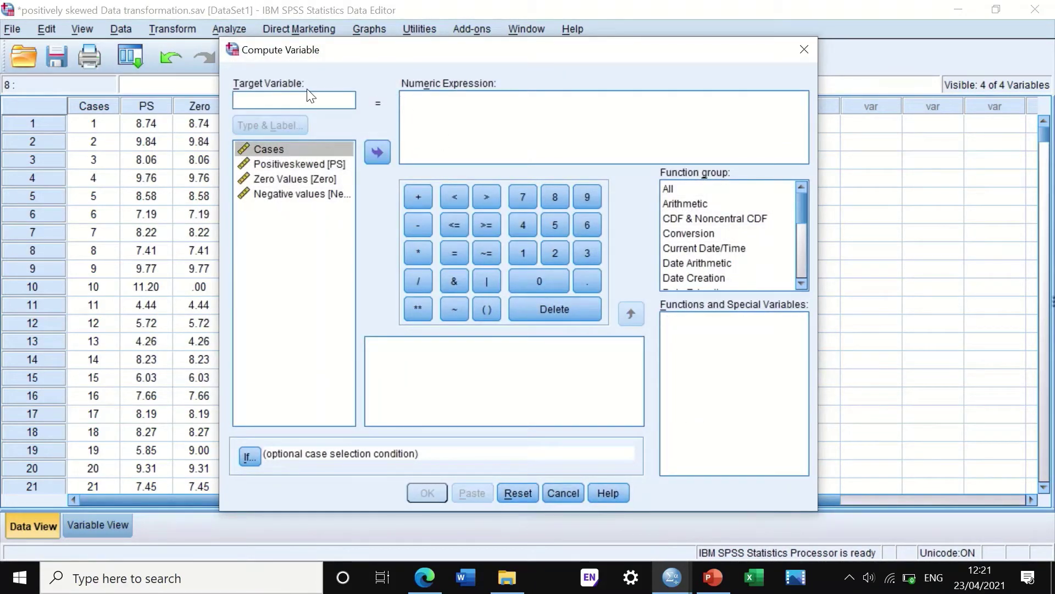
drag(312, 50, 503, 50)
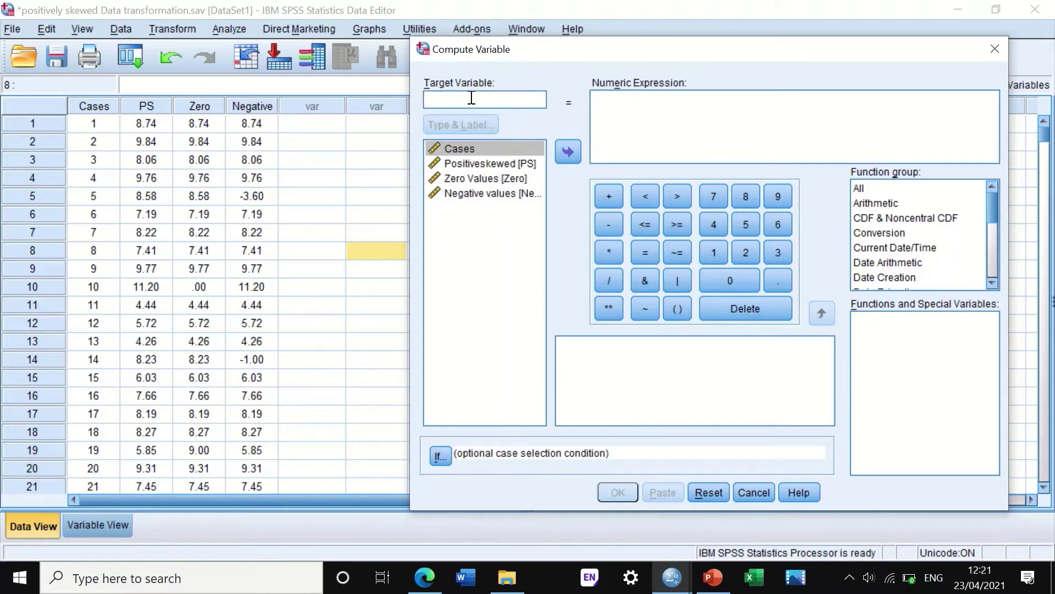
text(LOG)
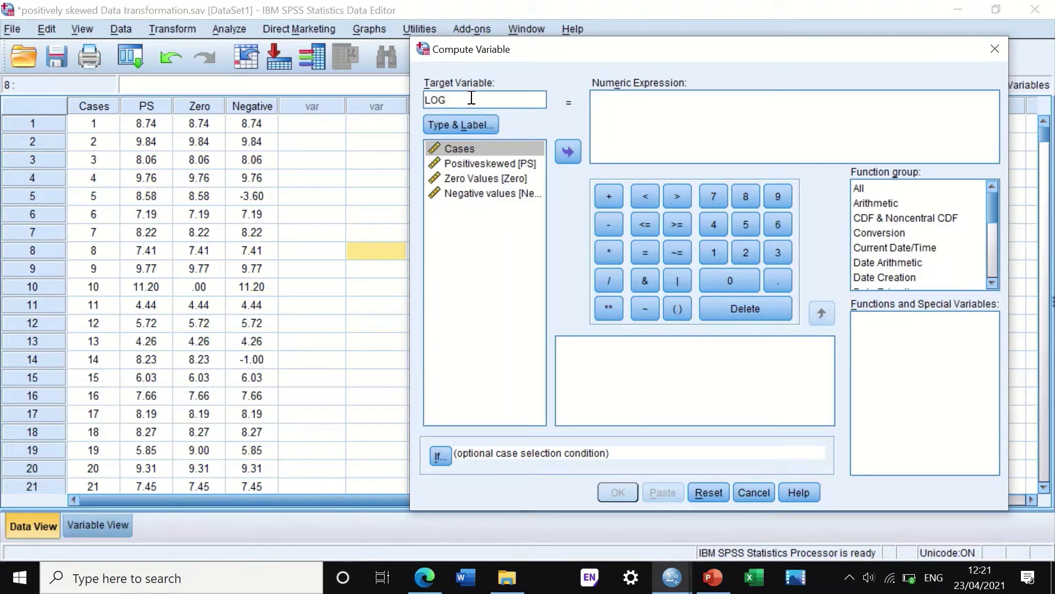
text(10PS)
drag(746, 57, 633, 49)
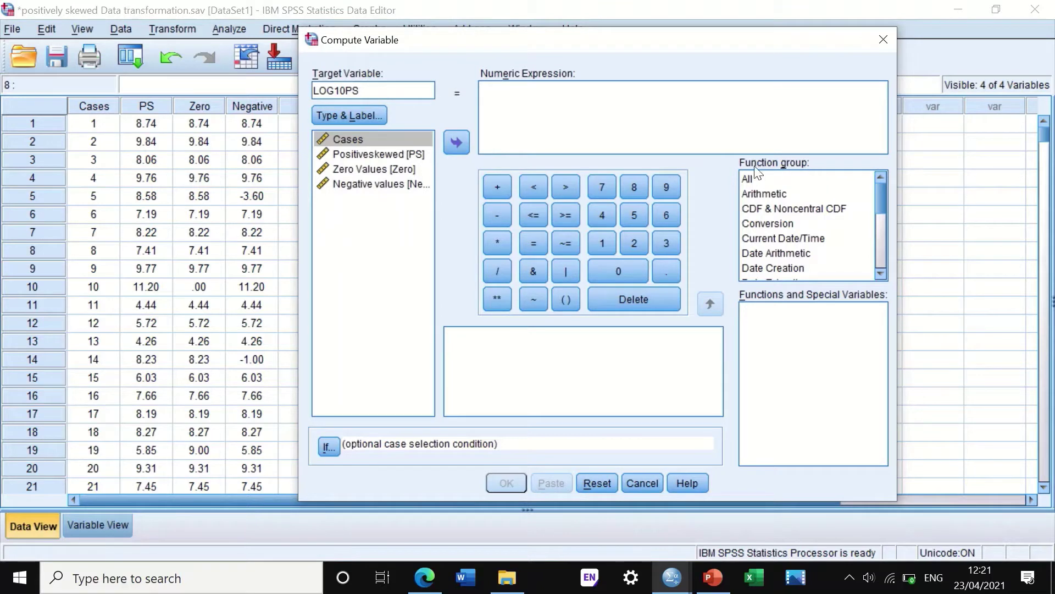
Step: Define the numeric expression as LG10(PS) using the arithmetic Lg10 function, compute the variable and return to the data
click(770, 195)
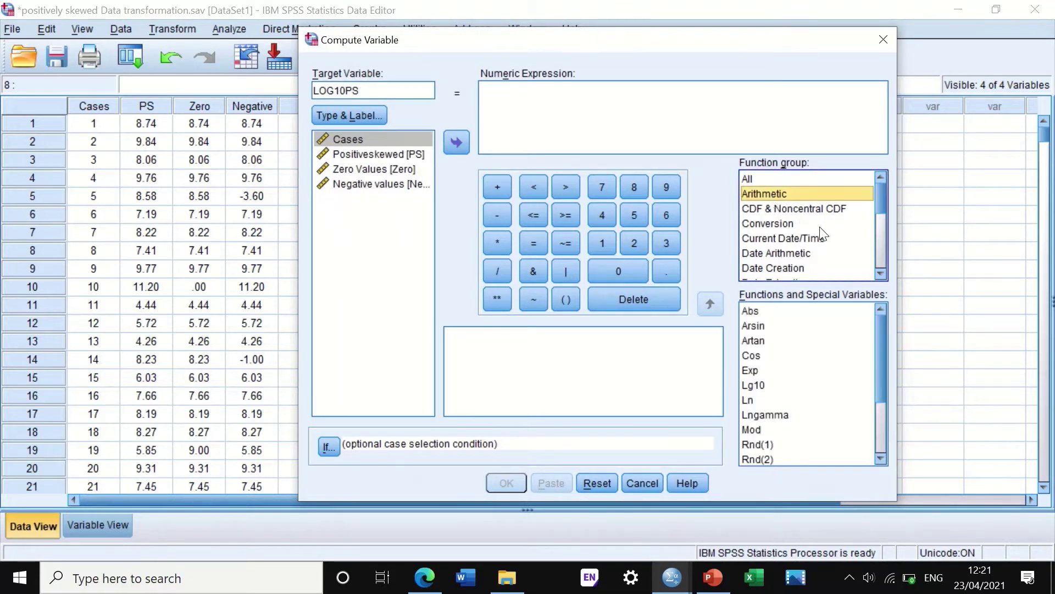
click(756, 388)
click(710, 304)
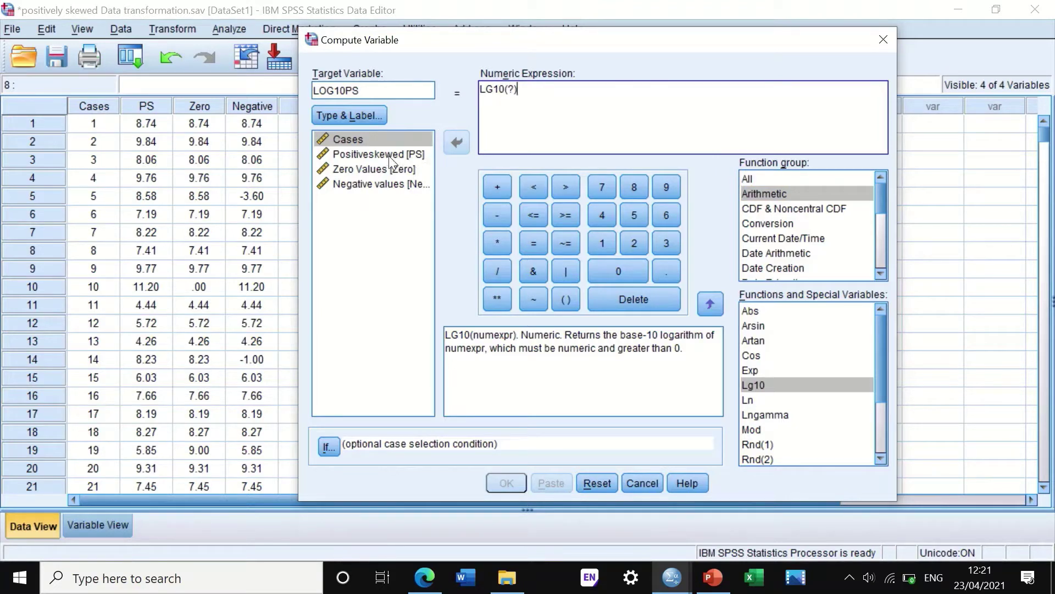
click(365, 154)
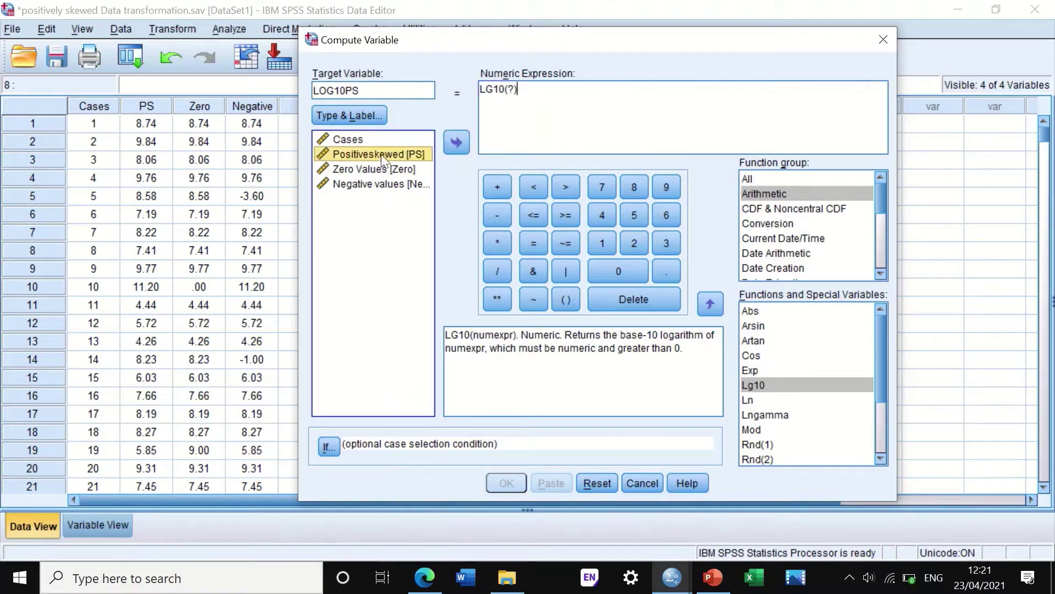
drag(383, 161, 514, 93)
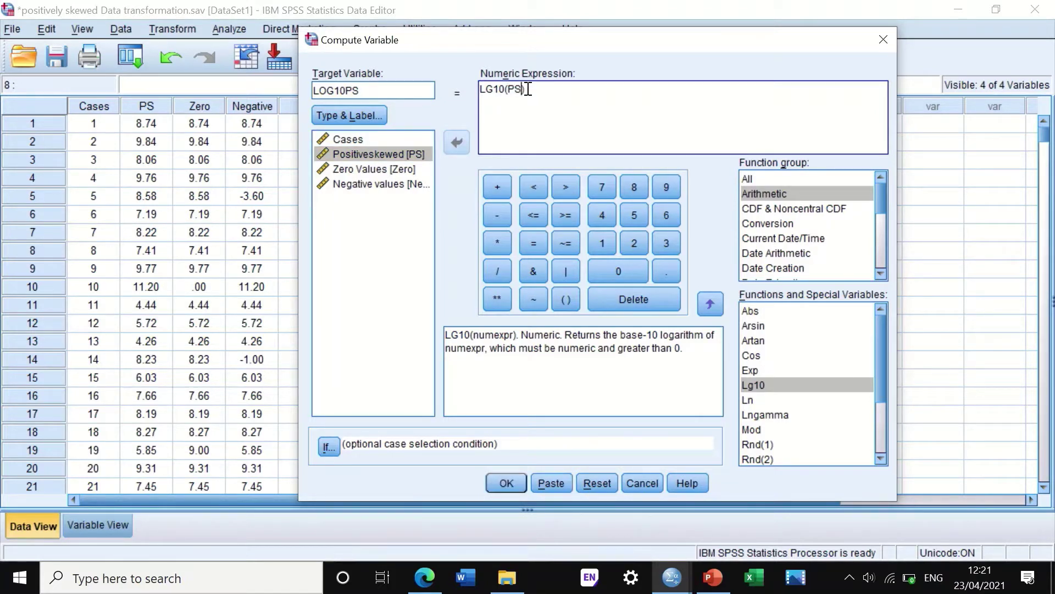
click(507, 483)
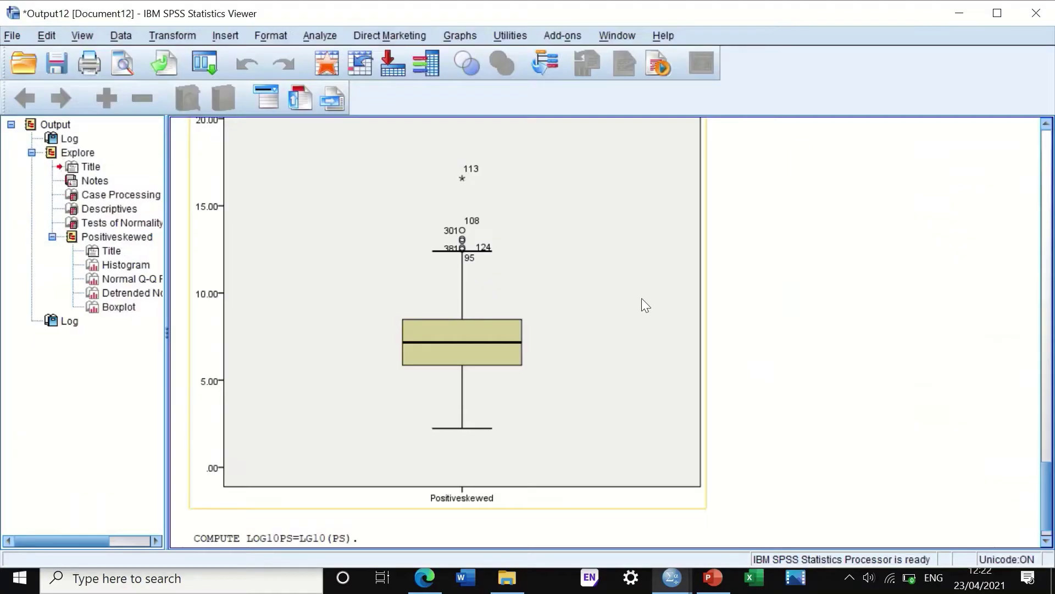
click(961, 13)
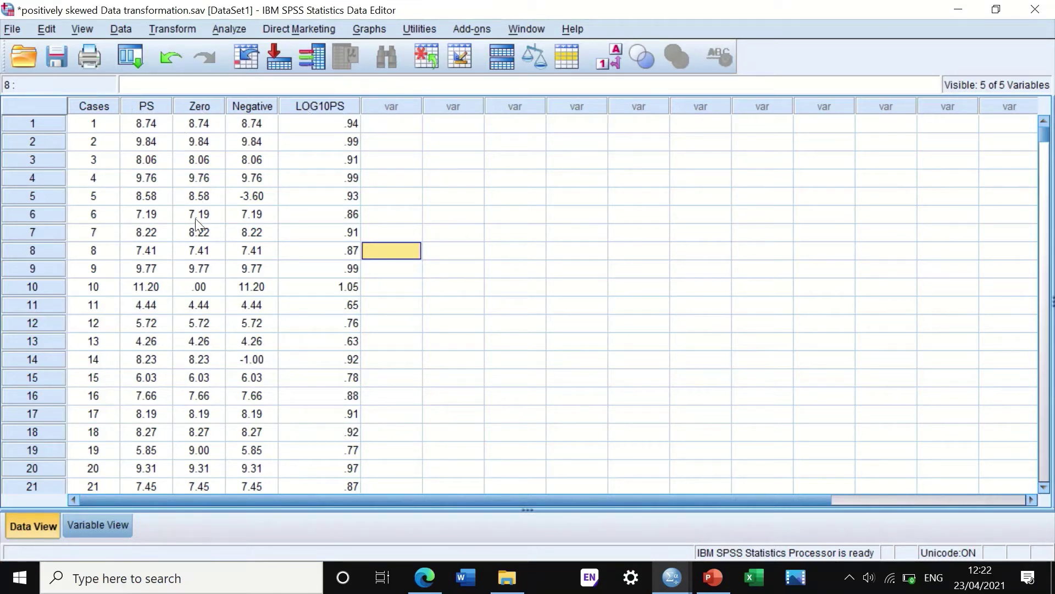
Step: Run Explore with LOG10PS added to the dependent list alongside Positiveskewed
click(227, 21)
mouse_move(253, 71)
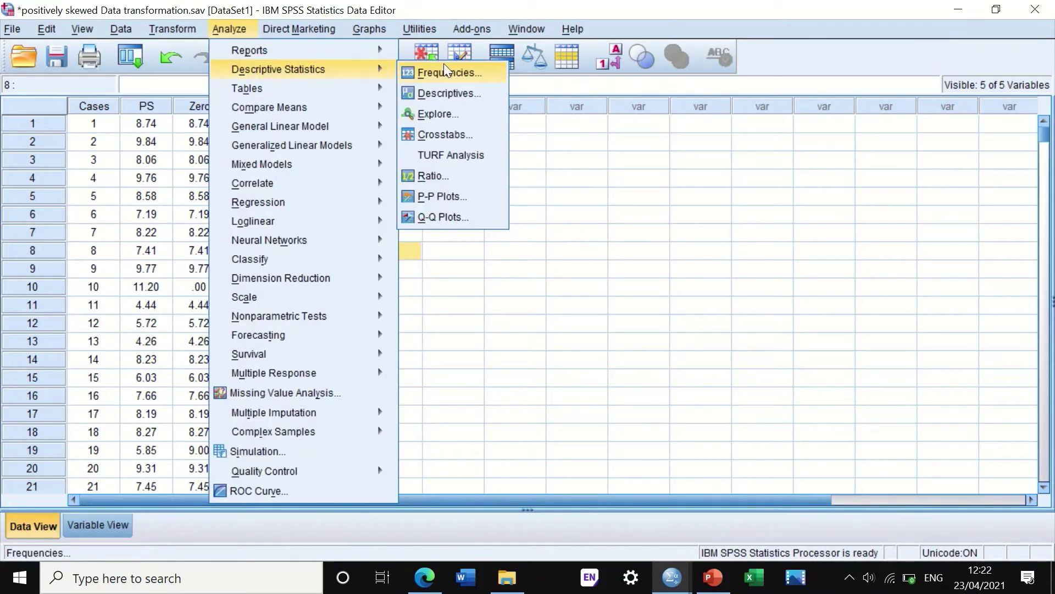
click(423, 113)
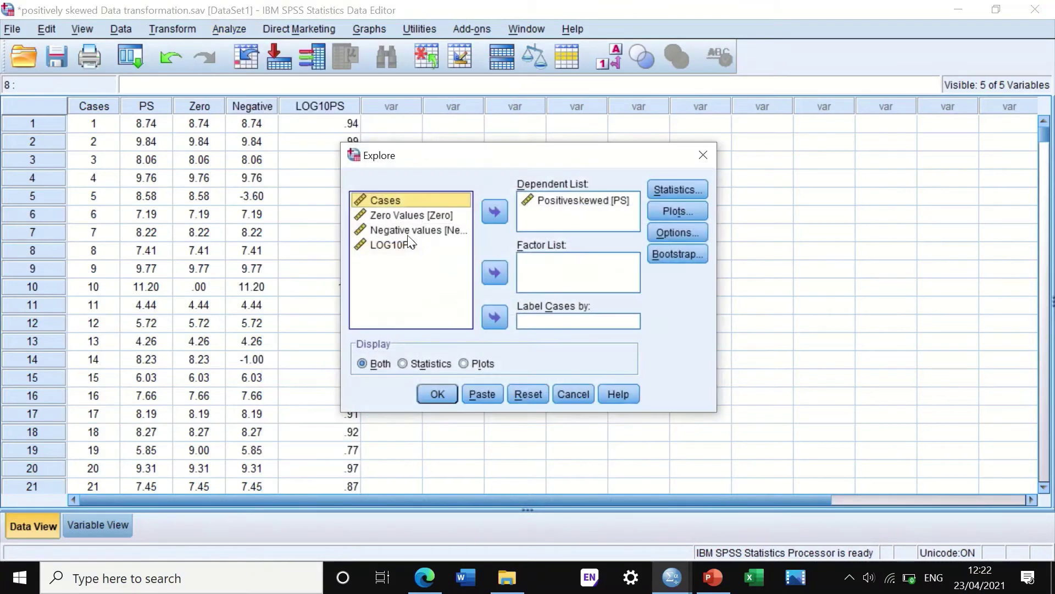
drag(380, 249, 531, 210)
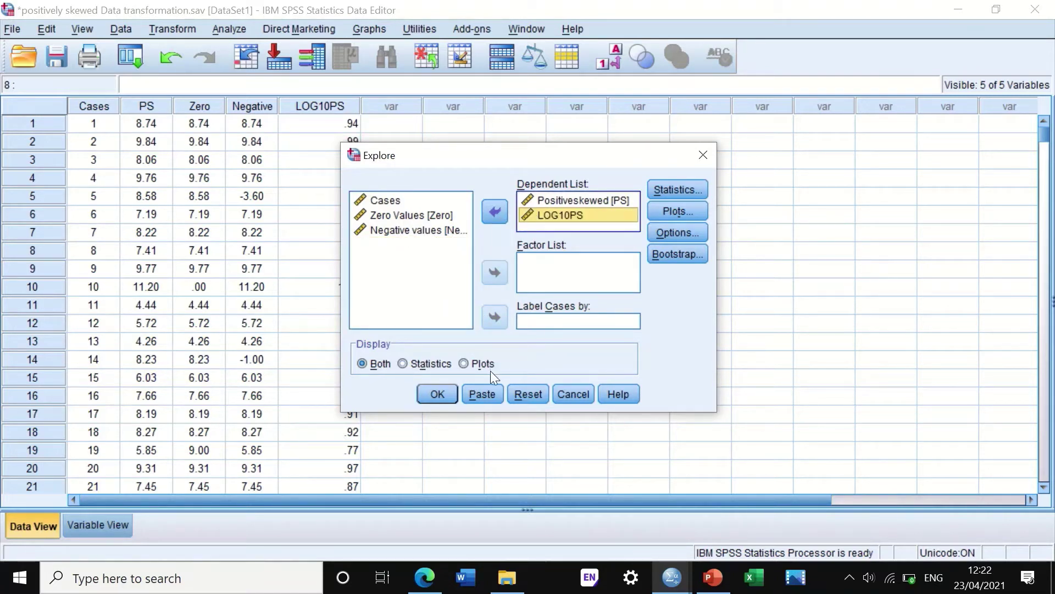
click(438, 400)
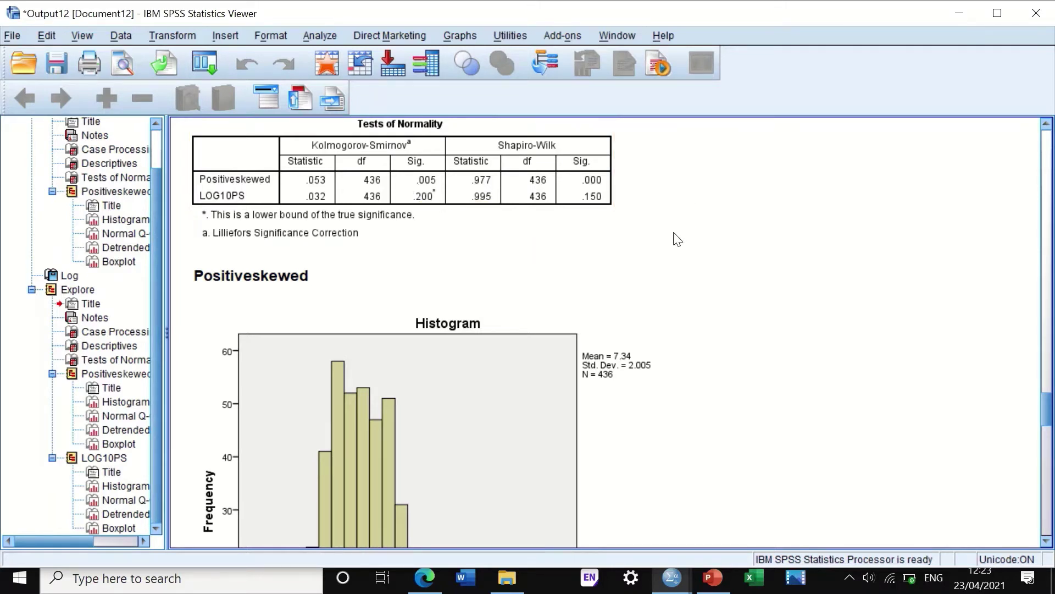
Step: Compare the histograms and Q-Q plots of Positiveskewed and LOG10PS in the output, and return to the data
scroll(676, 239, down, 4)
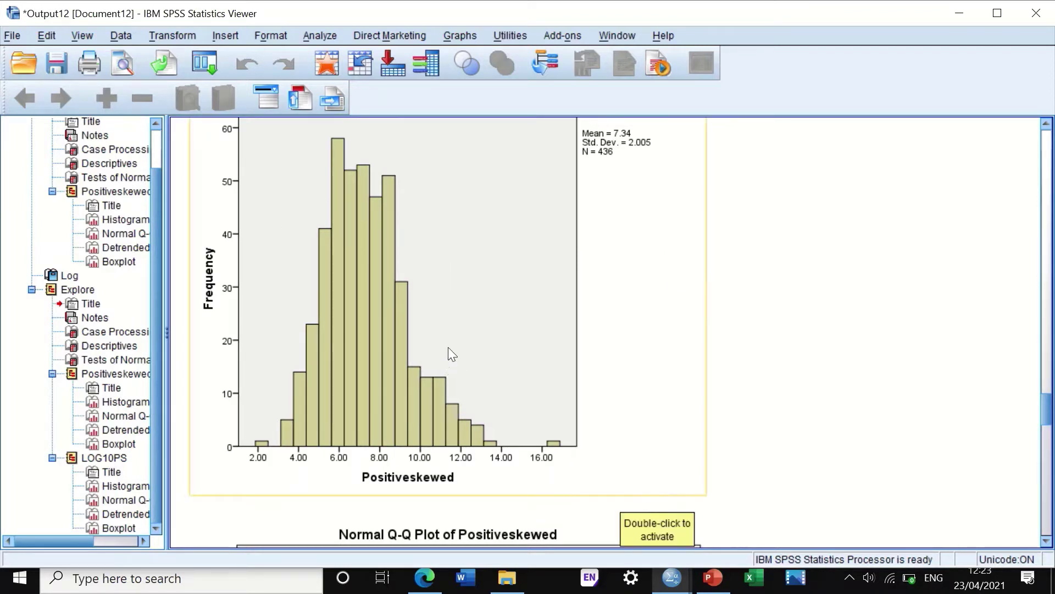
scroll(453, 332, down, 3)
scroll(452, 328, down, 20)
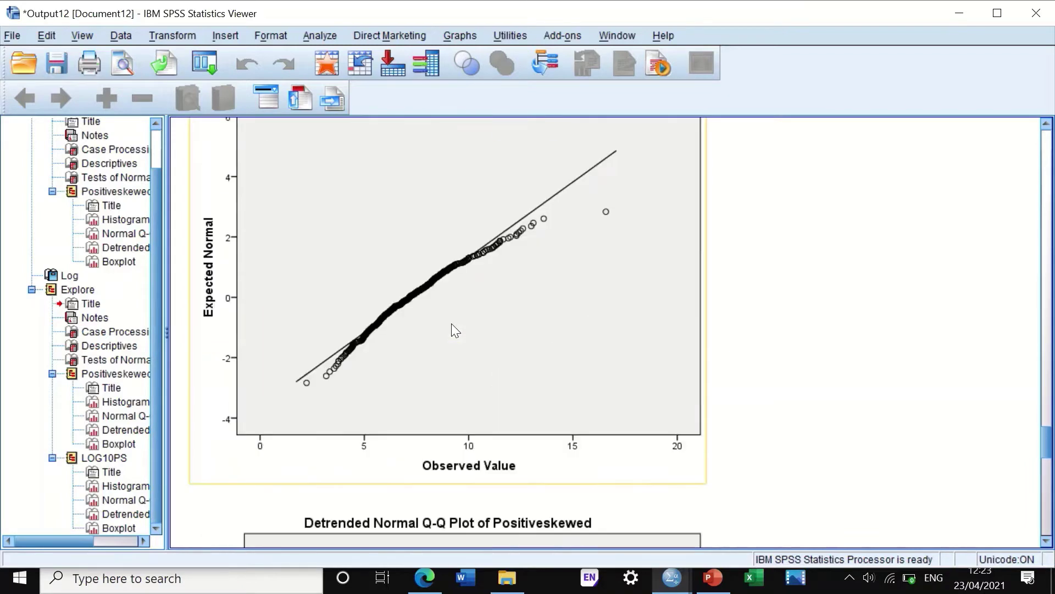
scroll(451, 322, down, 8)
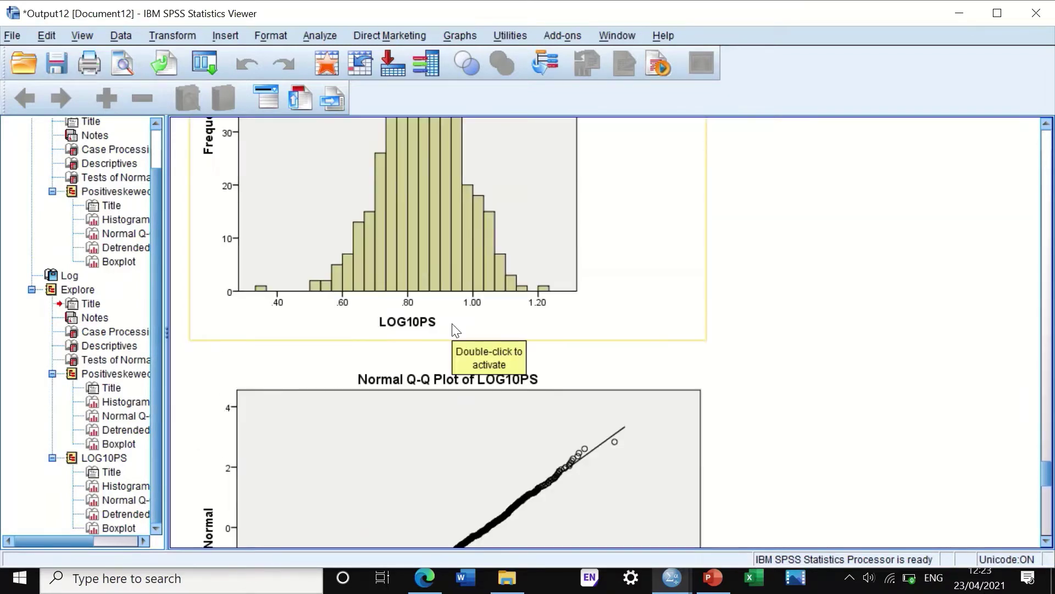
scroll(452, 323, up, 5)
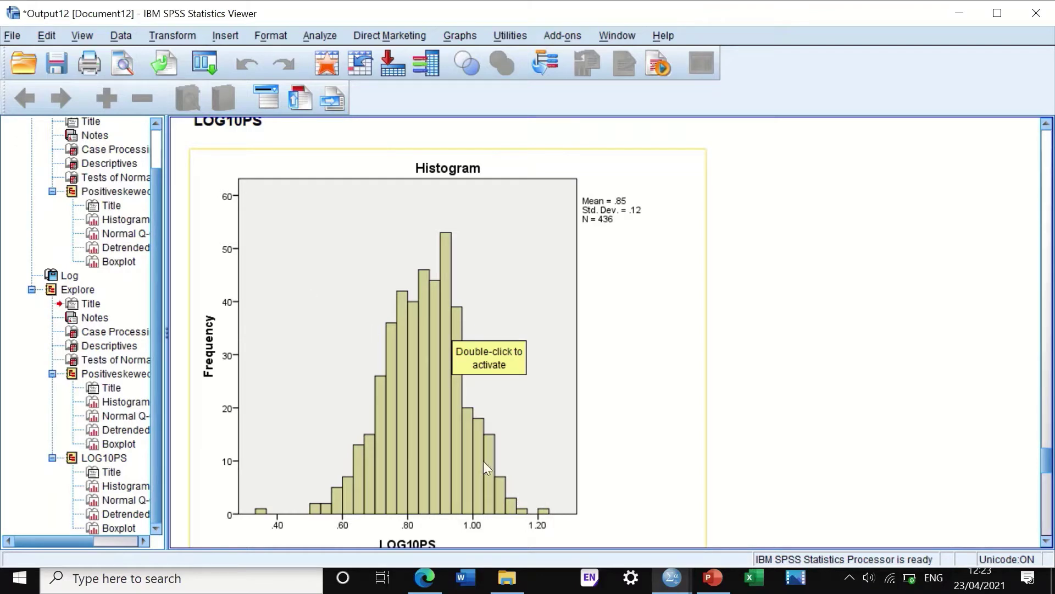
scroll(479, 451, down, 10)
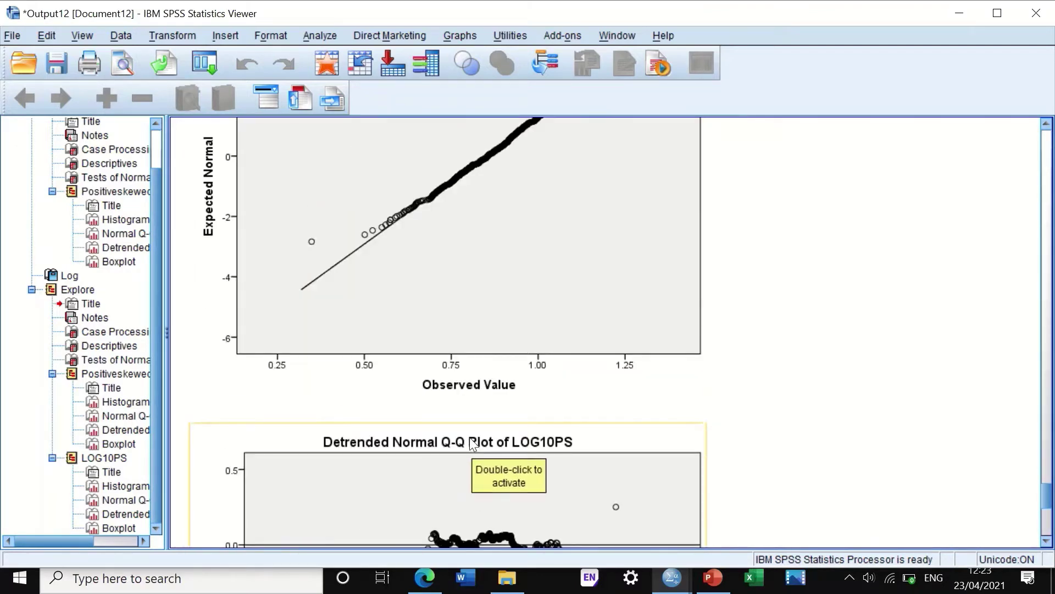
scroll(461, 414, up, 10)
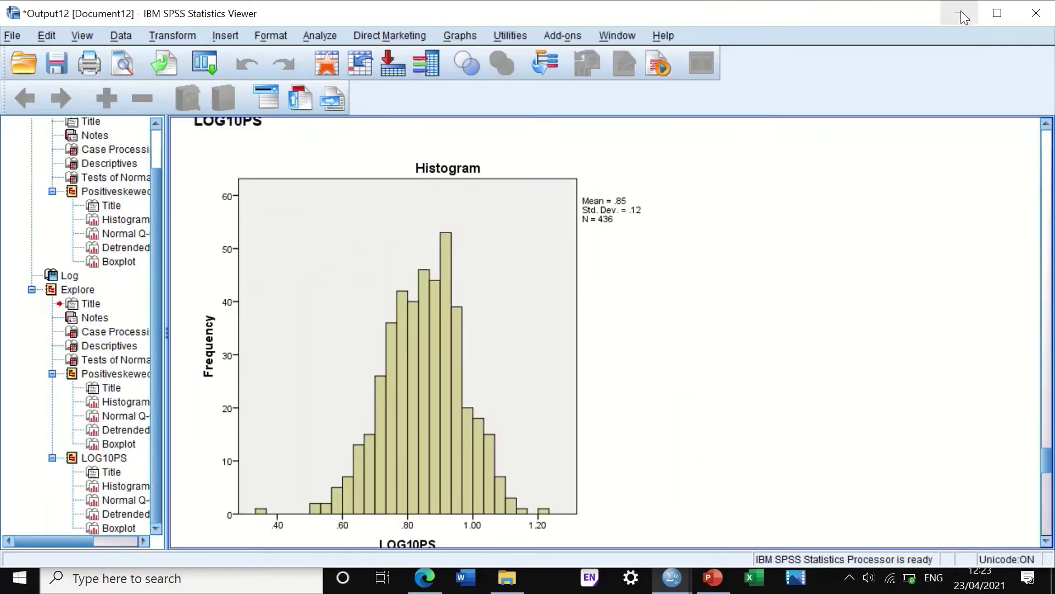
click(960, 11)
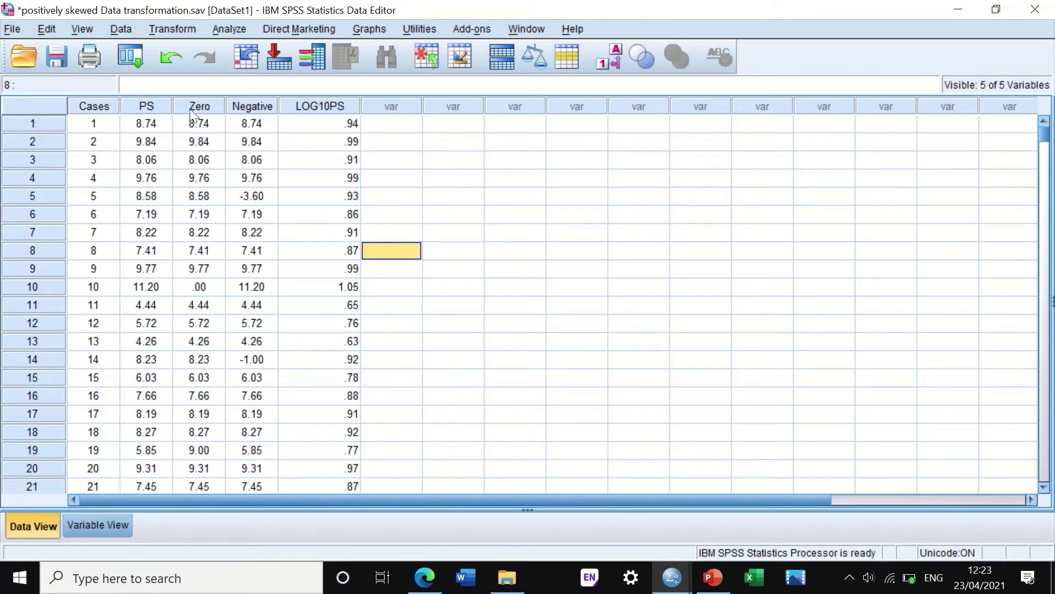
Step: Check the zero value of case 10 and start a Compute Variable transformation with the target variable named LOG10Zero
click(197, 290)
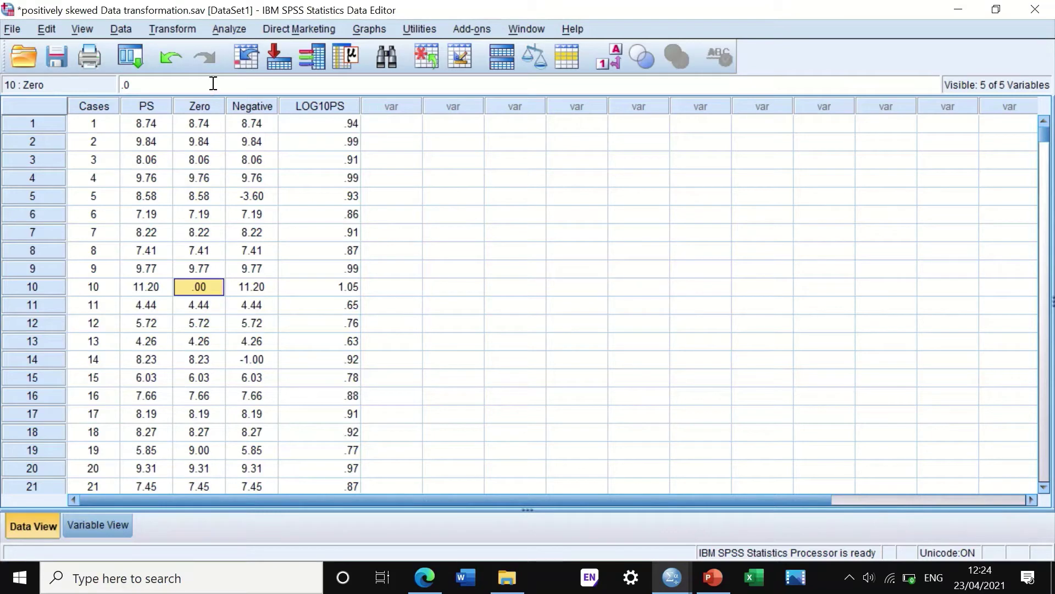
click(183, 28)
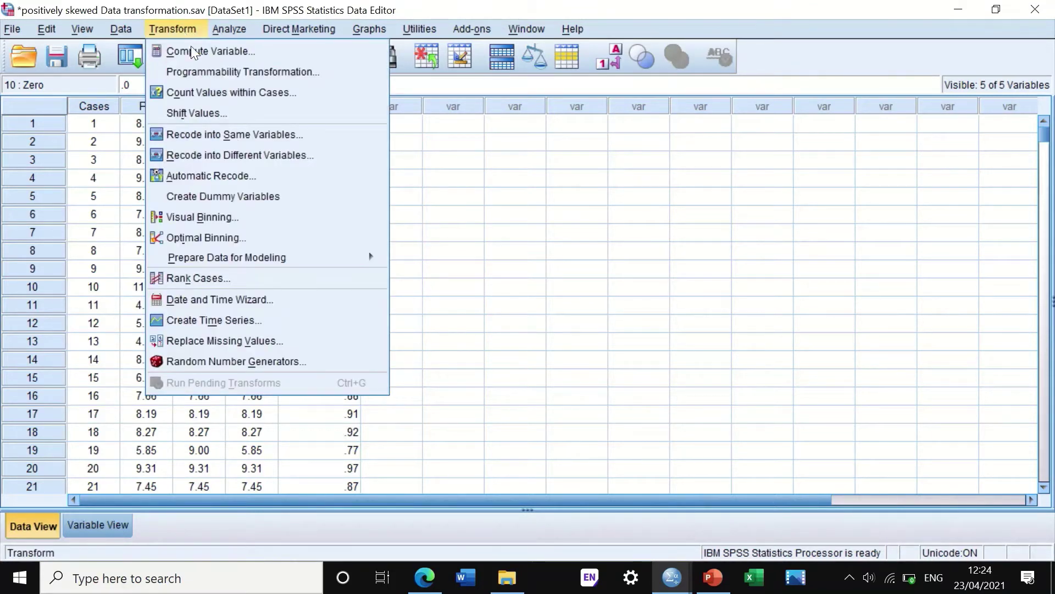
click(195, 52)
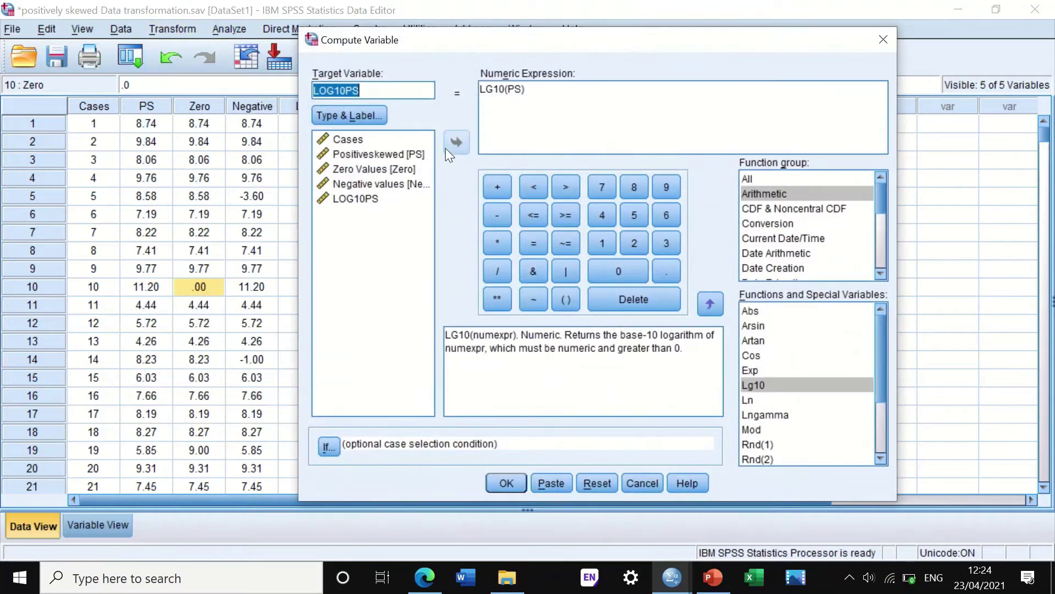
drag(411, 40, 555, 34)
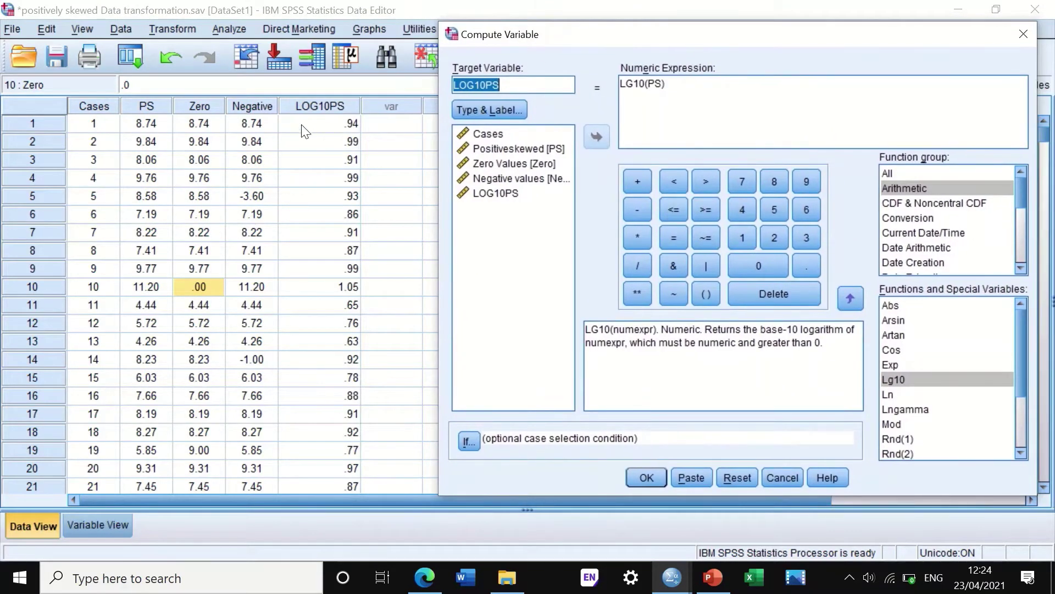
drag(528, 86, 453, 84)
key(BackSpace)
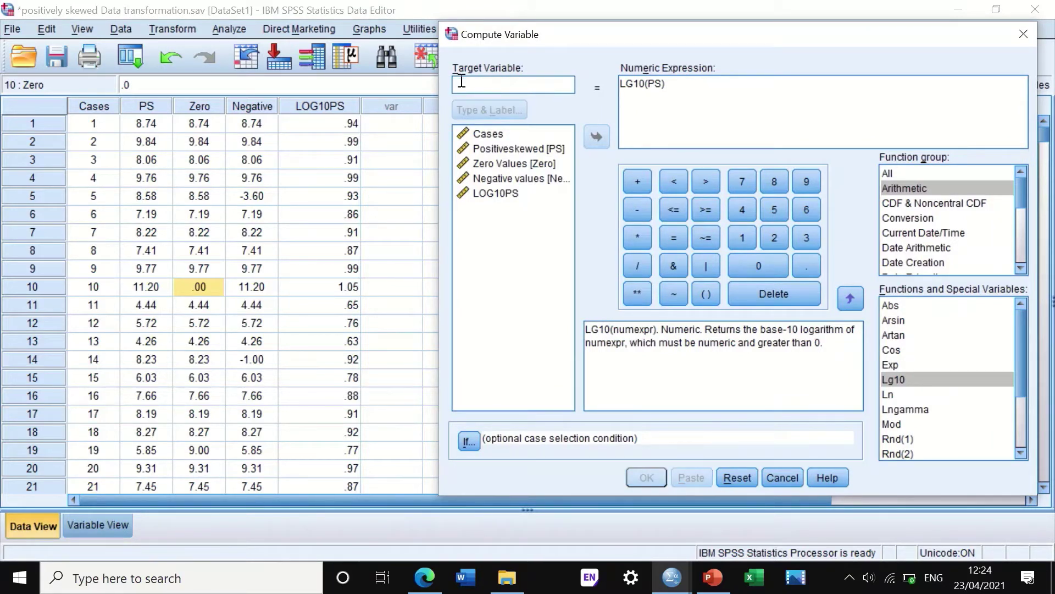
text(LOG10)
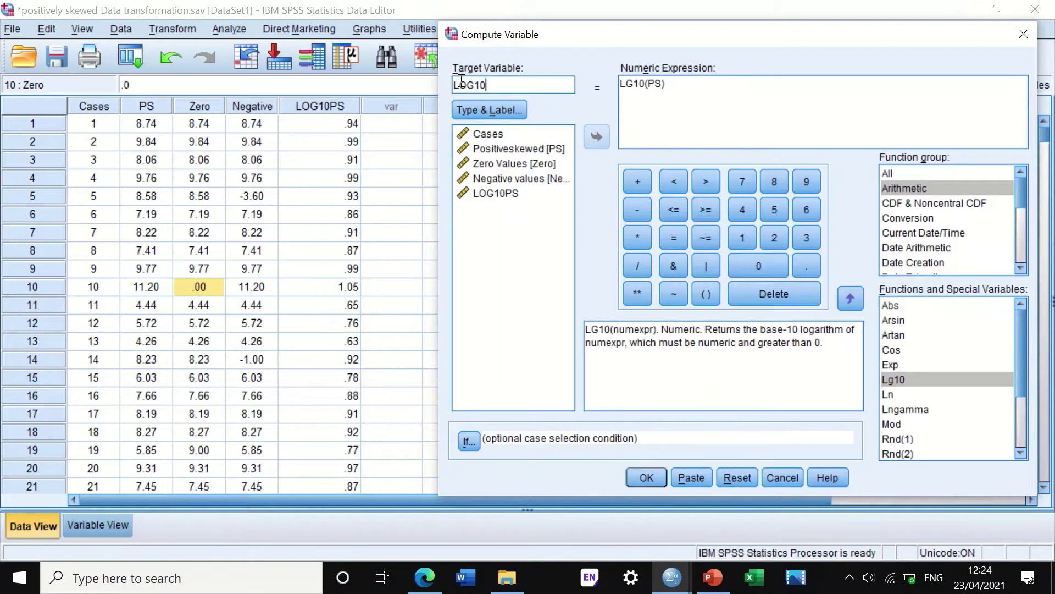
text(SEr)
key(BackSpace)
key(BackSpace)
text(Zero)
Step: Replace the numeric expression with LG10(Zero + 1) using the Lg10 function, and compute the variable
drag(666, 85, 566, 82)
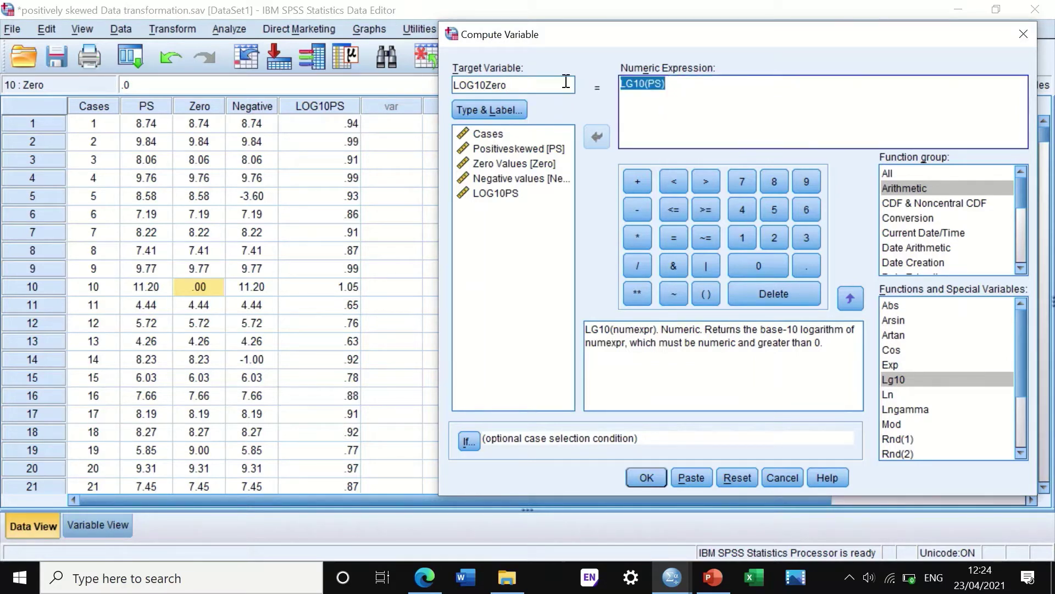
key(BackSpace)
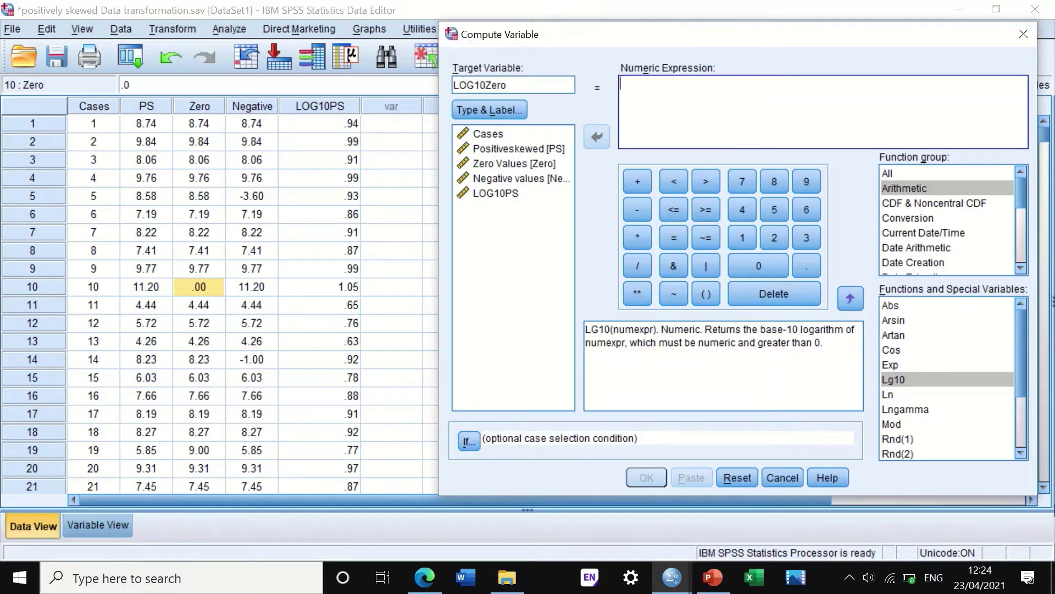
double_click(936, 378)
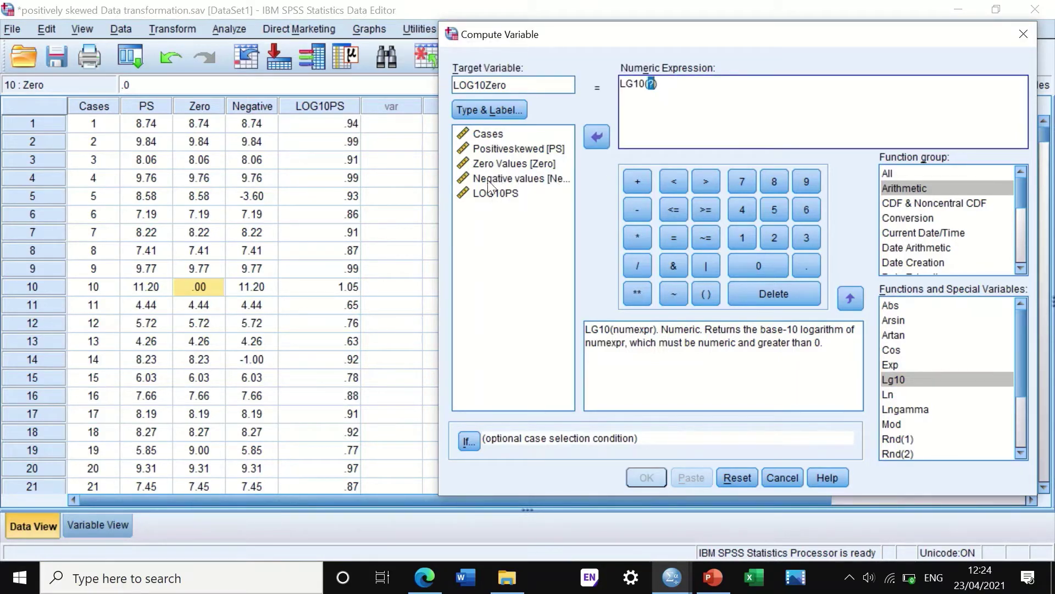
drag(490, 164, 651, 85)
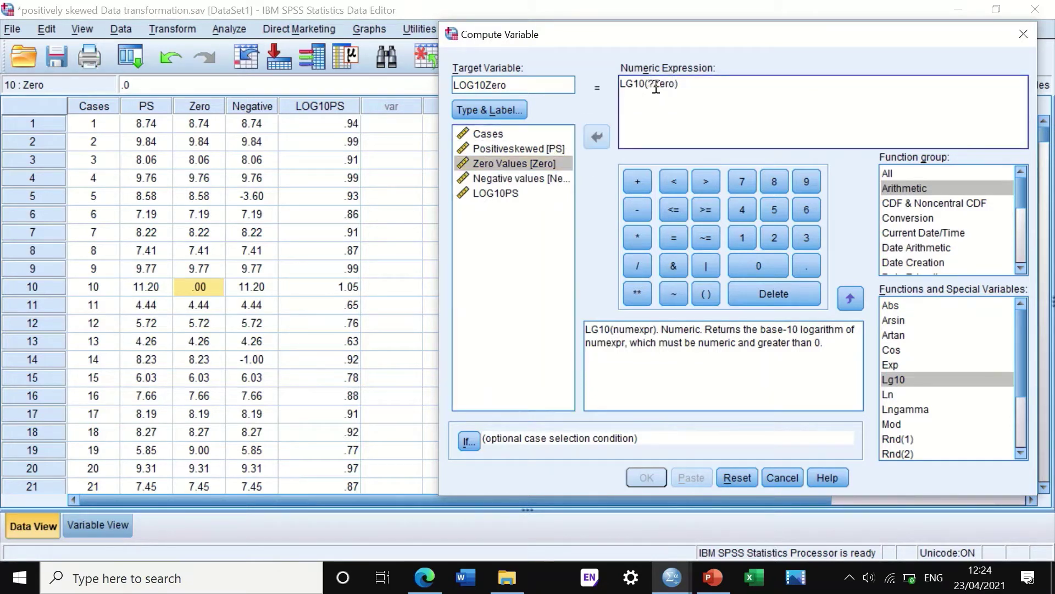
key(BackSpace)
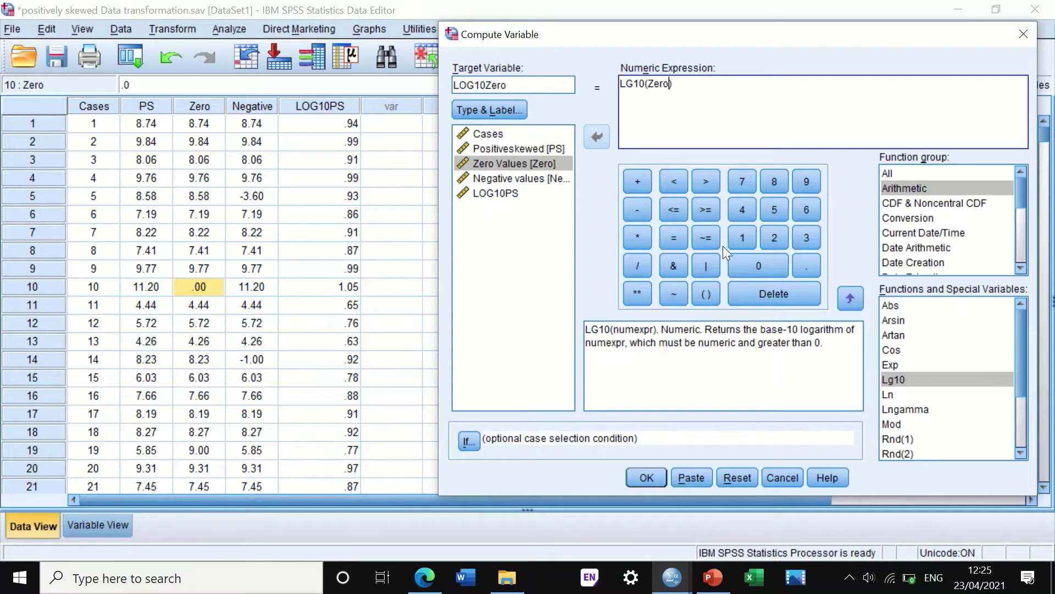
click(637, 181)
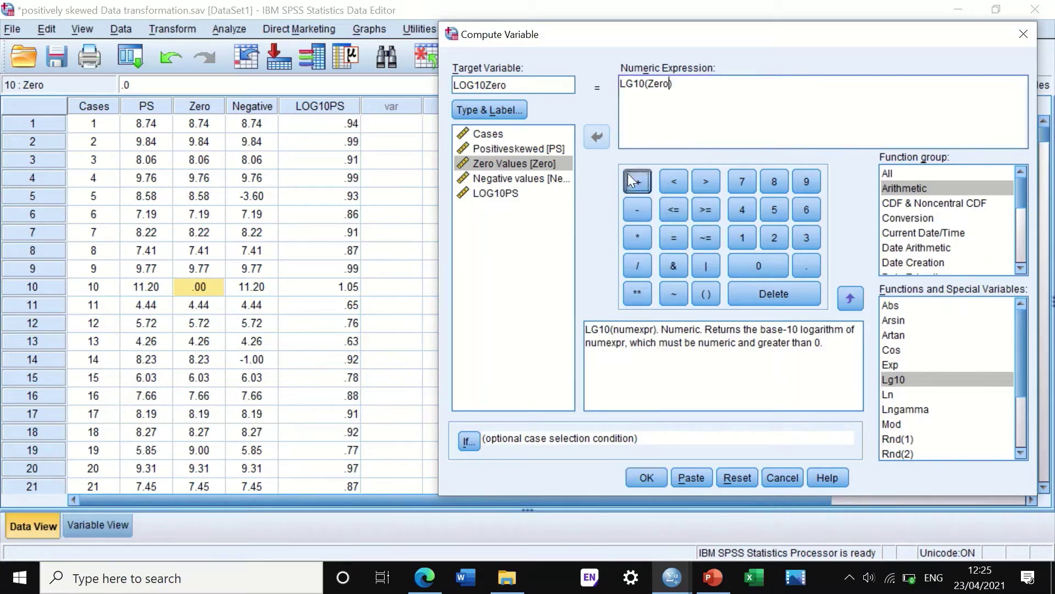
click(740, 236)
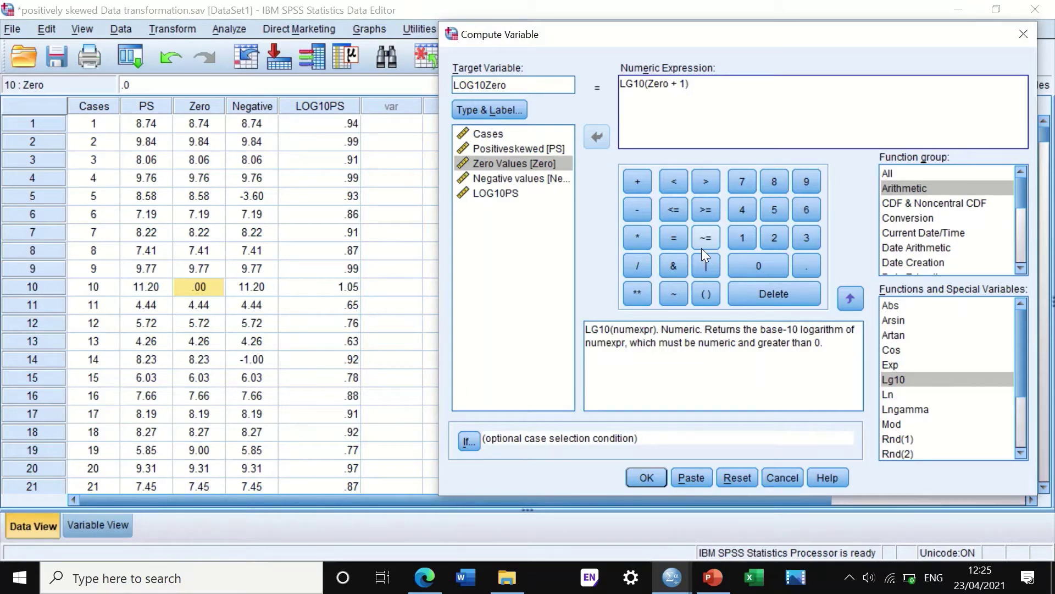
click(638, 477)
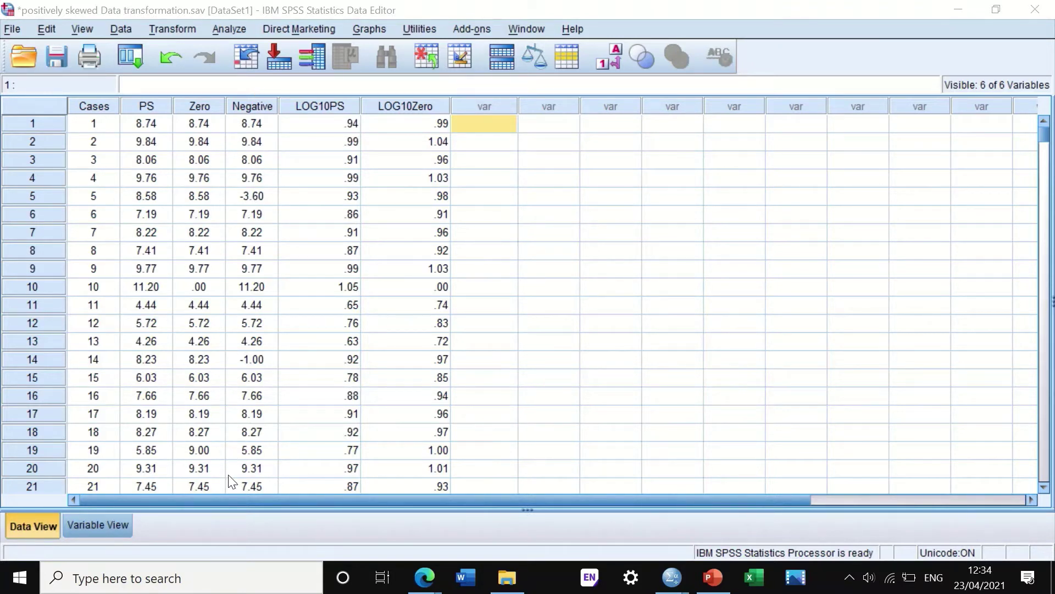
Step: Start a Compute Variable transformation with all previous entries cleared and name the target variable LOG10Negative
click(175, 27)
click(193, 53)
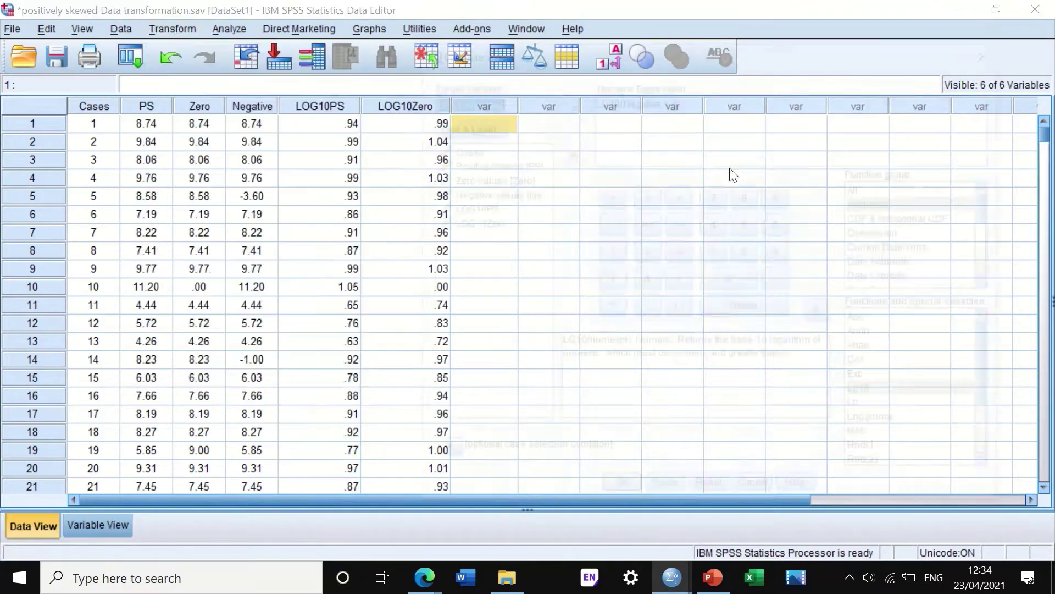
click(702, 493)
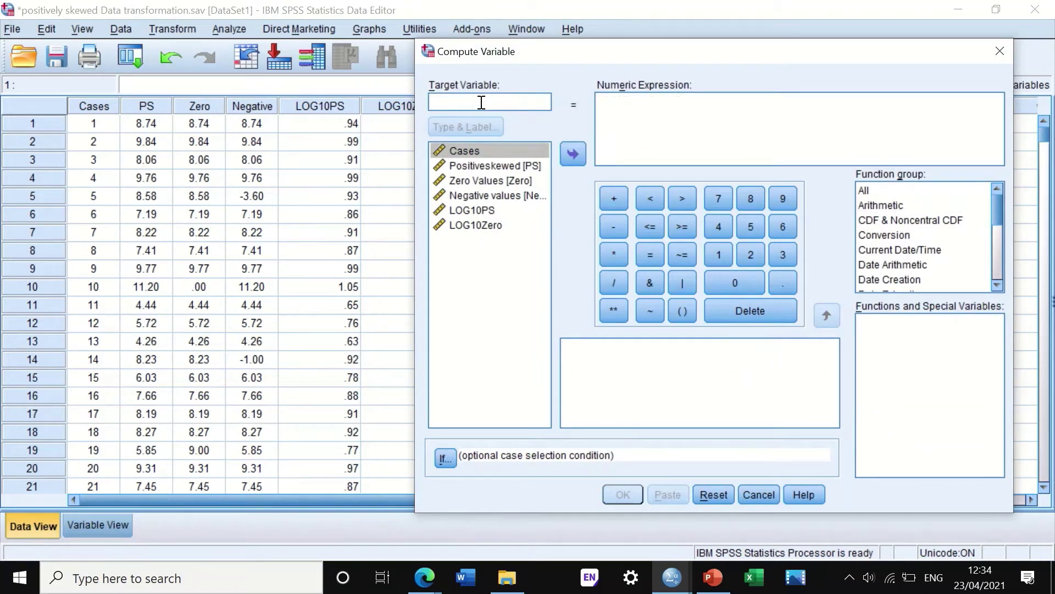
text(LOG10)
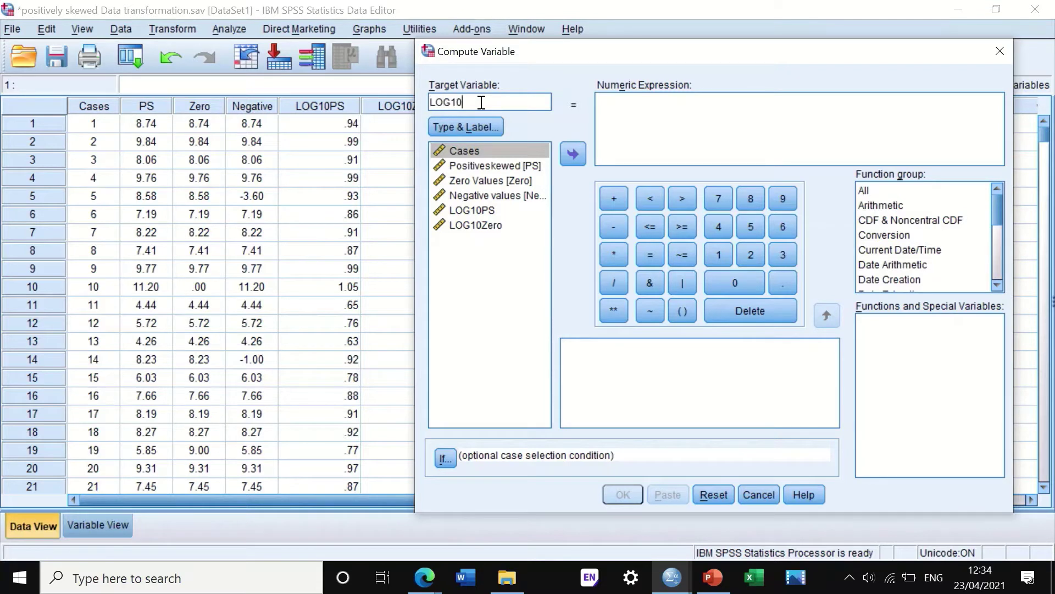
text(Negative)
Step: Define the numeric expression as LG10(Negative + 5) using the arithmetic Lg10 function, compute the variable and leave the output
click(880, 205)
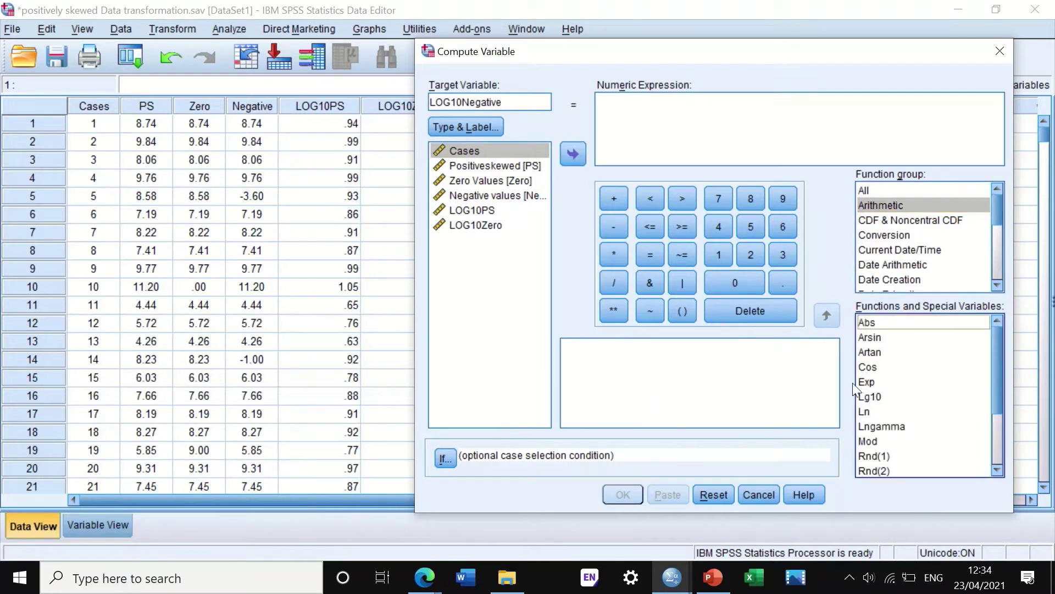
double_click(869, 397)
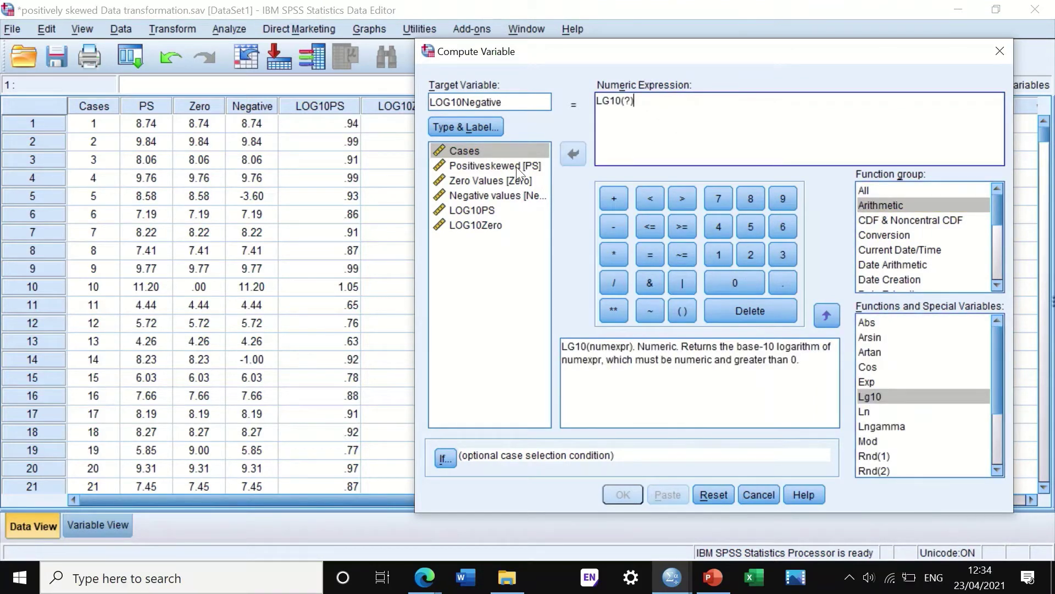
click(456, 197)
drag(455, 196, 624, 110)
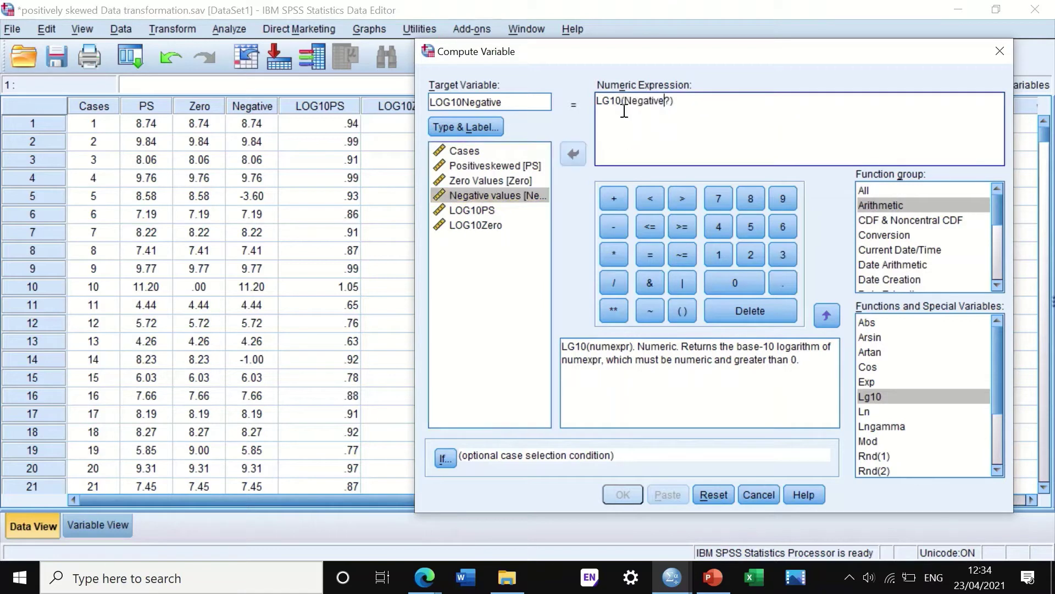
click(672, 104)
key(BackSpace)
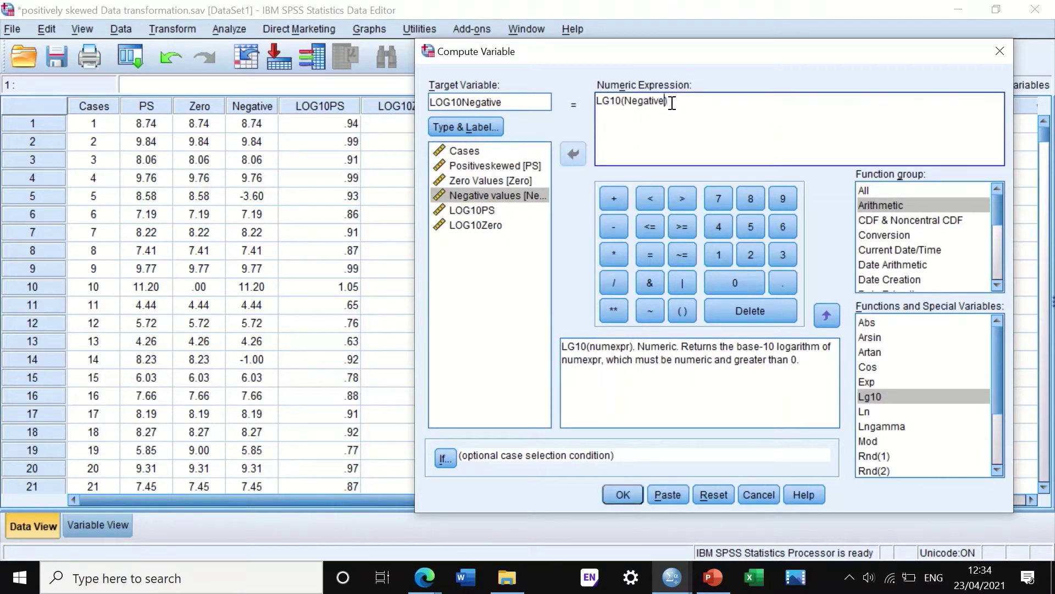
click(614, 198)
click(748, 225)
click(621, 494)
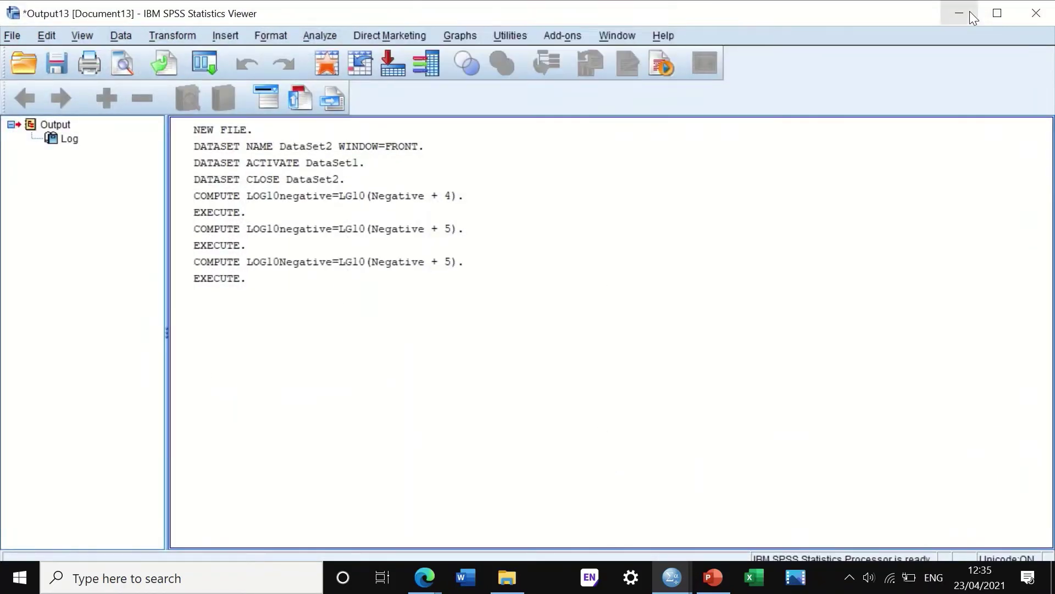
click(970, 12)
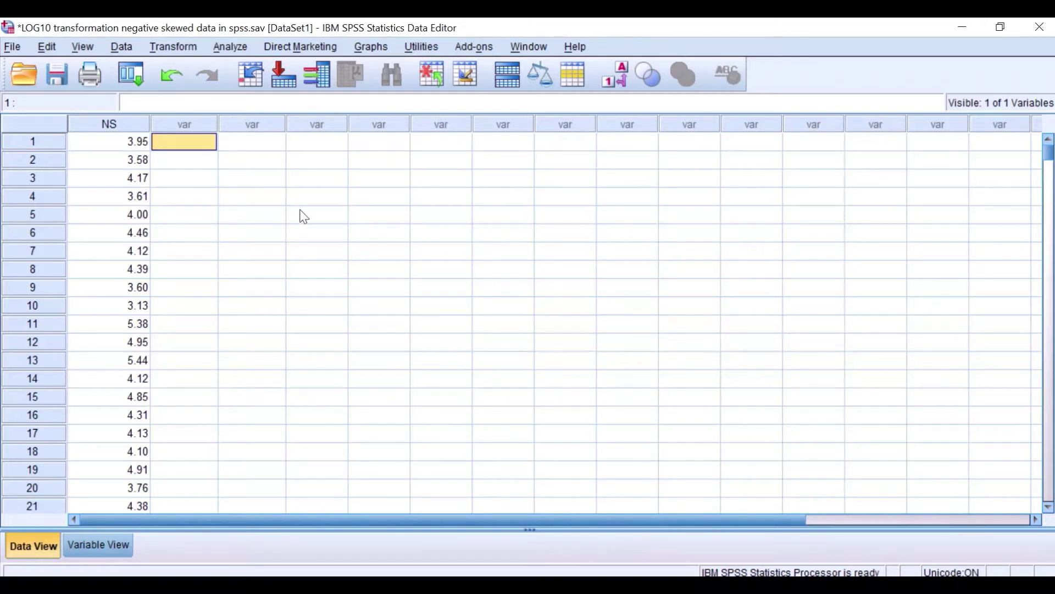
Step: Start an Explore analysis with the previous settings cleared and assign NS as the dependent variable
click(231, 49)
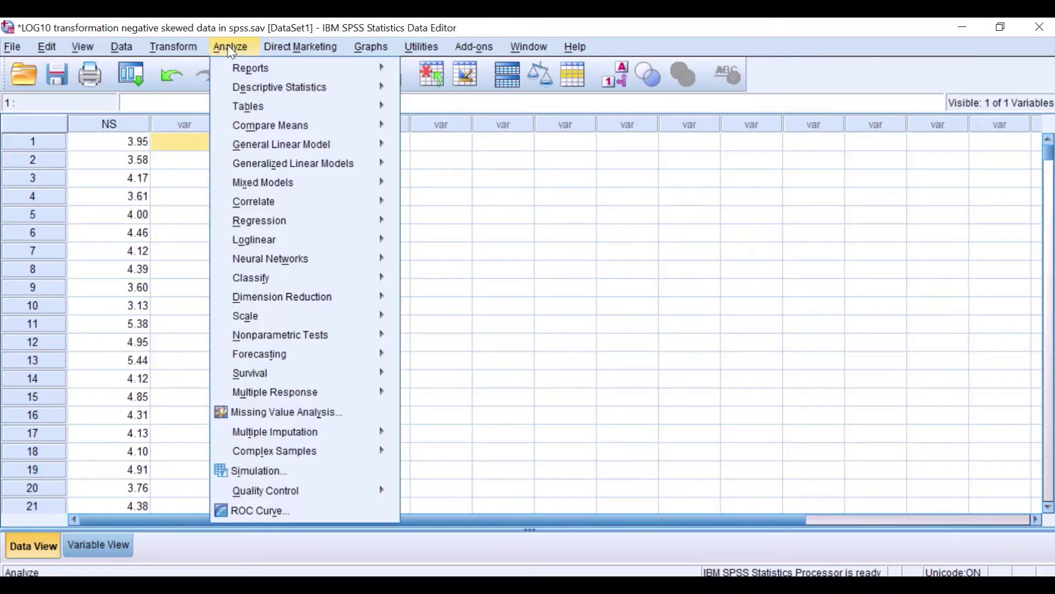
mouse_move(256, 90)
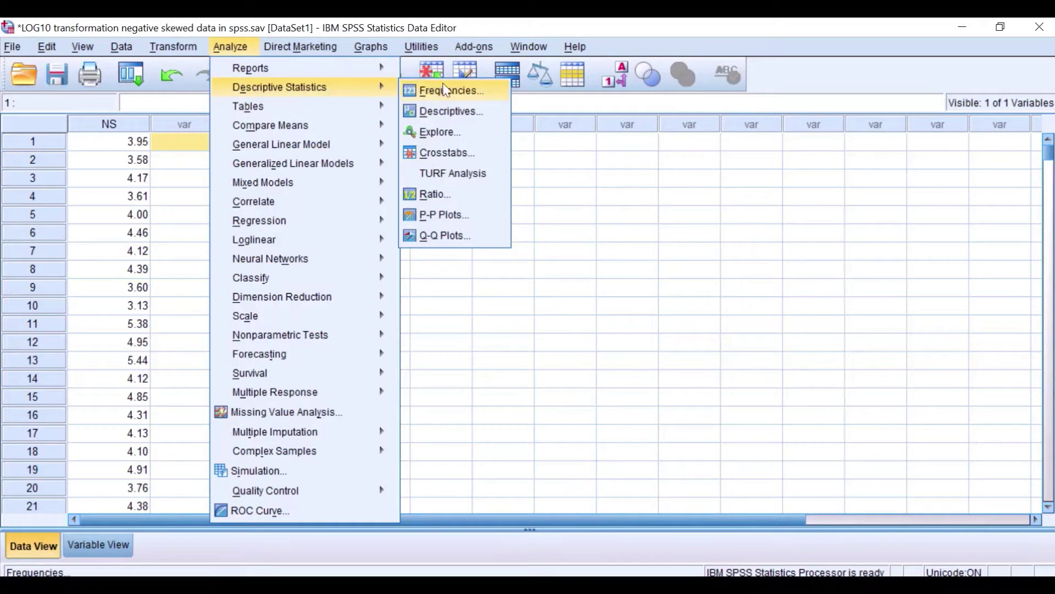
click(437, 133)
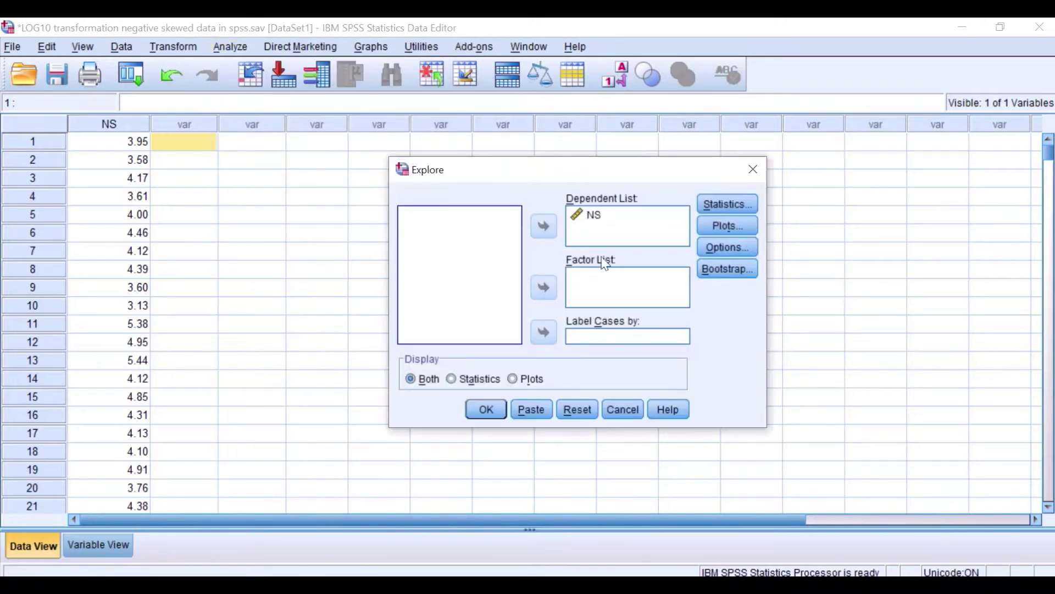
click(578, 409)
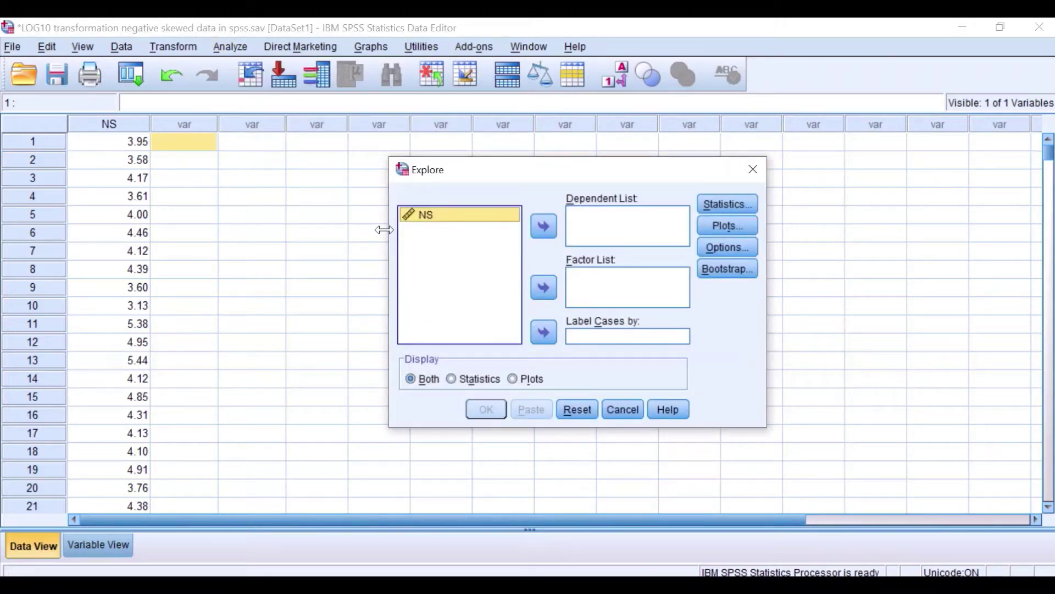
click(542, 231)
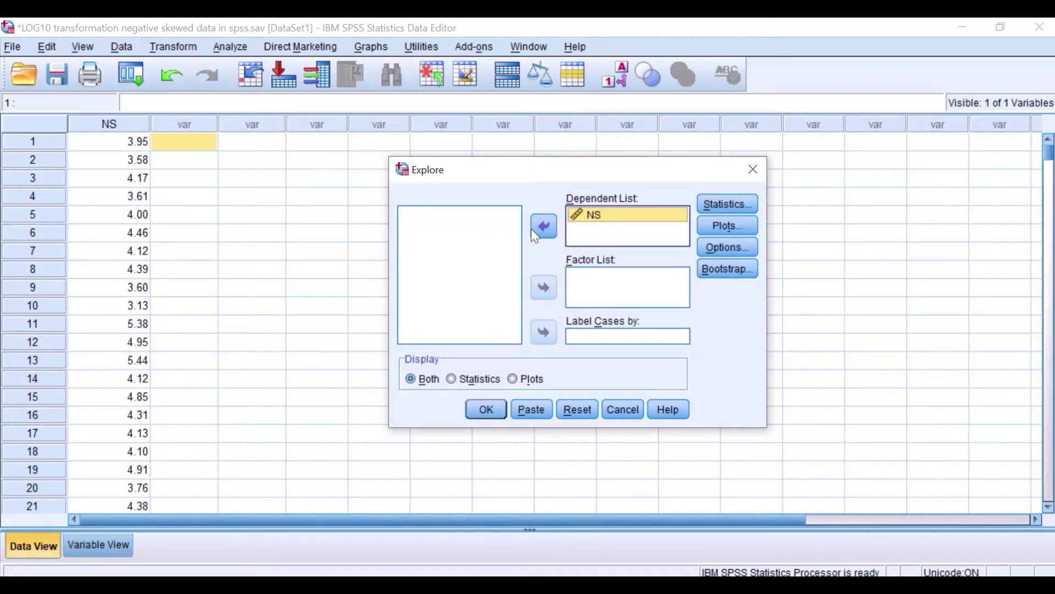
Step: Set the Explore plots to histogram and normality plots with tests, without stem-and-leaf, and run the analysis
click(723, 224)
click(589, 221)
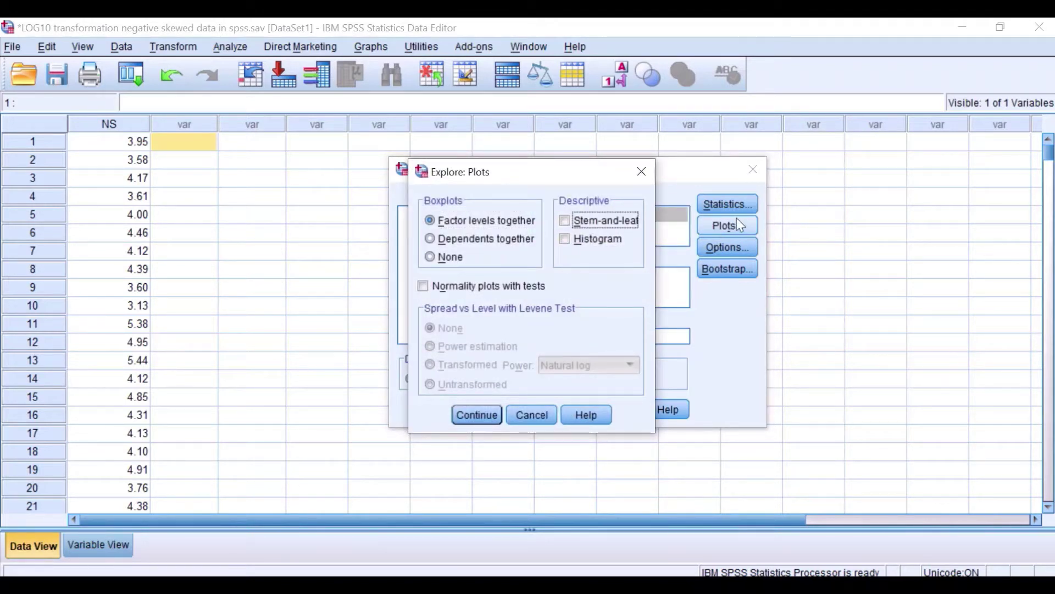
click(565, 240)
click(424, 288)
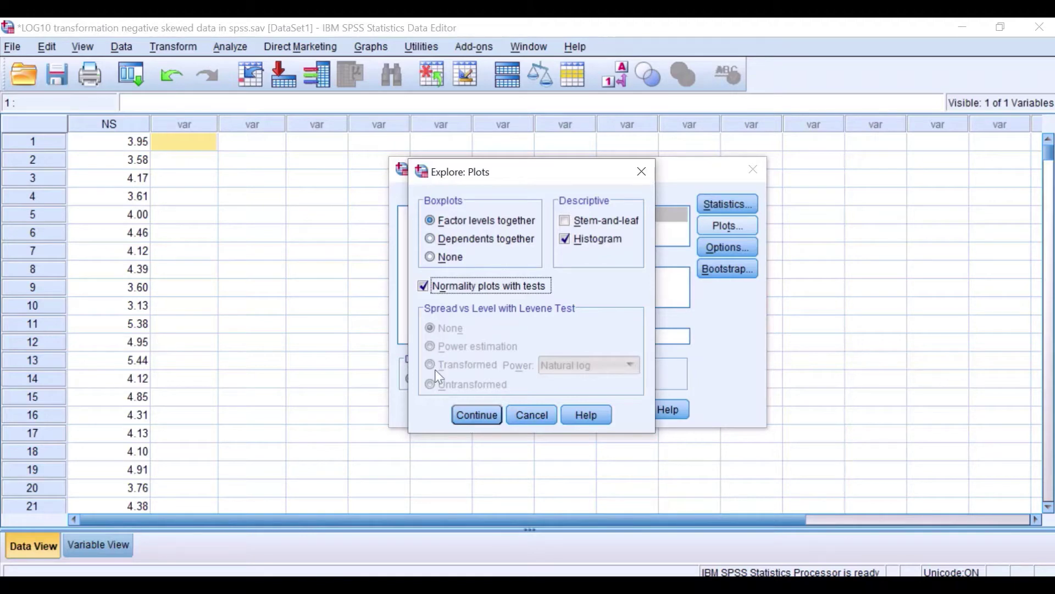
click(483, 419)
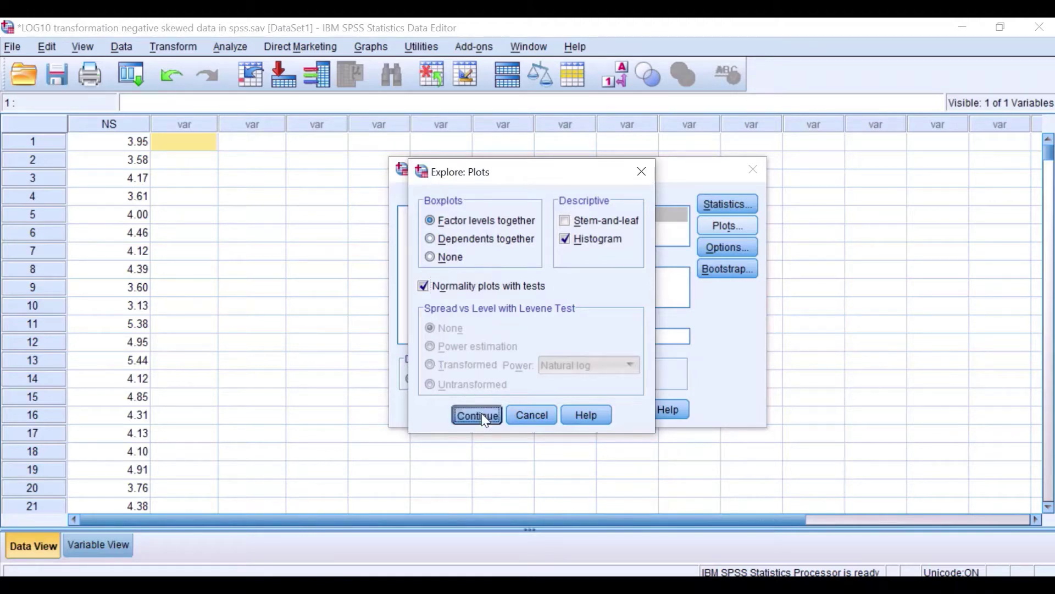
click(481, 410)
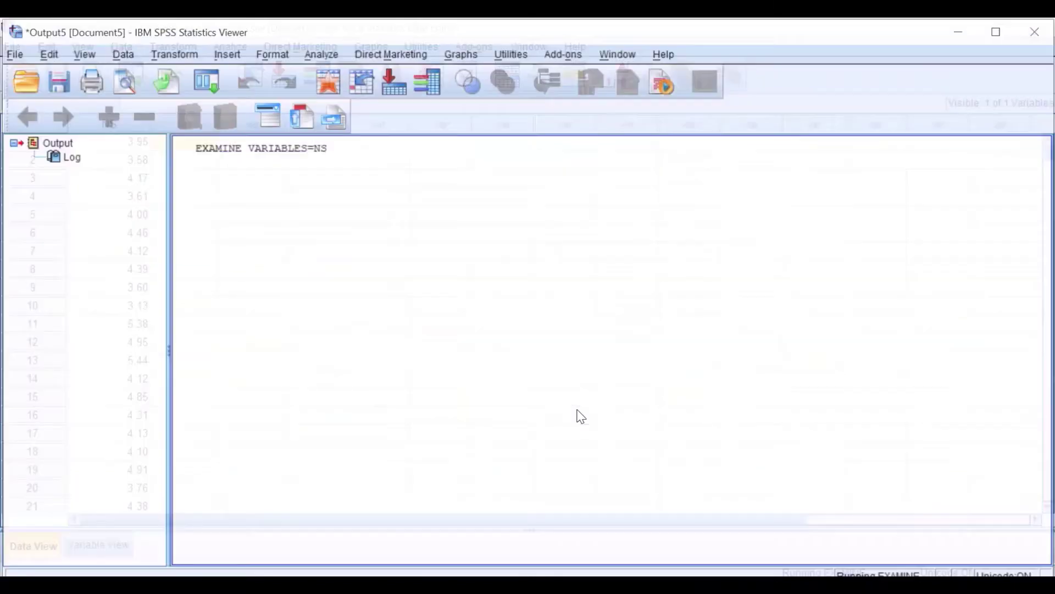
Step: Examine the skewness and kurtosis of NS in the Descriptives table and its Tests of Normality
scroll(557, 341, down, 2)
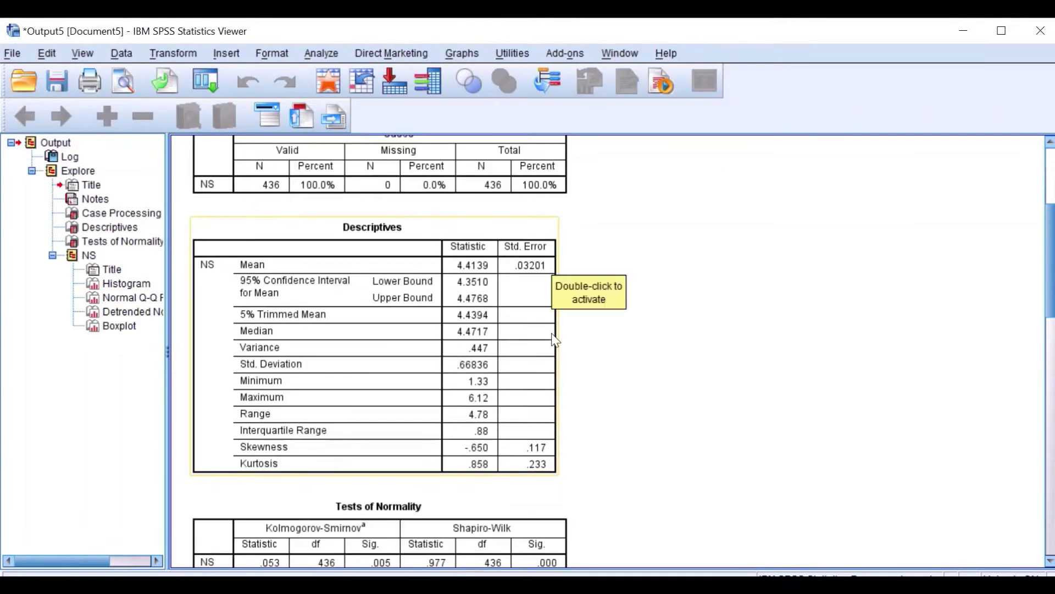
scroll(555, 340, up, 2)
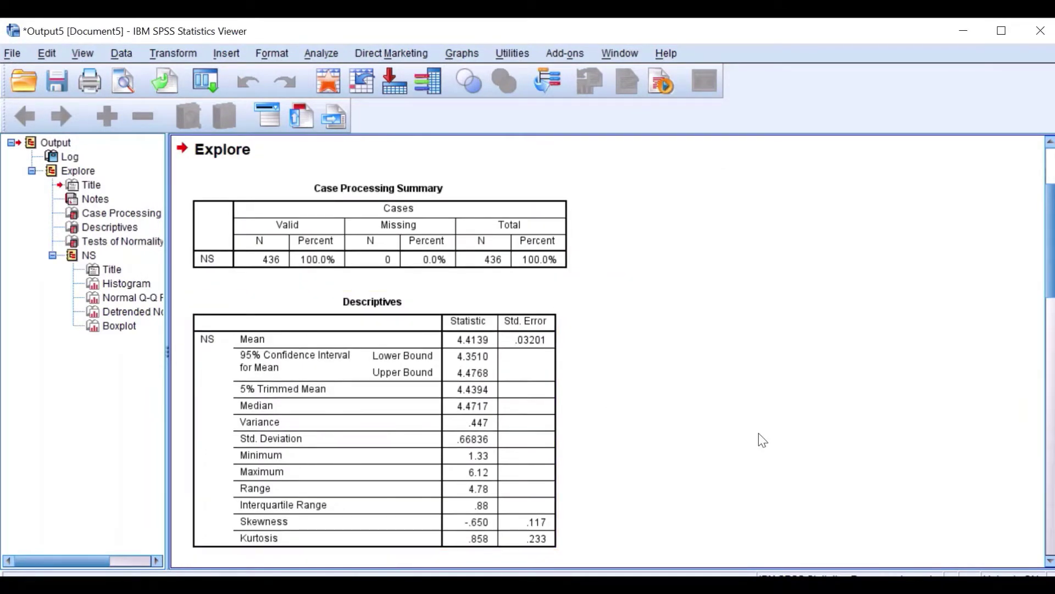
scroll(758, 437, down, 2)
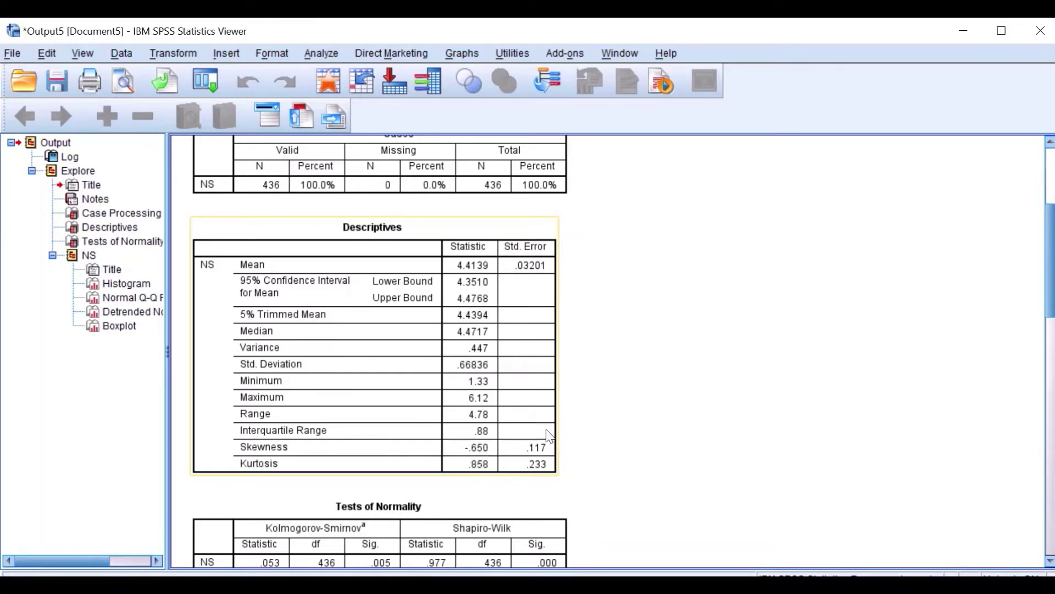
scroll(631, 414, down, 3)
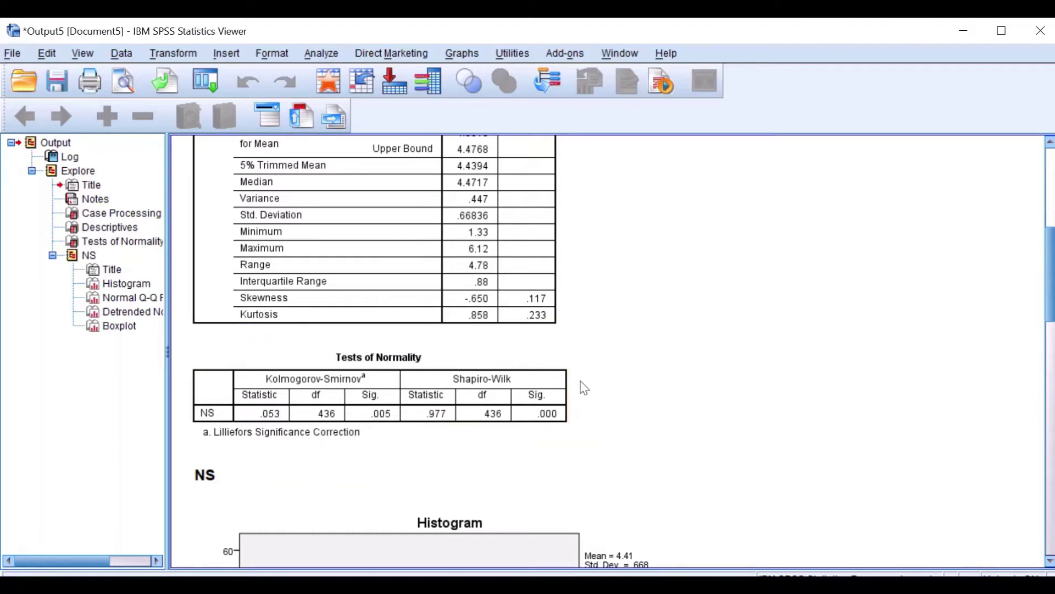
scroll(560, 380, down, 1)
scroll(550, 377, up, 4)
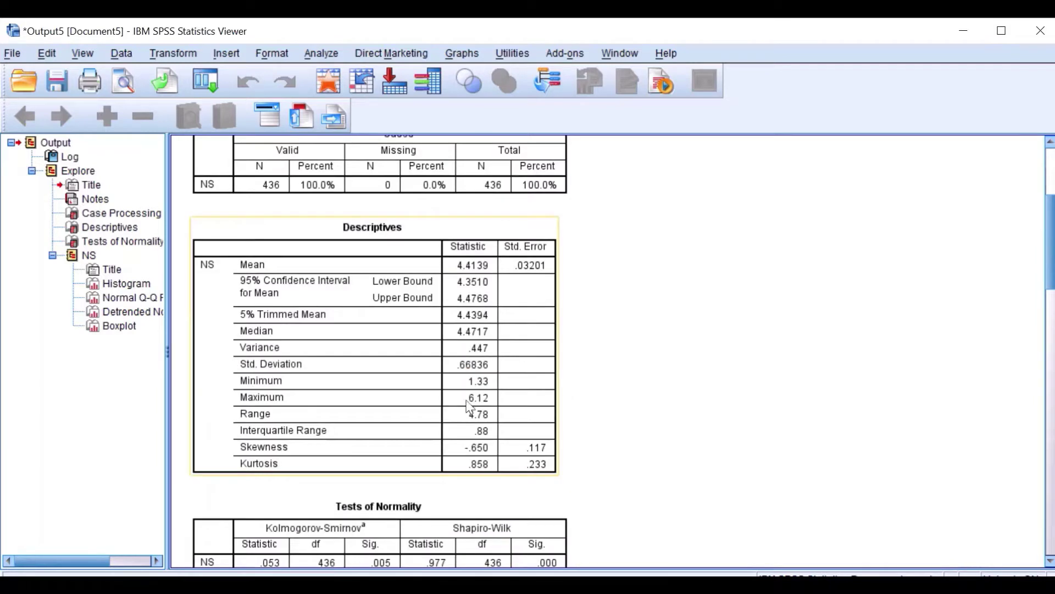
scroll(484, 385, down, 2)
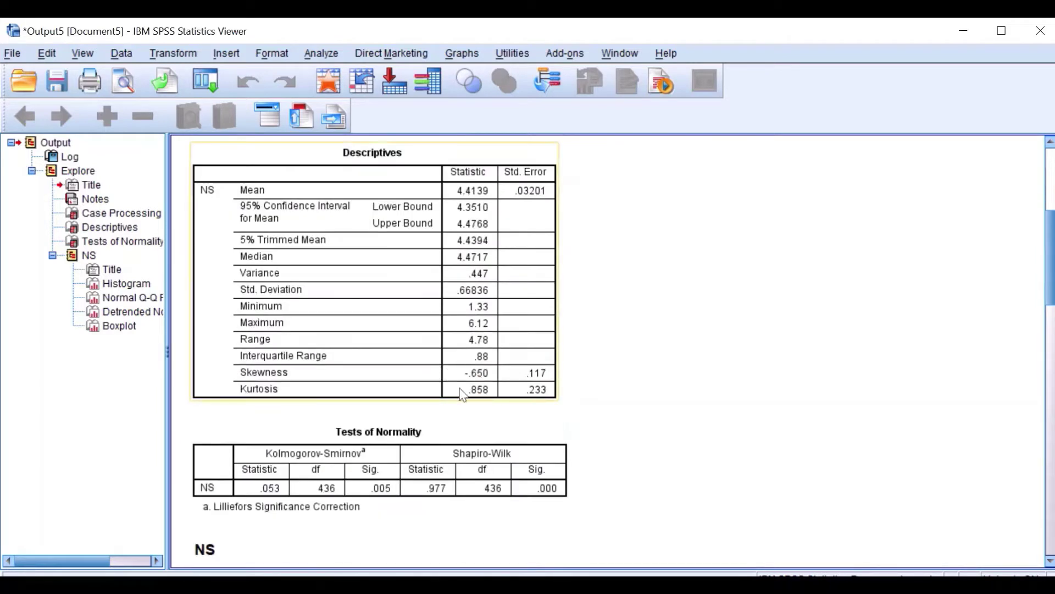
Step: Examine the histogram and the Normal Q-Q Plot of NS for the shape of the distribution
scroll(521, 392, down, 10)
scroll(524, 394, down, 6)
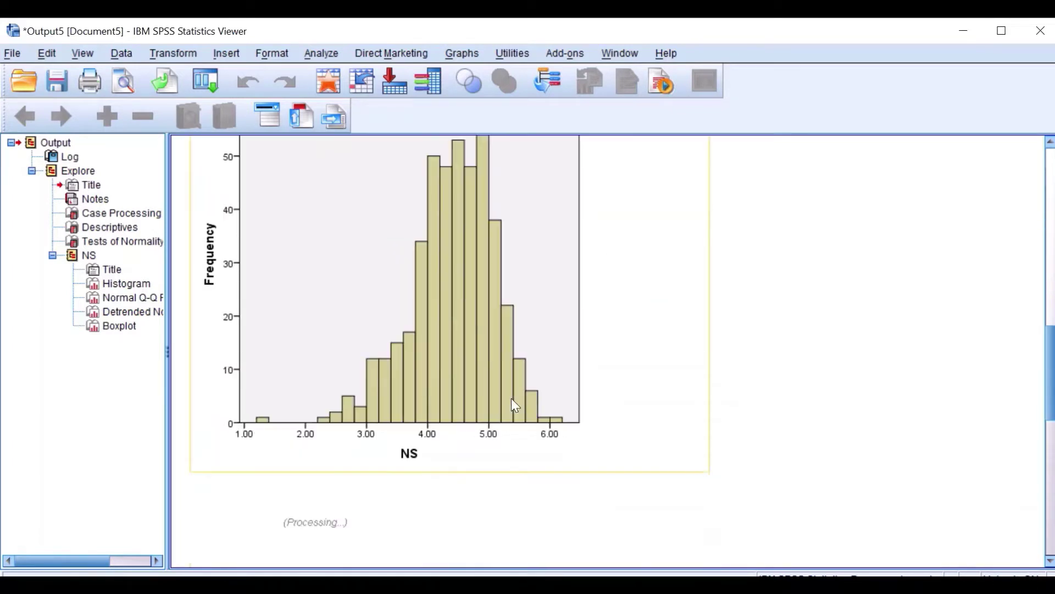
scroll(495, 303, up, 2)
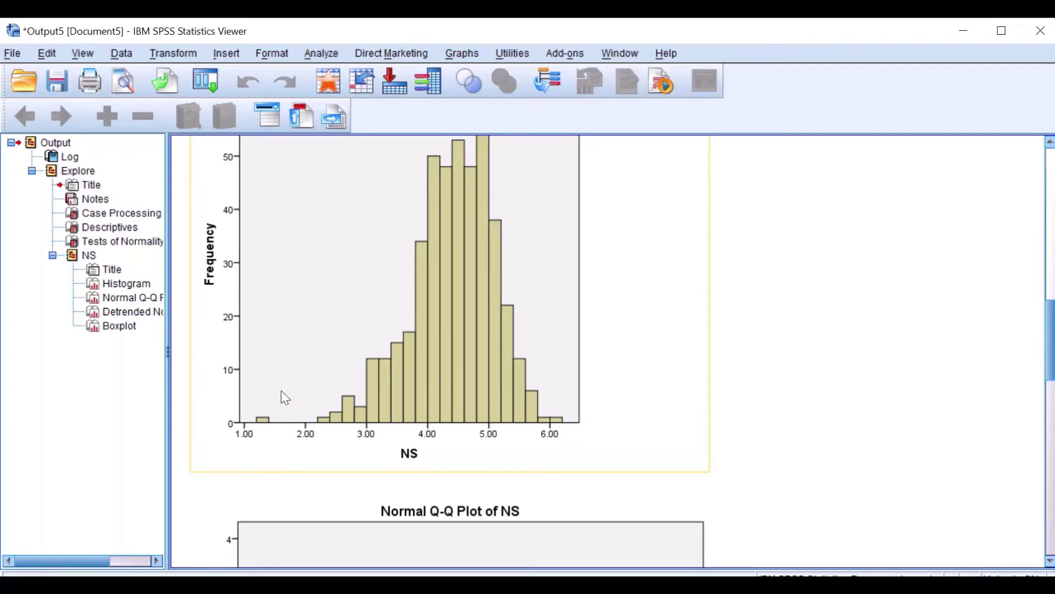
click(197, 427)
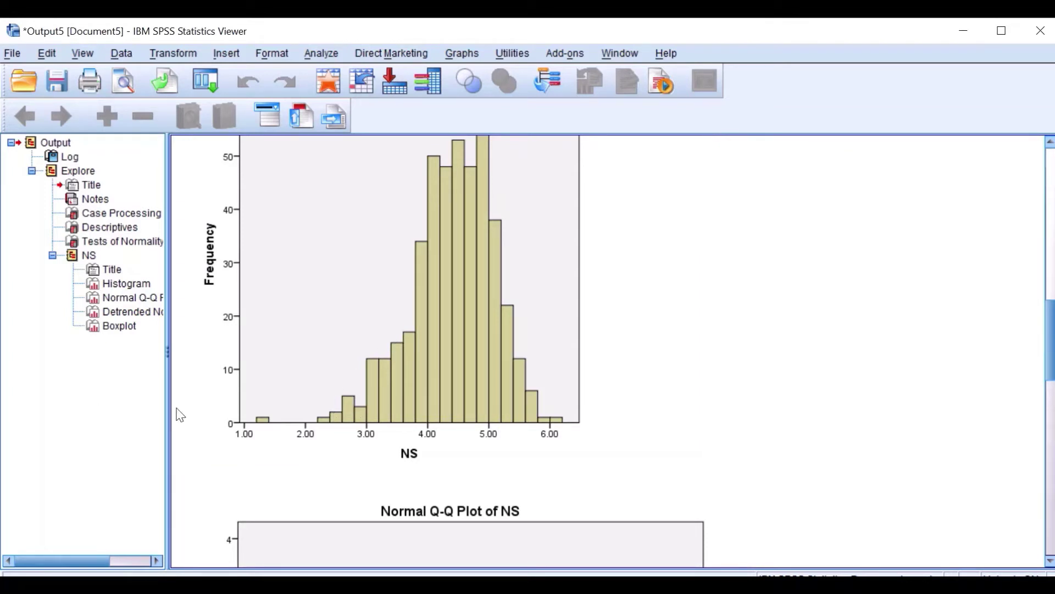
click(204, 418)
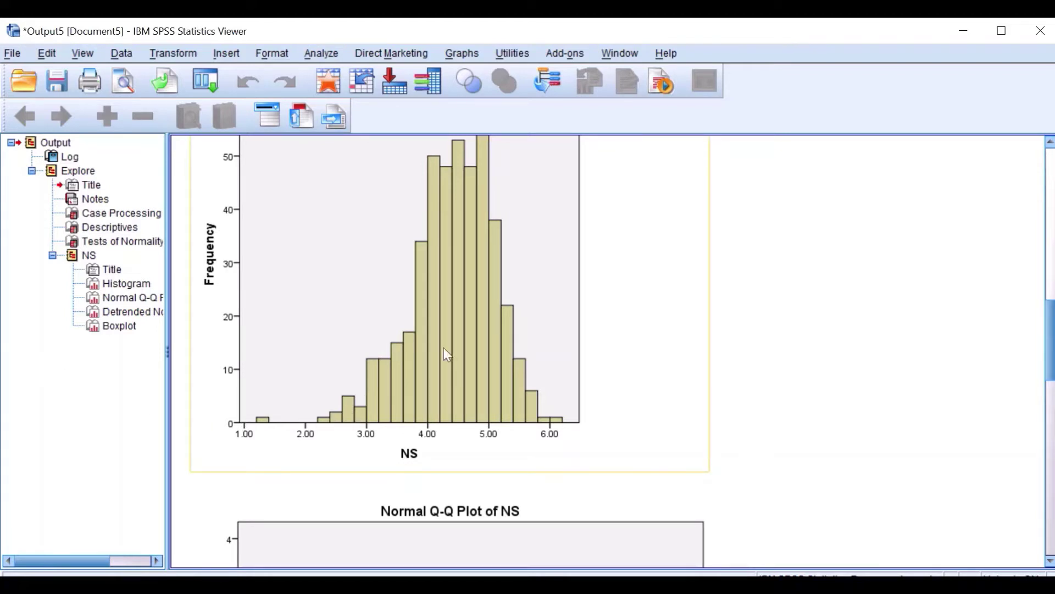
scroll(445, 354, down, 3)
scroll(460, 345, down, 12)
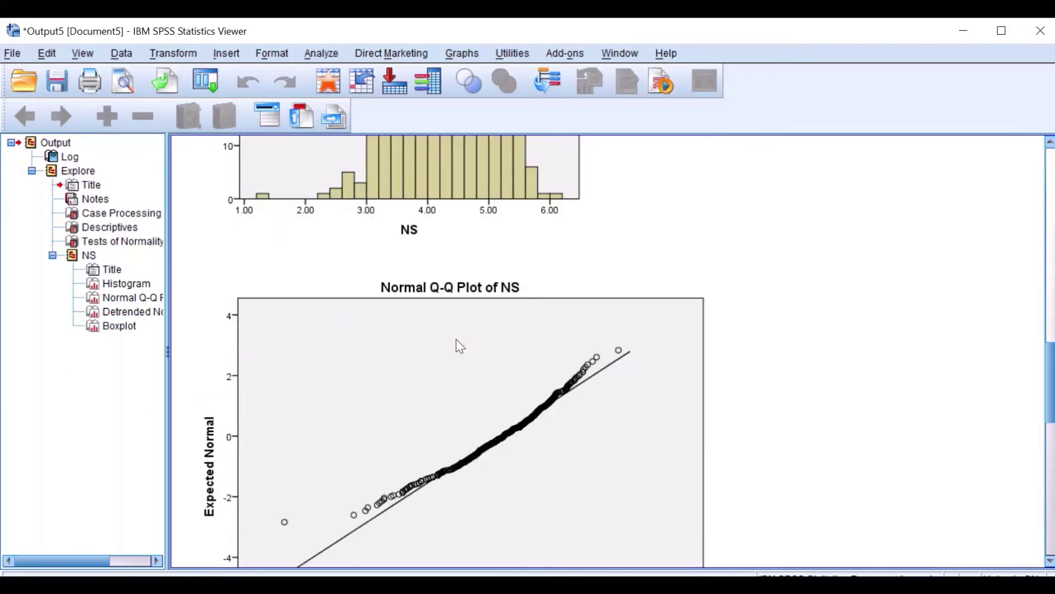
scroll(466, 348, up, 6)
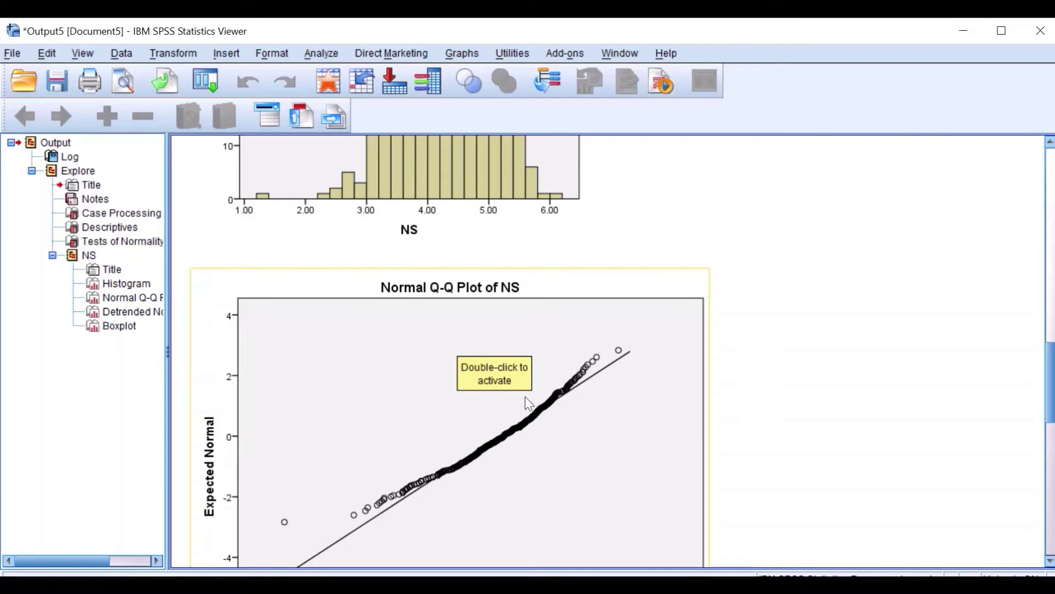
scroll(609, 352, down, 2)
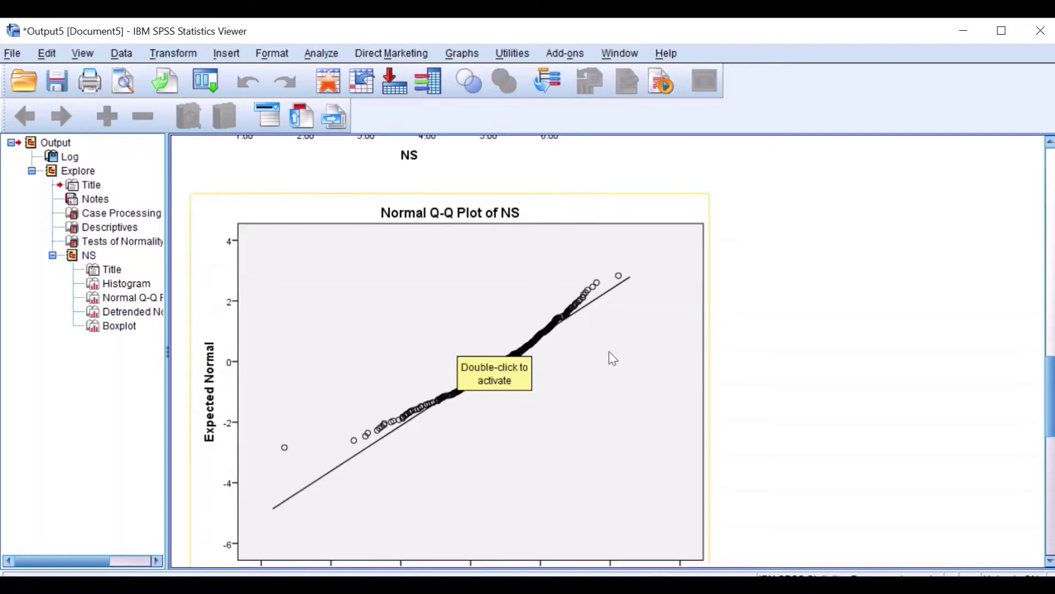
Step: Check the maximum of NS in the Descriptives table and return from the output to the data
scroll(610, 354, up, 15)
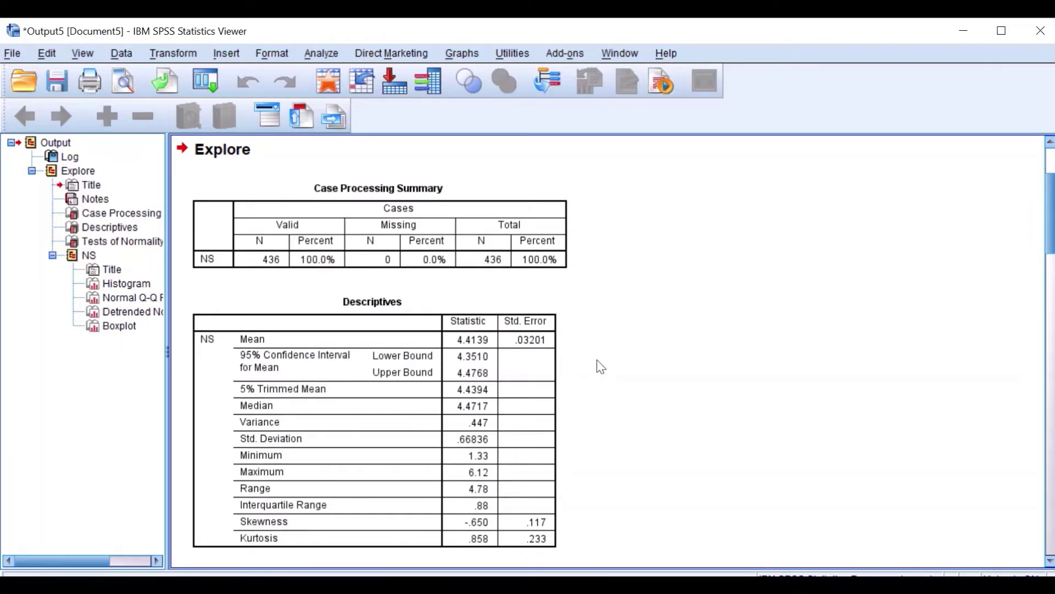
click(554, 412)
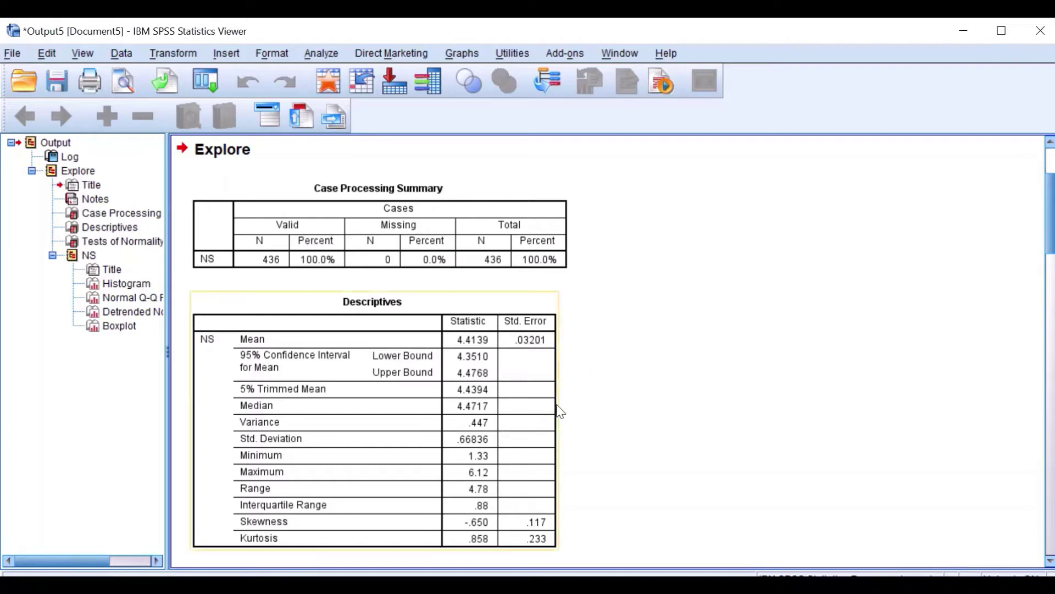
scroll(543, 500, down, 3)
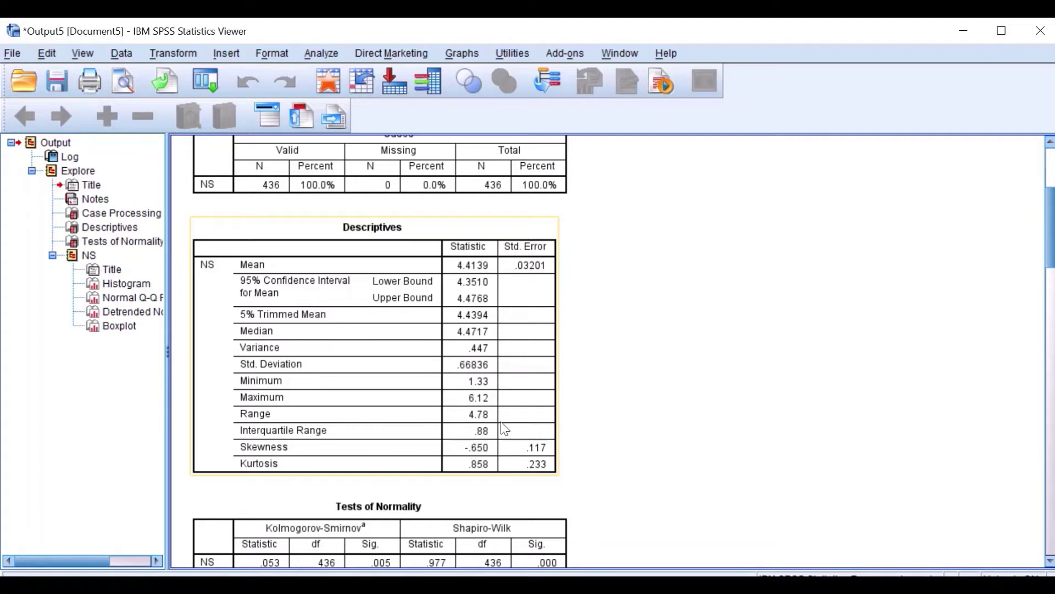
scroll(487, 442, up, 3)
scroll(487, 448, down, 3)
click(384, 240)
click(1052, 22)
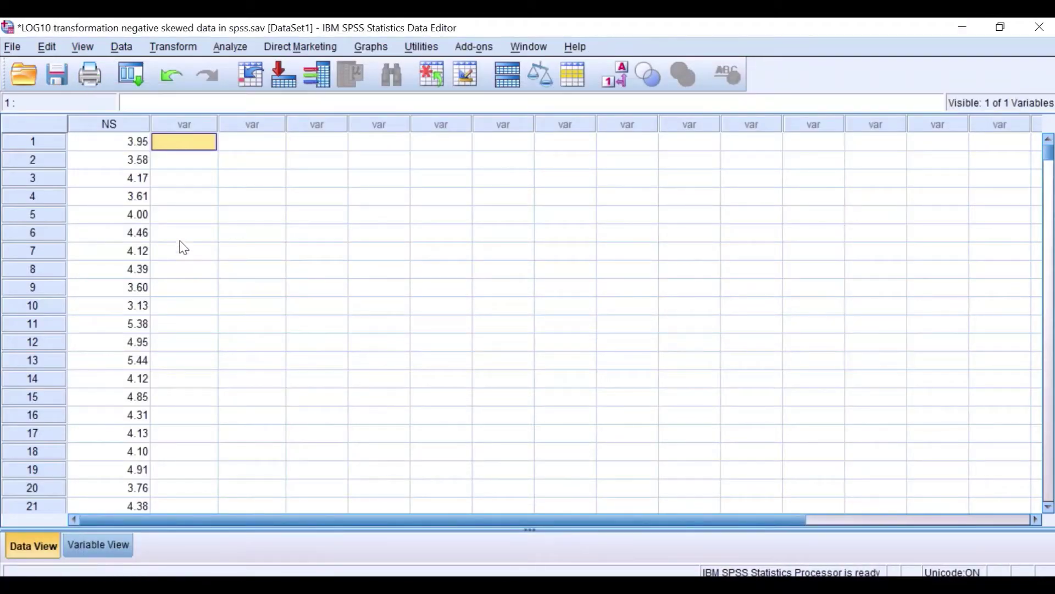
Step: Start a Compute Variable transformation with all previous entries cleared and name the target variable Datareflection
click(174, 48)
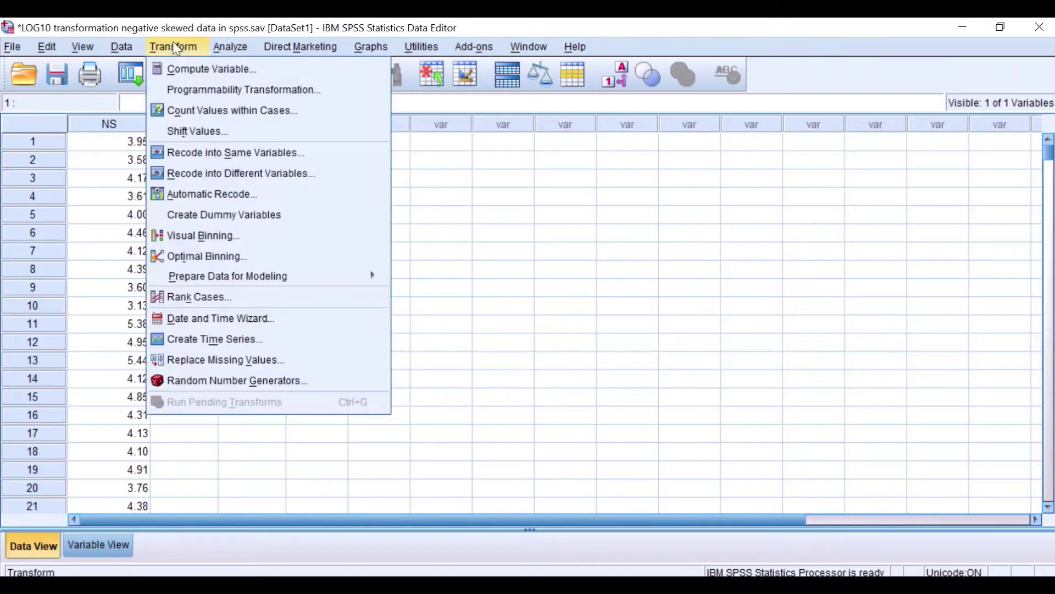
click(194, 77)
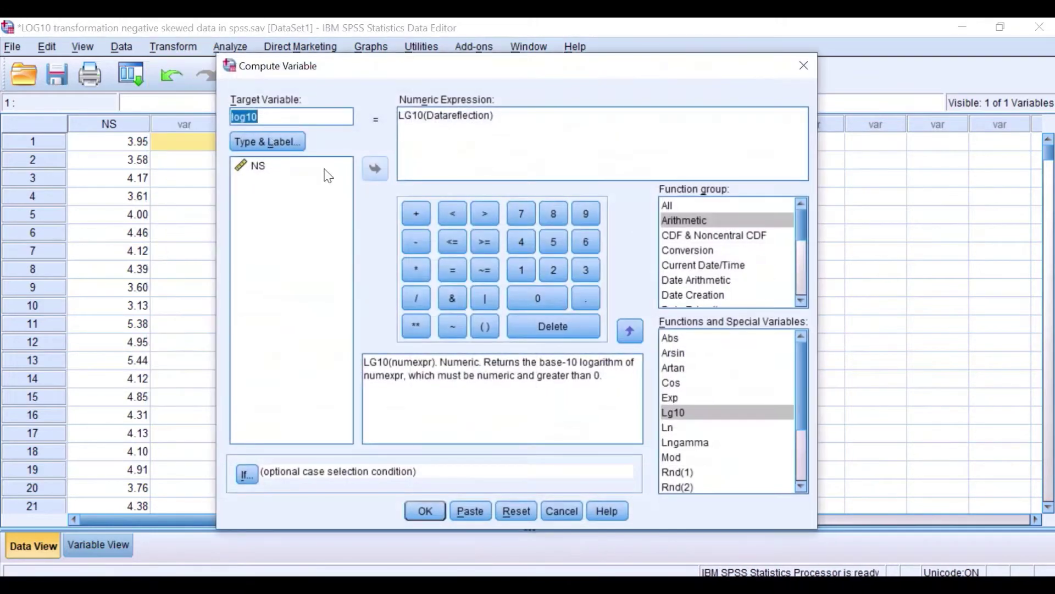
click(517, 502)
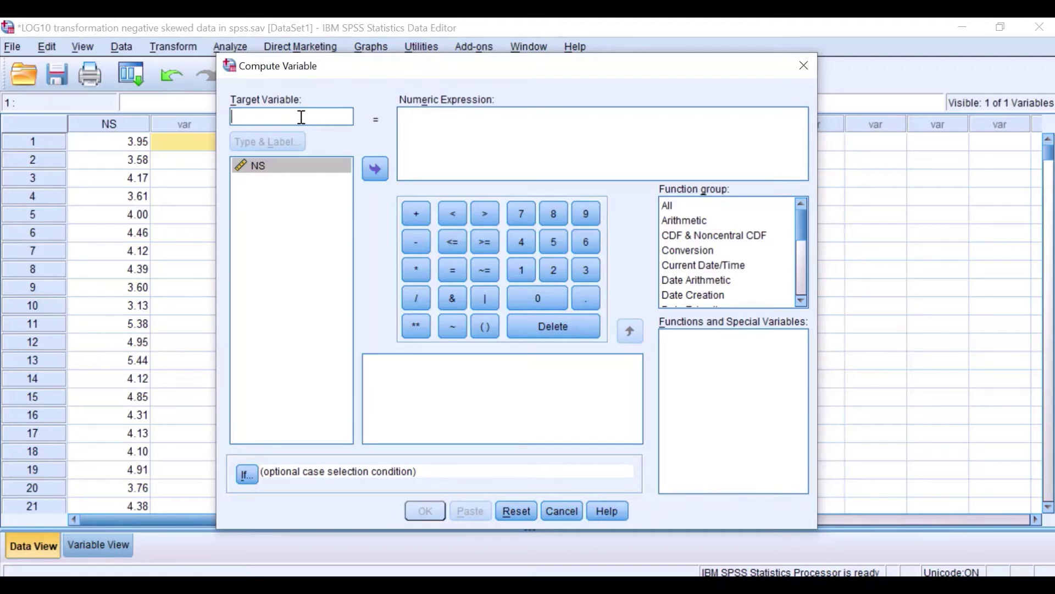
text(Data)
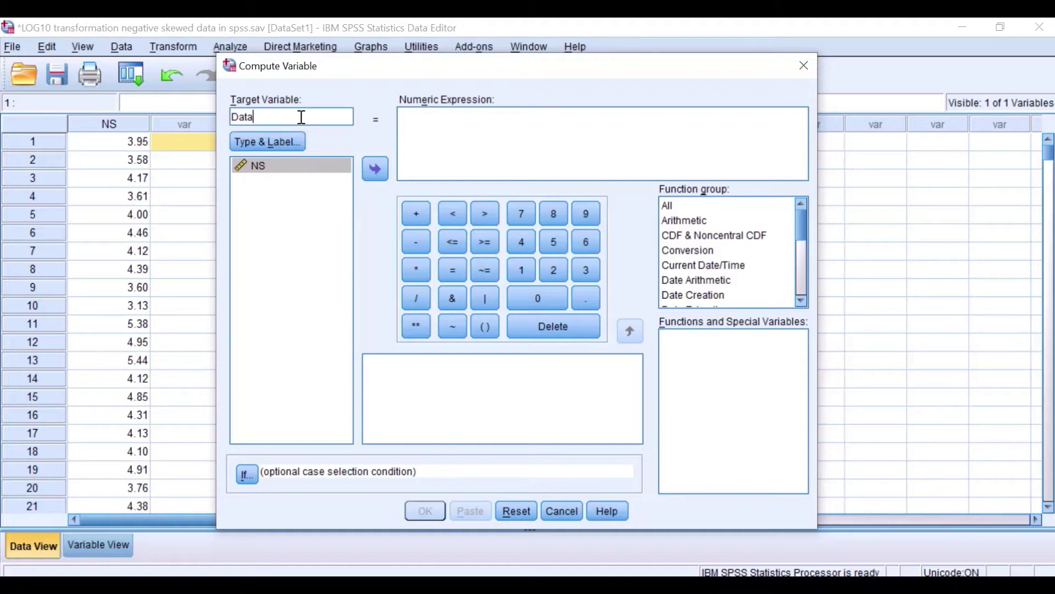
text(reflection)
Step: Compute Datareflection with the expression 6.12 + 1 - NS and close the output viewer without saving its contents
click(429, 130)
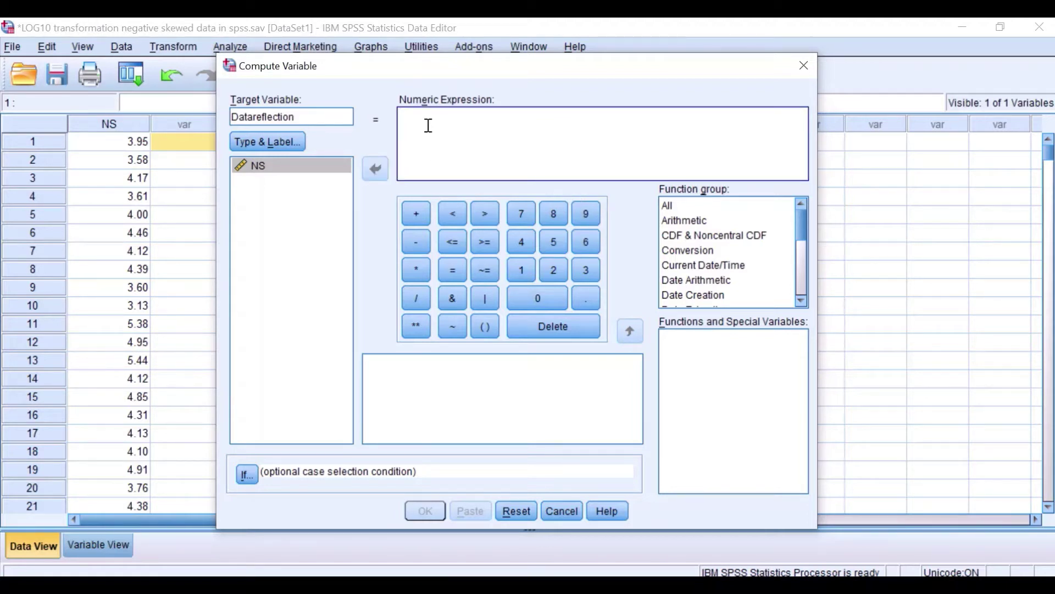
text(6)
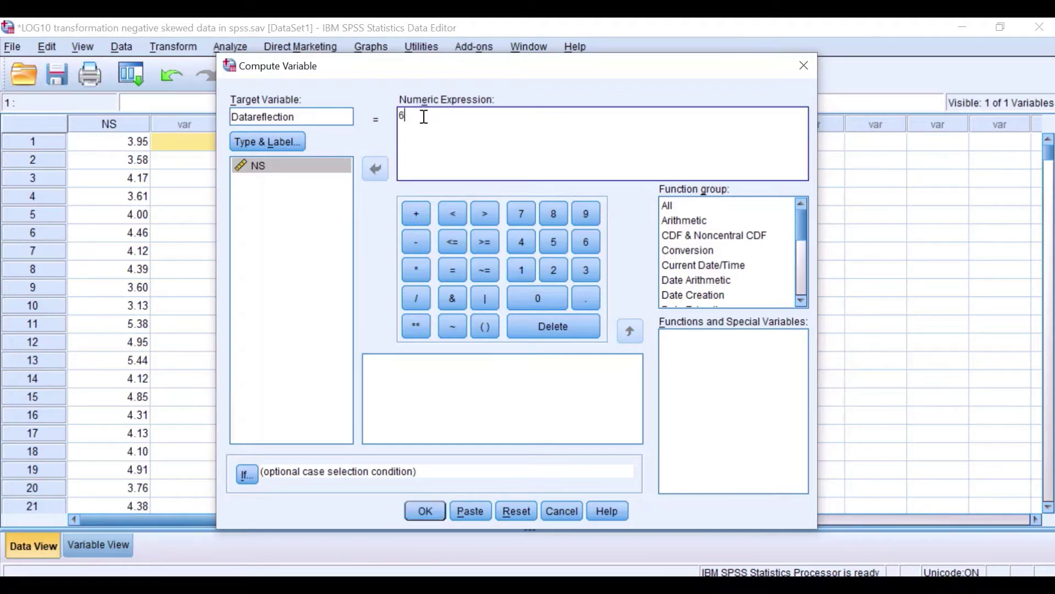
text(.12)
click(420, 213)
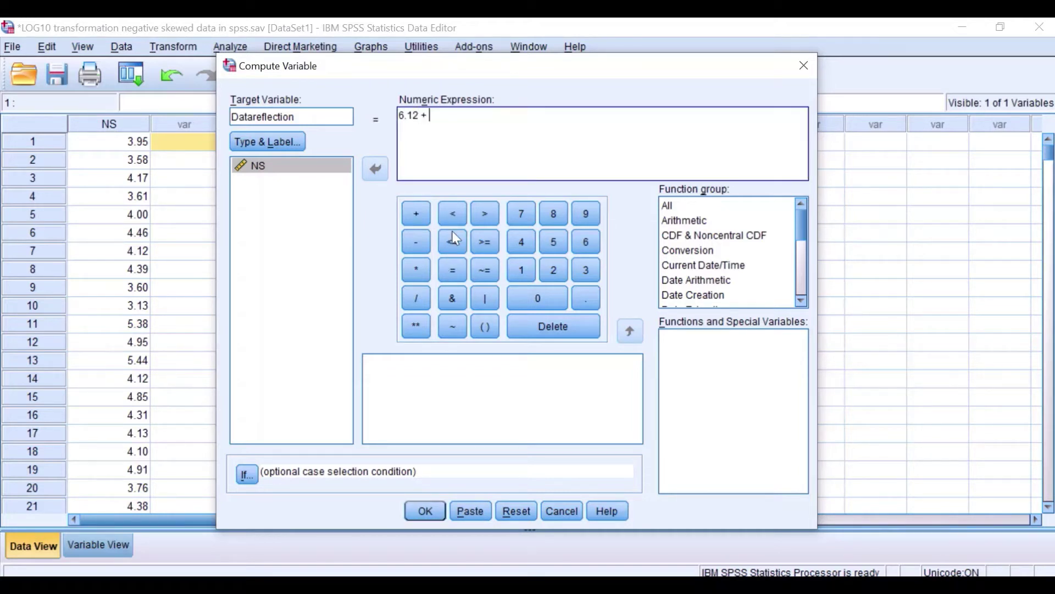
click(523, 271)
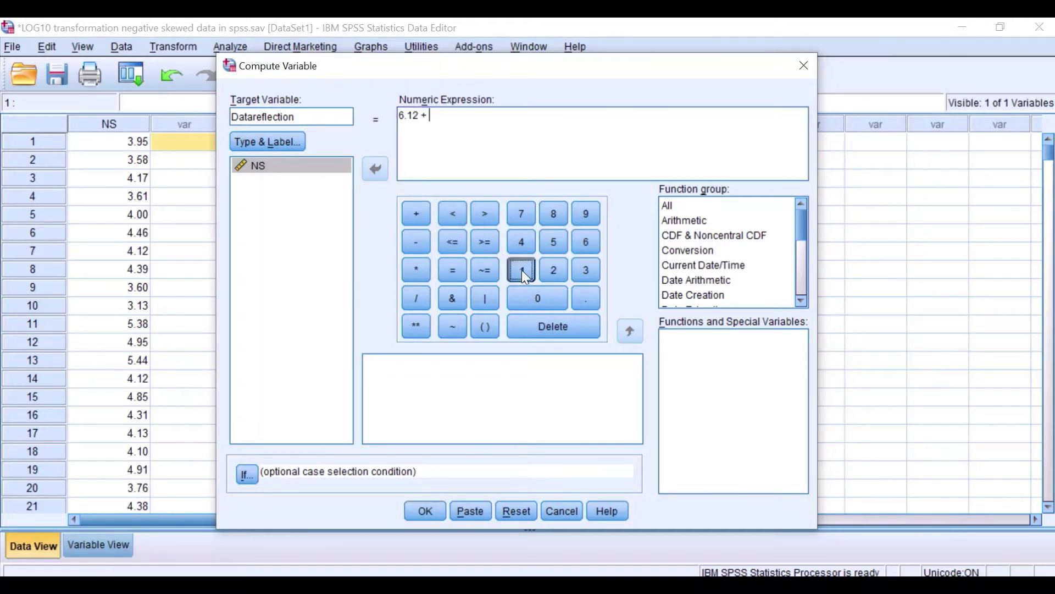
click(413, 242)
click(262, 166)
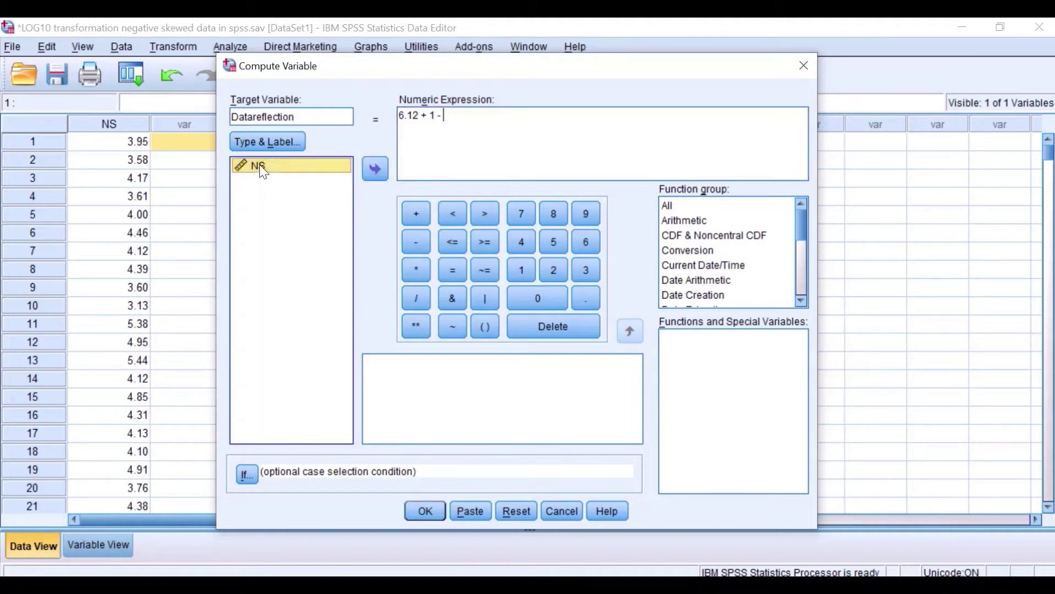
click(374, 167)
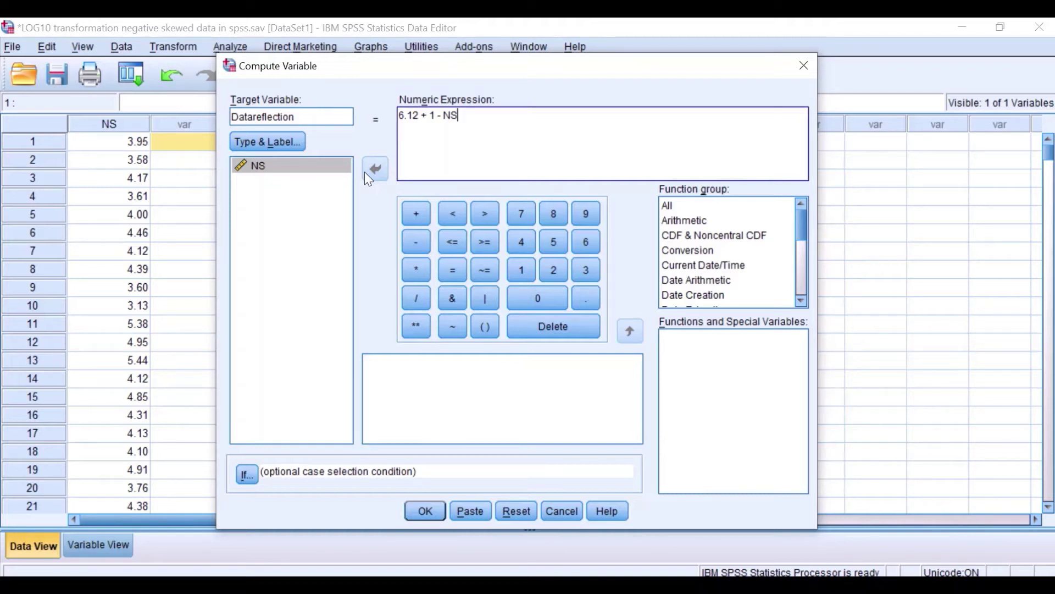
click(426, 510)
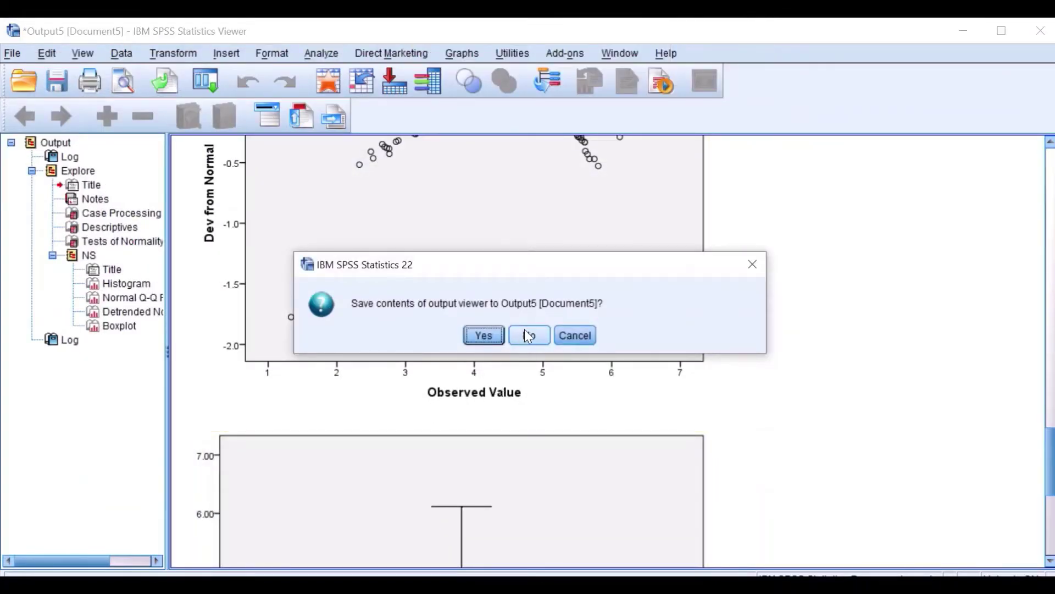
click(529, 336)
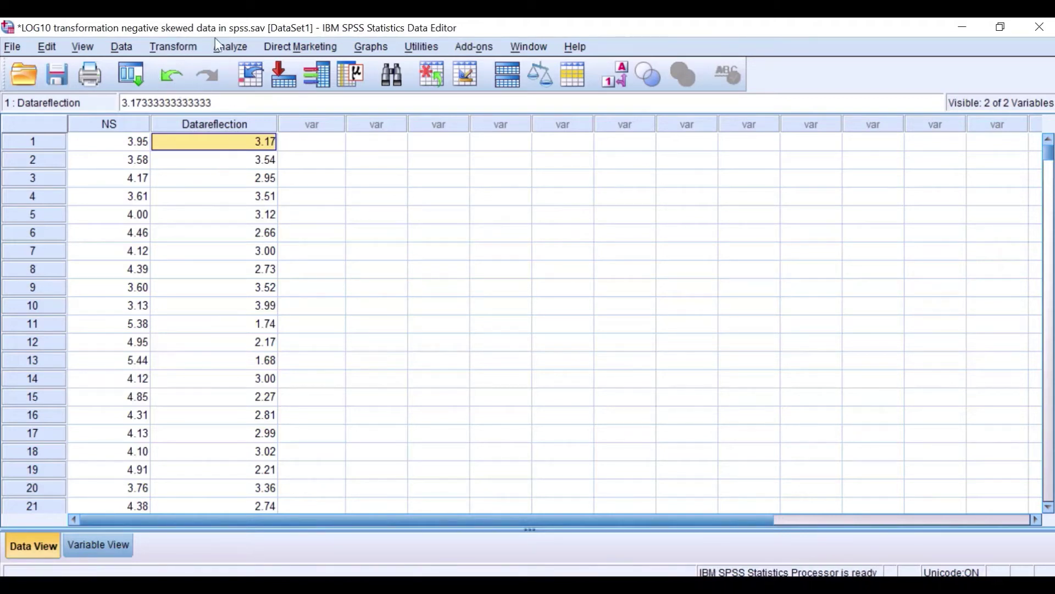
Step: Start an Explore analysis with the previous settings cleared and add NS and Datareflection as dependent variables
click(231, 48)
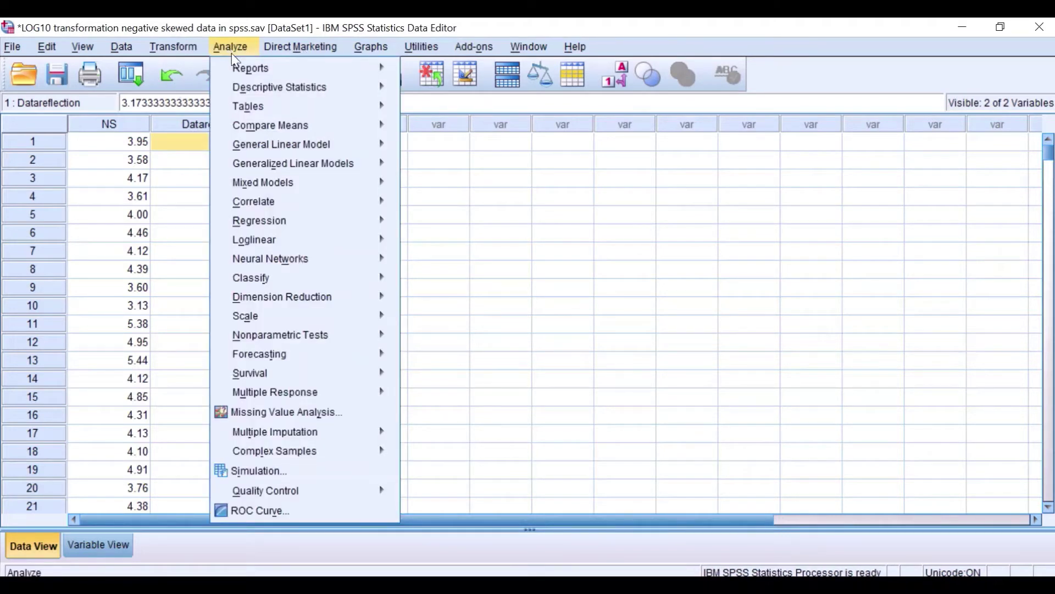
mouse_move(259, 89)
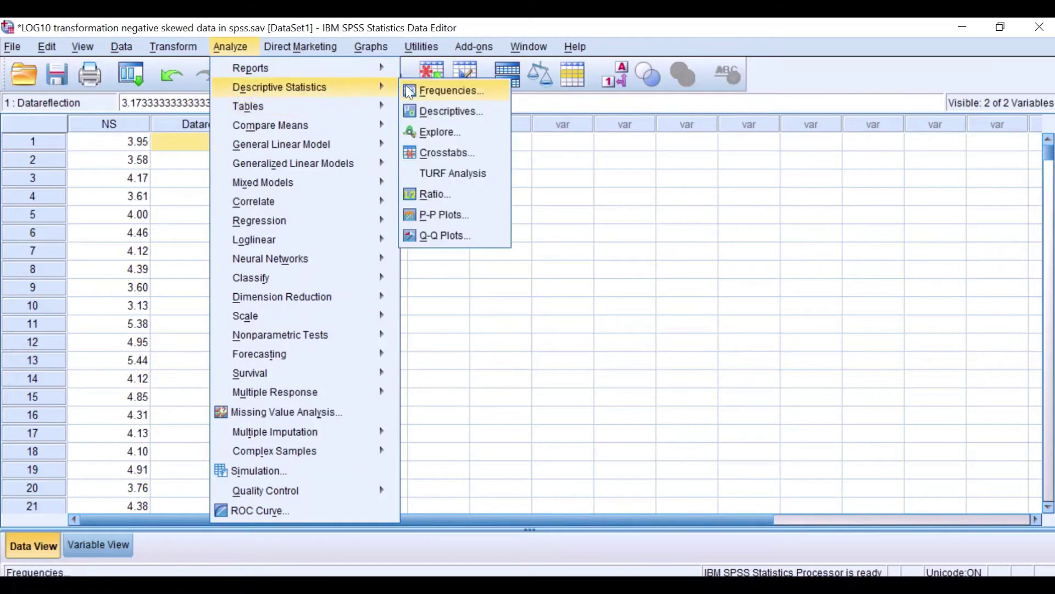
click(445, 133)
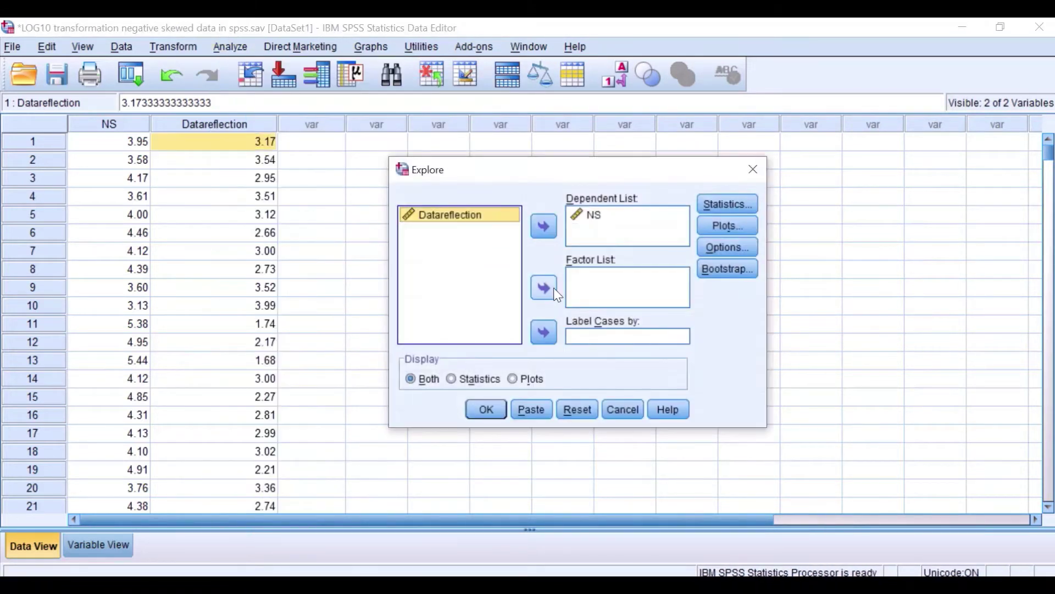
click(577, 409)
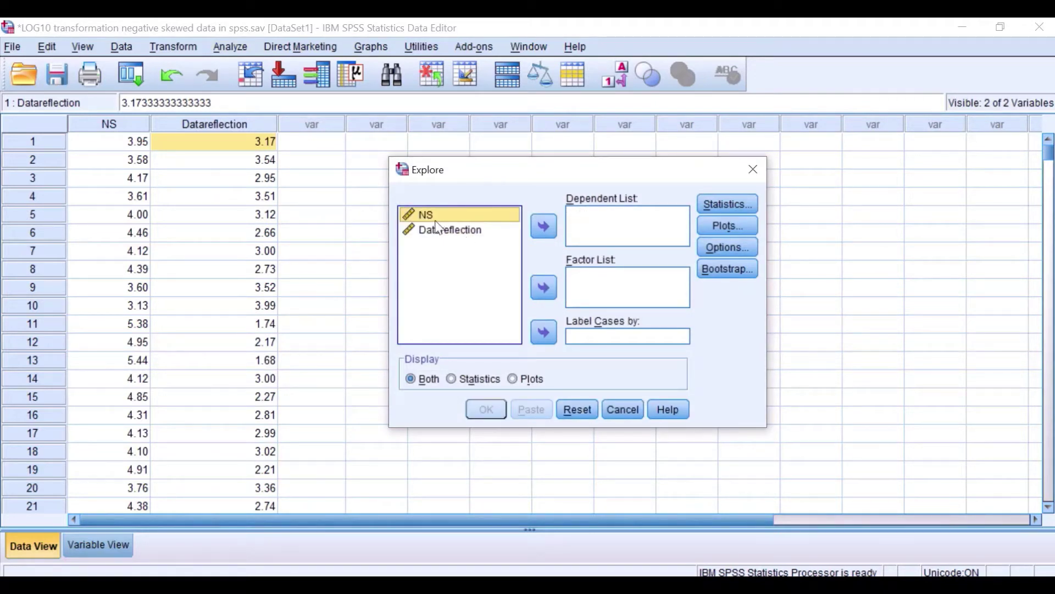
drag(434, 222, 587, 219)
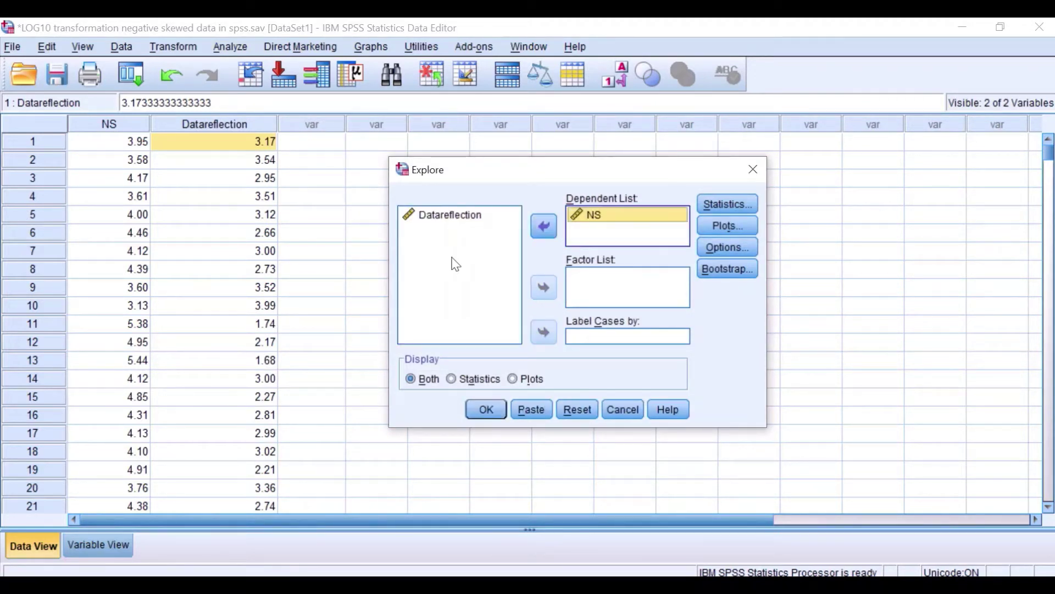
drag(440, 217, 588, 229)
Step: Replace the stem-and-leaf plot with a histogram, include normality plots with tests, and run the Explore analysis
click(725, 225)
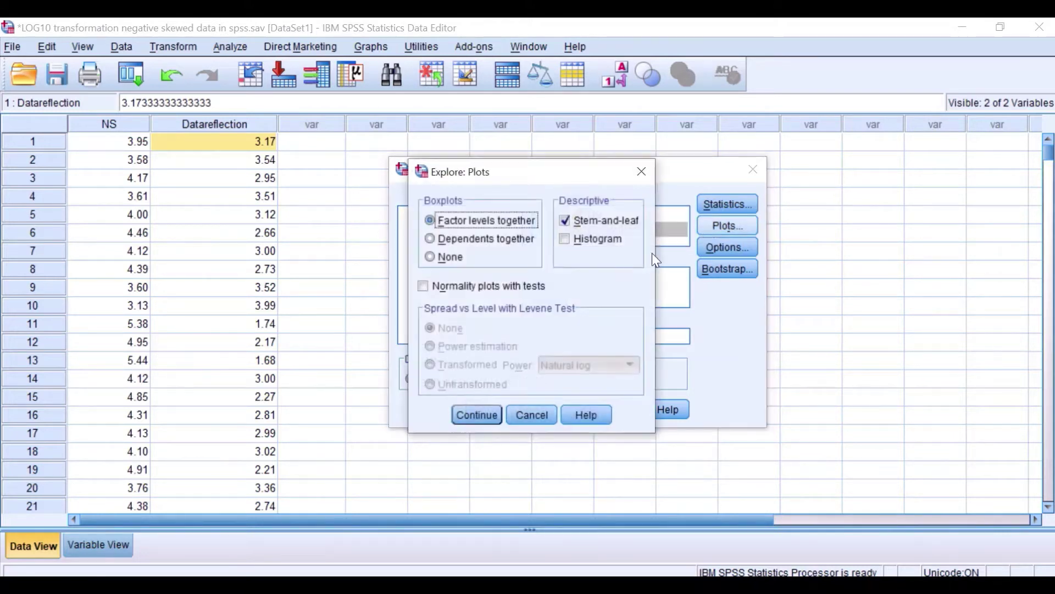
click(578, 225)
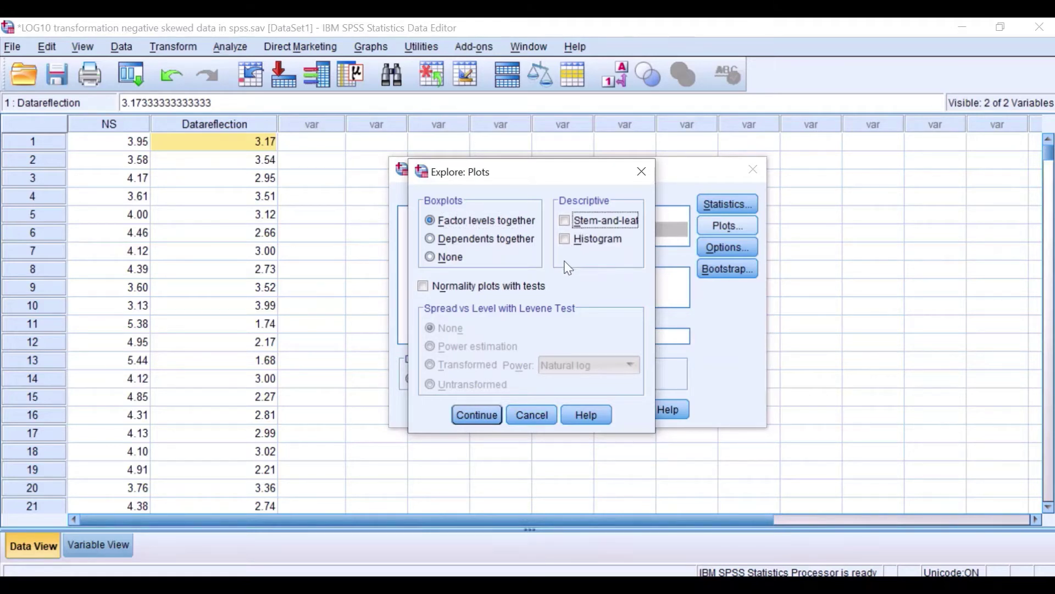
click(568, 238)
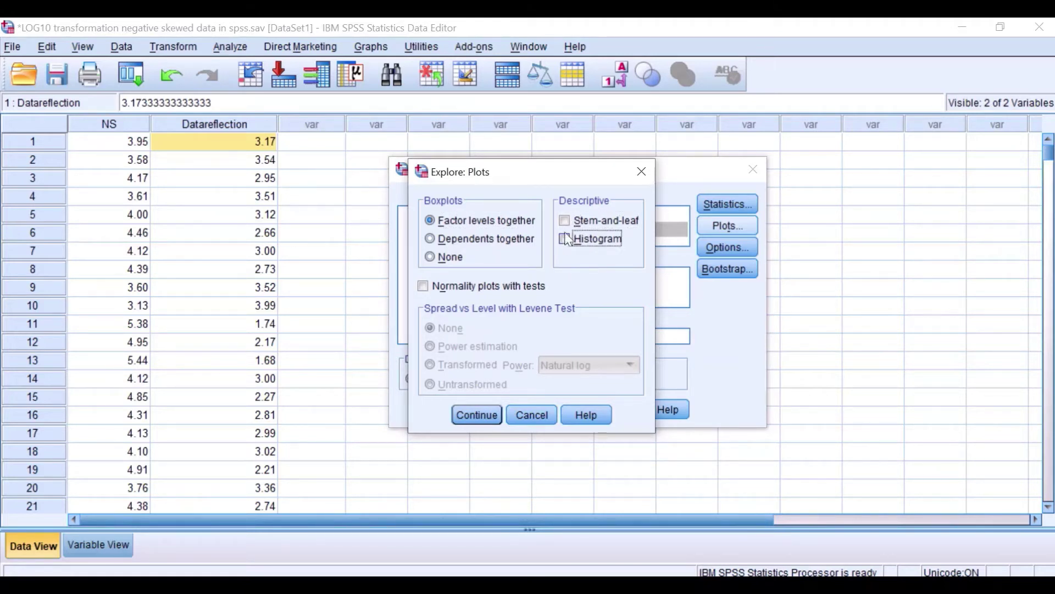
click(422, 287)
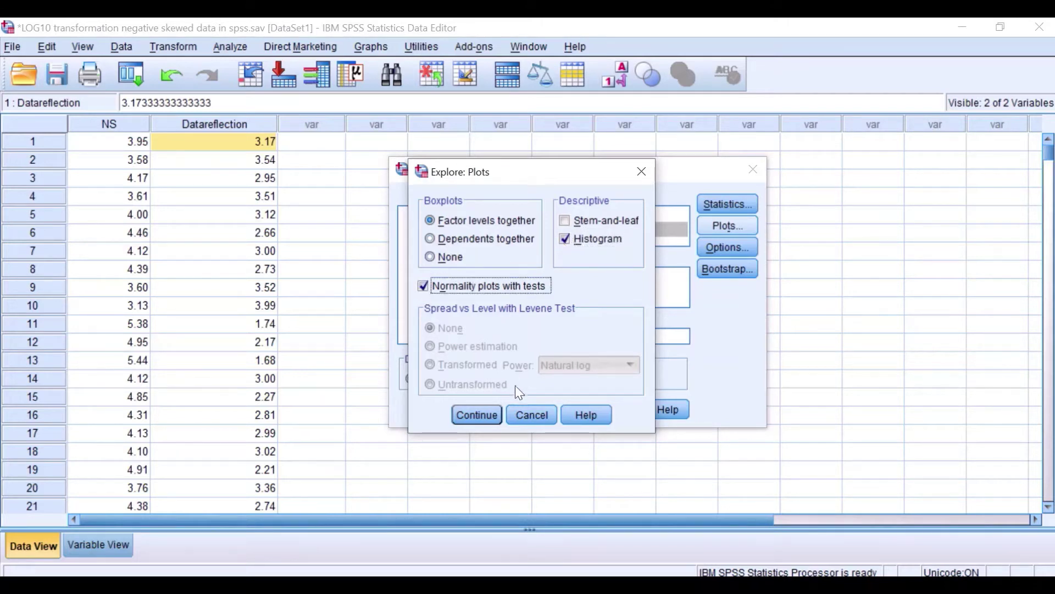
click(489, 418)
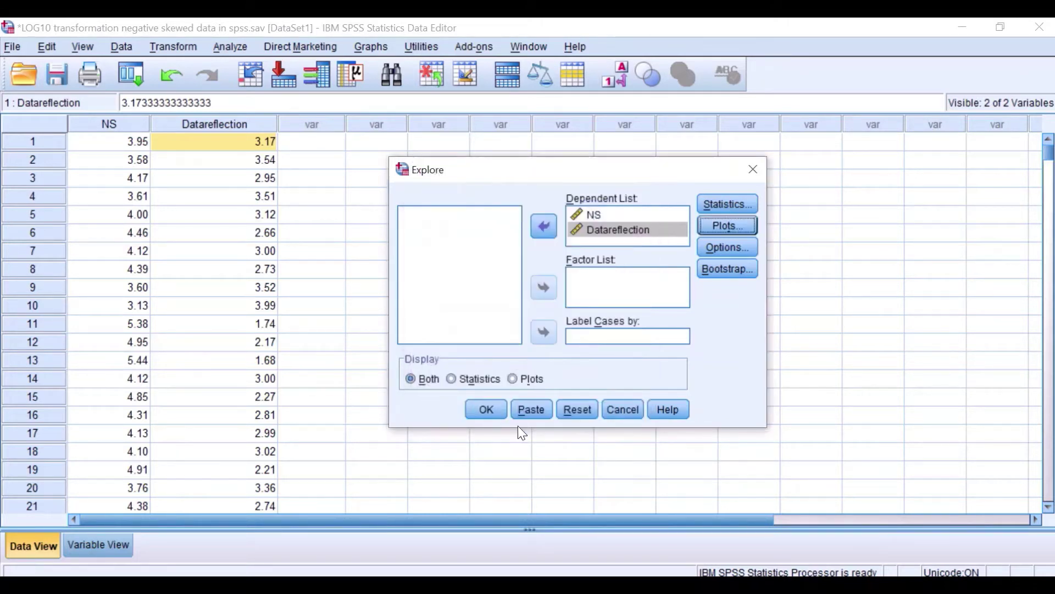
click(487, 411)
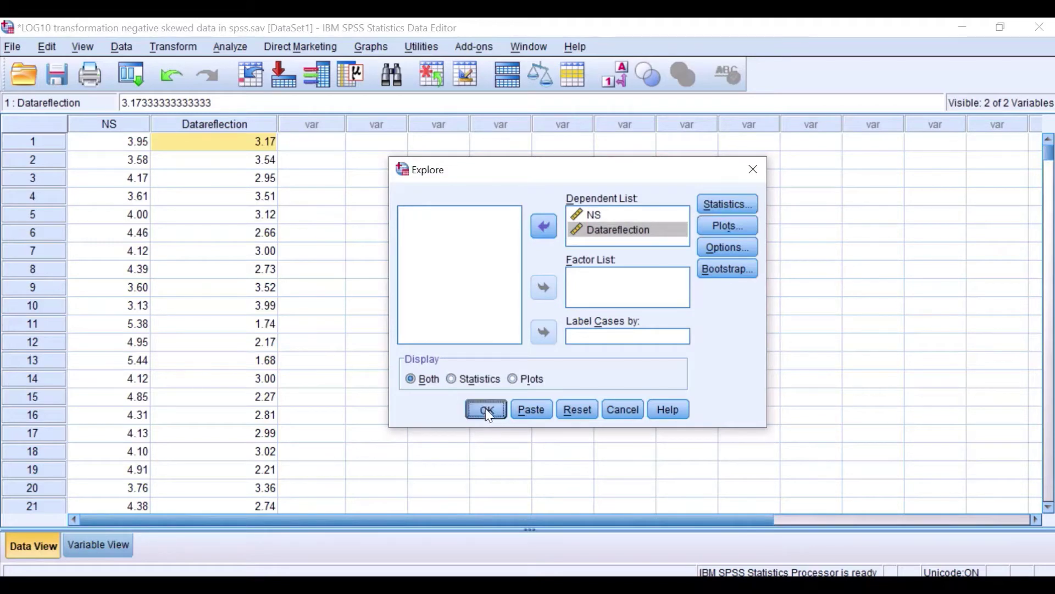
Step: Compare the skewness and kurtosis of NS and Datareflection in the Descriptives table
scroll(598, 311, down, 6)
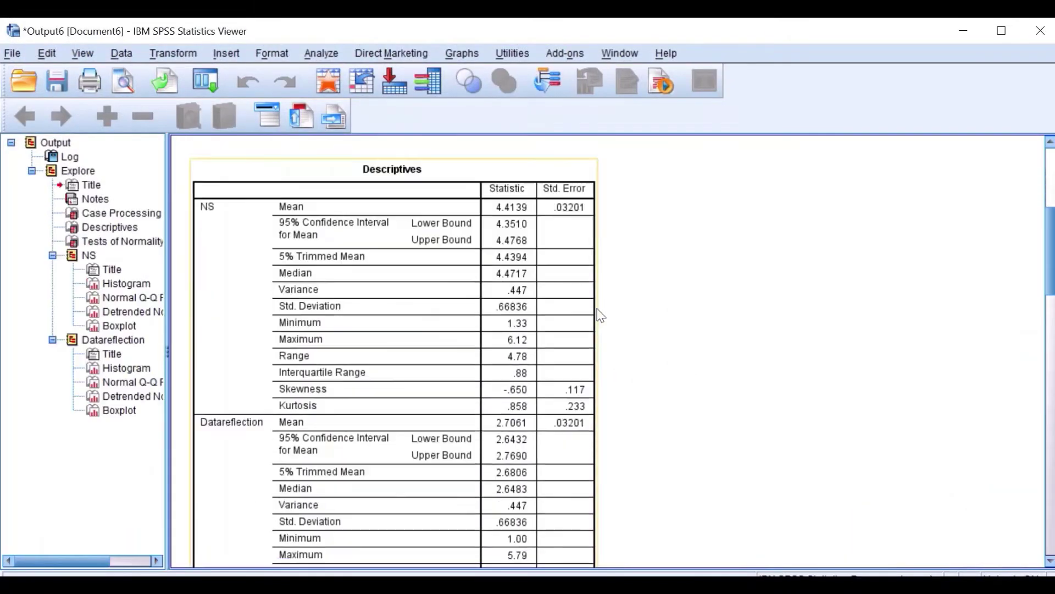
scroll(601, 309, up, 3)
scroll(250, 330, down, 3)
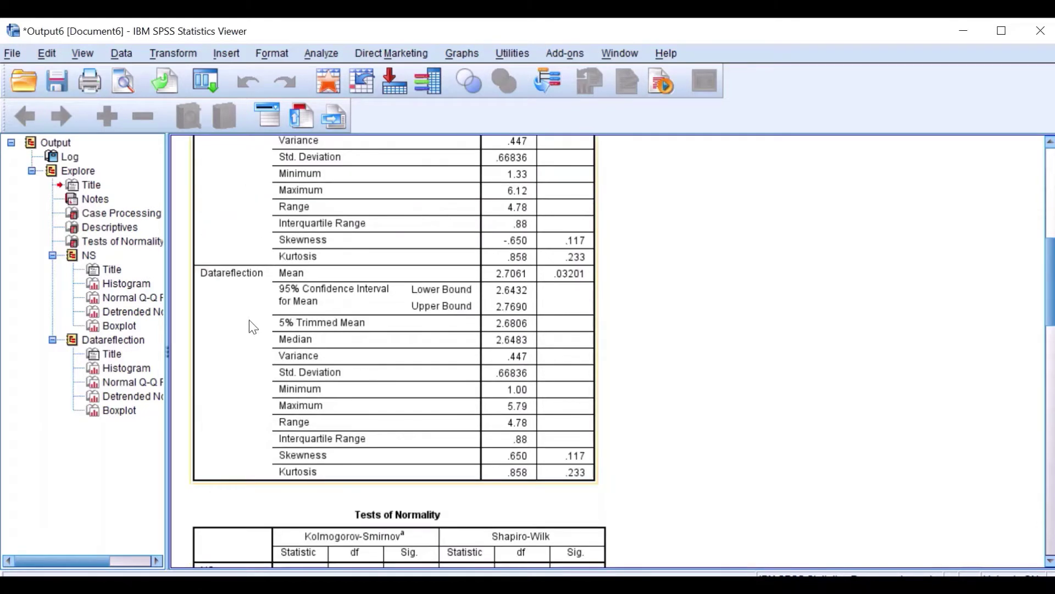
scroll(225, 307, up, 3)
scroll(309, 327, down, 1)
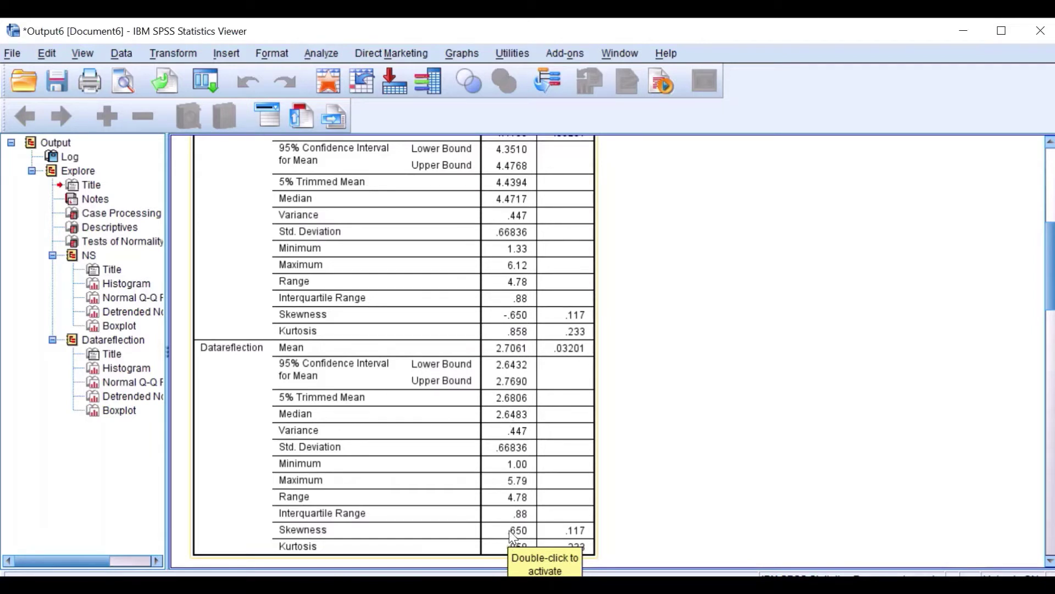
click(801, 438)
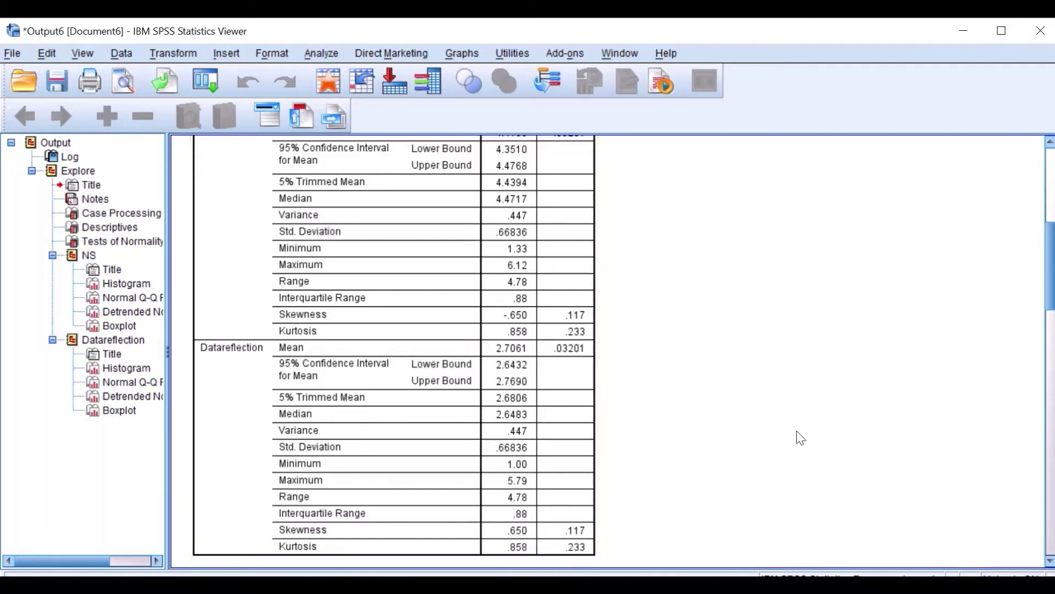
Step: Check the Kolmogorov-Smirnov and Shapiro-Wilk results of NS and Datareflection in the Tests of Normality table
scroll(750, 406, down, 3)
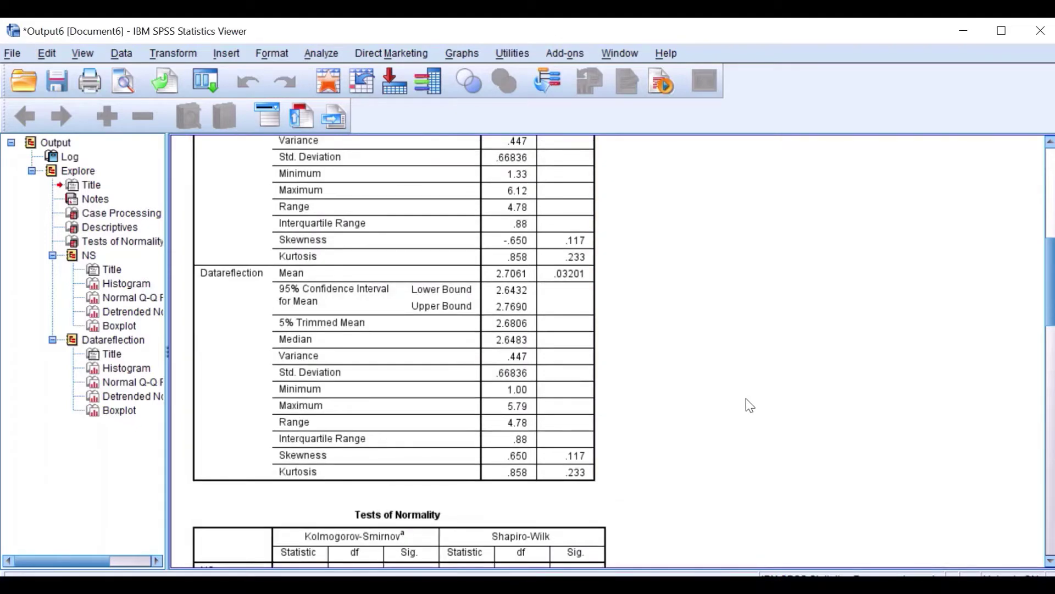
scroll(751, 405, down, 15)
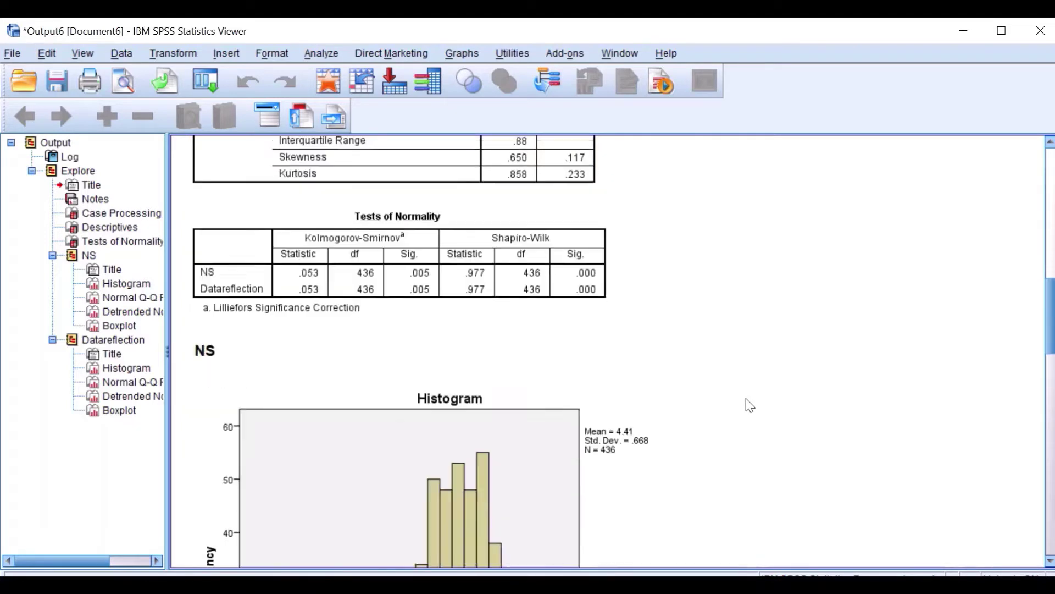
scroll(751, 406, up, 6)
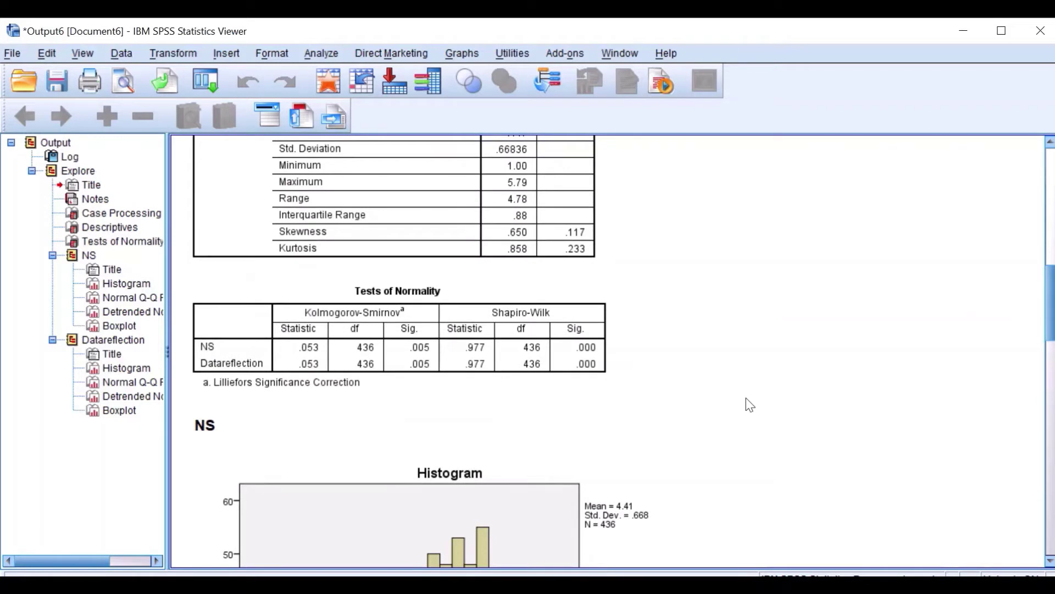
scroll(751, 405, down, 3)
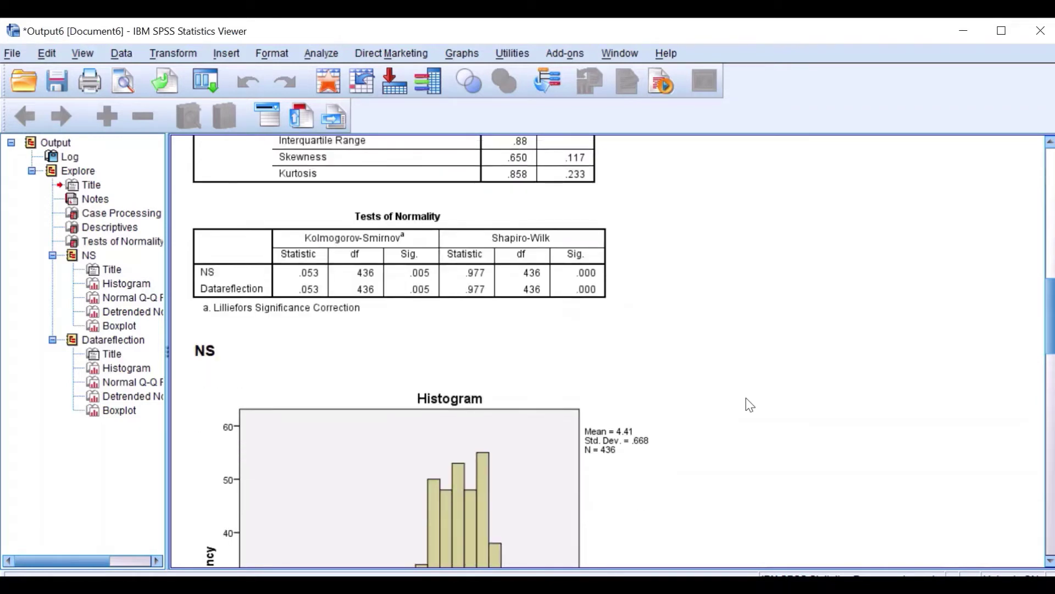
Step: Examine the histogram of NS for the direction of its skew and view its boxplot
scroll(751, 406, down, 20)
scroll(751, 406, up, 9)
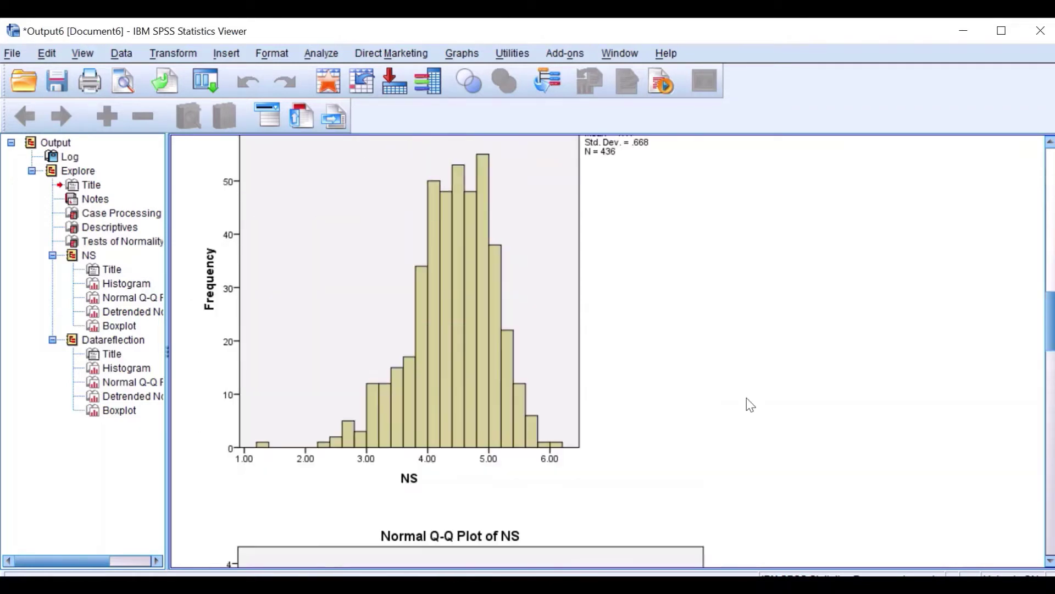
scroll(751, 405, down, 3)
scroll(751, 406, up, 13)
scroll(737, 405, down, 7)
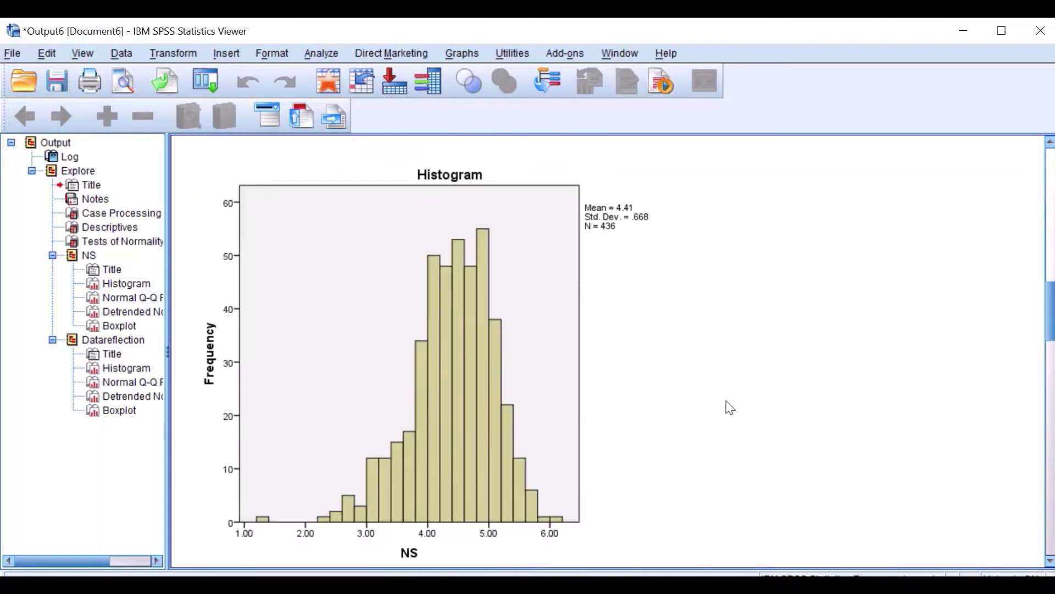
scroll(731, 409, down, 20)
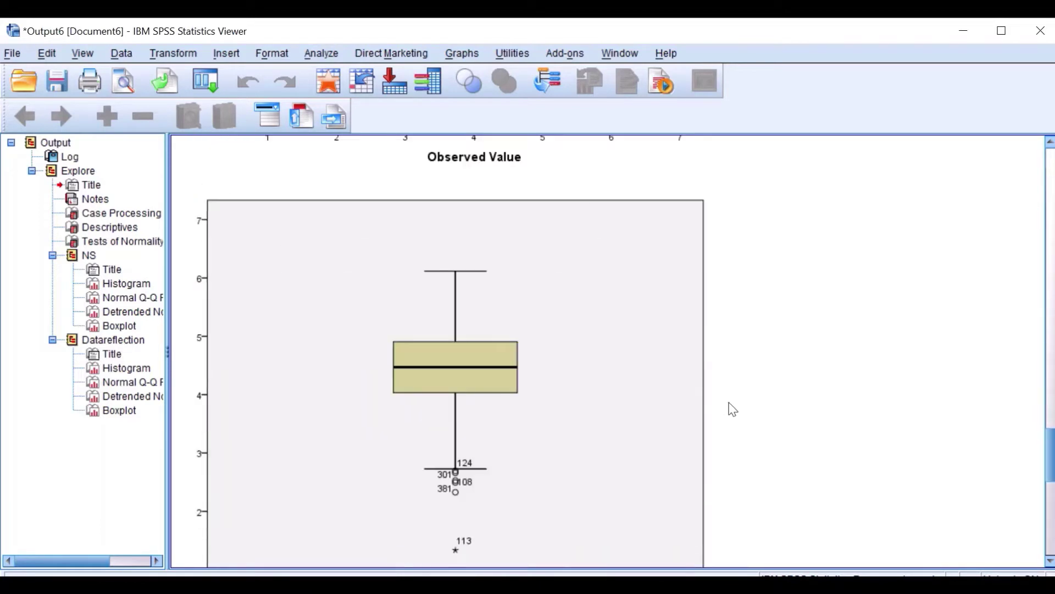
Step: Examine the histogram and Q-Q plots of Datareflection, and return to the Descriptives table to check its minimum and maximum
scroll(733, 410, down, 8)
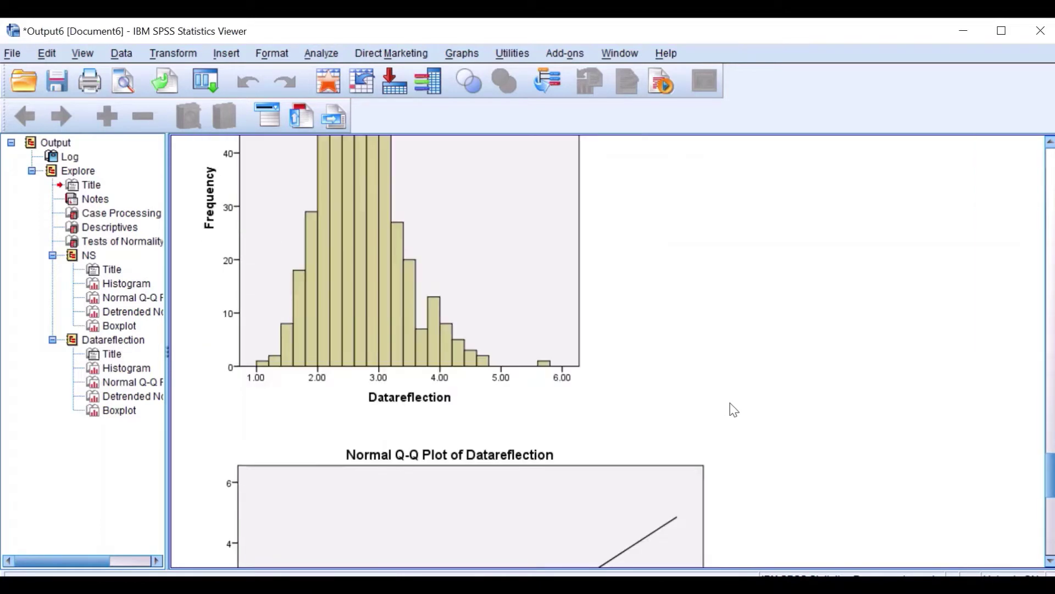
click(218, 360)
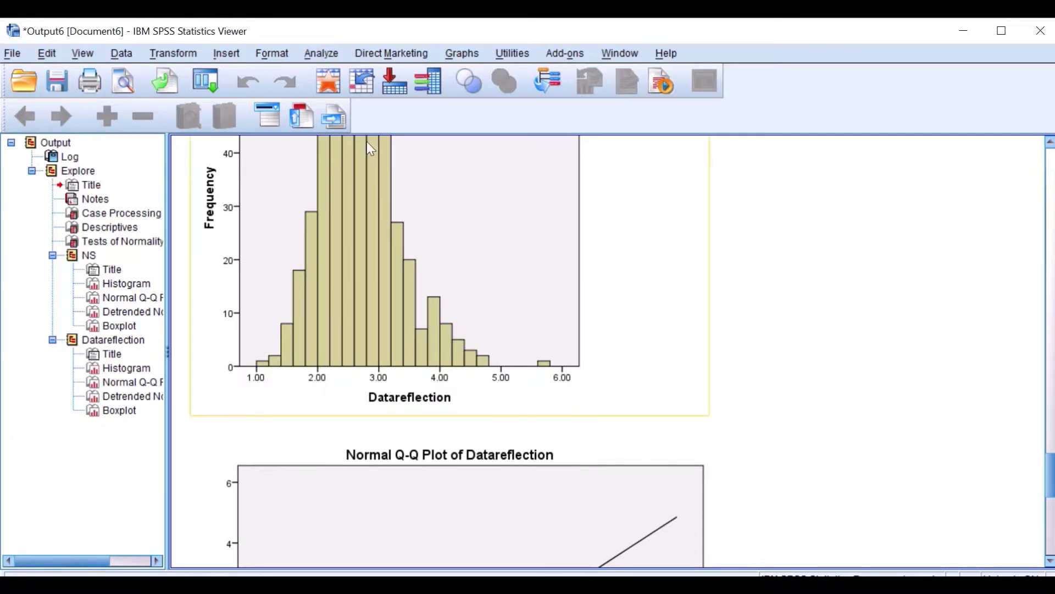
scroll(557, 312, down, 10)
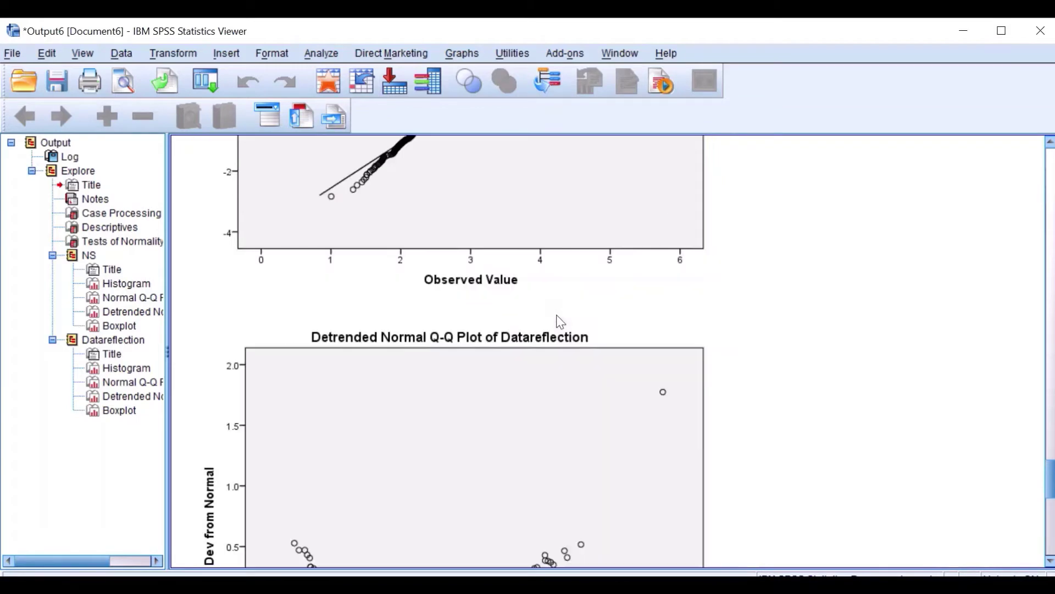
scroll(560, 322, down, 5)
scroll(565, 320, up, 15)
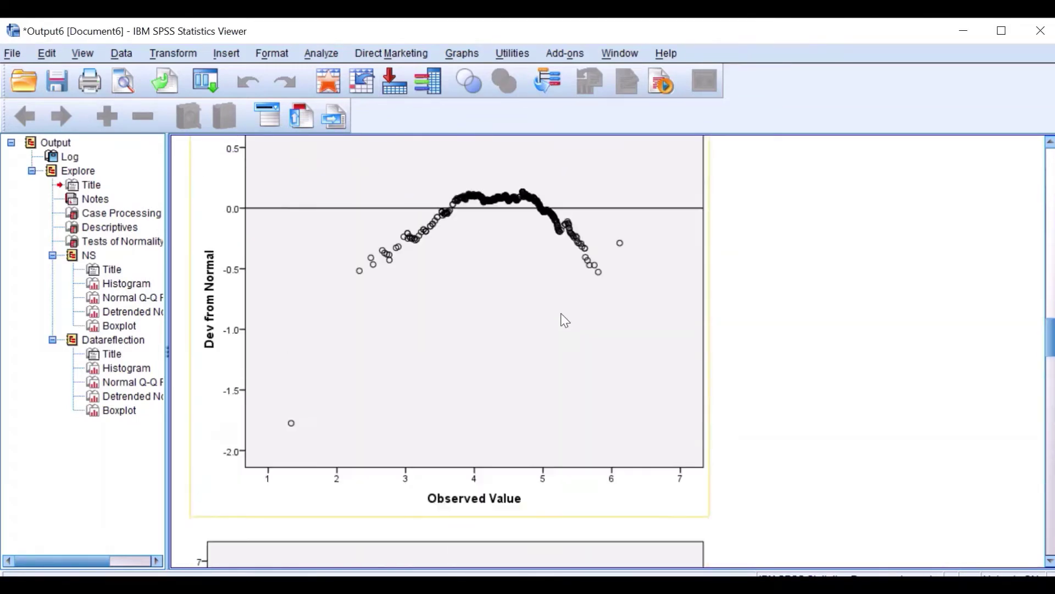
scroll(565, 321, up, 15)
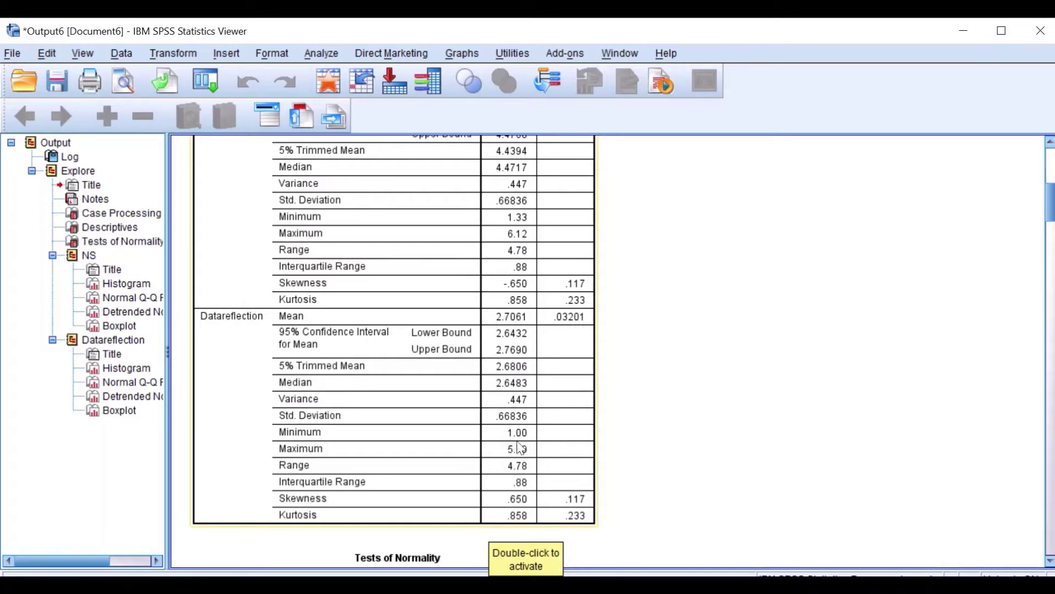
Step: Return to the data, clear the previous Compute Variable settings, and name the new target variable log10
scroll(510, 389, up, 2)
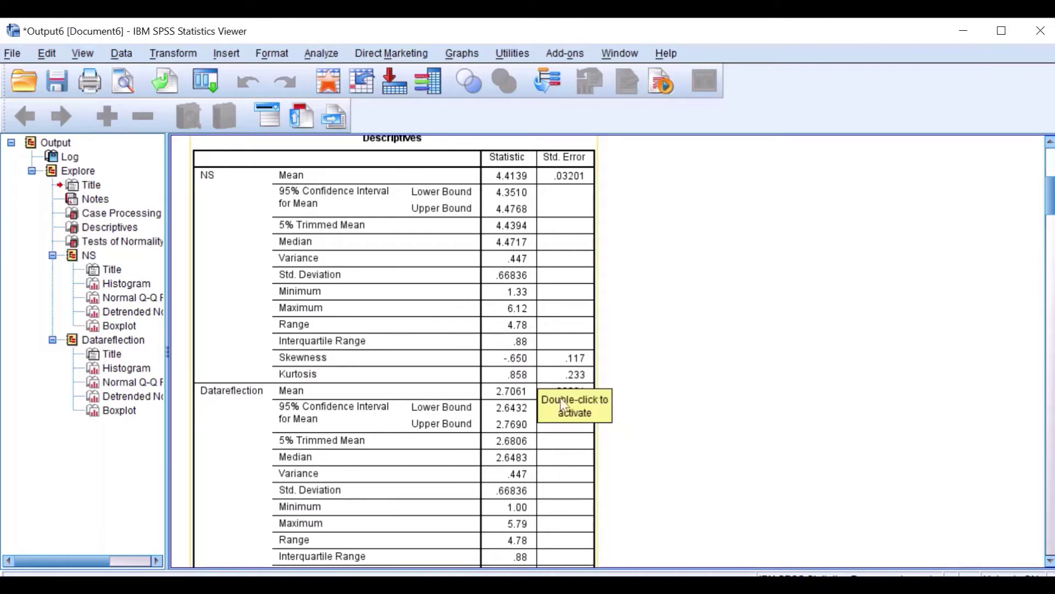
click(963, 34)
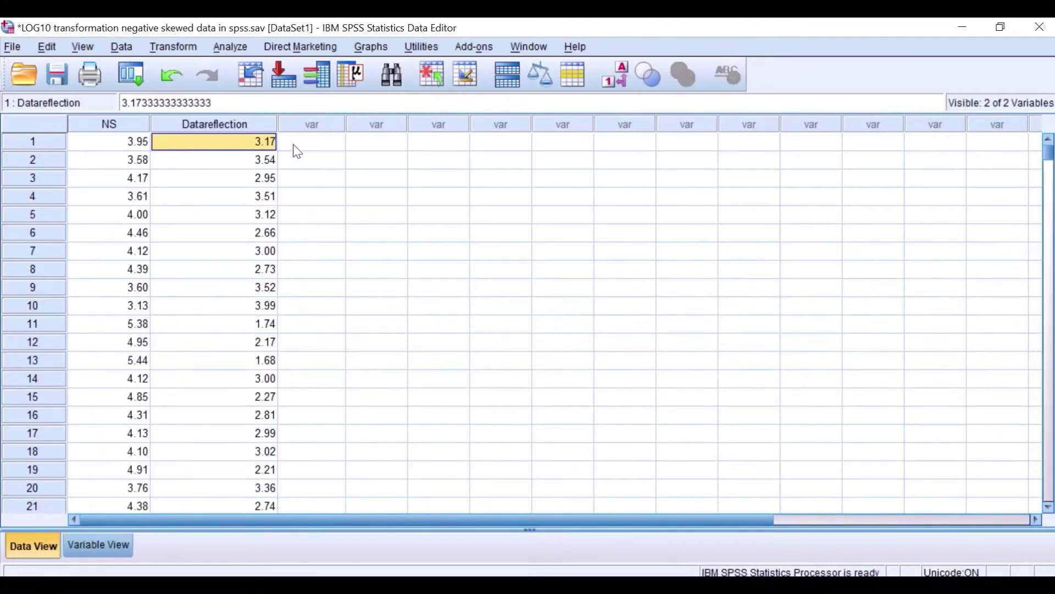
click(177, 46)
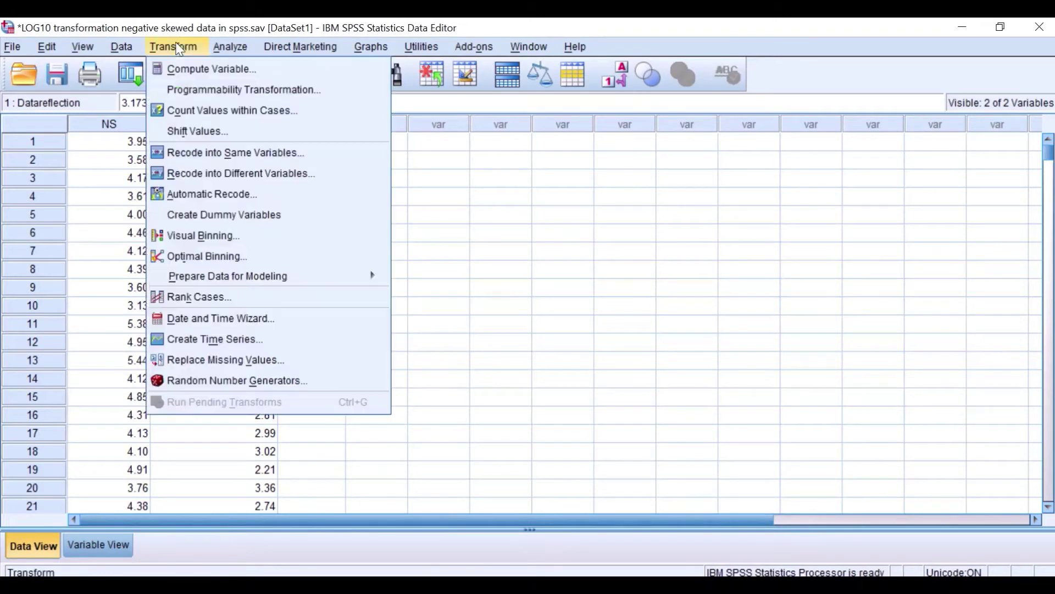
click(181, 70)
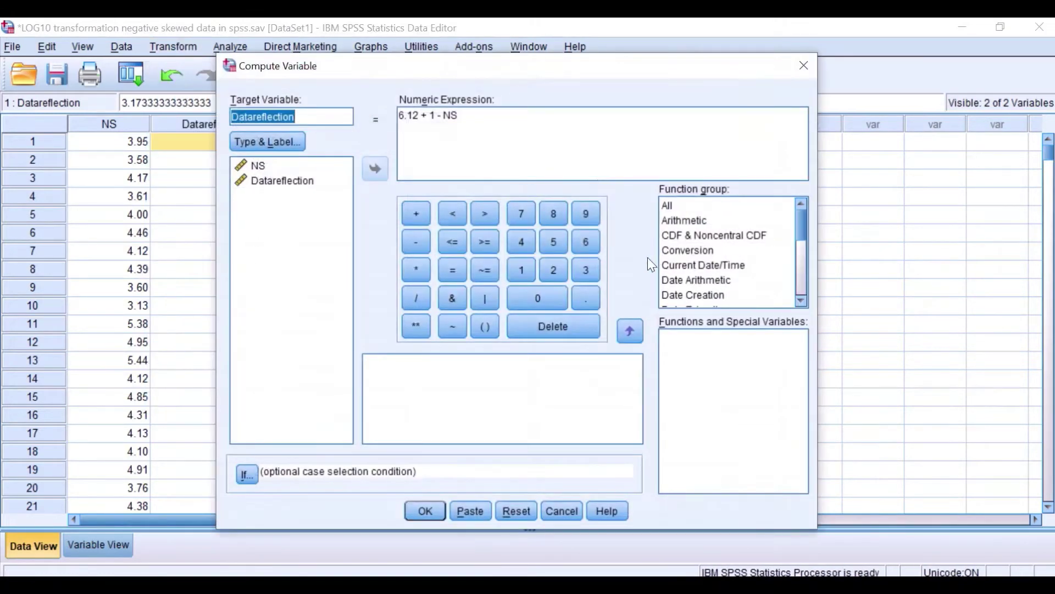
click(506, 510)
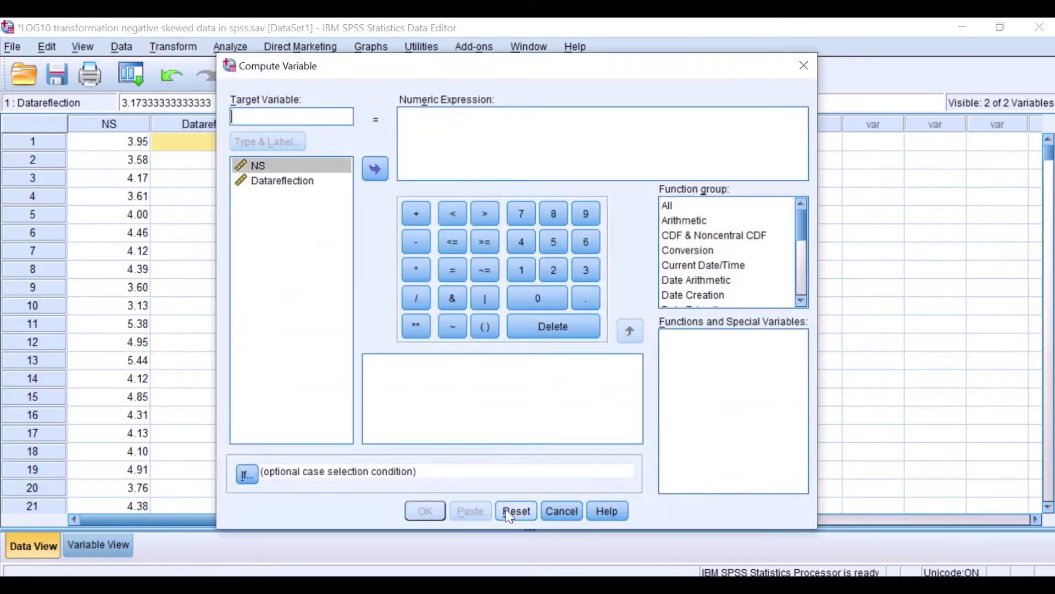
click(280, 121)
text(log10)
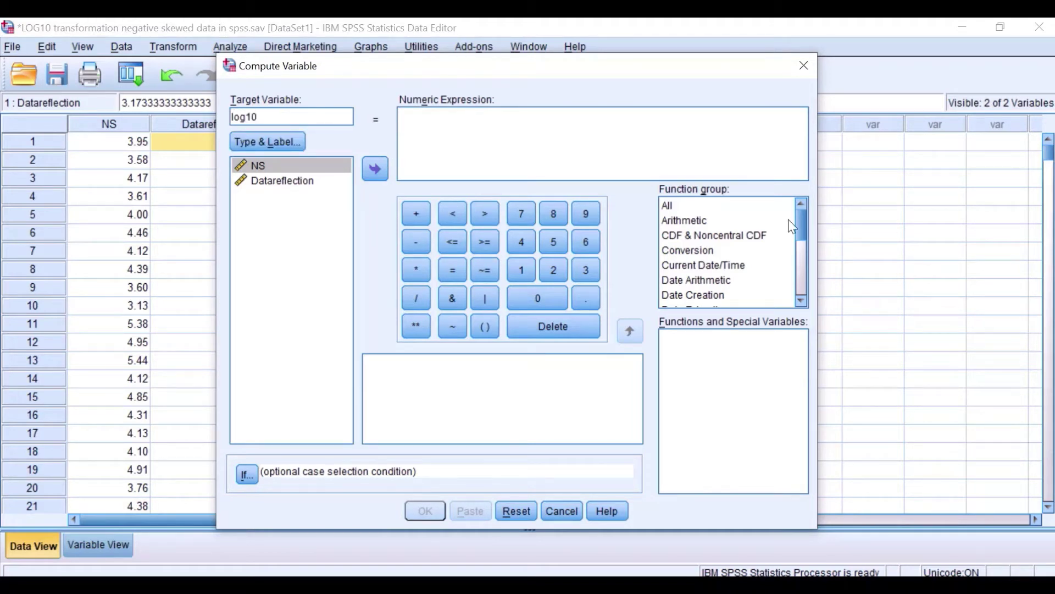
Step: Compute log10 with the Arithmetic function Lg10 applied to Datareflection, giving the expression LG10(Datareflection)
click(703, 223)
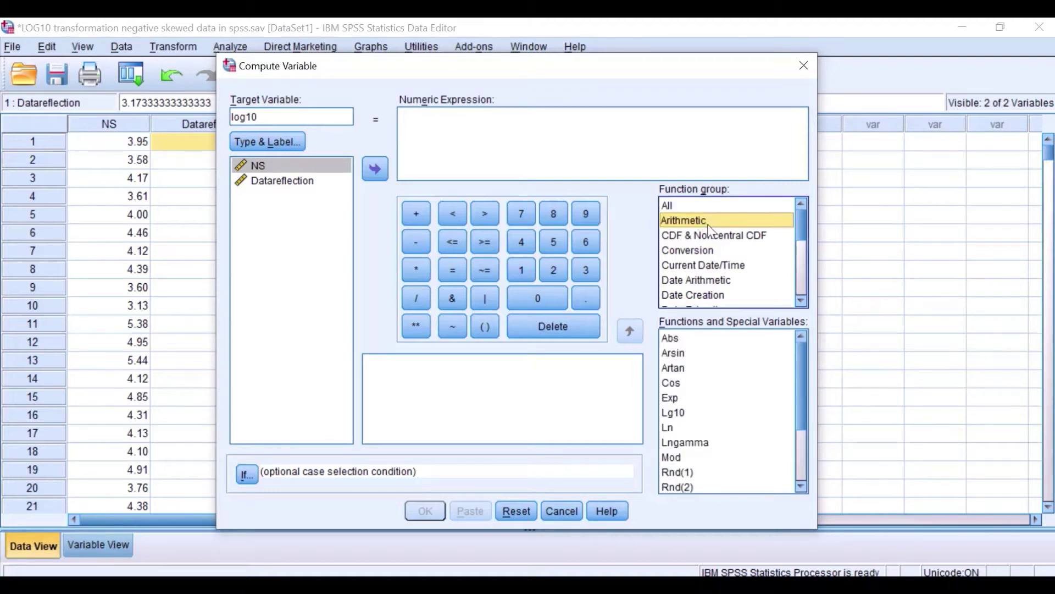
drag(797, 394, 802, 407)
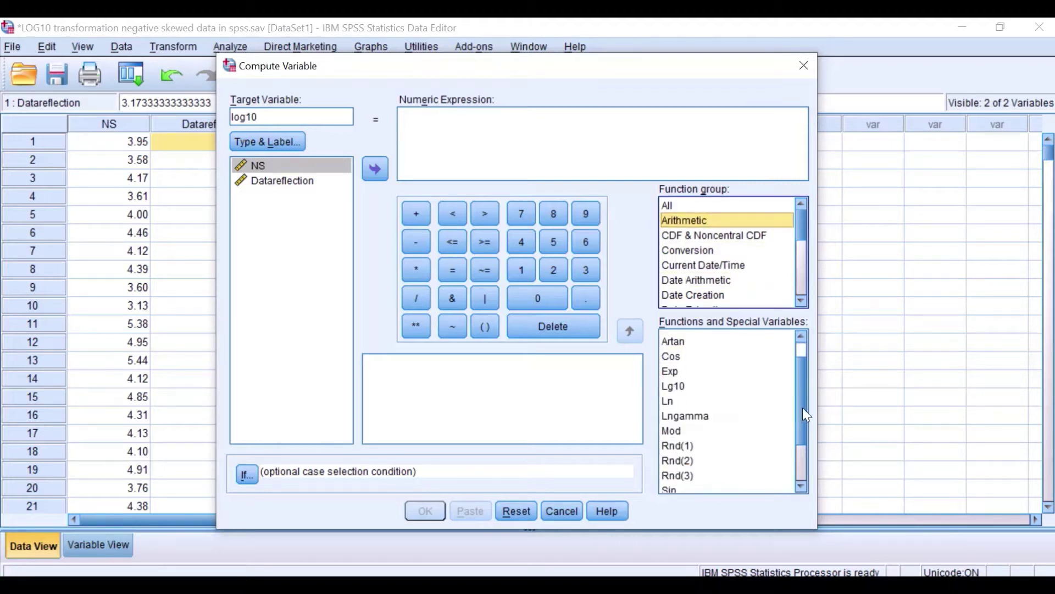
click(684, 386)
click(468, 116)
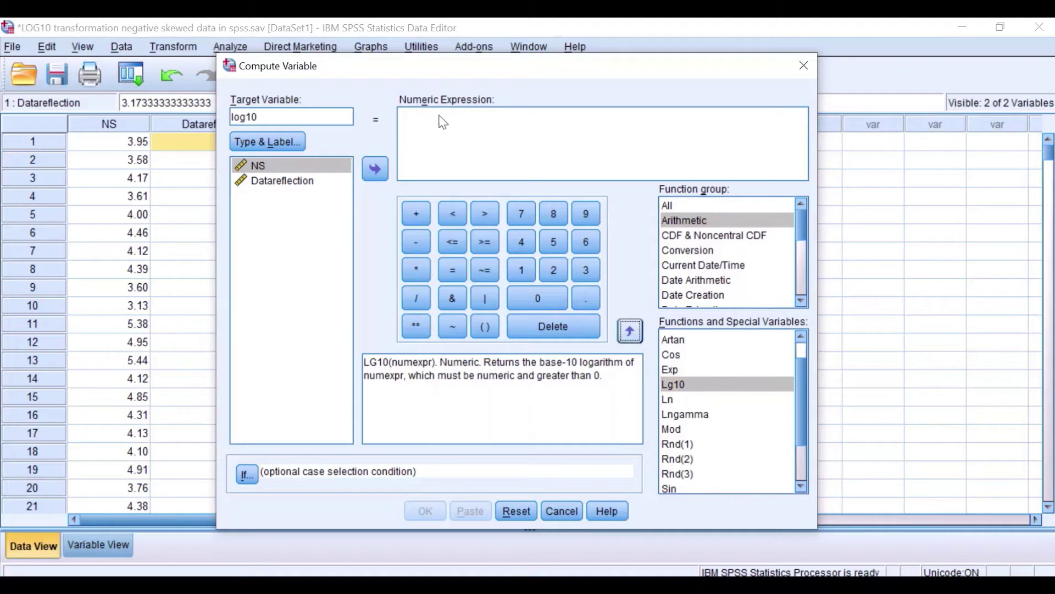
click(630, 330)
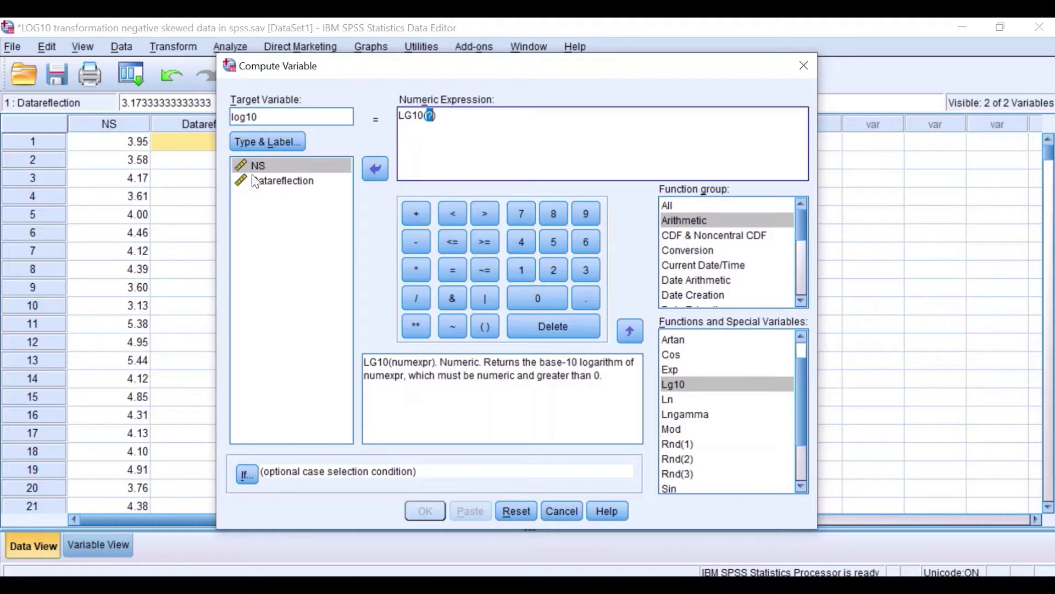
drag(265, 183, 434, 126)
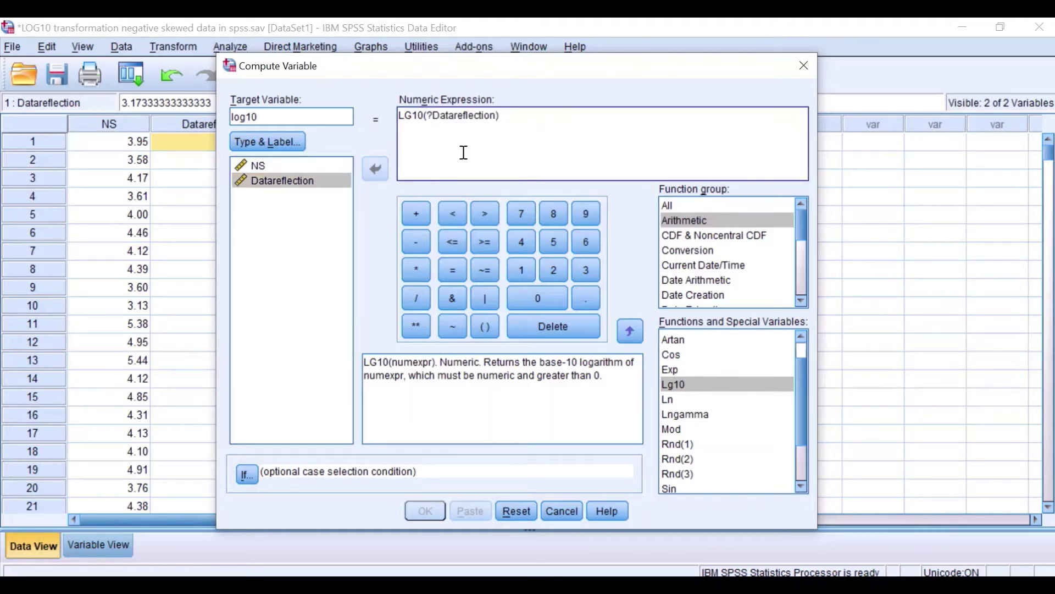
click(438, 114)
key(BackSpace)
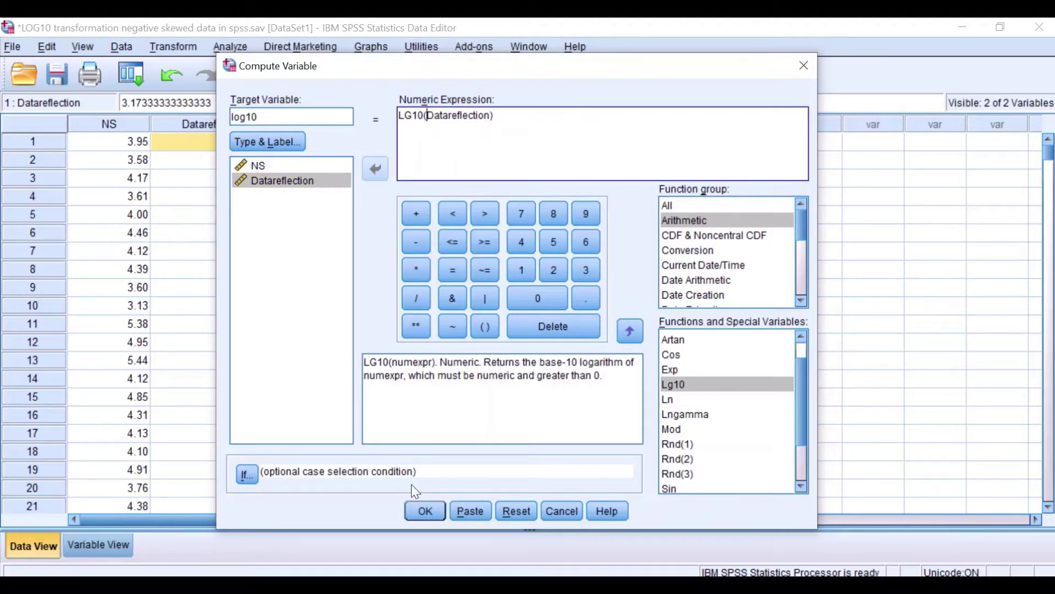
click(423, 508)
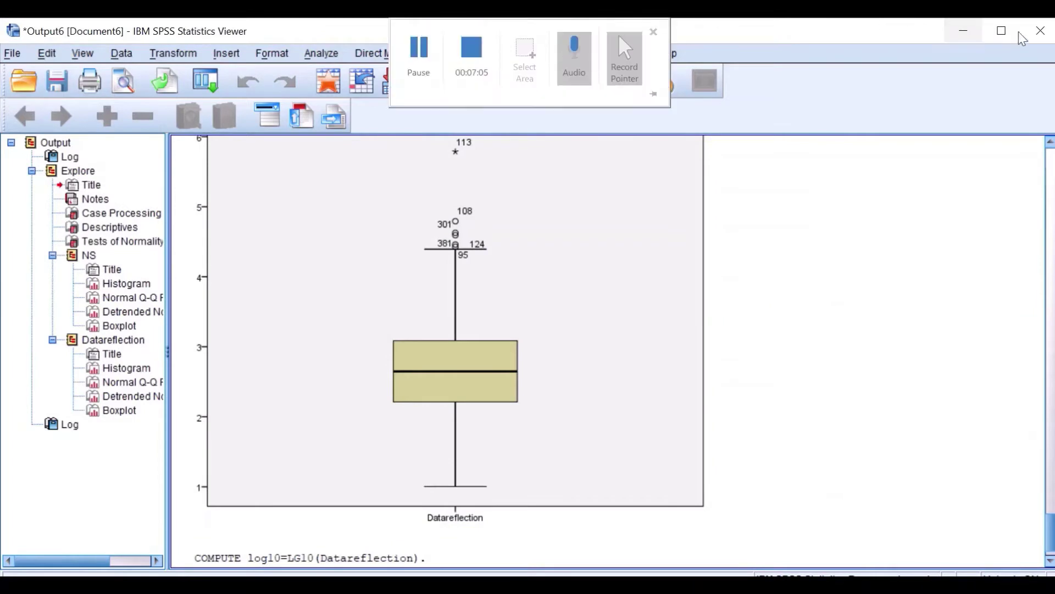
Step: Close the old output and rerun Explore with log10 added to the dependents NS and Datareflection, keeping histograms and normality plots with tests
click(1047, 33)
click(536, 332)
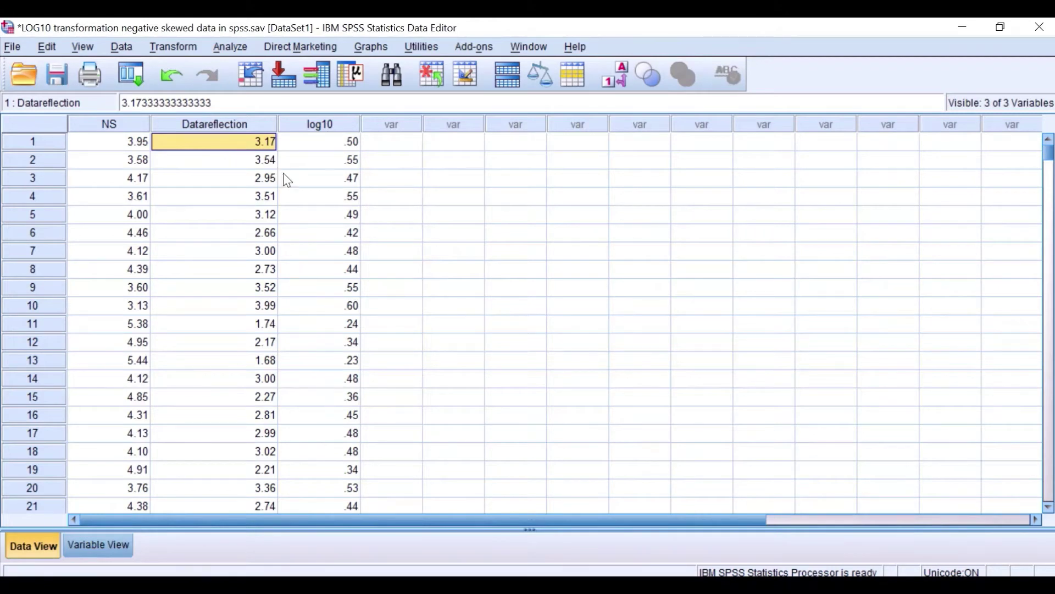
click(133, 75)
click(136, 126)
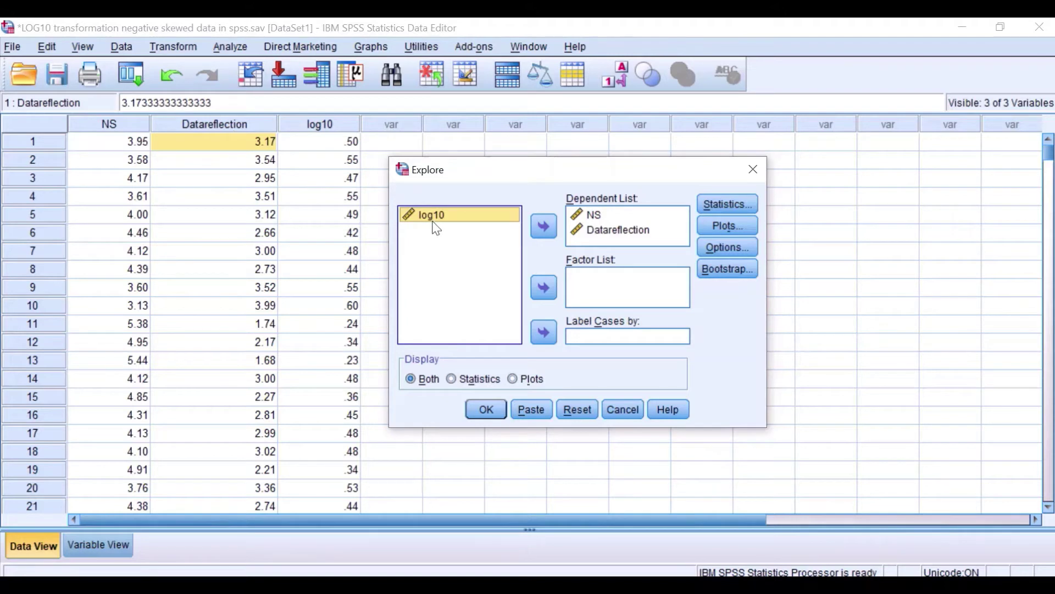
drag(437, 217, 592, 248)
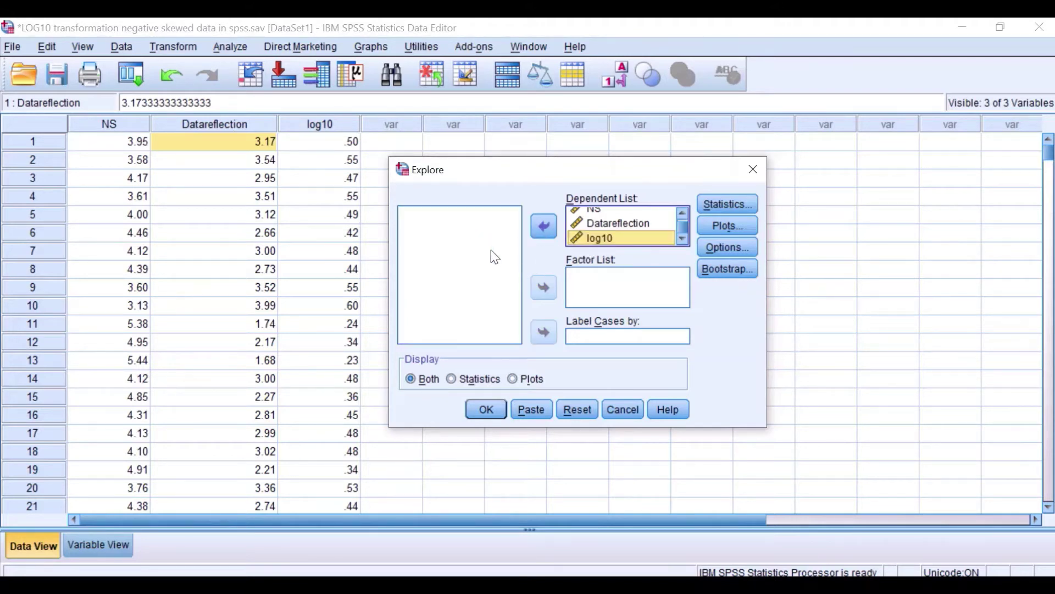
click(727, 226)
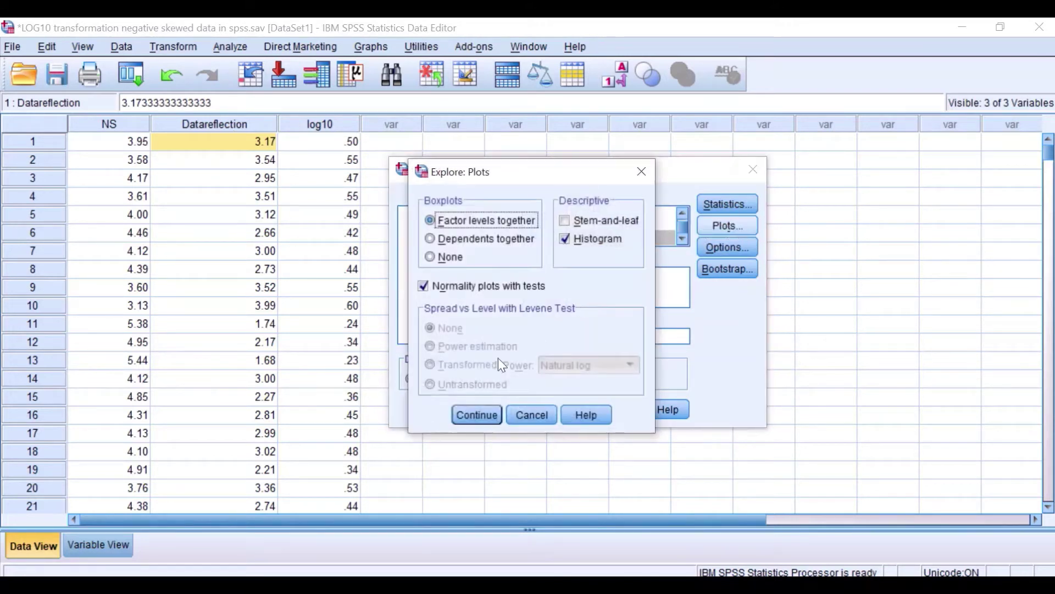
click(469, 415)
click(492, 410)
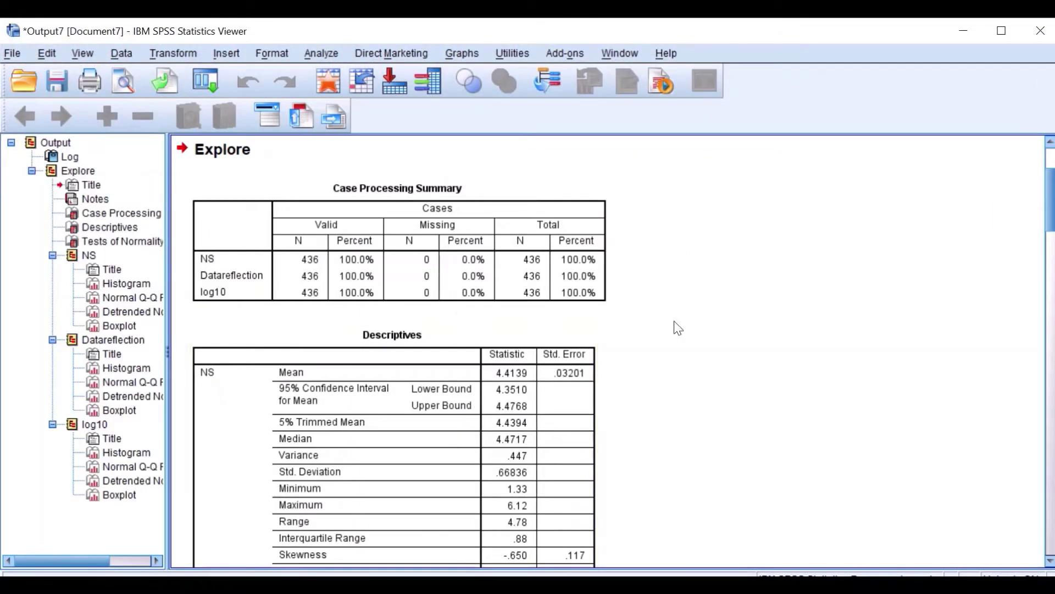
Step: Compare the skewness and kurtosis of NS, Datareflection and log10 in the Descriptives table
scroll(677, 327, down, 2)
scroll(678, 327, down, 2)
scroll(677, 327, down, 5)
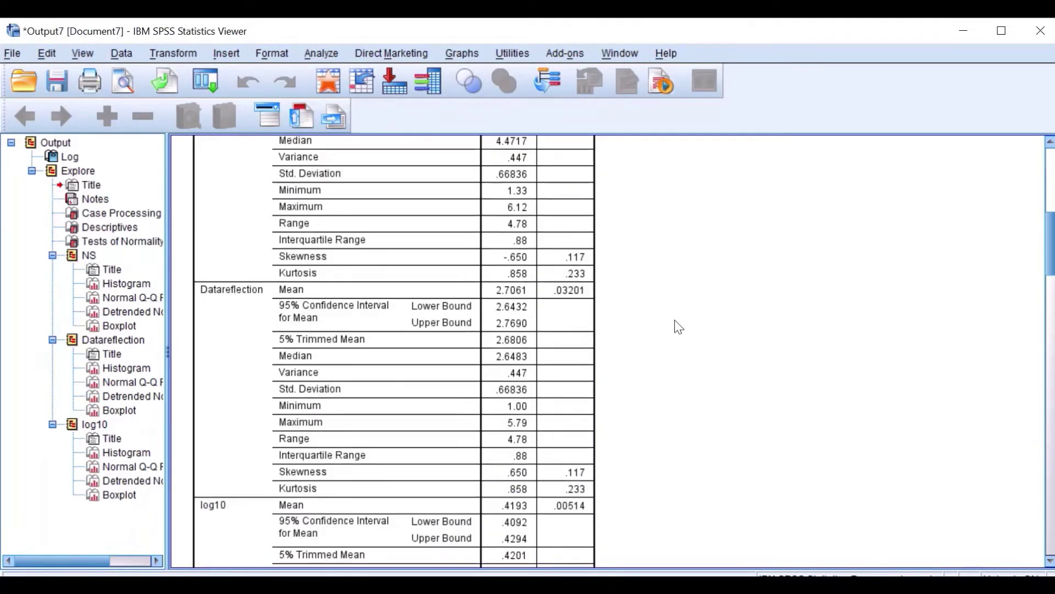
scroll(678, 327, up, 3)
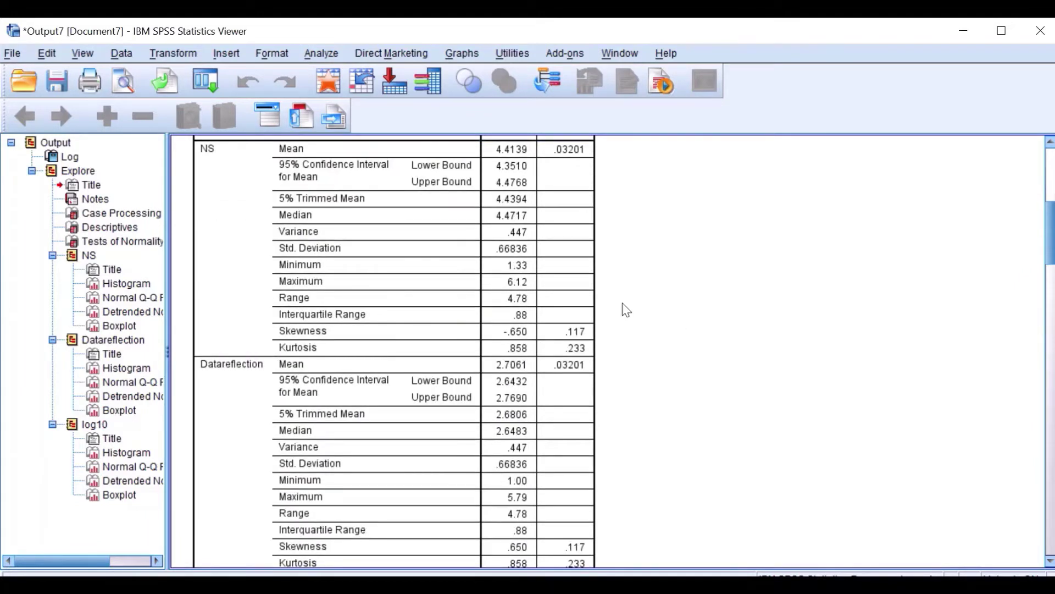
scroll(353, 263, down, 3)
scroll(353, 262, down, 3)
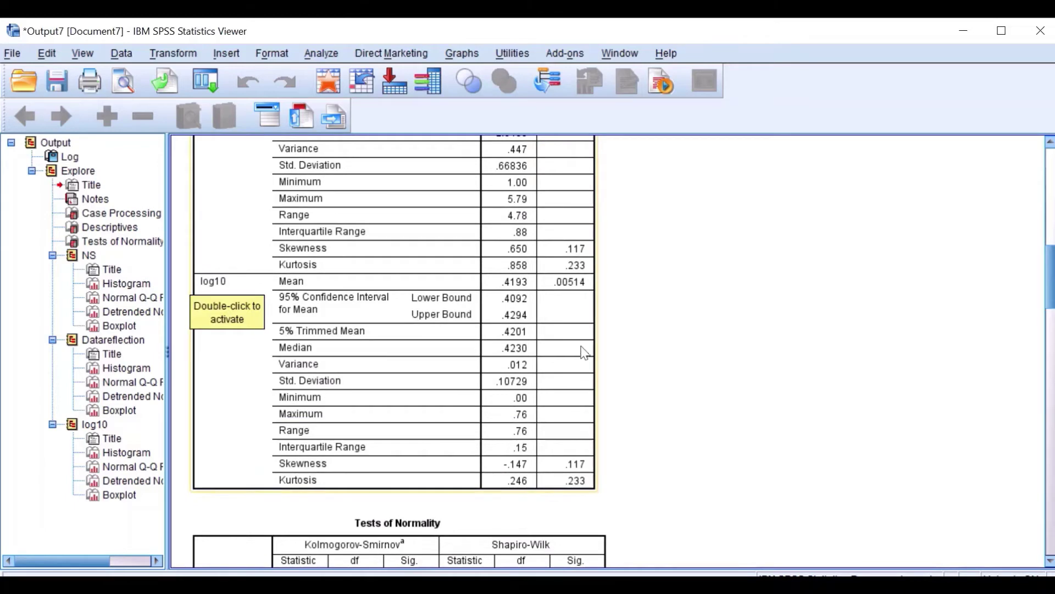
scroll(581, 337, up, 7)
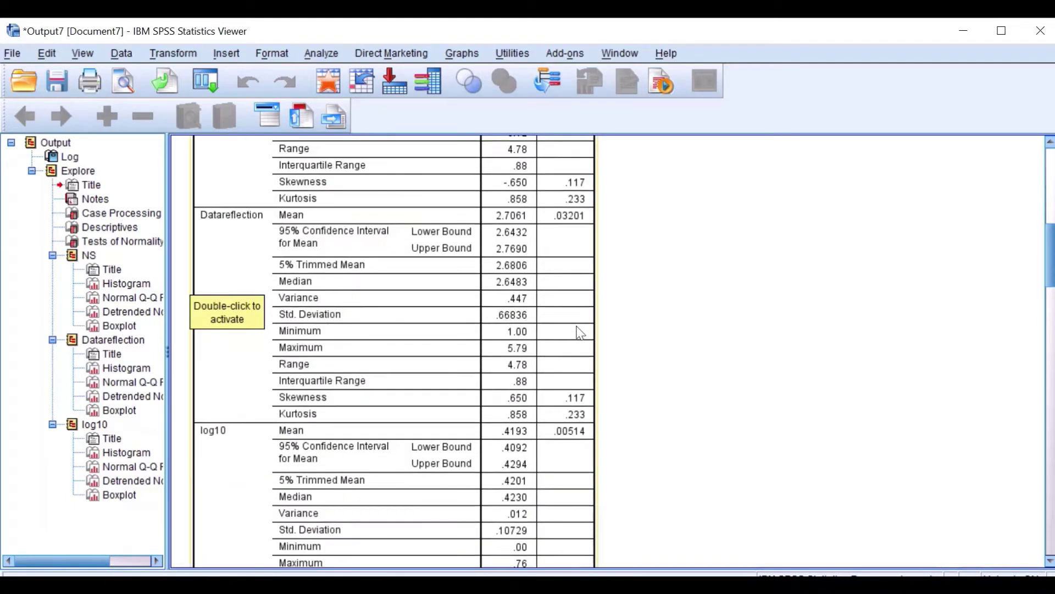
scroll(426, 319, up, 2)
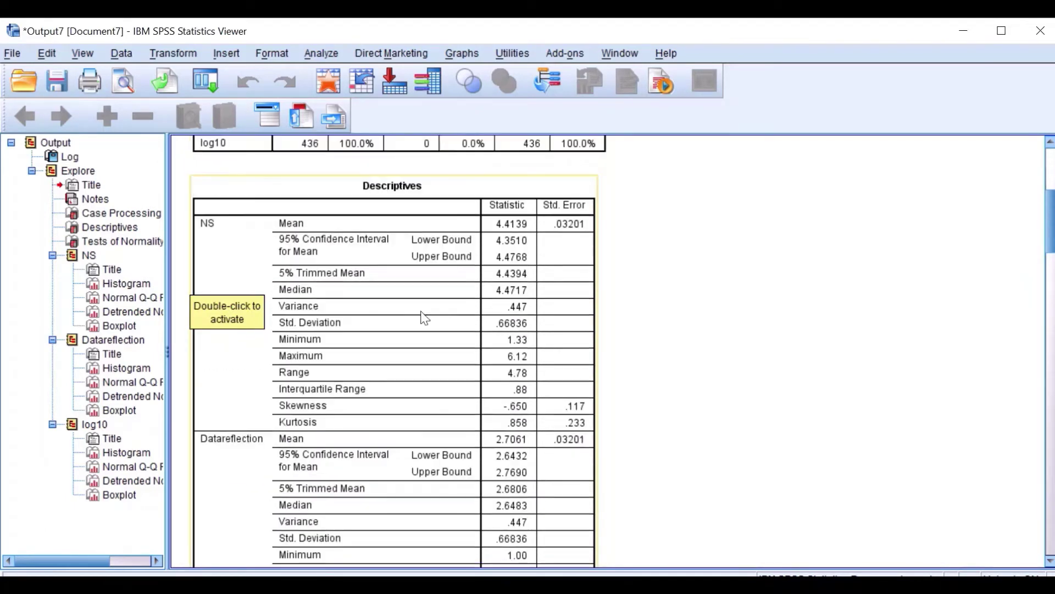
scroll(387, 291, down, 4)
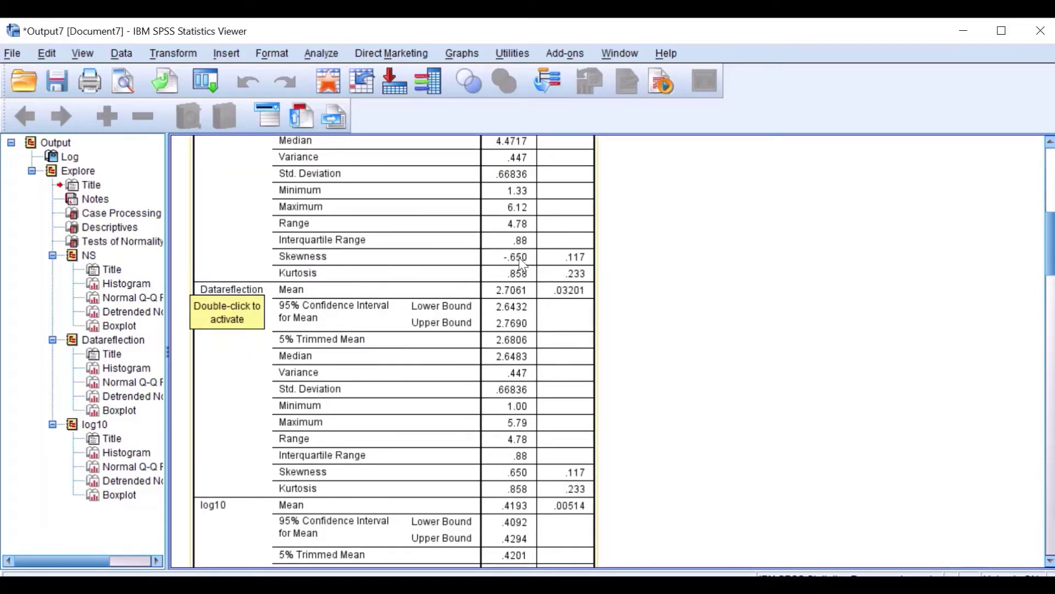
scroll(516, 260, down, 4)
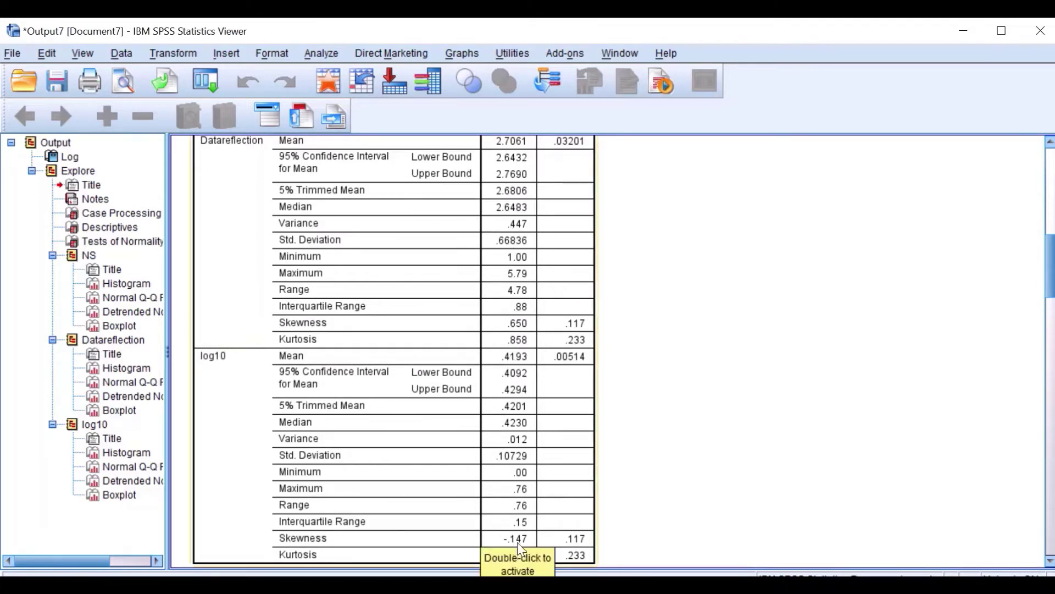
Step: Check the Kolmogorov-Smirnov and Shapiro-Wilk significance of log10 against NS and Datareflection in the Tests of Normality table
scroll(544, 407, down, 3)
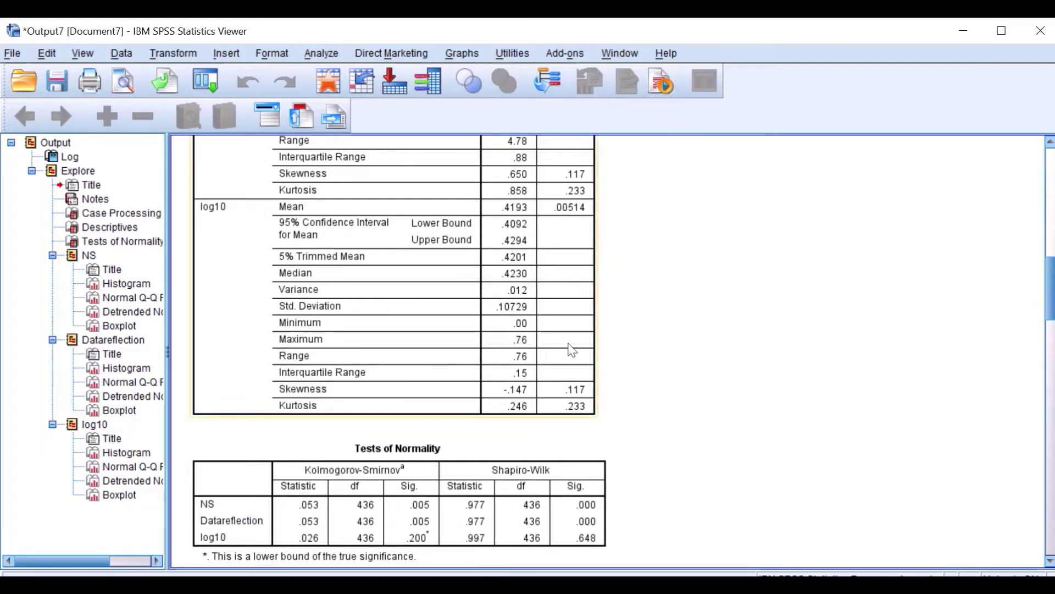
scroll(572, 354, down, 2)
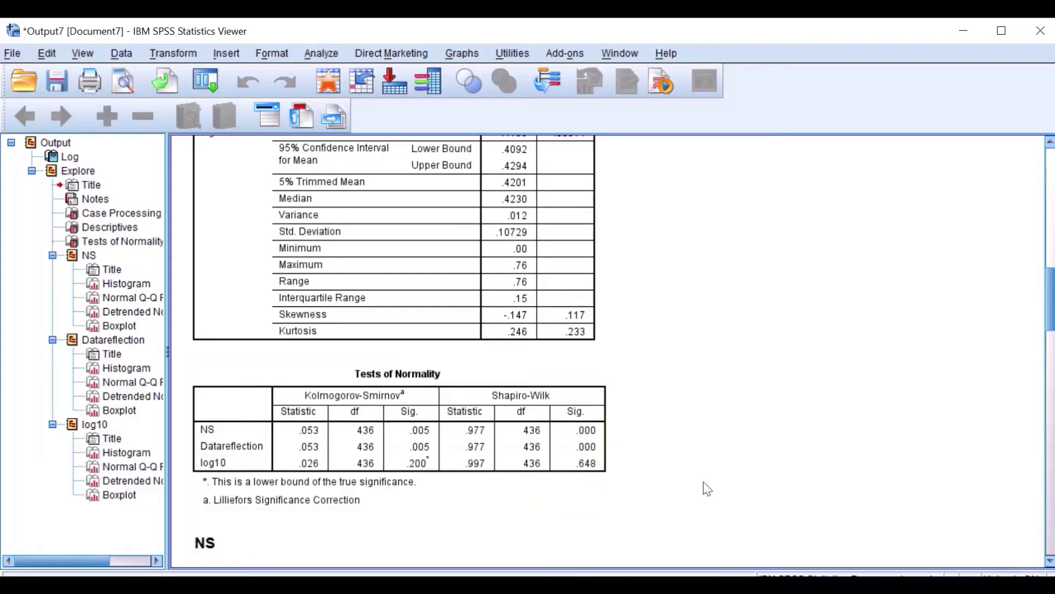
scroll(642, 387, down, 3)
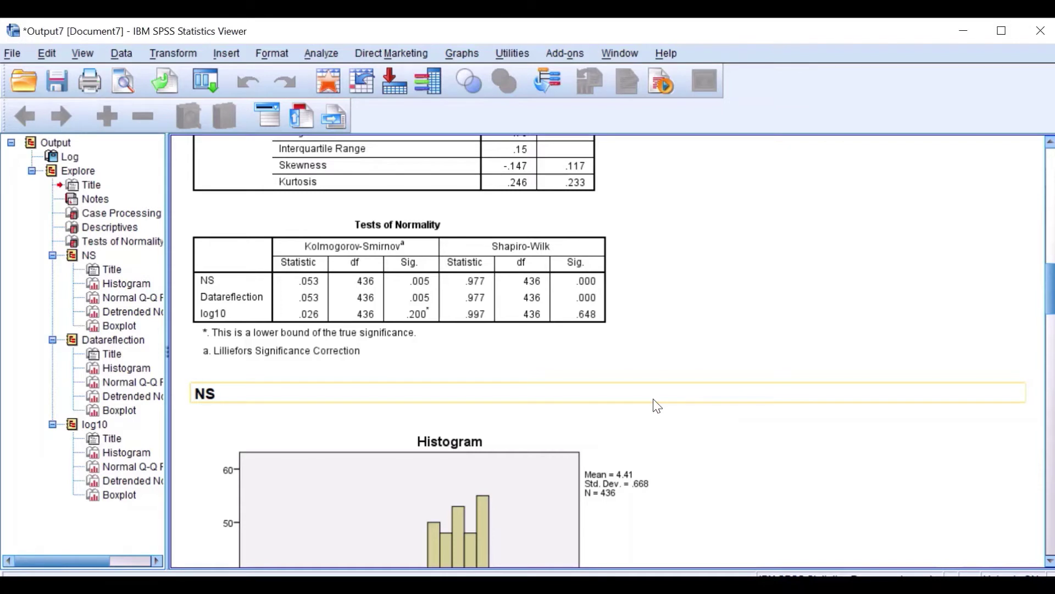
Step: Review the histograms and boxplots of NS and Datareflection for the direction of their skew
scroll(665, 368, down, 6)
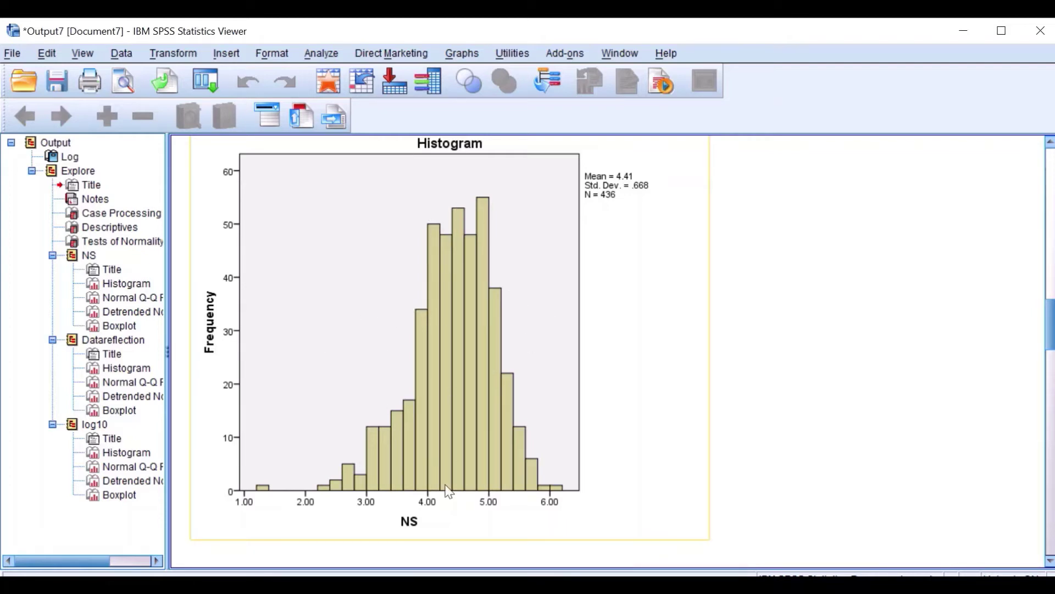
scroll(466, 434, down, 20)
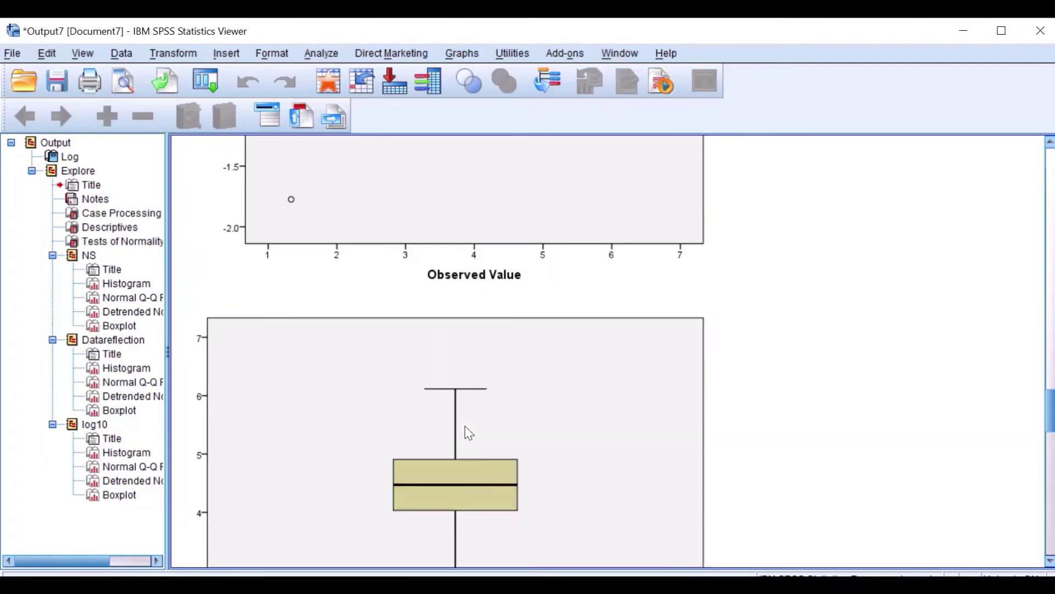
scroll(468, 434, down, 10)
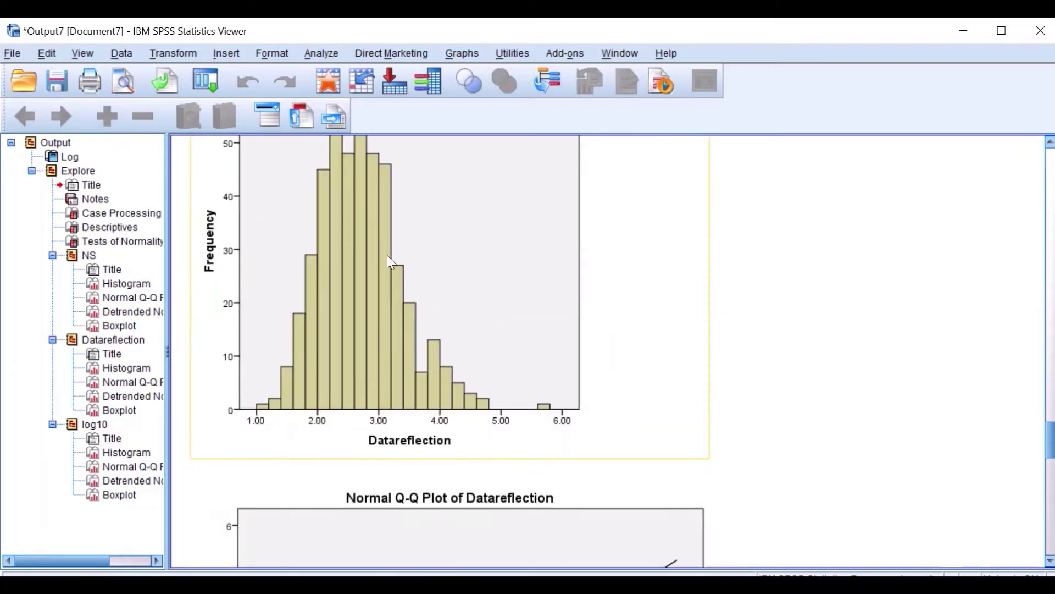
scroll(383, 272, down, 20)
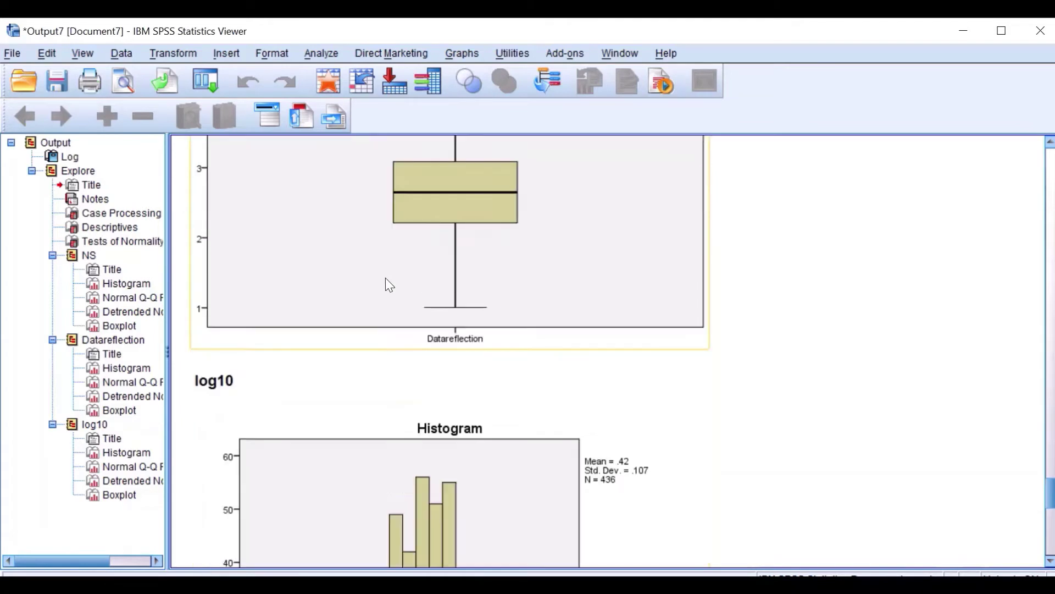
Step: Examine the log10 histogram and normal Q-Q plot for the shape of the transformed distribution
scroll(426, 291, down, 10)
scroll(459, 308, up, 5)
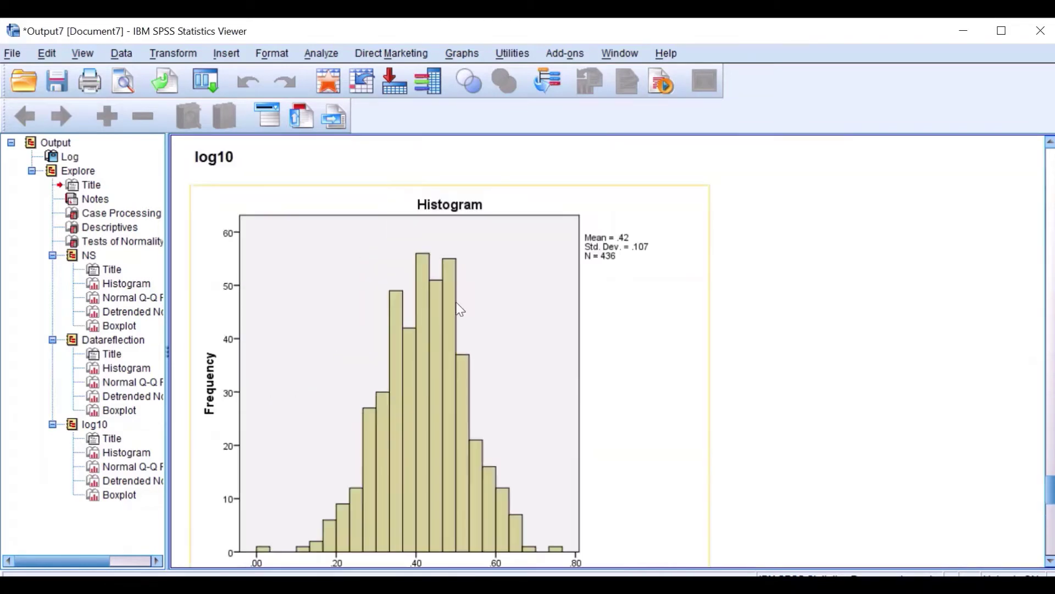
scroll(460, 493, down, 3)
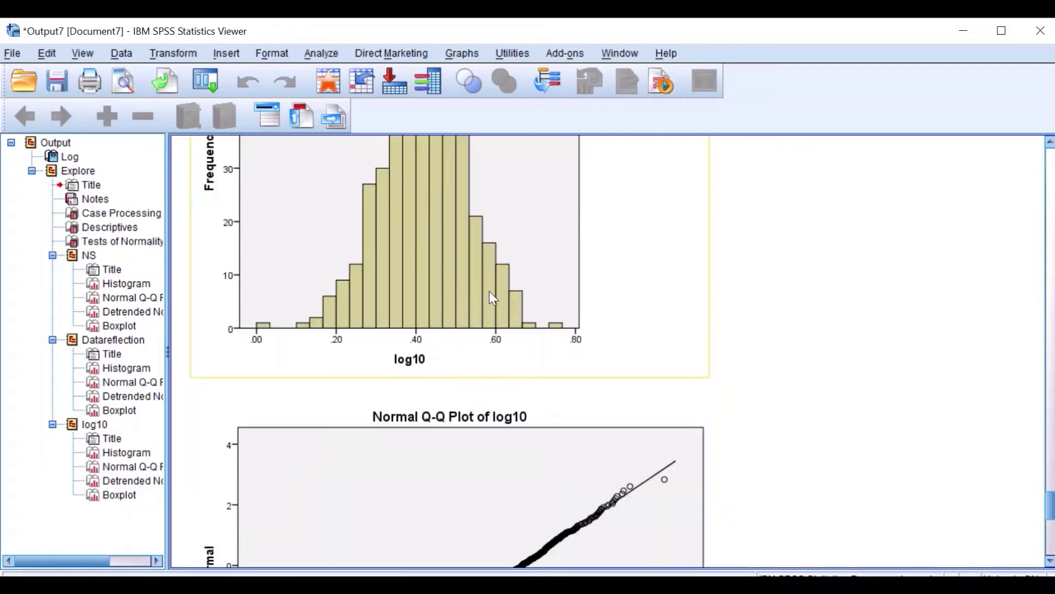
scroll(490, 294, down, 5)
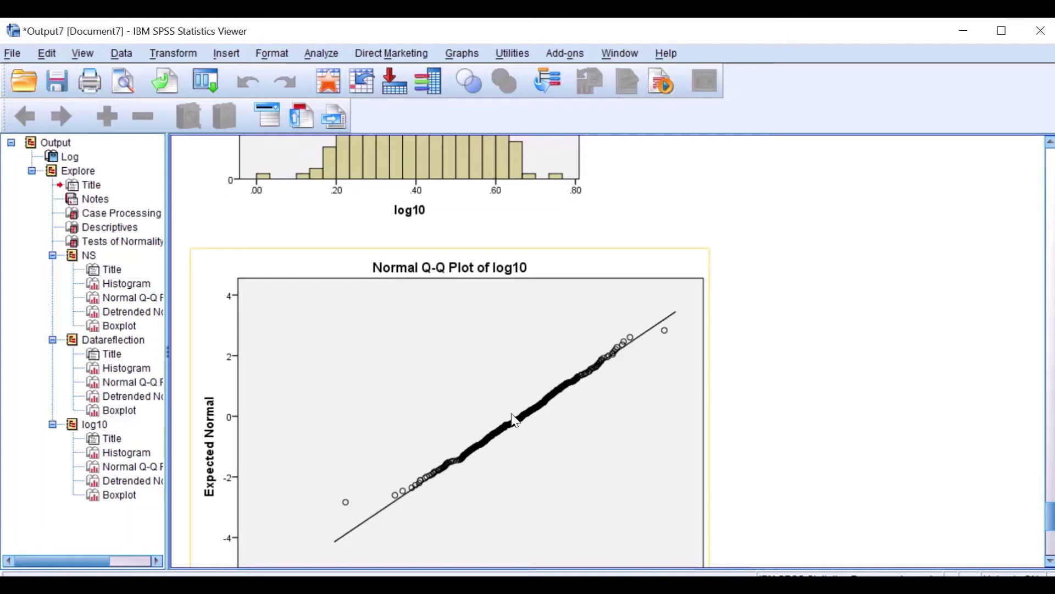
Step: Inspect the log10 normal Q-Q plot and boxplot, and compare them with the Datareflection boxplot
scroll(532, 422, down, 3)
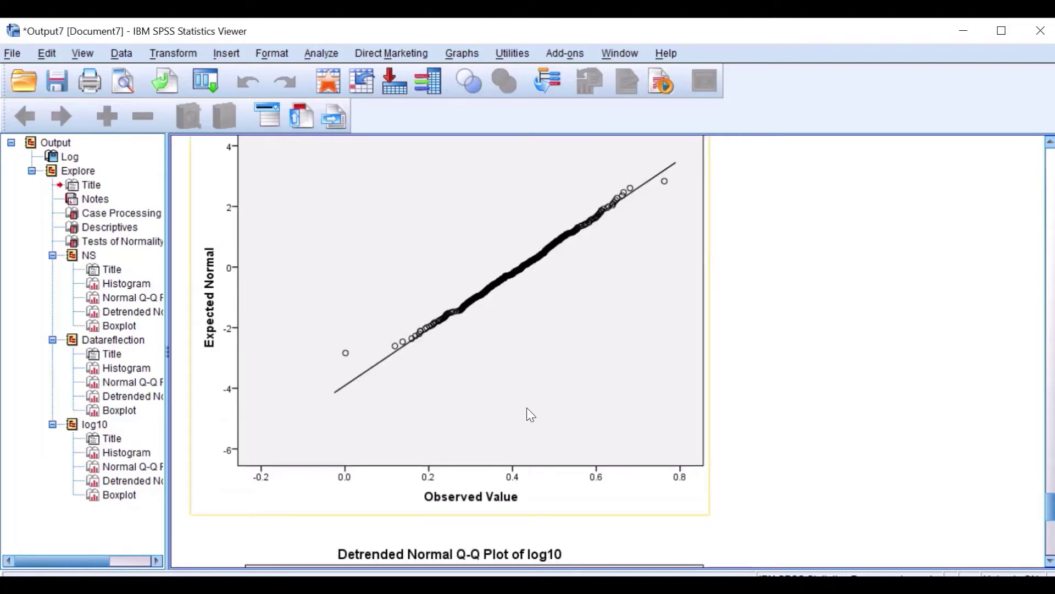
scroll(608, 275, down, 1)
scroll(608, 278, down, 6)
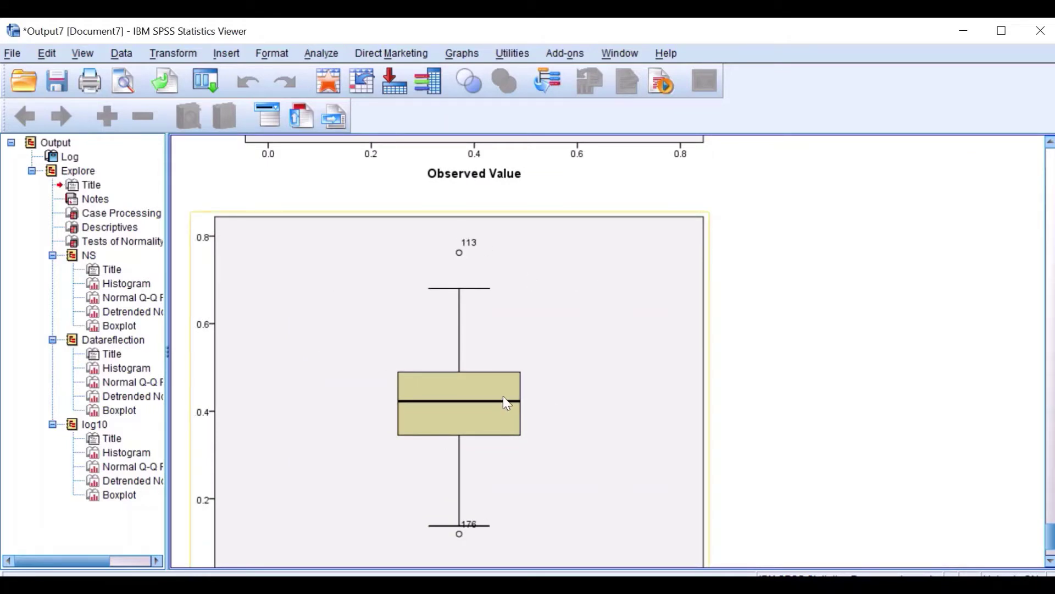
scroll(503, 395, up, 15)
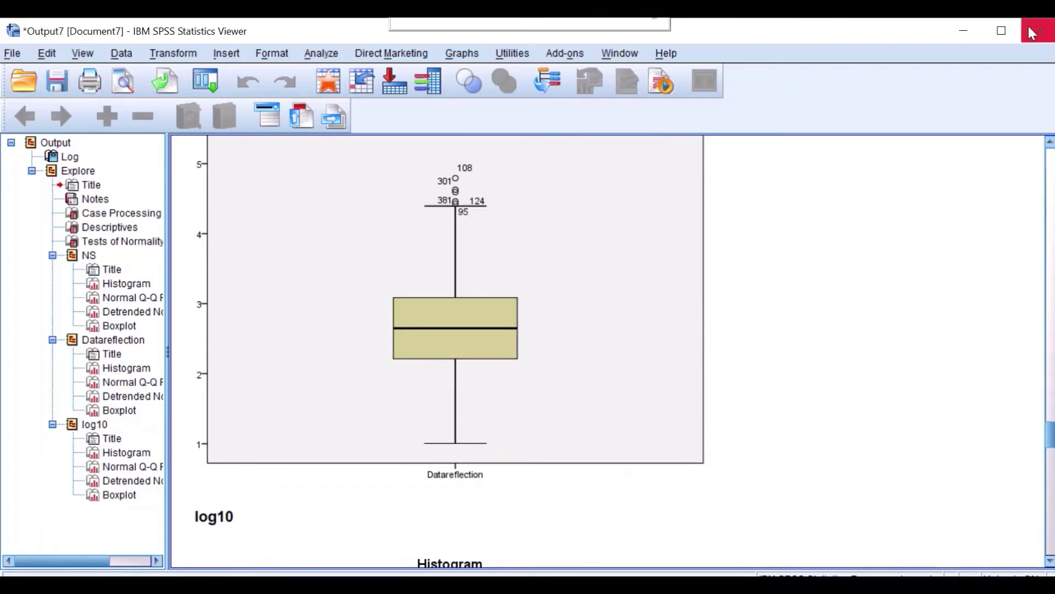
Step: Close the Explore output and clear all previous settings in Compute Variable for a new computation
click(1031, 34)
click(533, 335)
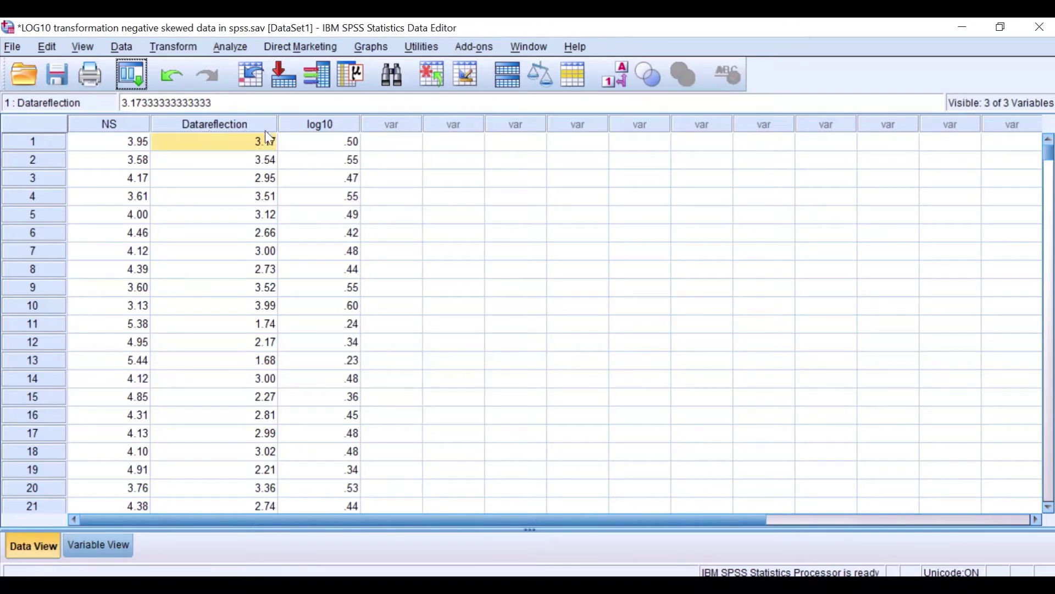
click(173, 46)
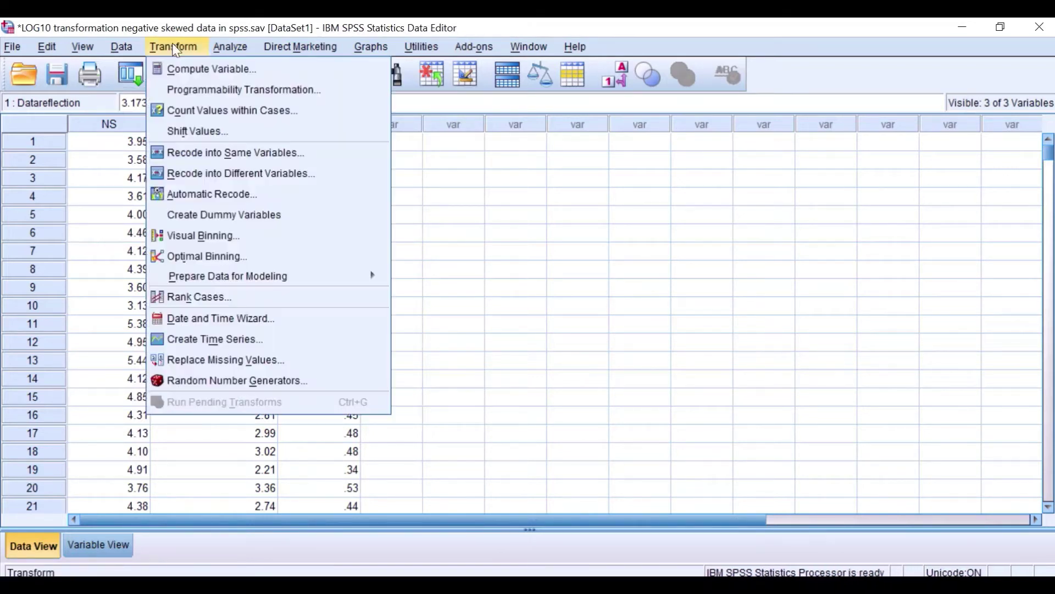
click(183, 71)
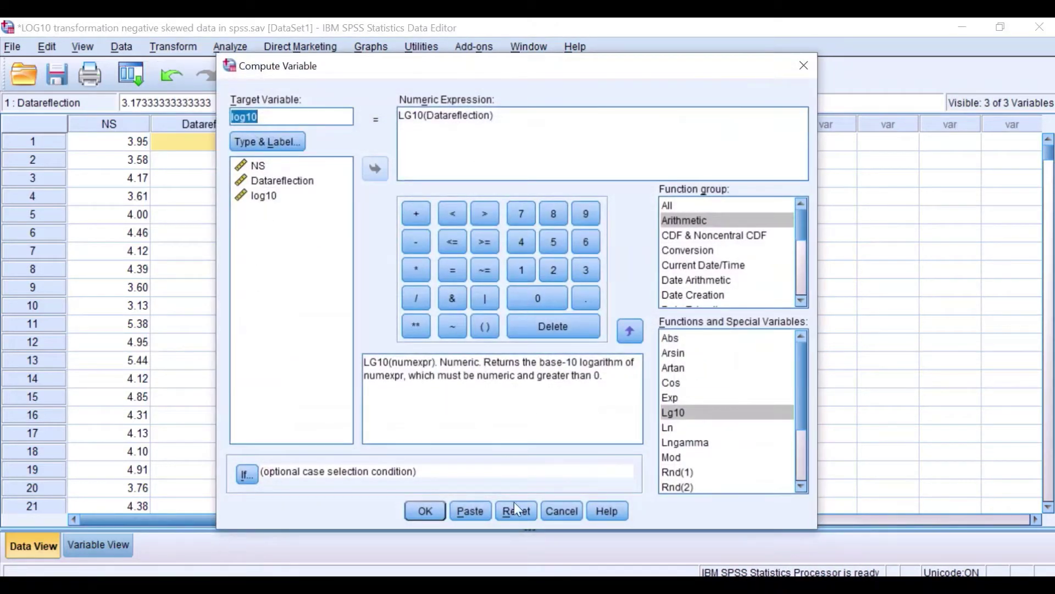
click(513, 520)
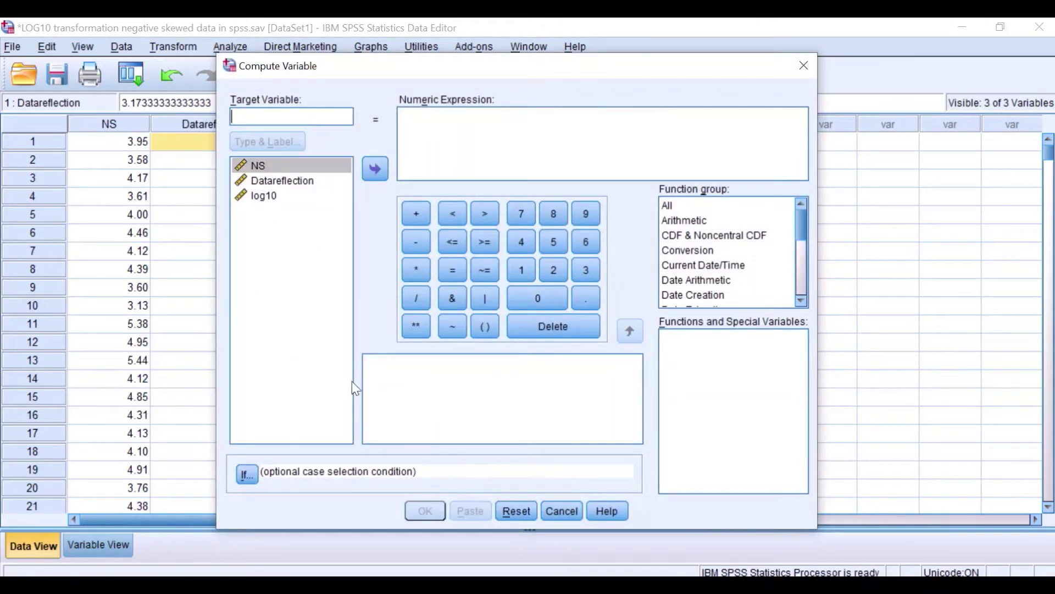
Step: Name the target variable log10direct and insert the Arithmetic function Lg10 into its numeric expression
click(290, 114)
text(log)
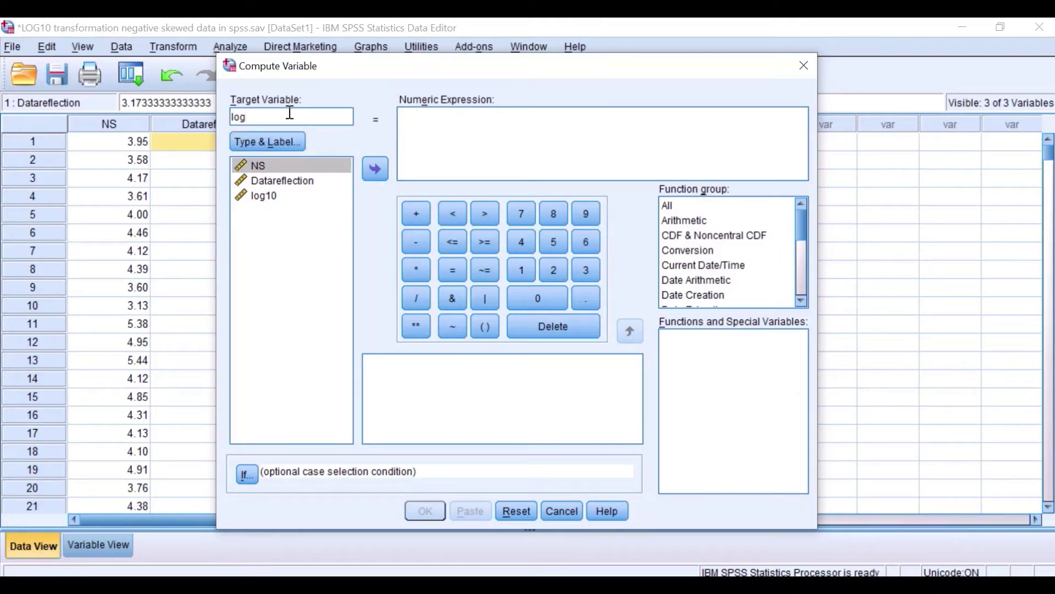
text(direct)
click(699, 222)
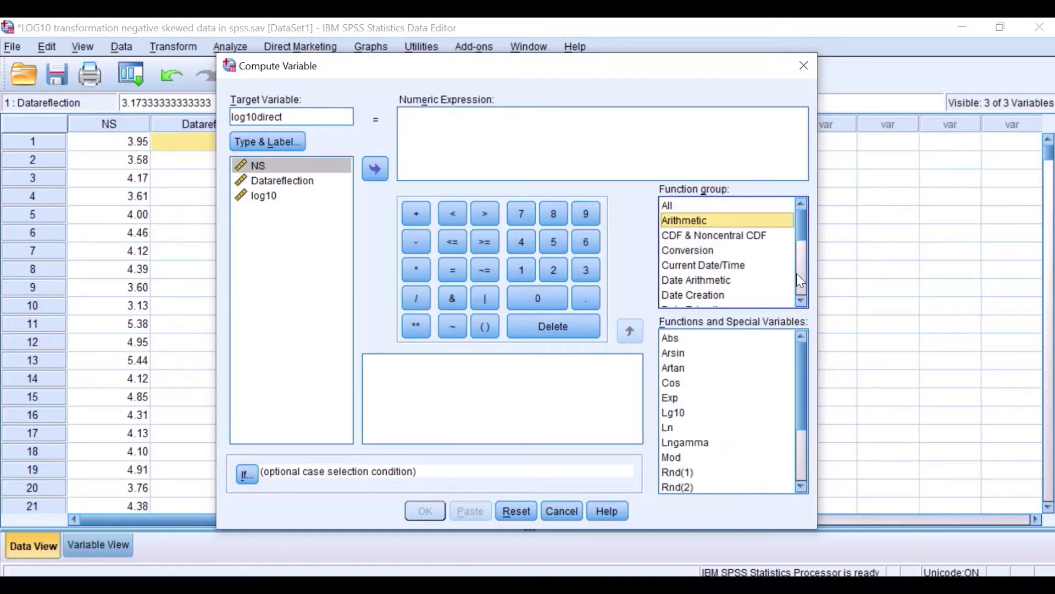
click(680, 417)
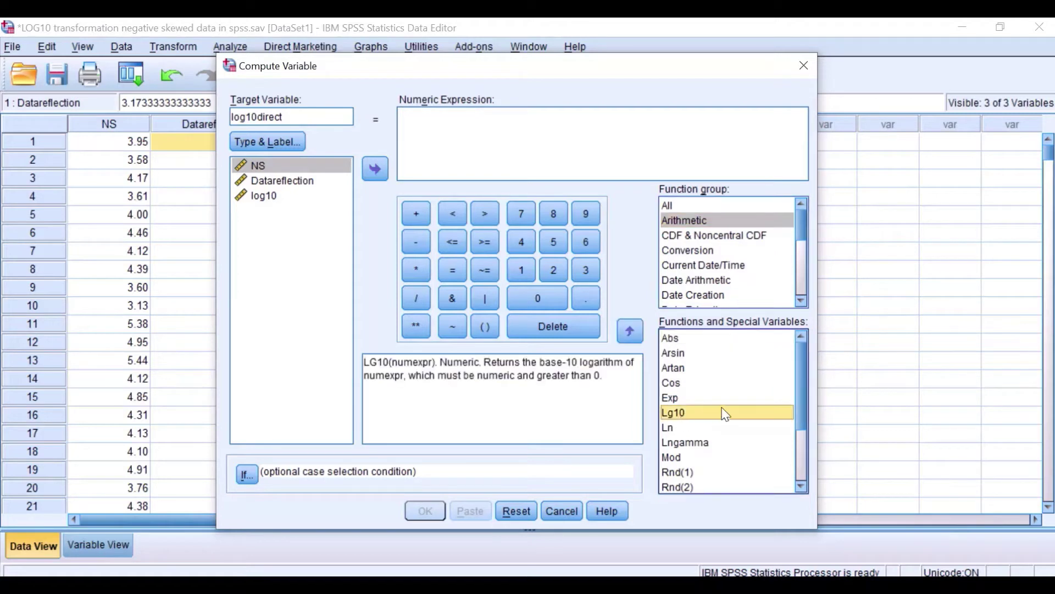
drag(699, 412, 440, 133)
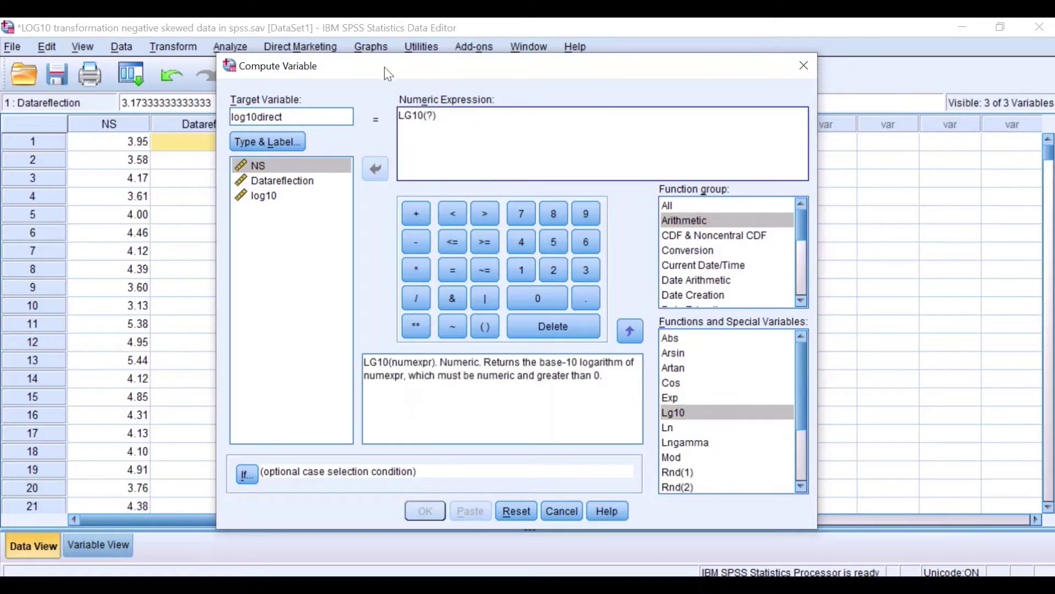
Step: Replace the placeholder inside the LG10 function with 6.12 + 1
drag(384, 67, 479, 87)
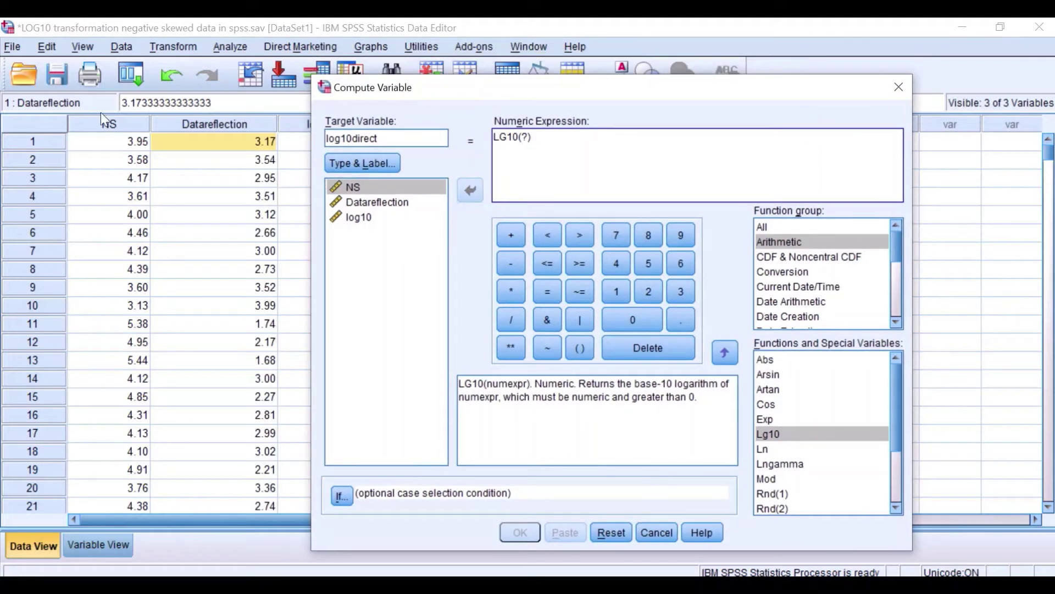
double_click(525, 137)
key(Delete)
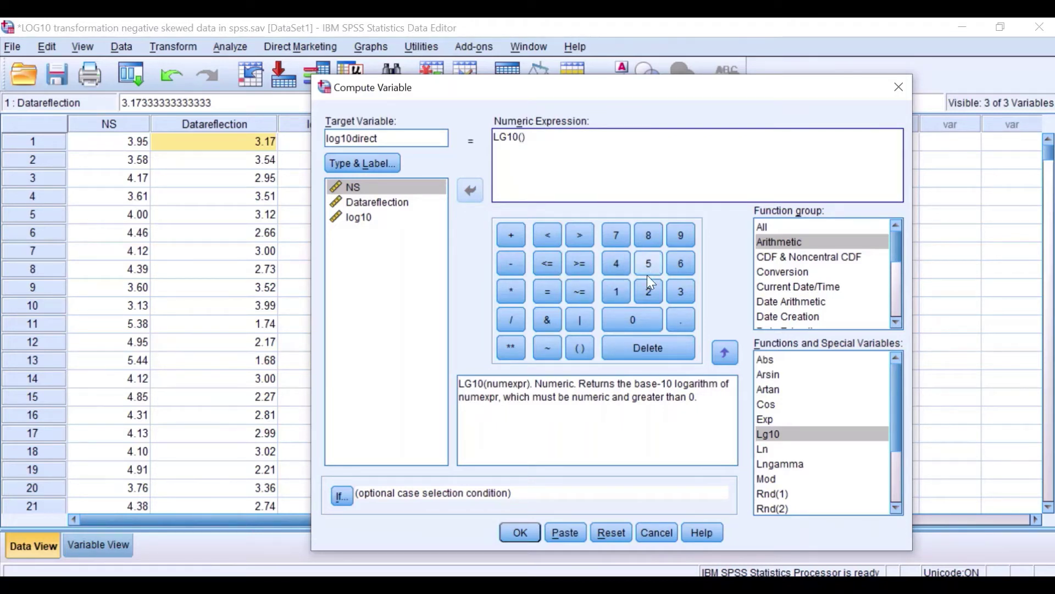
click(677, 264)
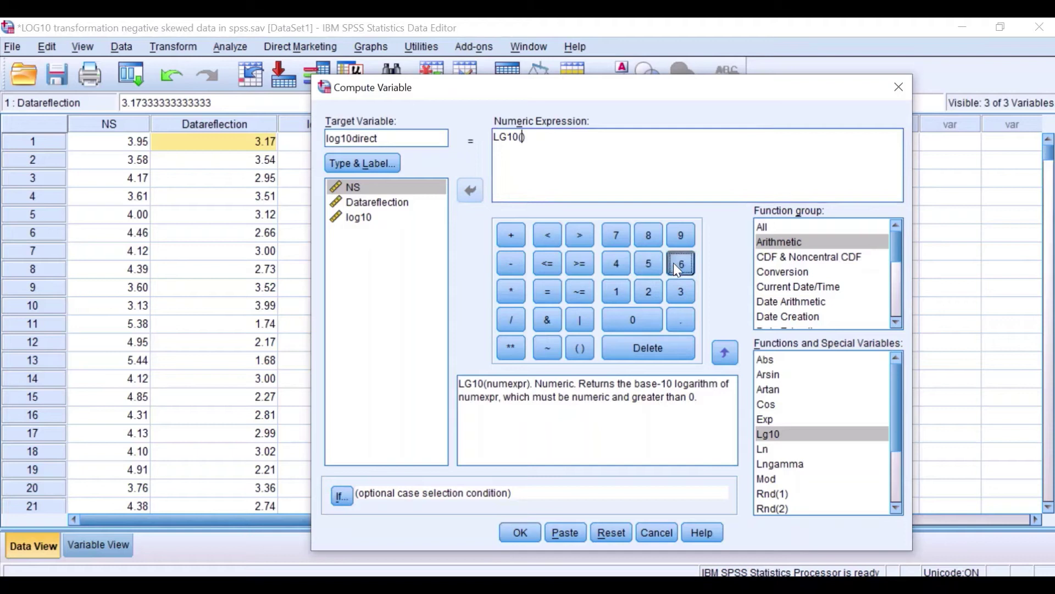
click(679, 321)
click(618, 283)
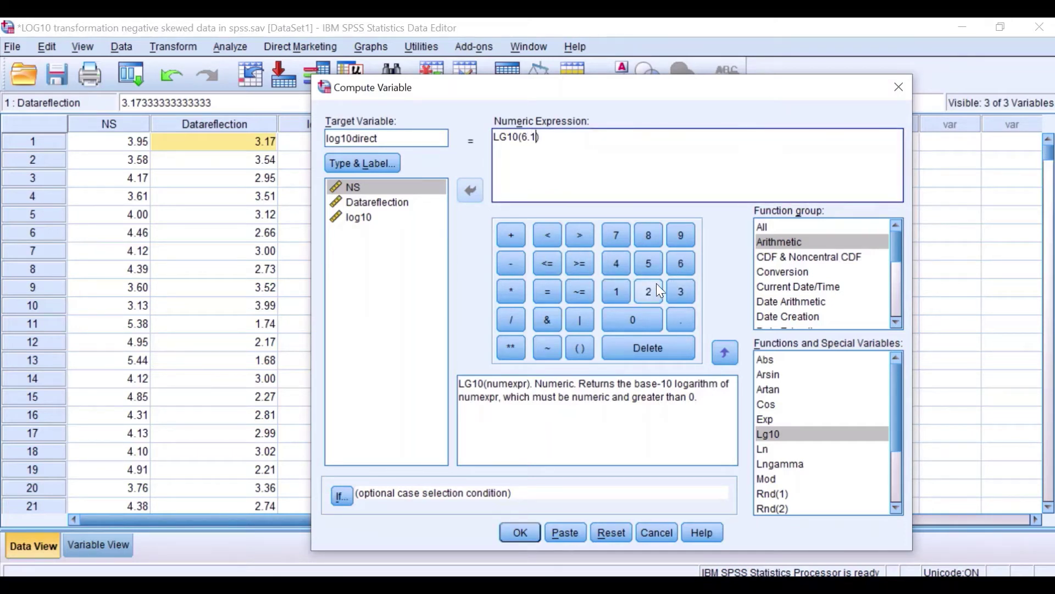
click(652, 286)
click(514, 244)
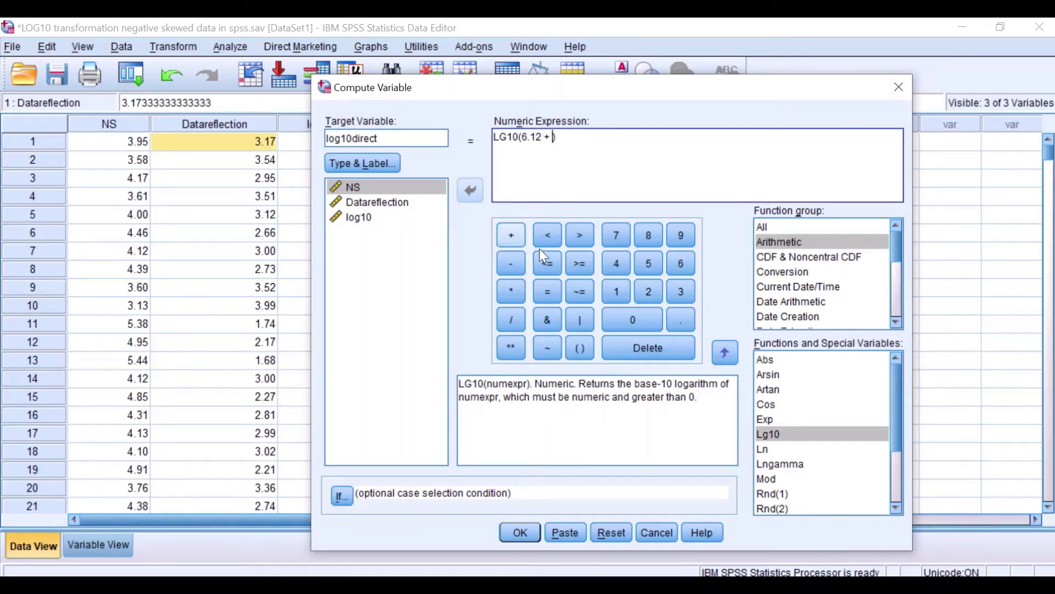
click(615, 290)
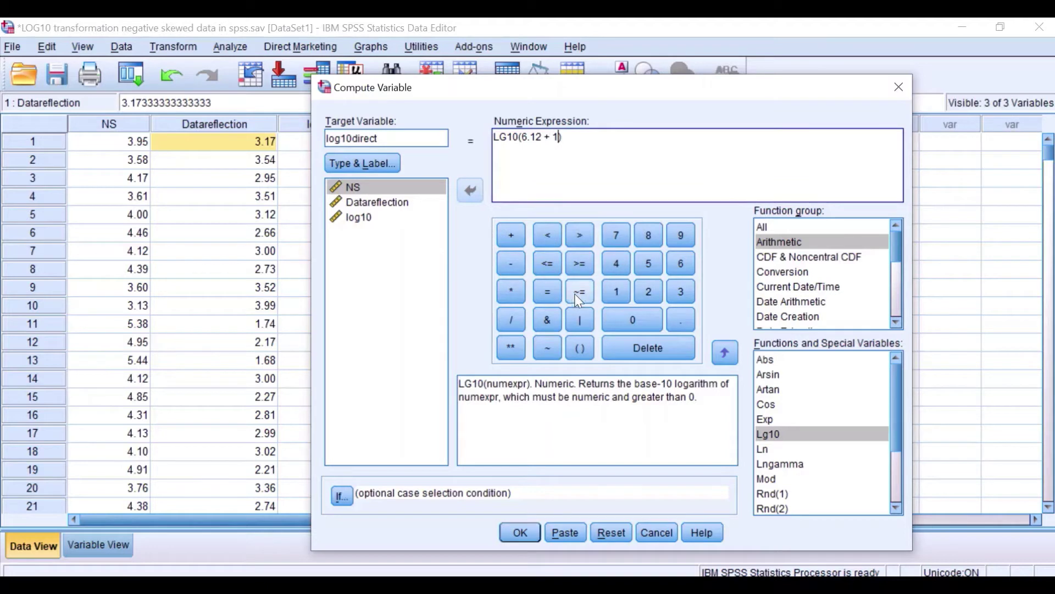
Step: Subtract NS inside the LG10 parentheses, compute log10direct and return to the data
click(509, 261)
click(353, 190)
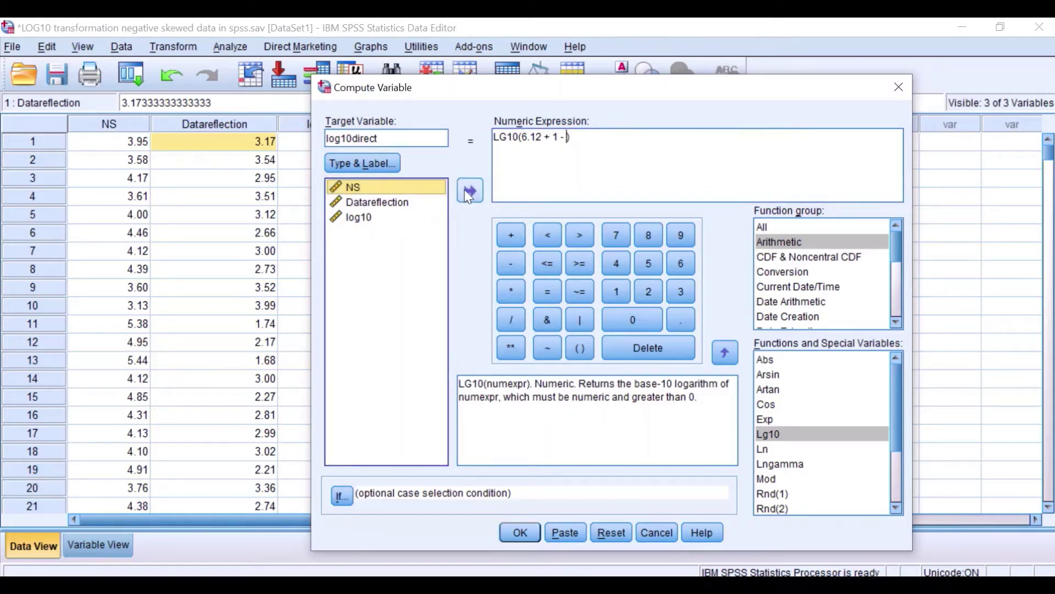
click(468, 192)
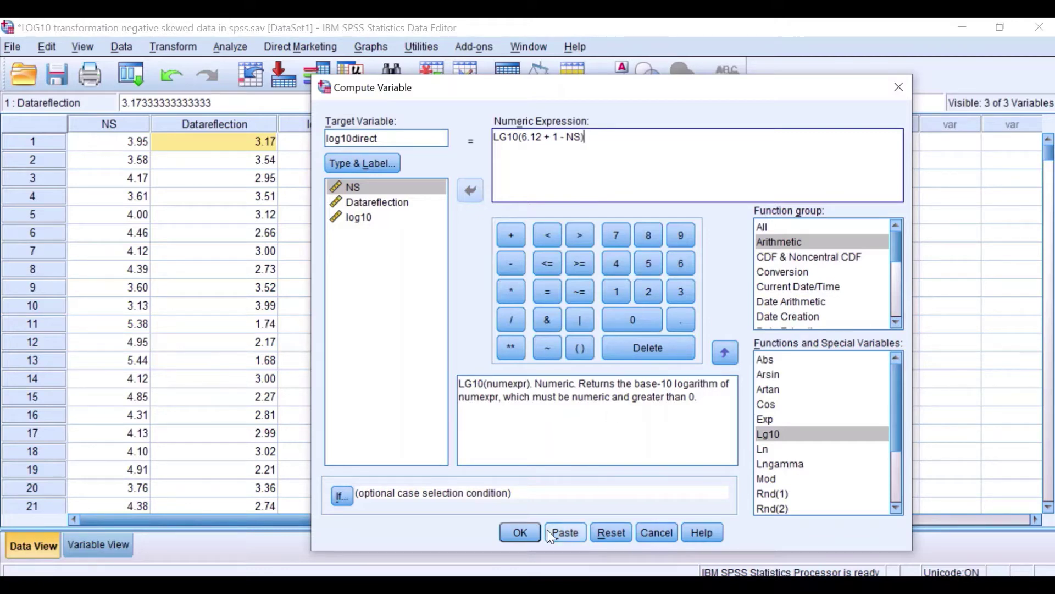
click(518, 532)
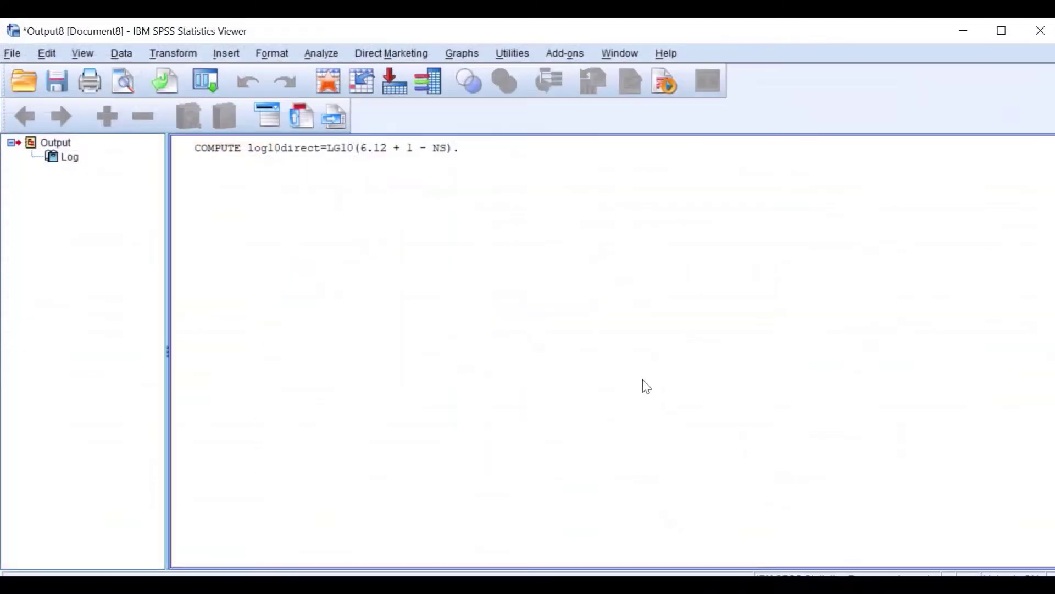
click(963, 30)
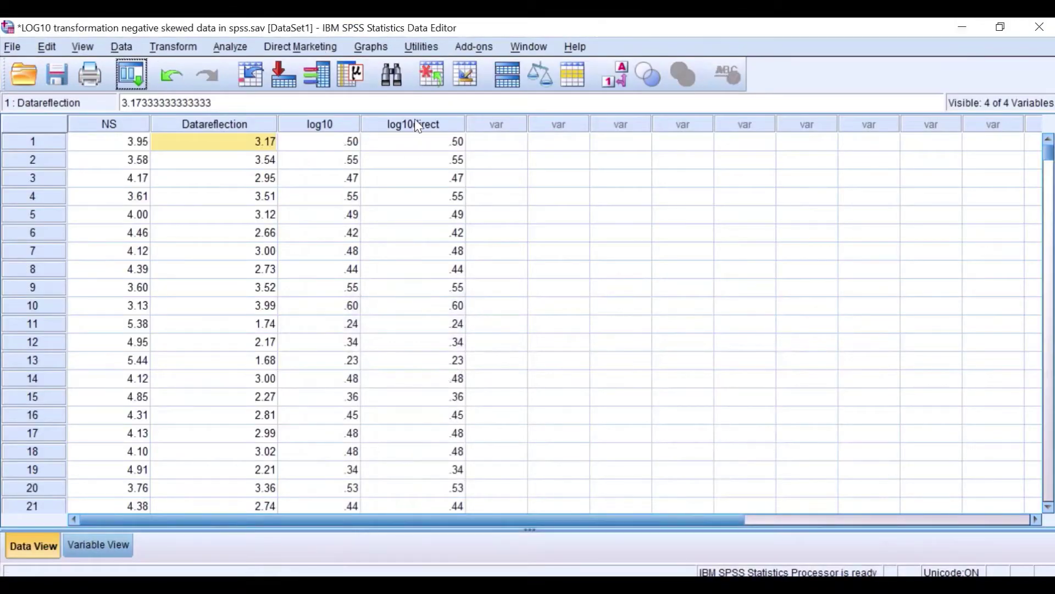
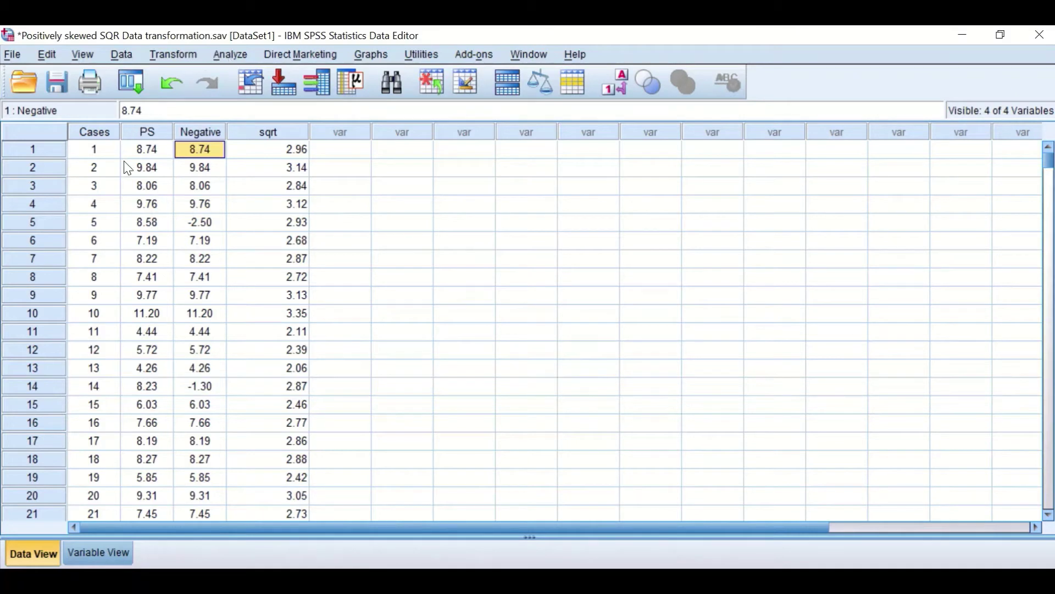
Step: Start a freshly reset Explore analysis with Positiveskewed [PS] as the dependent variable
click(240, 57)
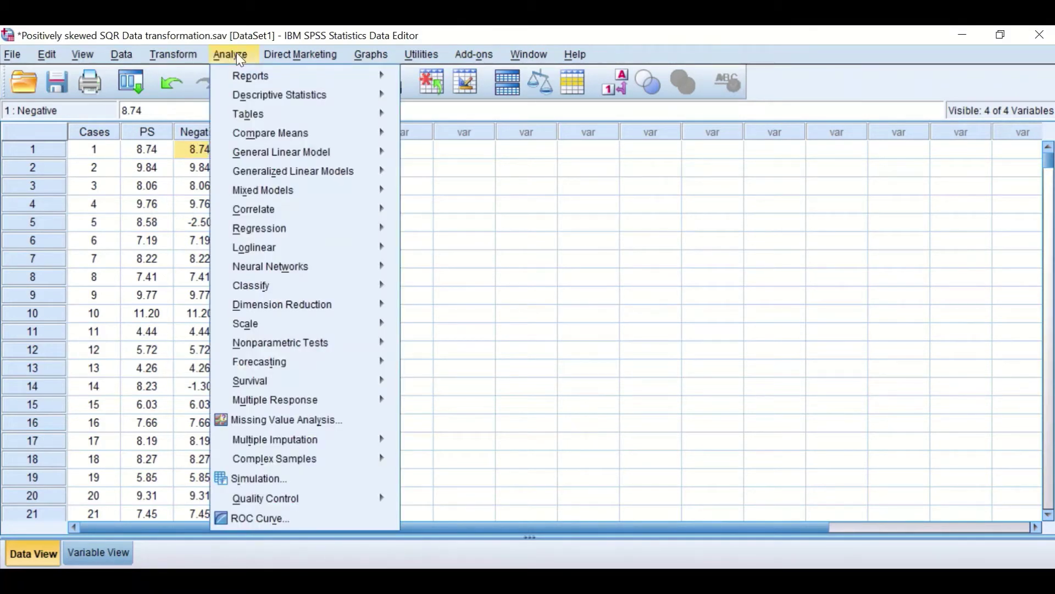
mouse_move(262, 100)
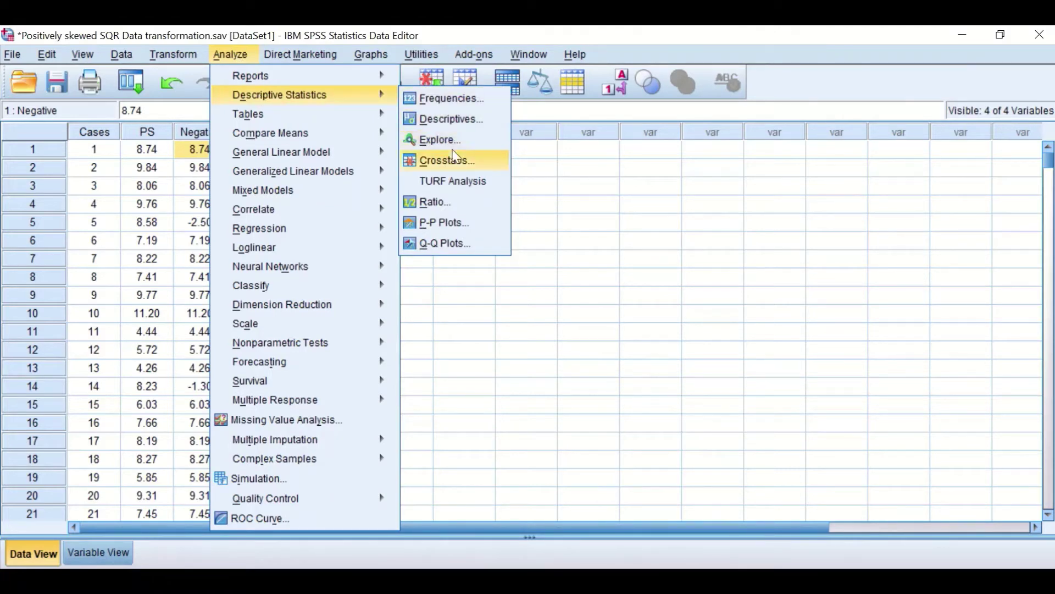
click(440, 140)
click(534, 425)
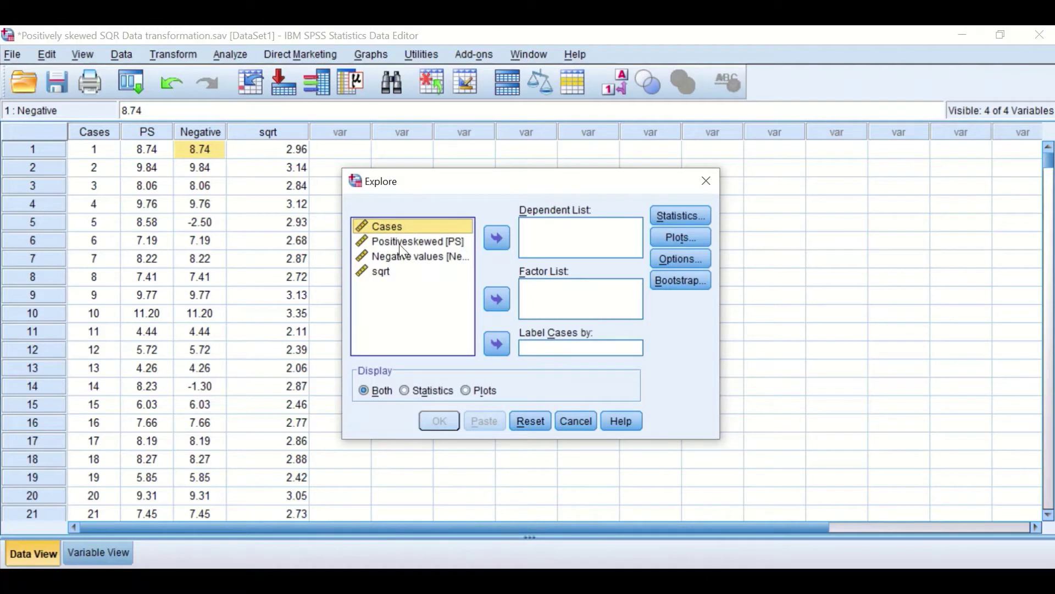
drag(395, 243, 529, 235)
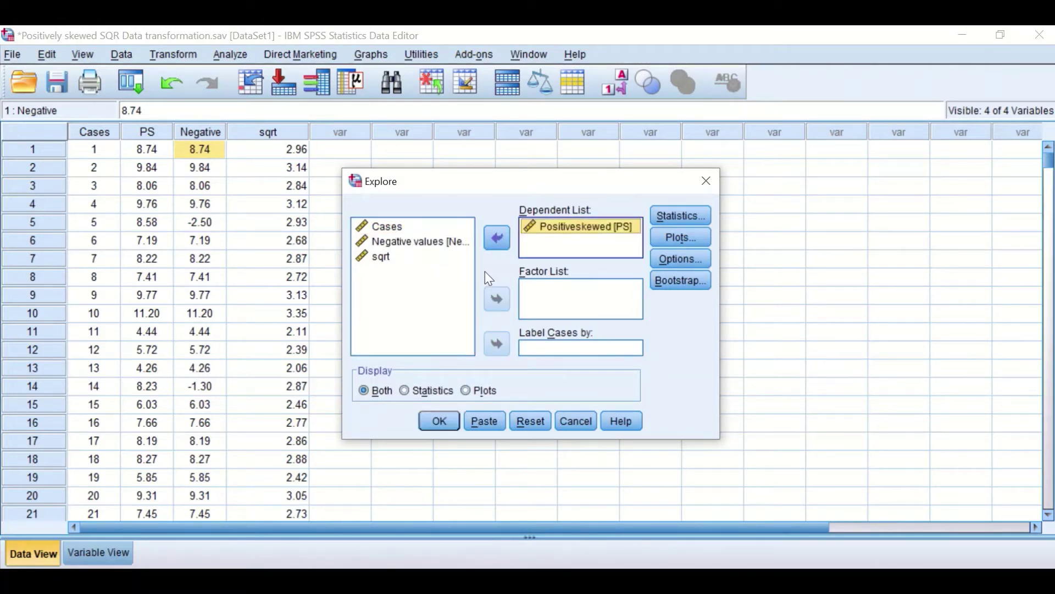
Step: Set the Explore plots to a histogram instead of stem-and-leaf, and include normality plots with tests
click(682, 238)
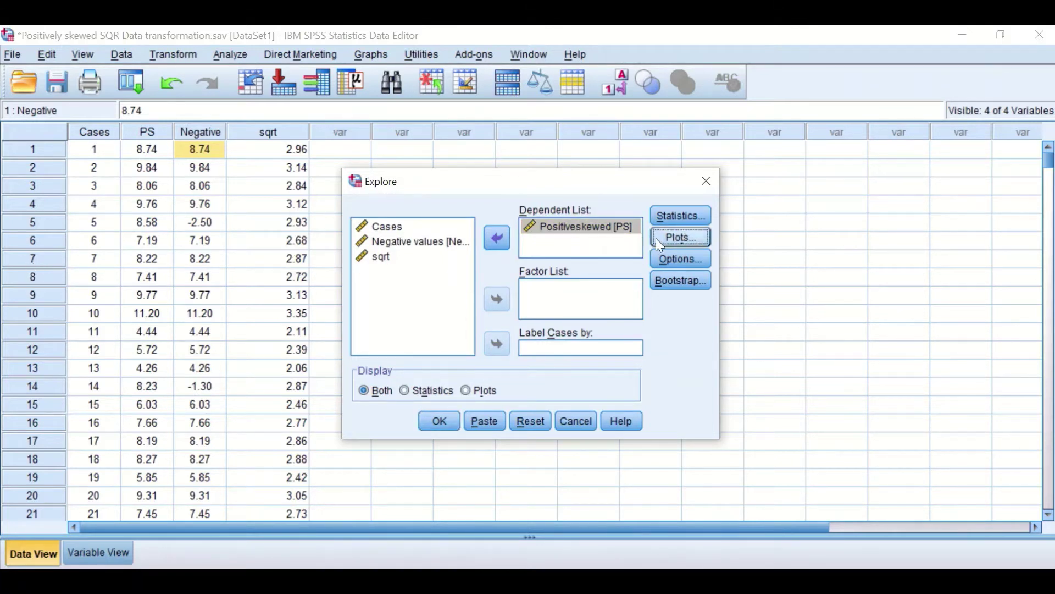
click(680, 237)
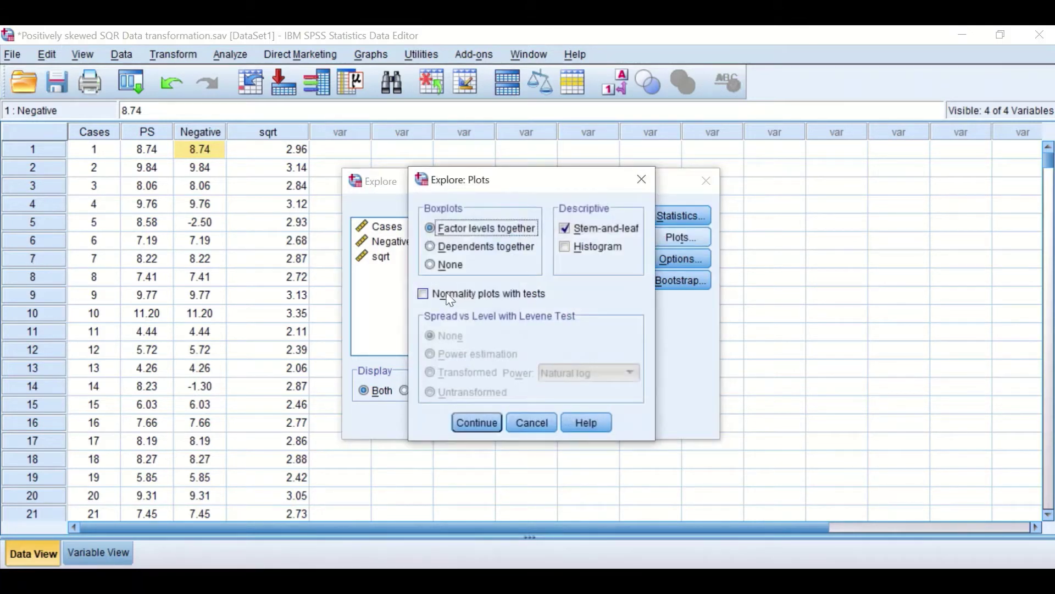
click(566, 230)
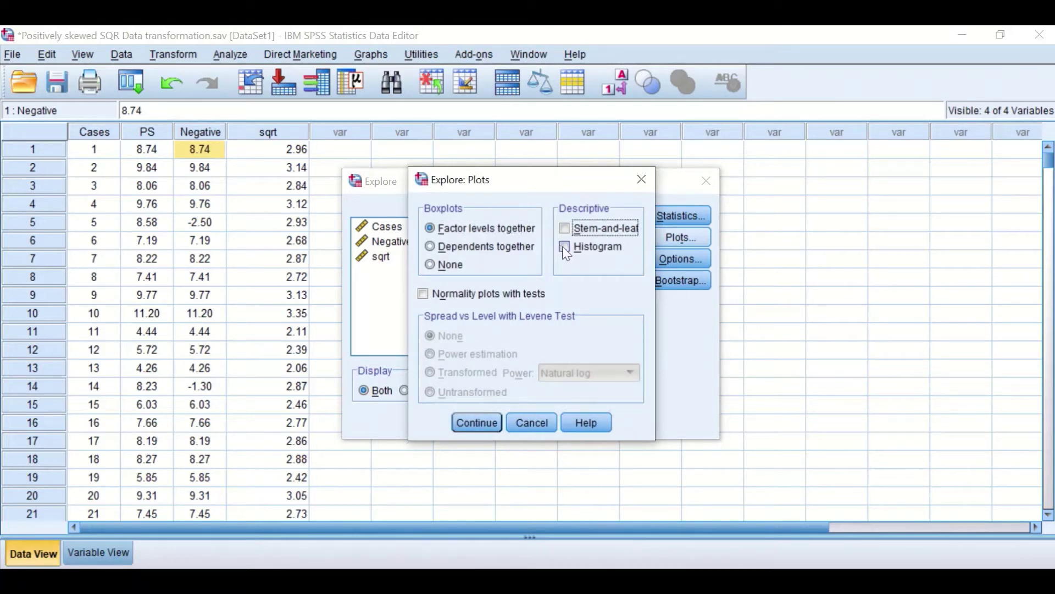
click(565, 249)
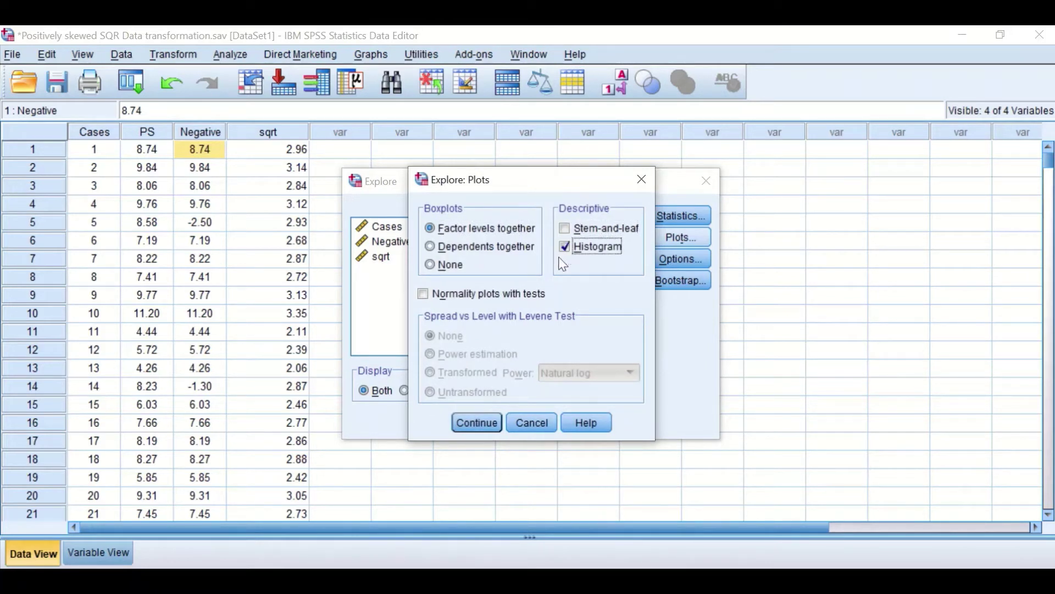
click(424, 292)
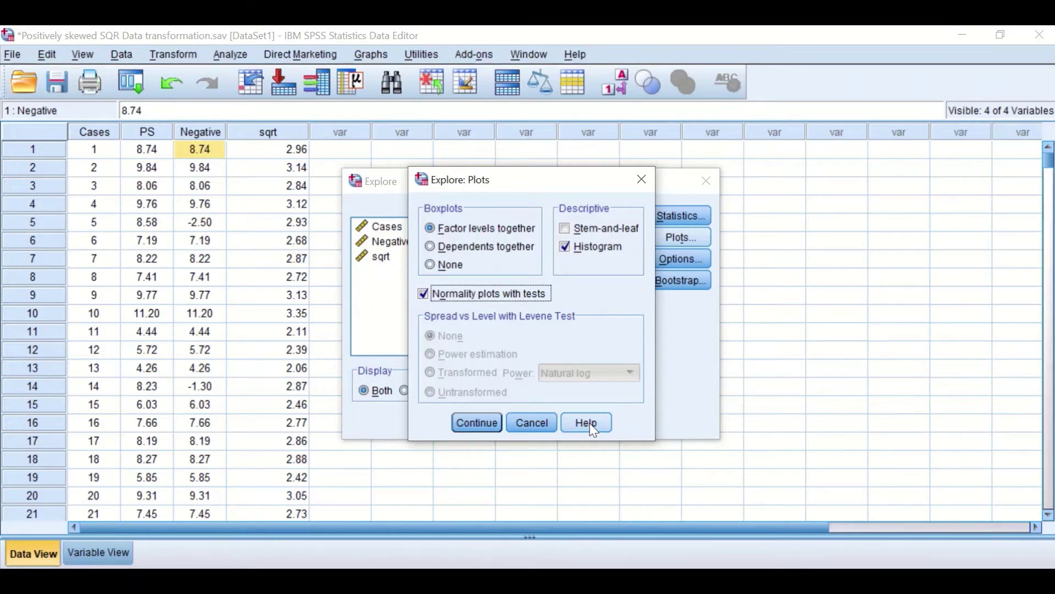
click(476, 423)
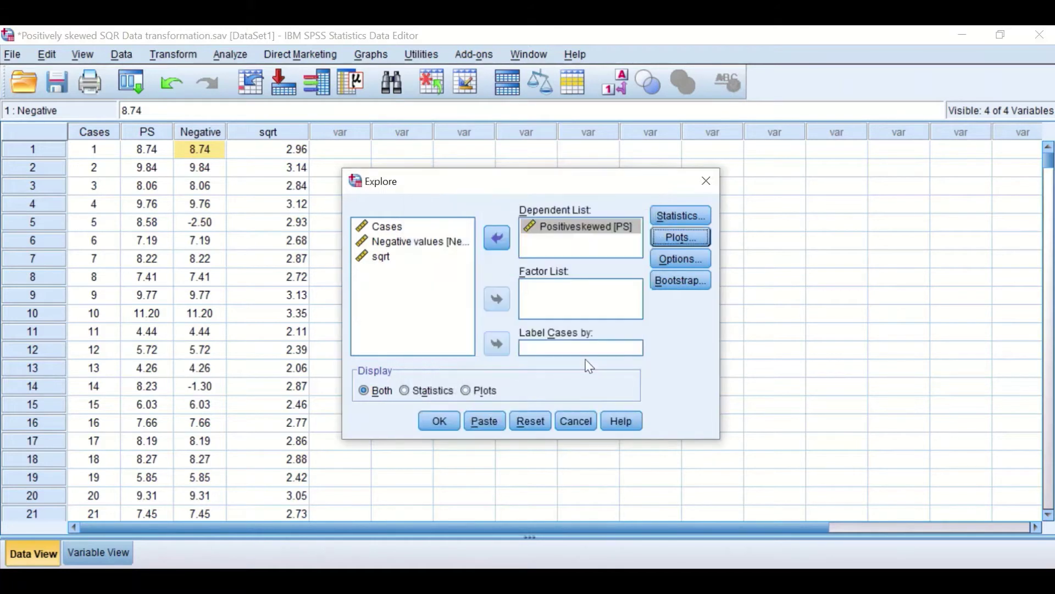
Step: Run the Explore analysis for Positiveskewed and review its skewness and kurtosis in the Descriptives table
click(666, 257)
click(480, 354)
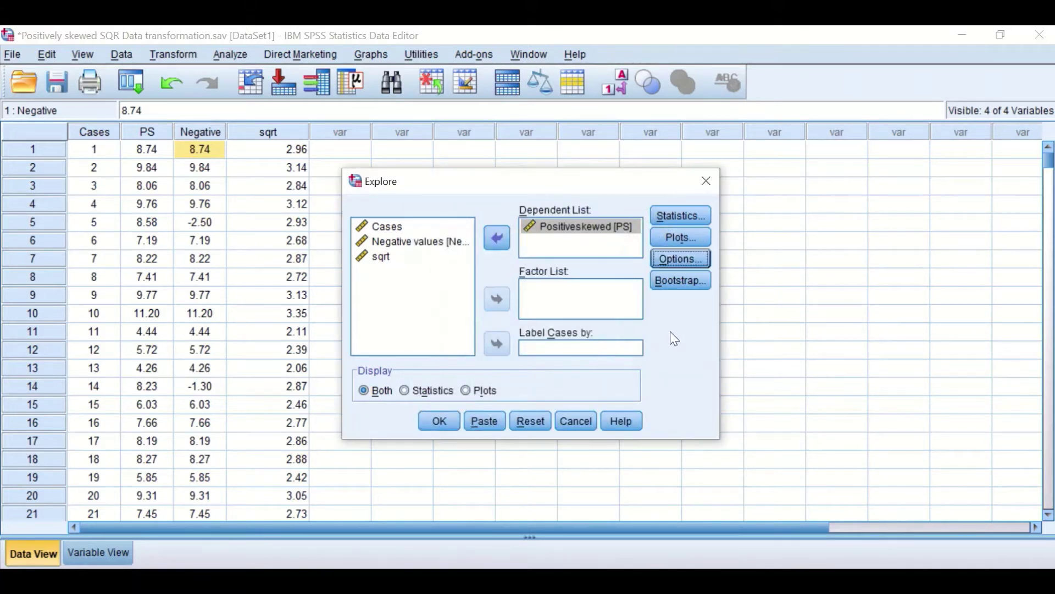
click(444, 423)
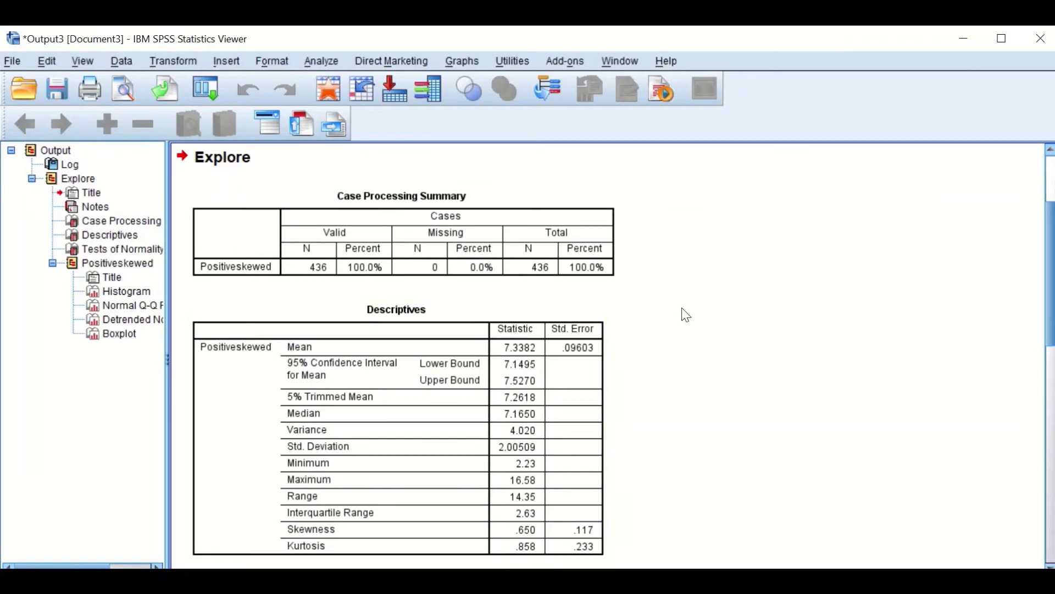
scroll(686, 315, down, 3)
scroll(686, 315, up, 2)
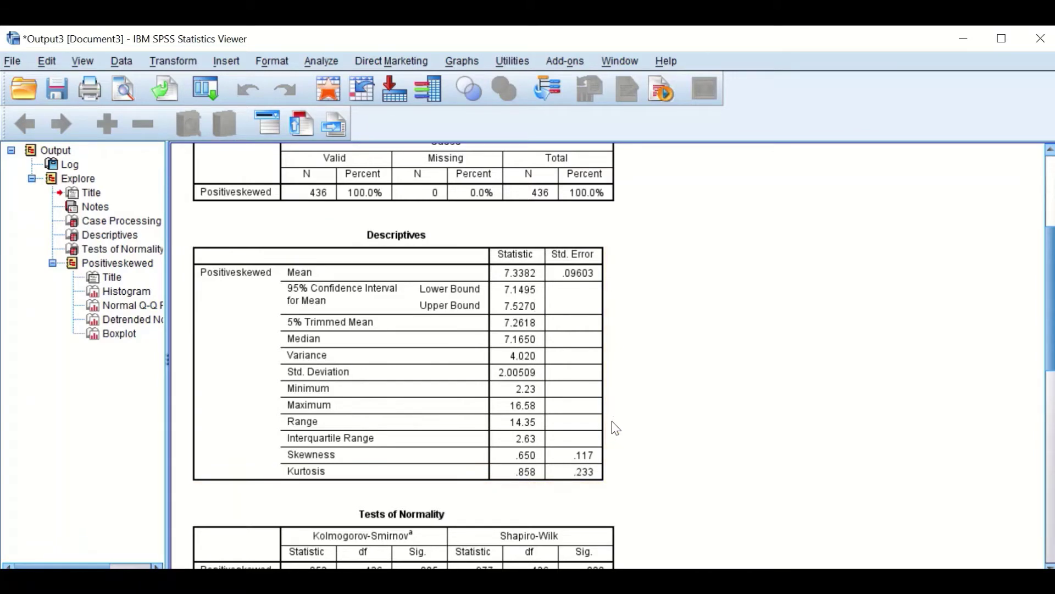
Step: Examine the Tests of Normality table and the histogram for Positiveskewed
scroll(616, 429, down, 3)
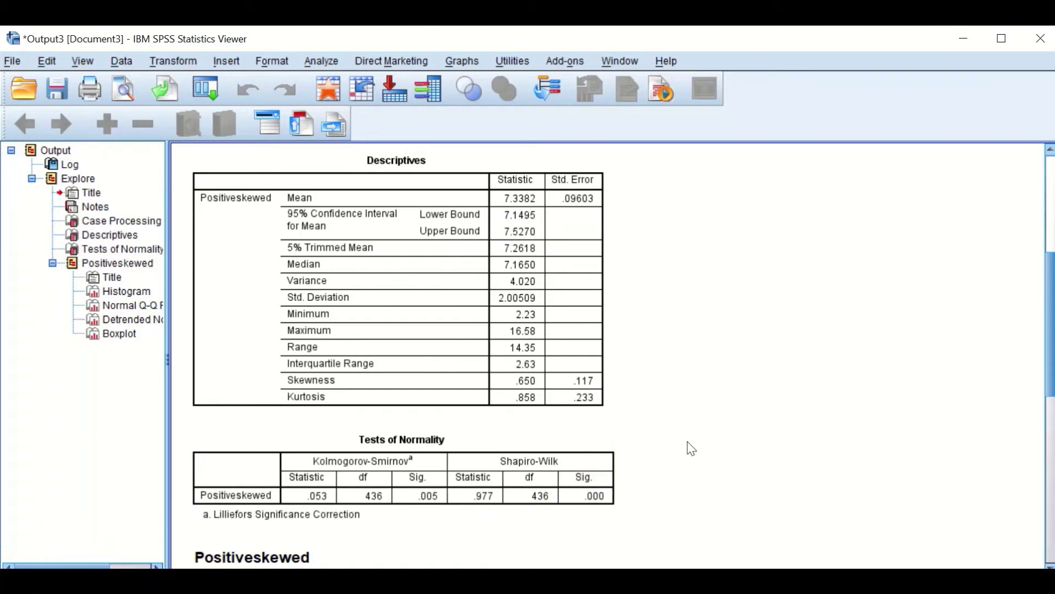
scroll(694, 447, down, 10)
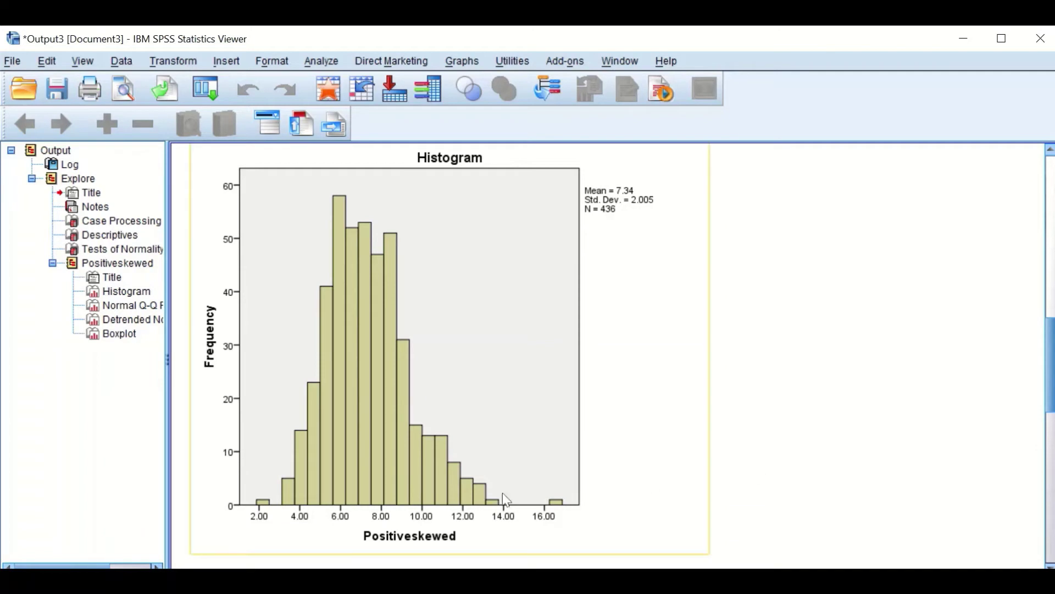
scroll(498, 437, down, 3)
scroll(533, 410, up, 12)
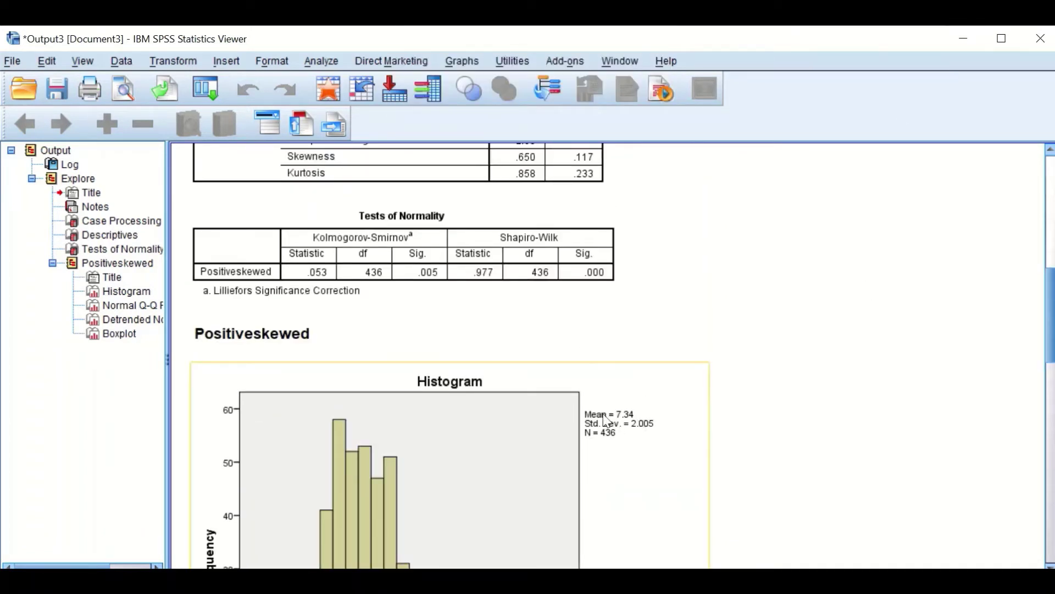
scroll(558, 470, down, 3)
scroll(512, 478, down, 6)
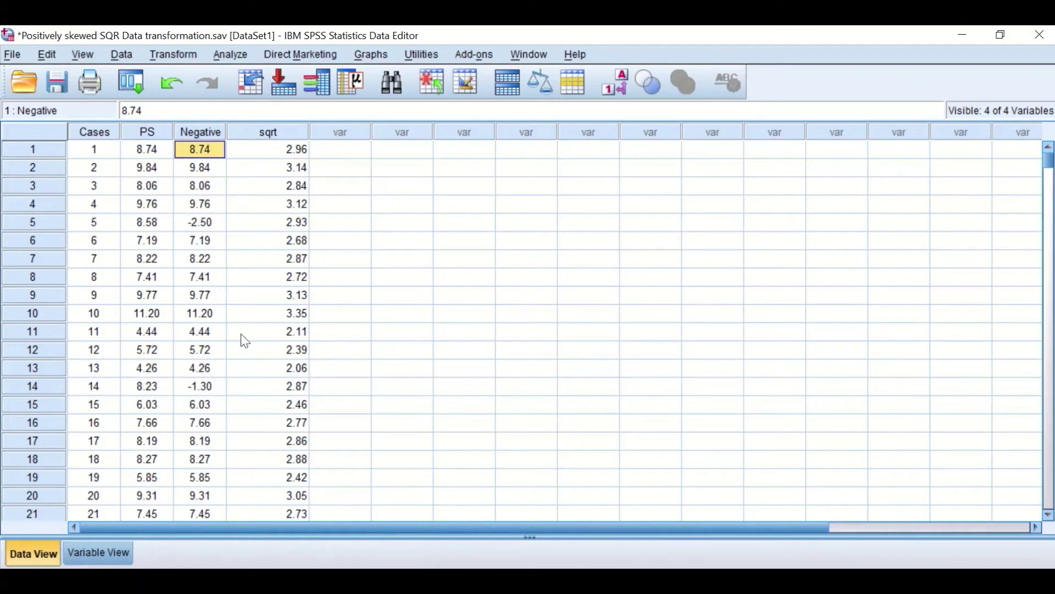
Step: Delete the existing sqrt variable and name the target variable SQRPS in a freshly reset Compute Variable dialog
click(282, 132)
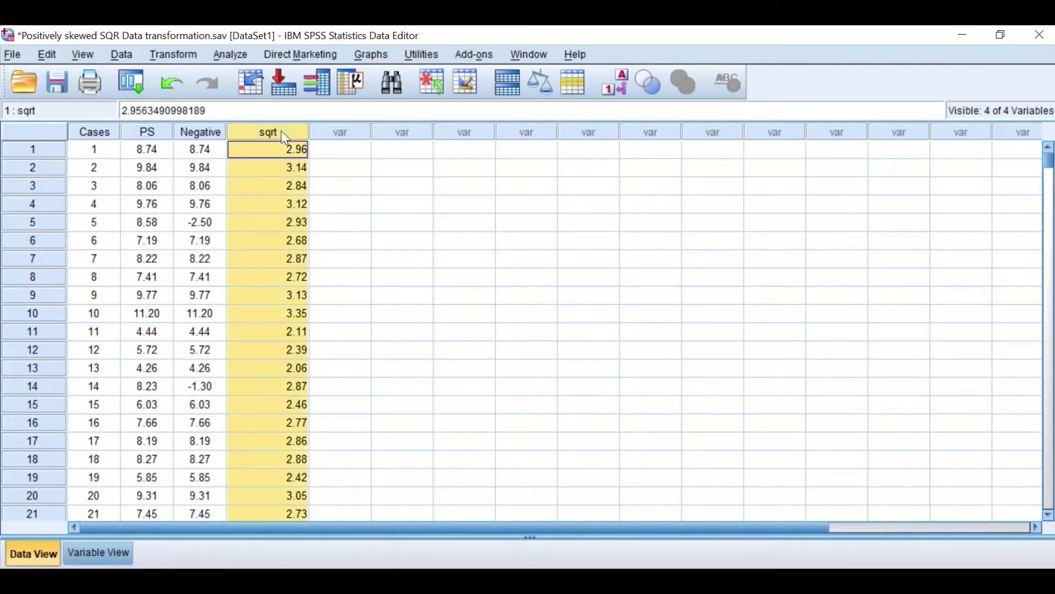
key(Delete)
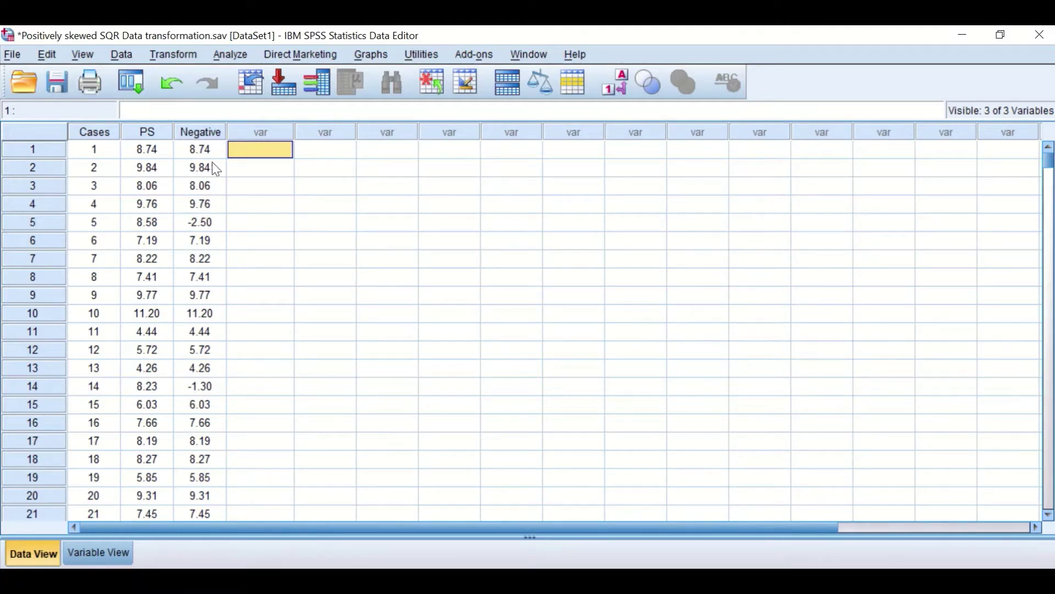
click(174, 55)
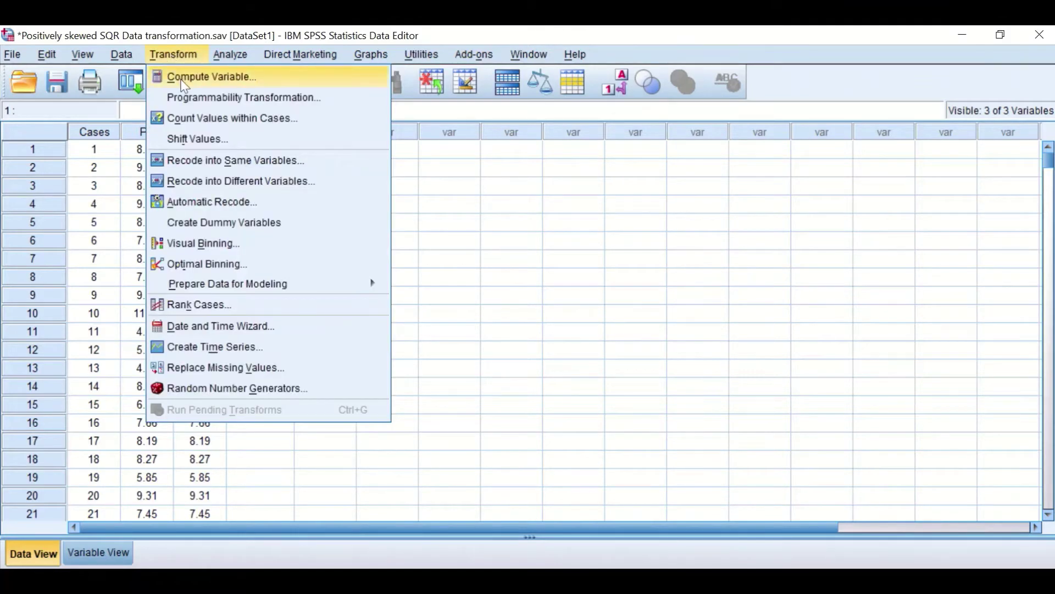
click(183, 80)
click(609, 520)
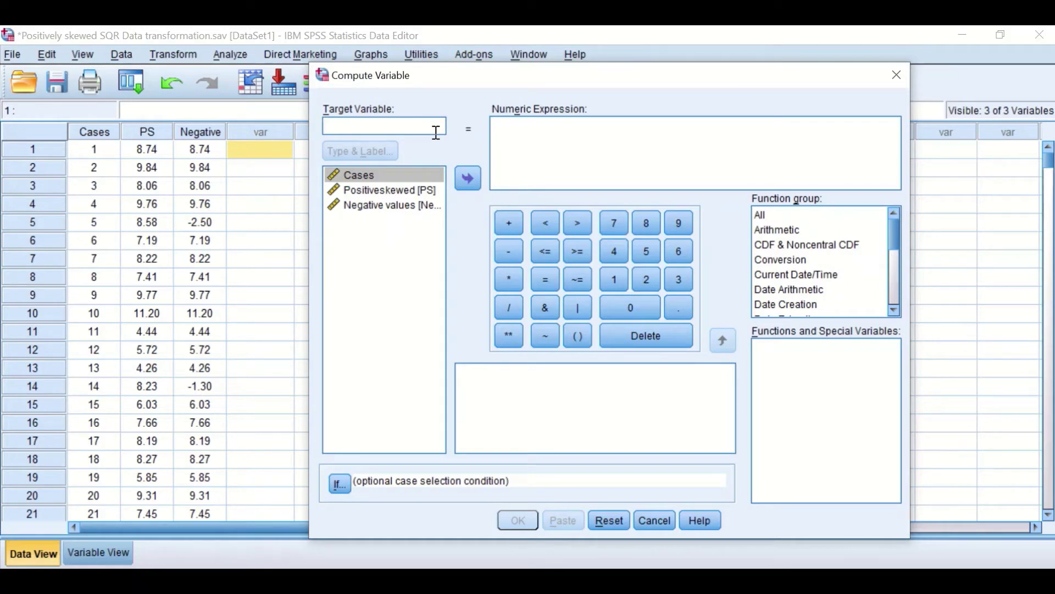
text(SQ)
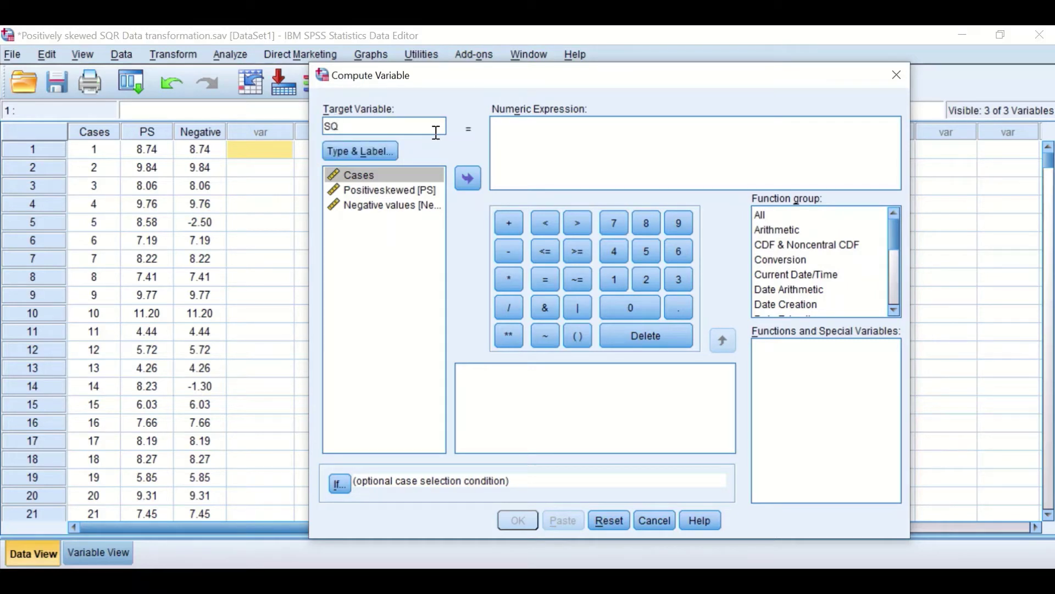
text(RPS)
Step: Build the numeric expression SQRT(PS) using the Sqrt function from the Arithmetic group and the Positiveskewed variable
mouse_move(886, 30)
click(788, 235)
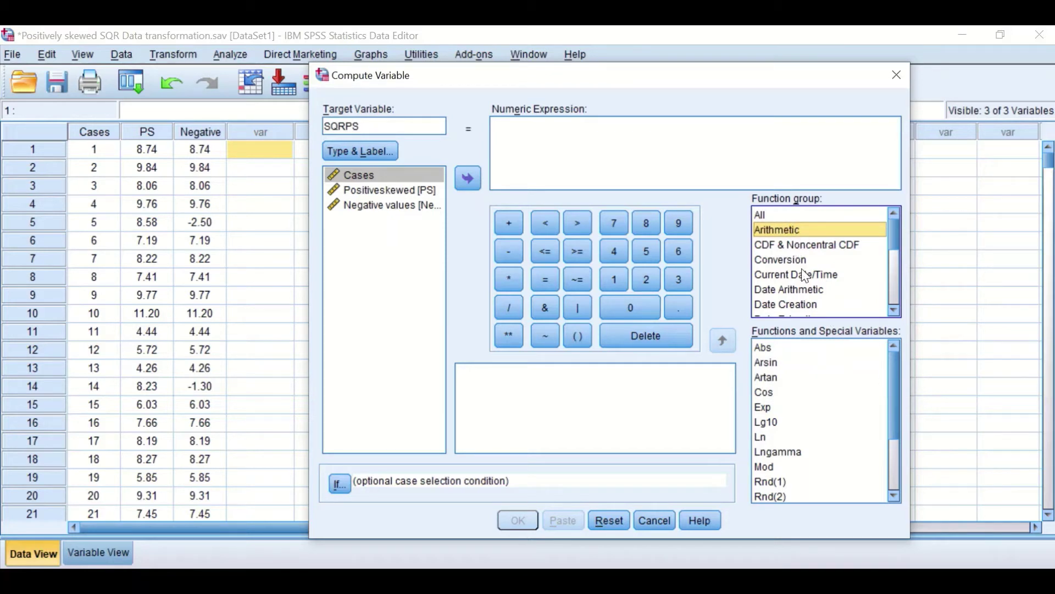
scroll(806, 289, down, 1)
scroll(781, 440, down, 2)
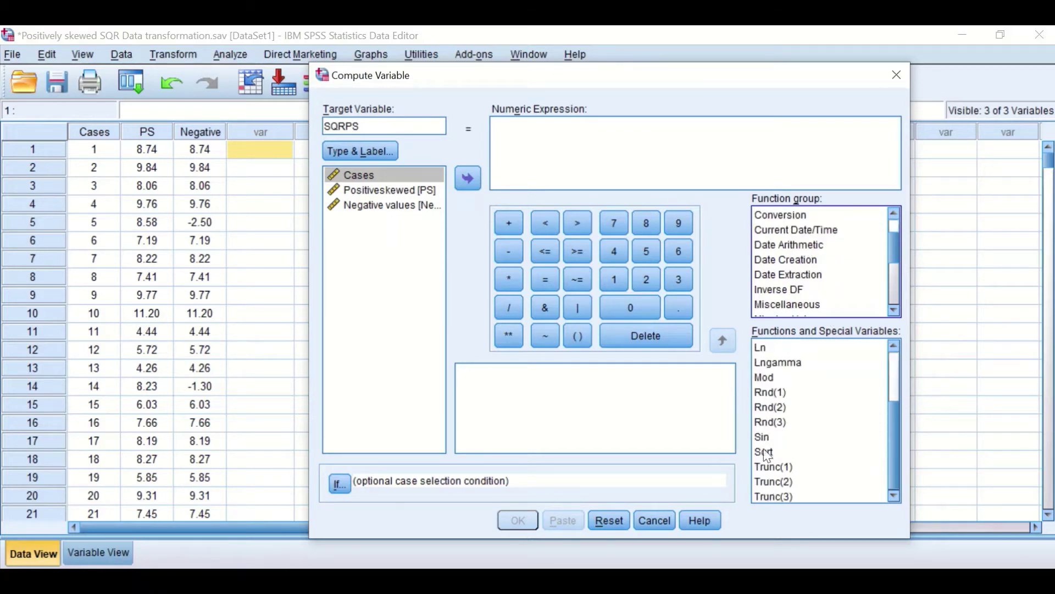
click(763, 452)
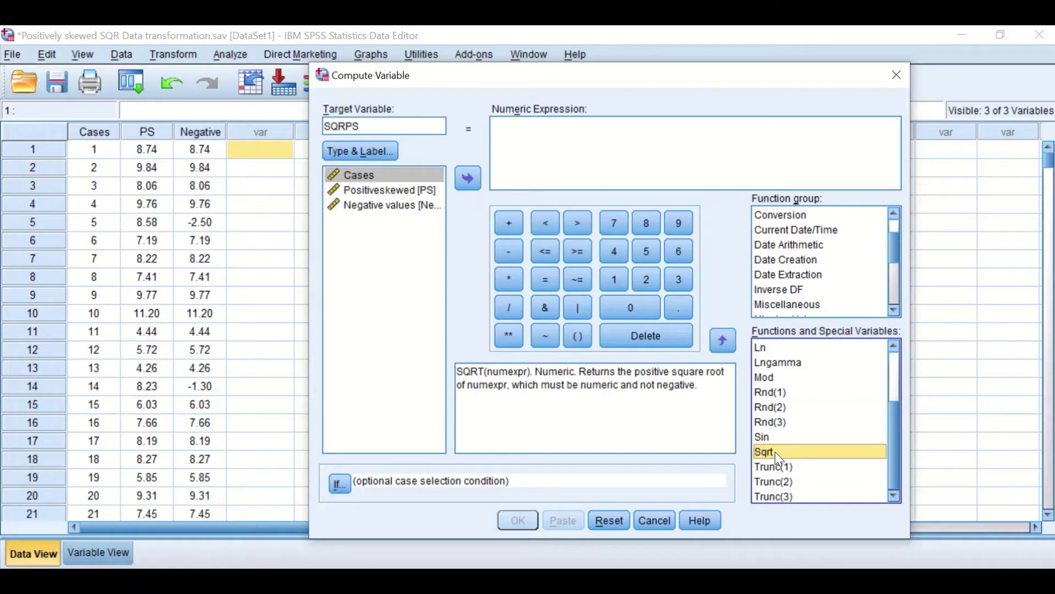
click(724, 340)
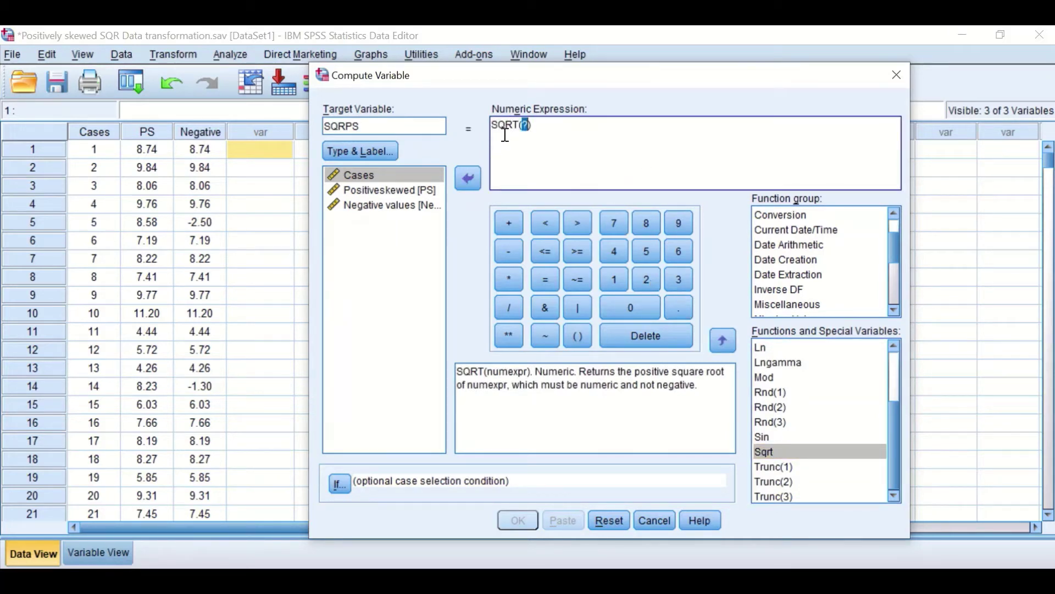
click(350, 192)
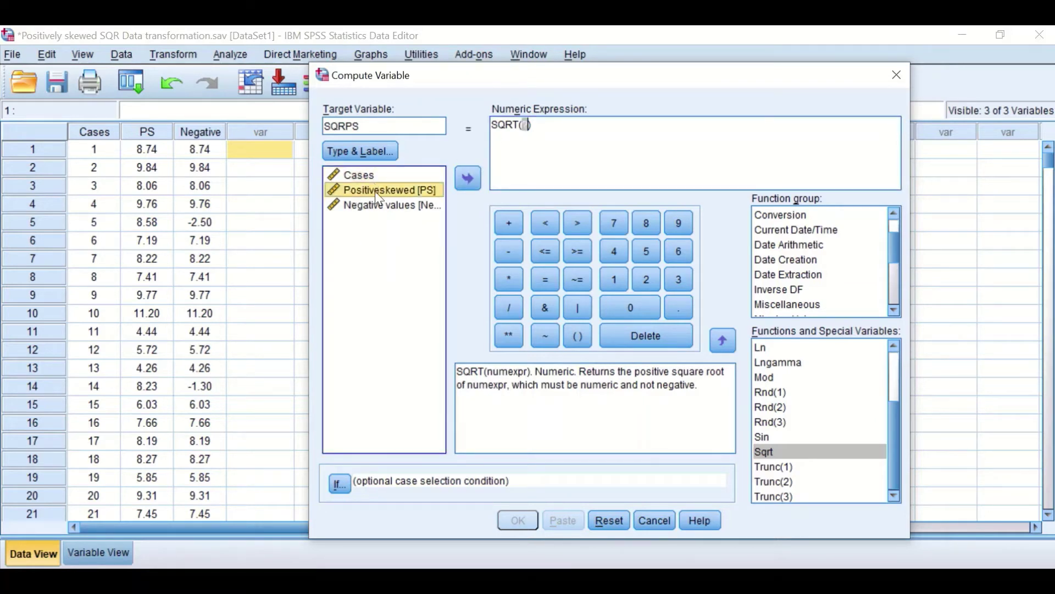
drag(375, 190, 525, 128)
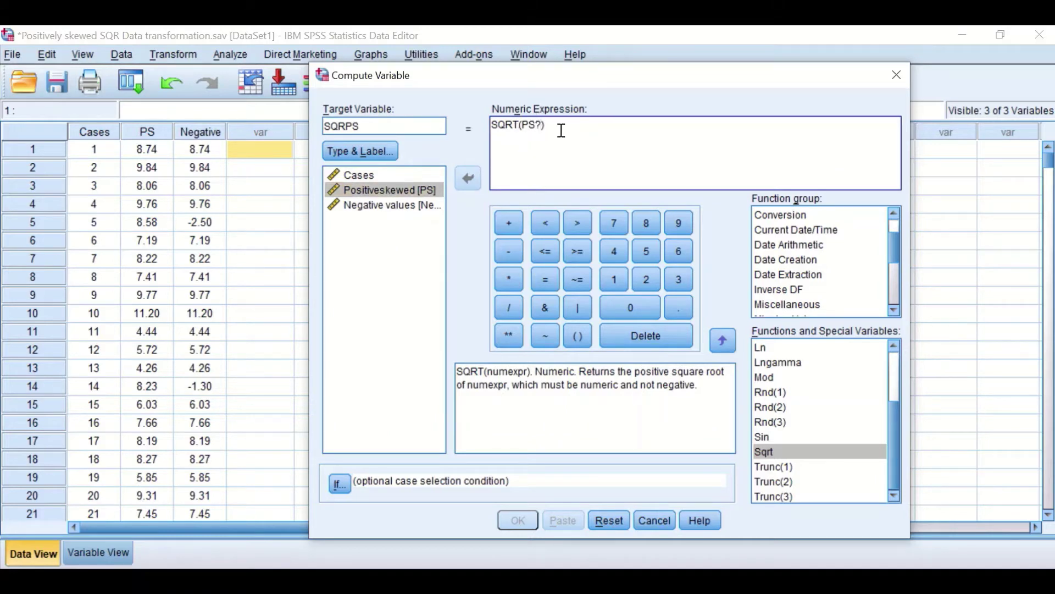
key(Delete)
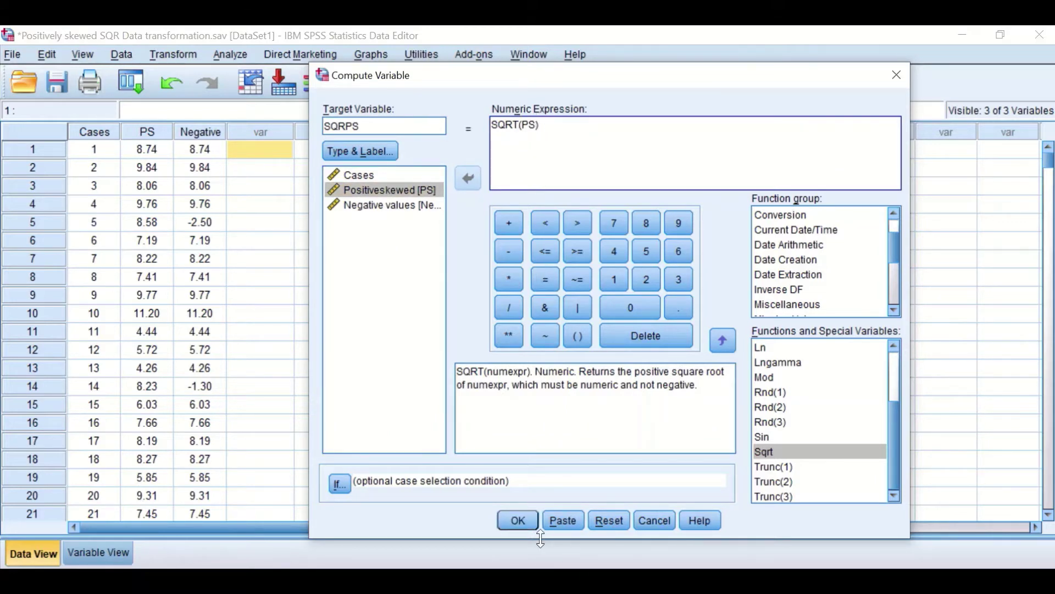
Step: Compute the SQRPS variable, check its syntax at the end of the output and return to the data
click(517, 520)
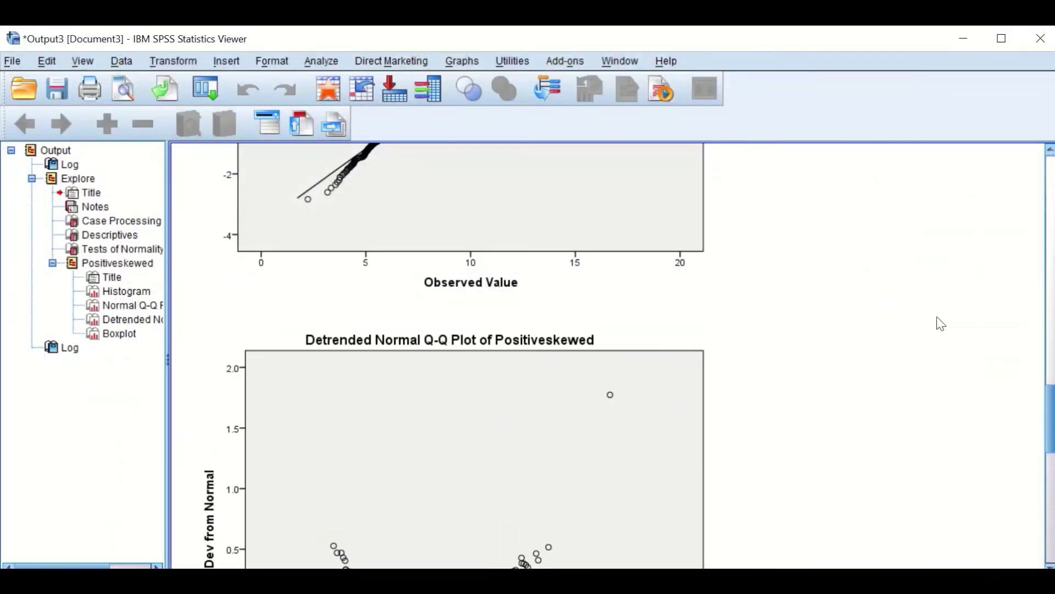
scroll(960, 335, down, 3)
scroll(961, 335, down, 7)
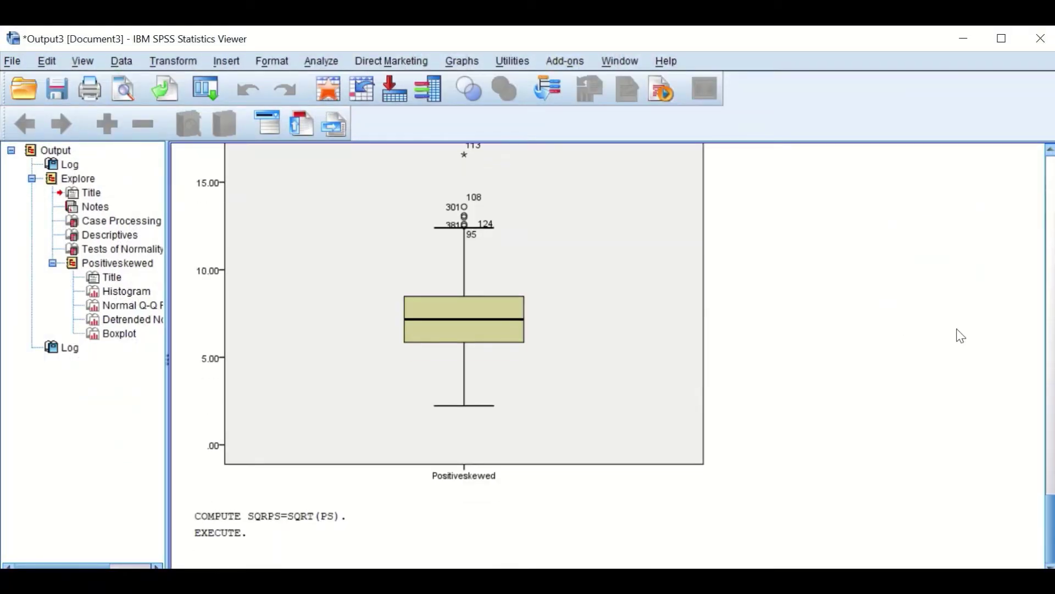
click(968, 44)
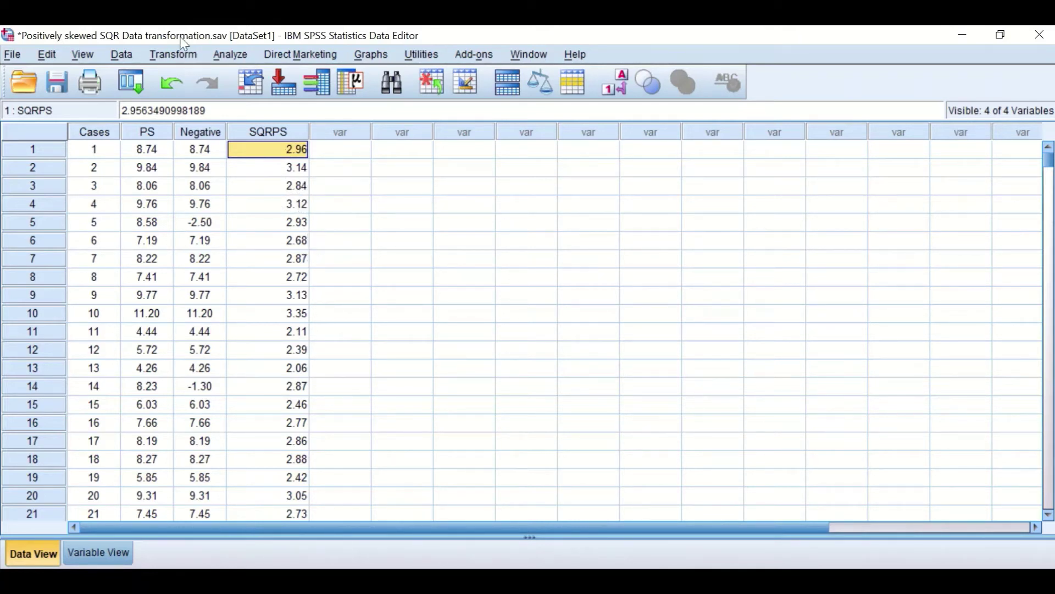
Step: Add SQRPS alongside Positiveskewed as a dependent variable in Explore and run the analysis
click(237, 53)
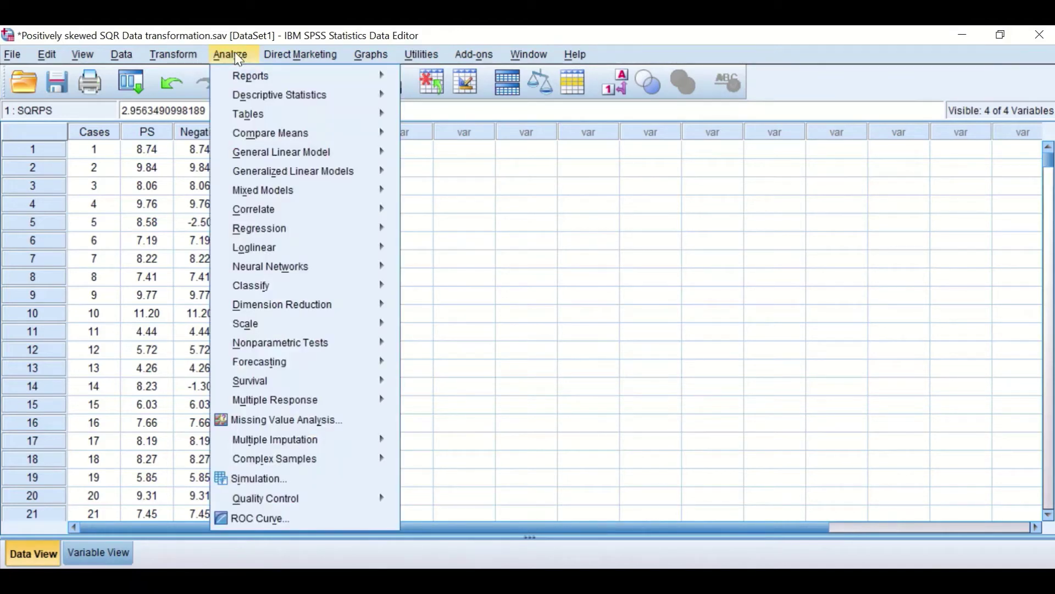
mouse_move(249, 92)
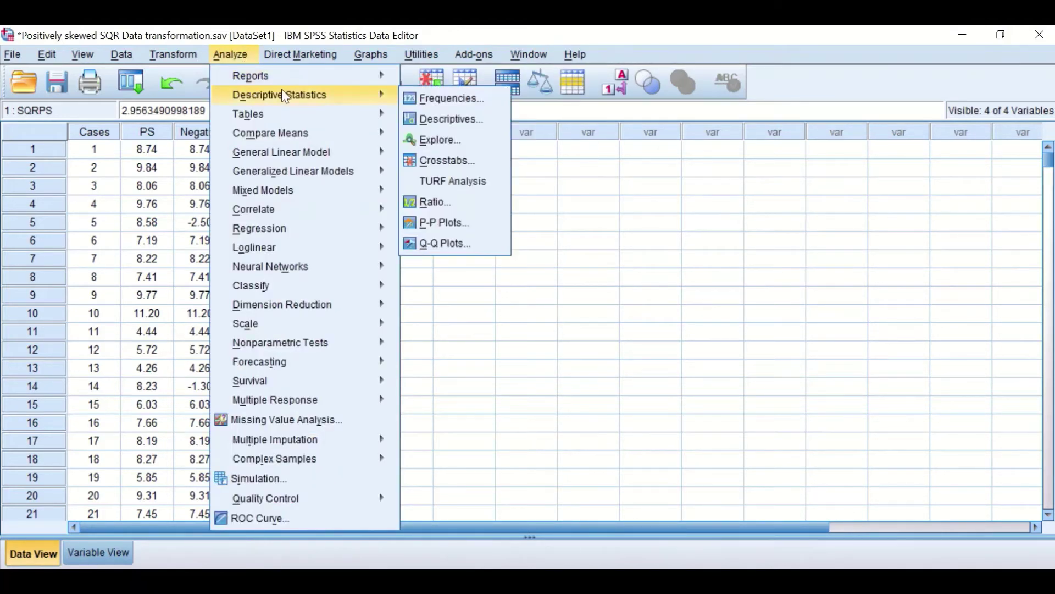
click(442, 139)
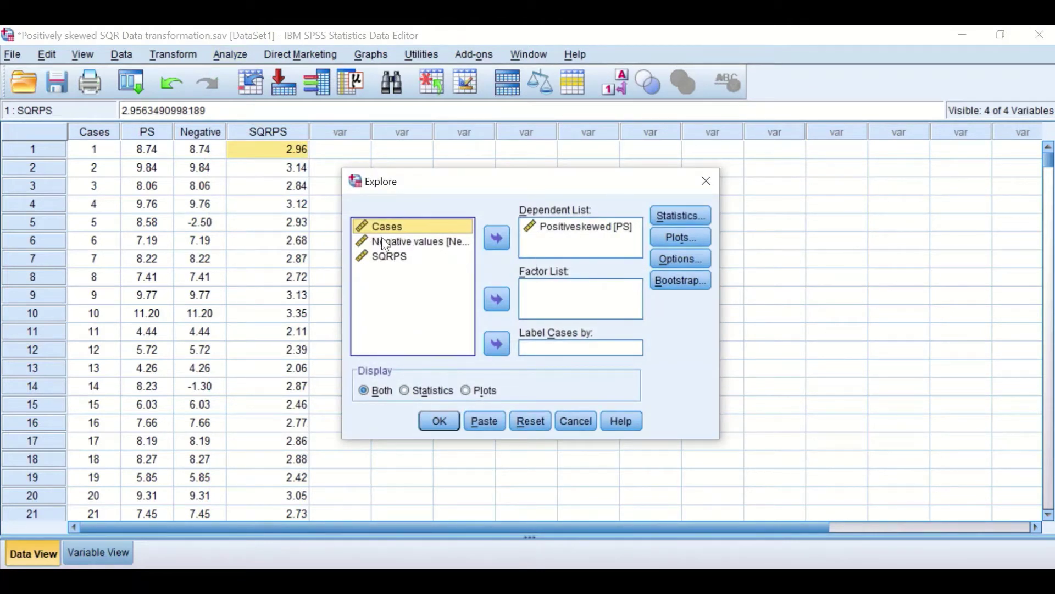
drag(379, 260, 559, 253)
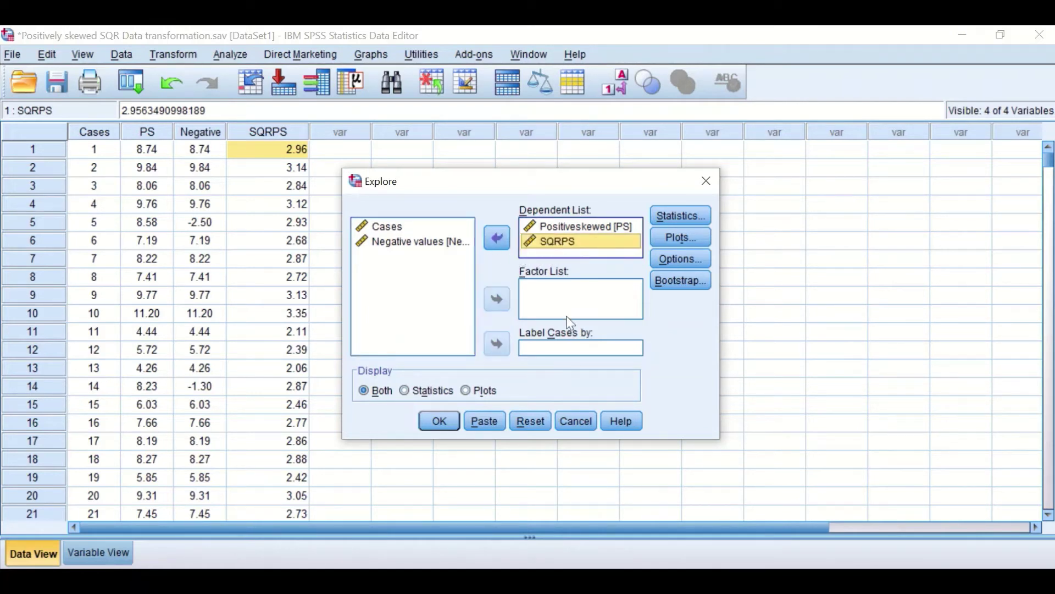
click(436, 422)
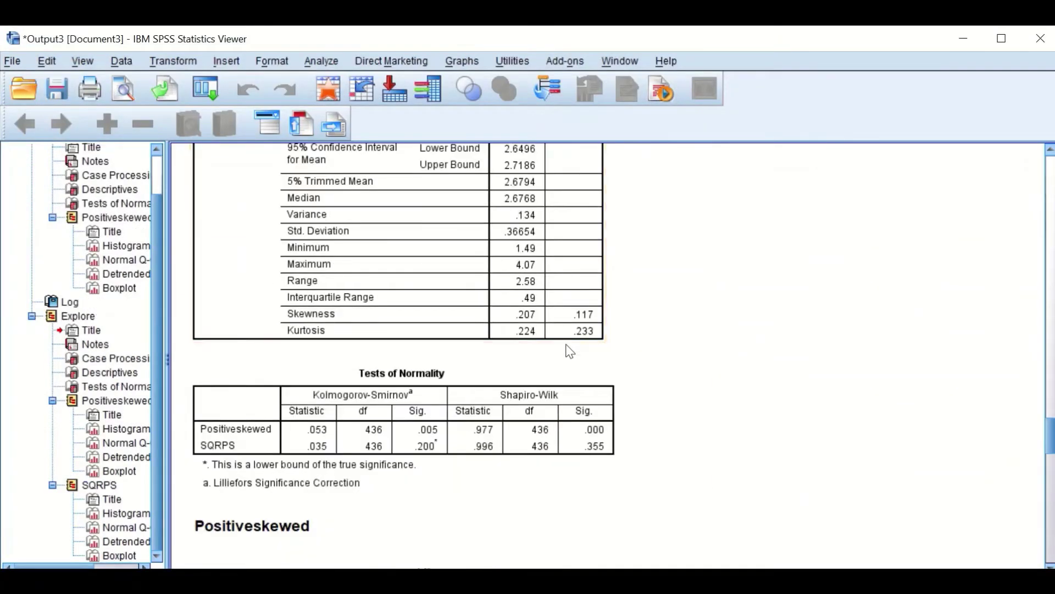
Step: Compare the skewness, kurtosis and normality test significance of Positiveskewed and SQRPS in the output tables
scroll(569, 352, up, 3)
scroll(570, 352, up, 3)
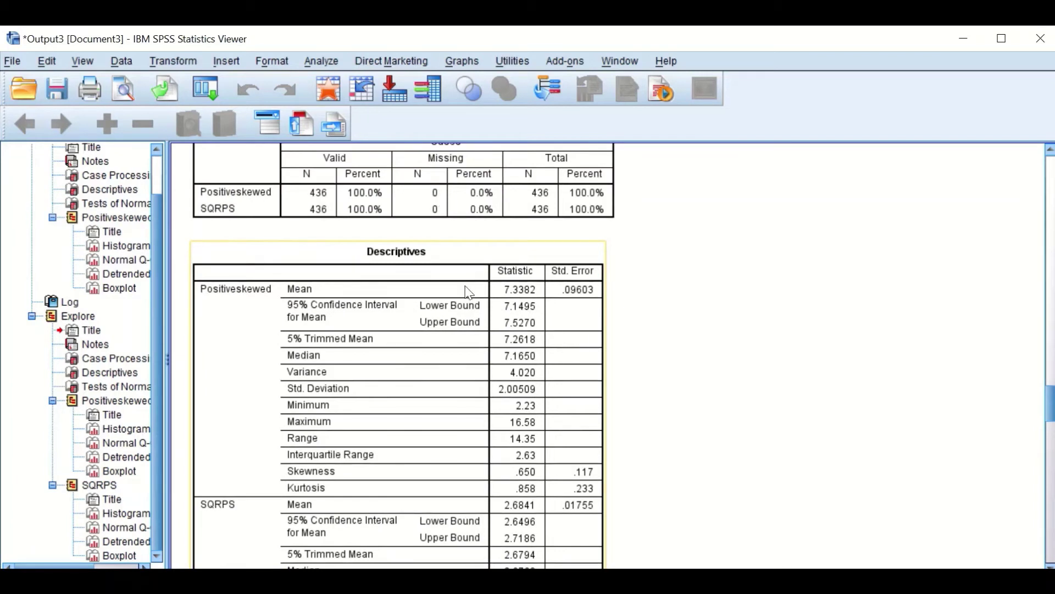
scroll(452, 302, down, 2)
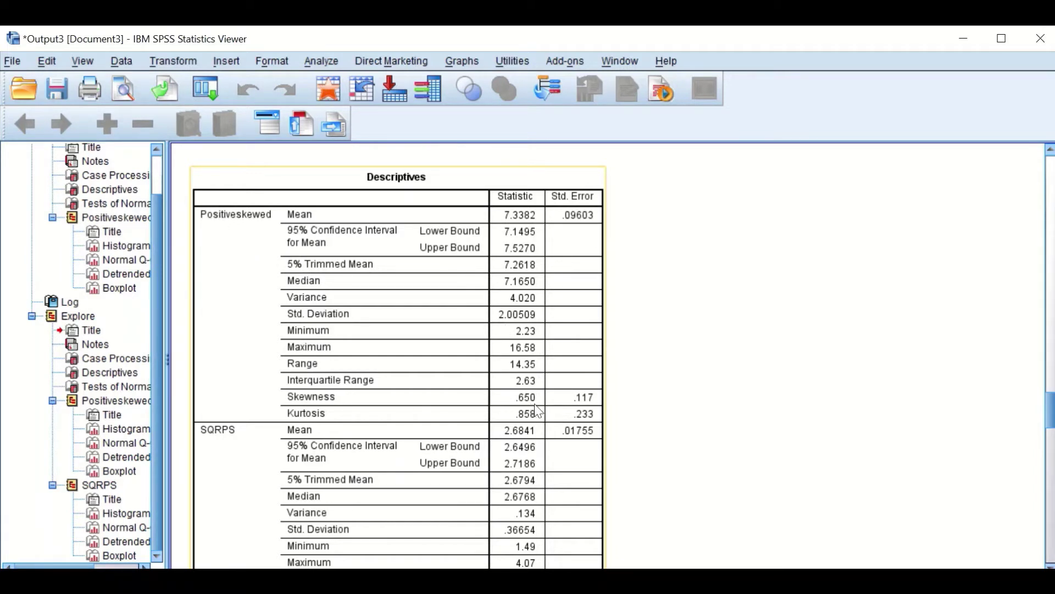
scroll(538, 408, down, 2)
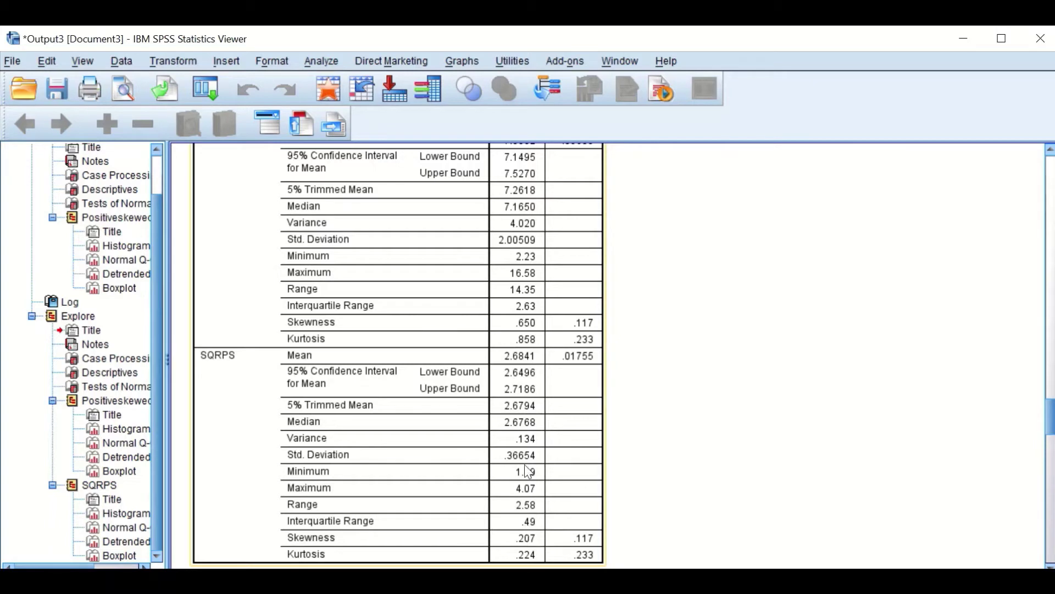
scroll(527, 471, down, 2)
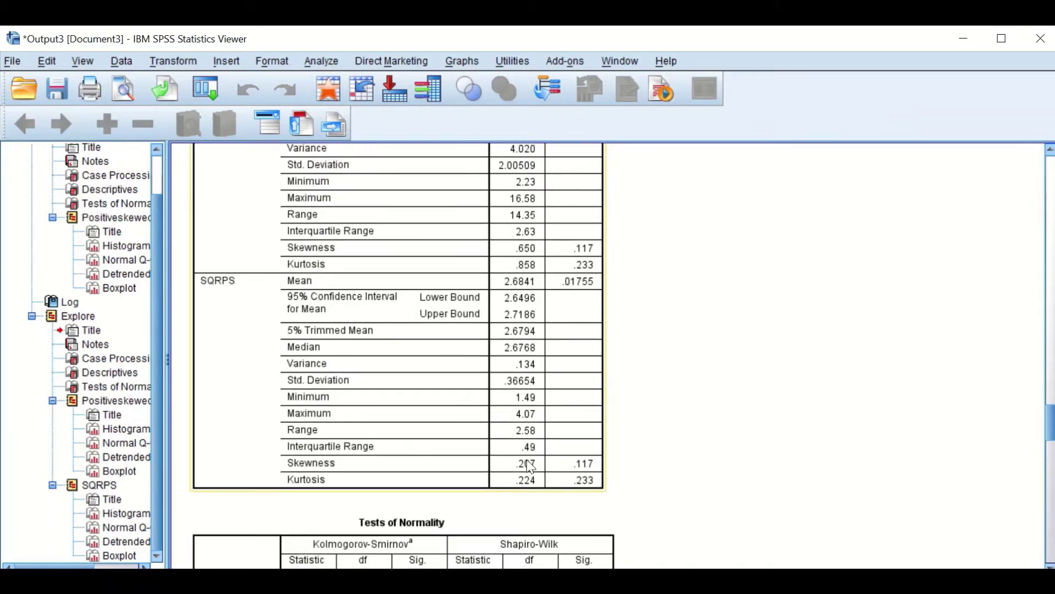
scroll(530, 468, down, 4)
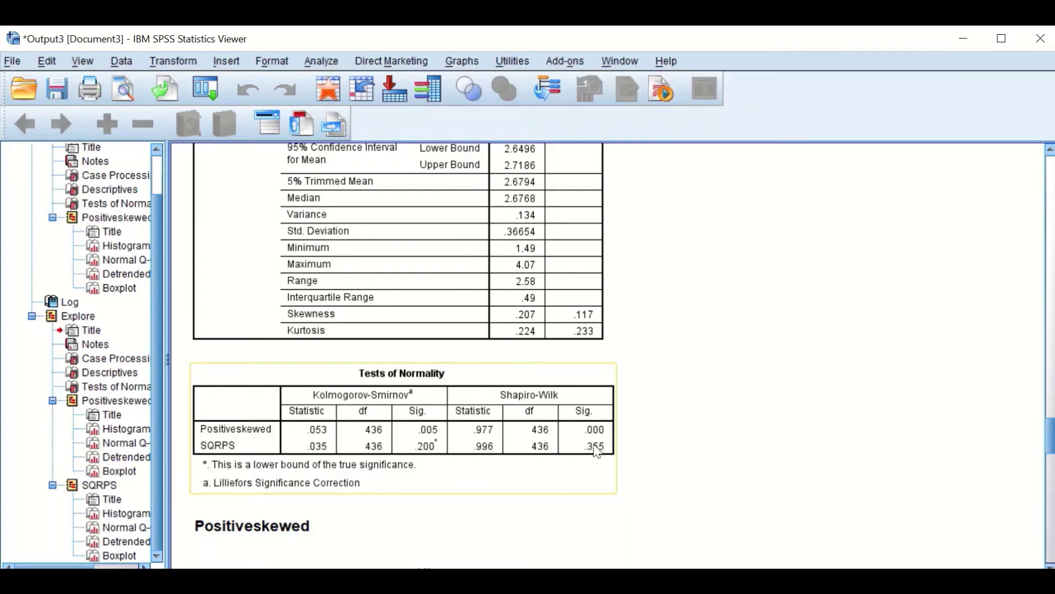
Step: Compare the histograms and normal Q-Q plots of Positiveskewed and SQRPS, ending on the SQRPS histogram
scroll(578, 453, down, 5)
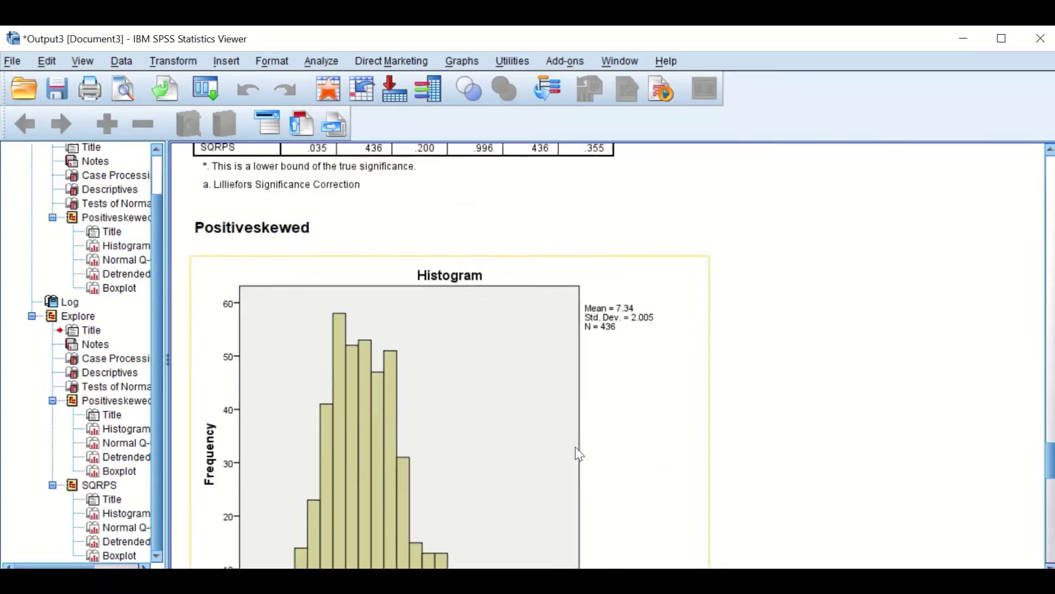
scroll(579, 454, down, 3)
scroll(580, 454, down, 15)
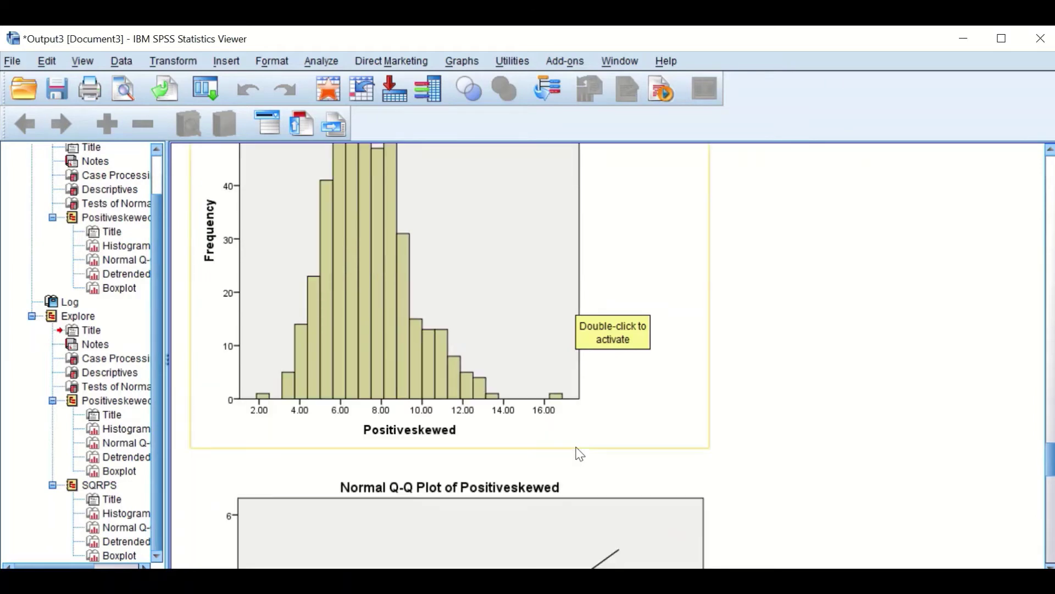
scroll(582, 454, up, 10)
scroll(582, 453, down, 5)
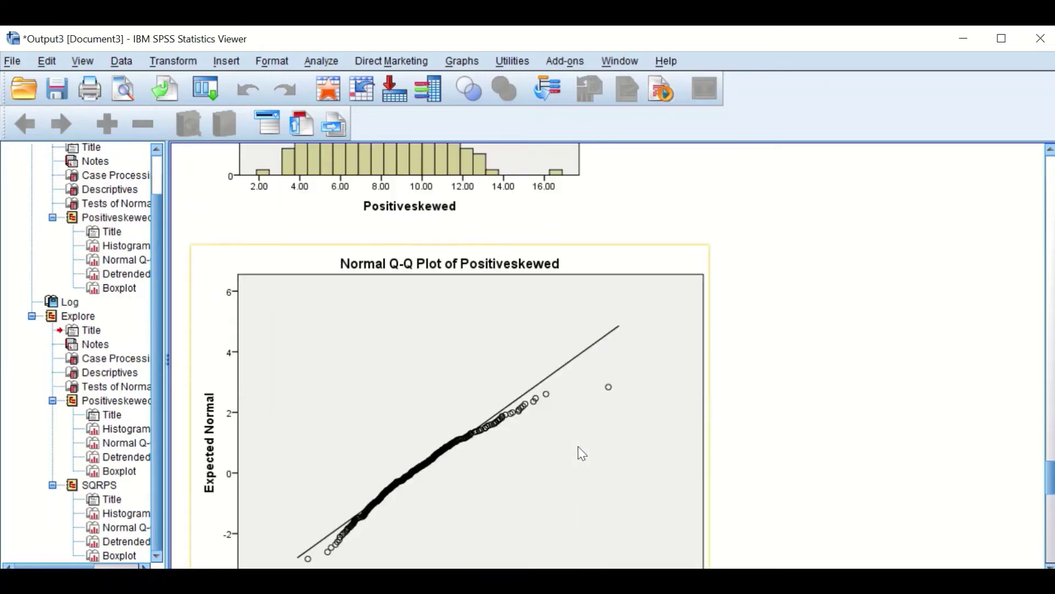
scroll(583, 453, down, 15)
scroll(585, 451, up, 15)
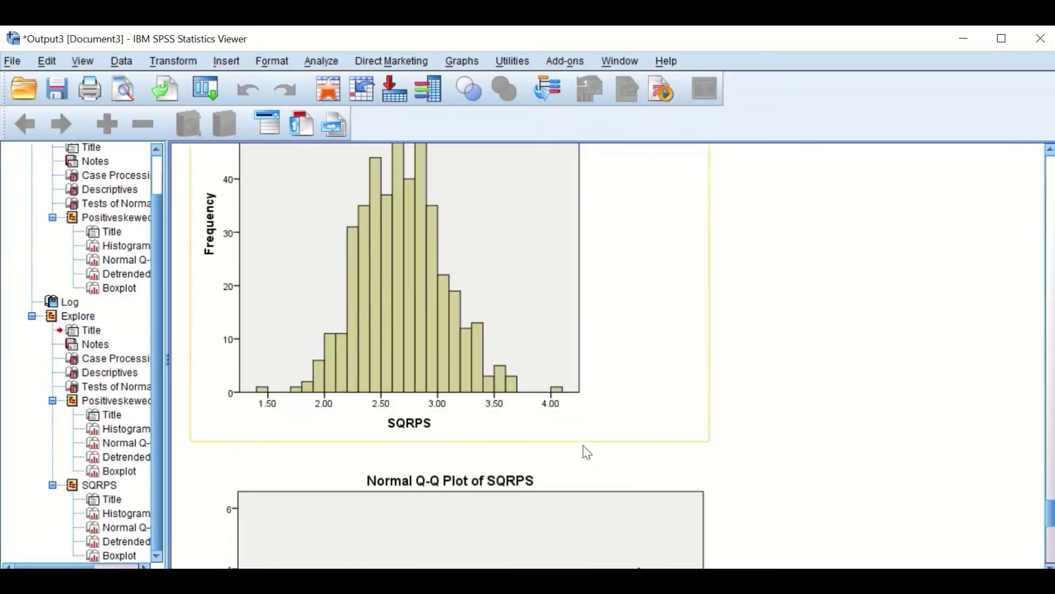
scroll(602, 440, up, 3)
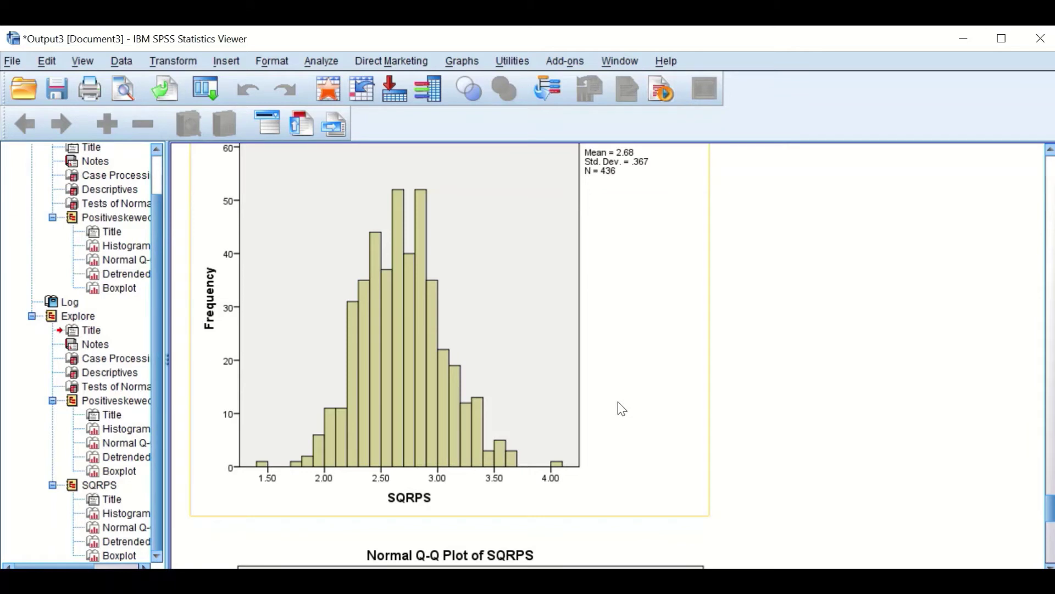
click(732, 319)
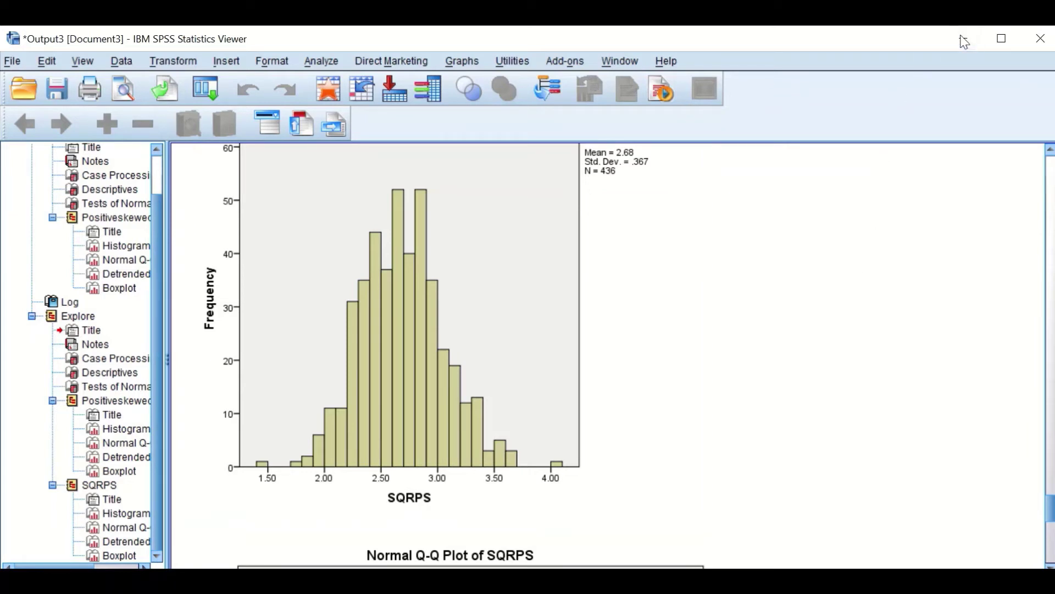
Step: Close the output document without saving it and return to the data set
click(1040, 38)
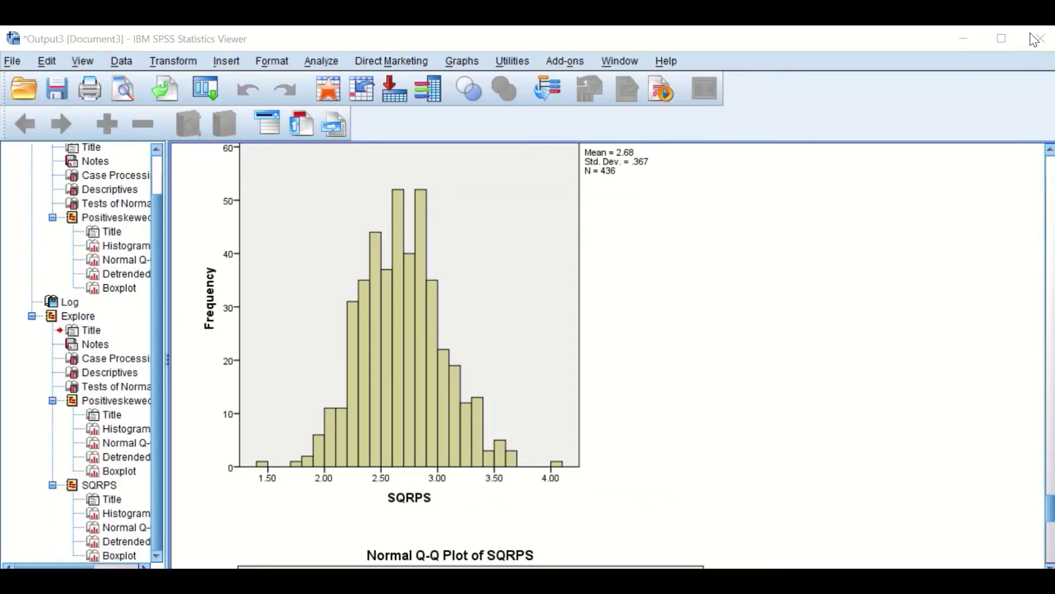
click(544, 345)
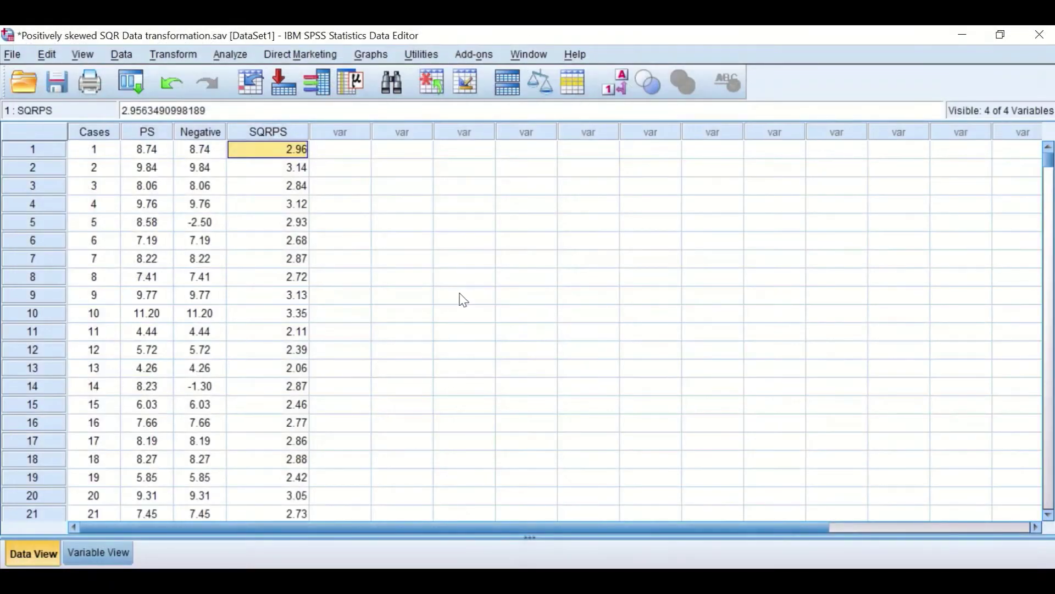
click(345, 174)
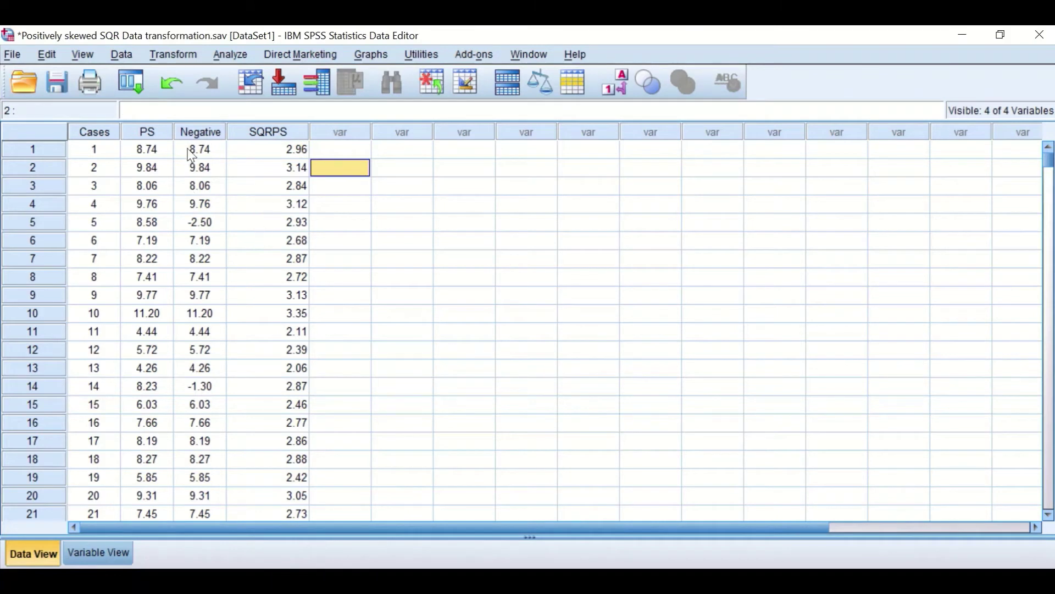
Step: Examine the negative values in the Negative column at cases 5 and 14
click(208, 224)
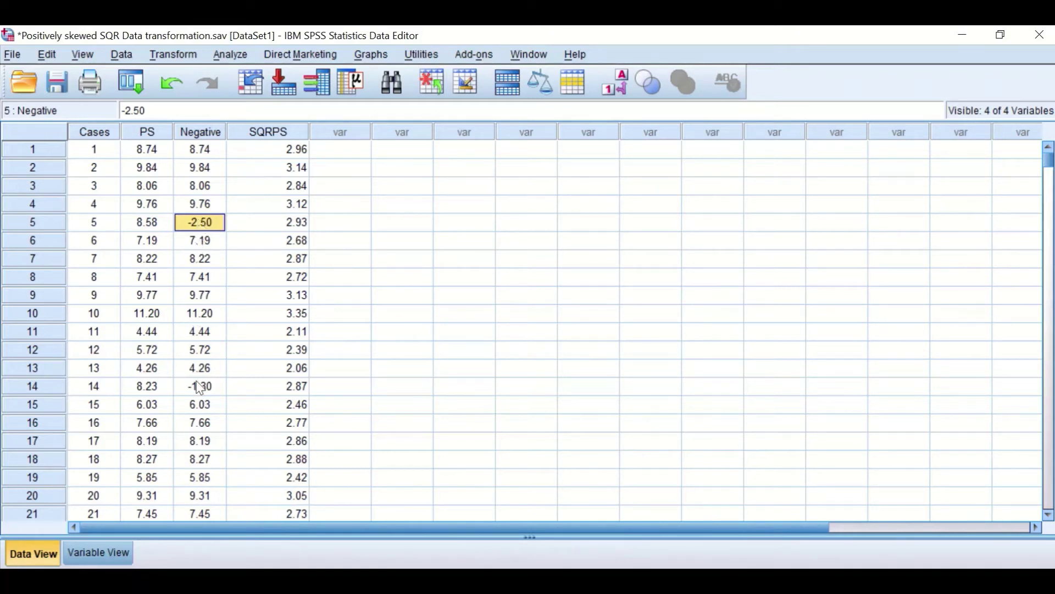
click(200, 388)
click(202, 227)
click(202, 389)
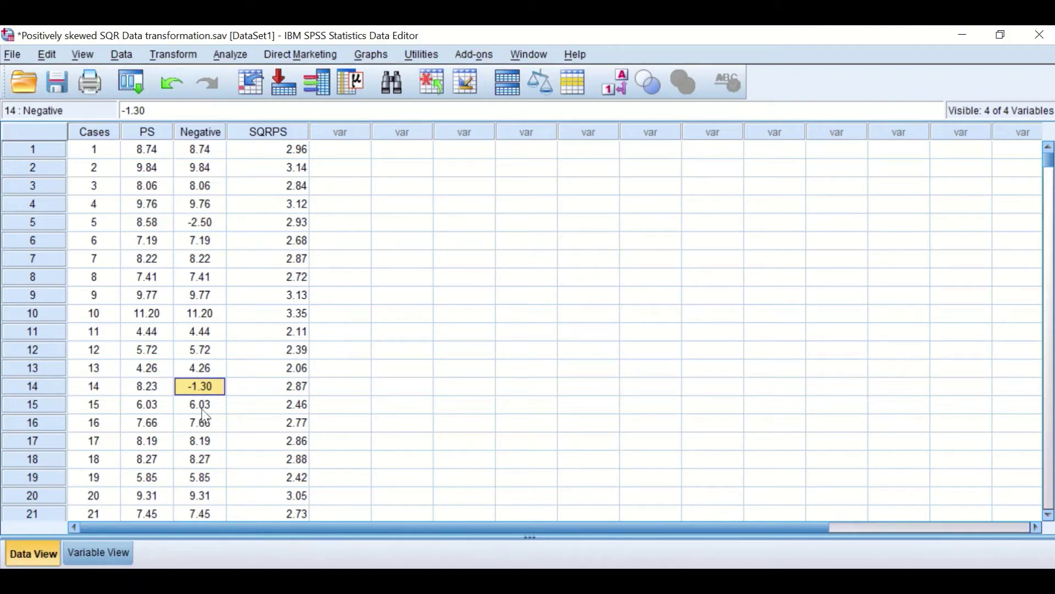
click(401, 188)
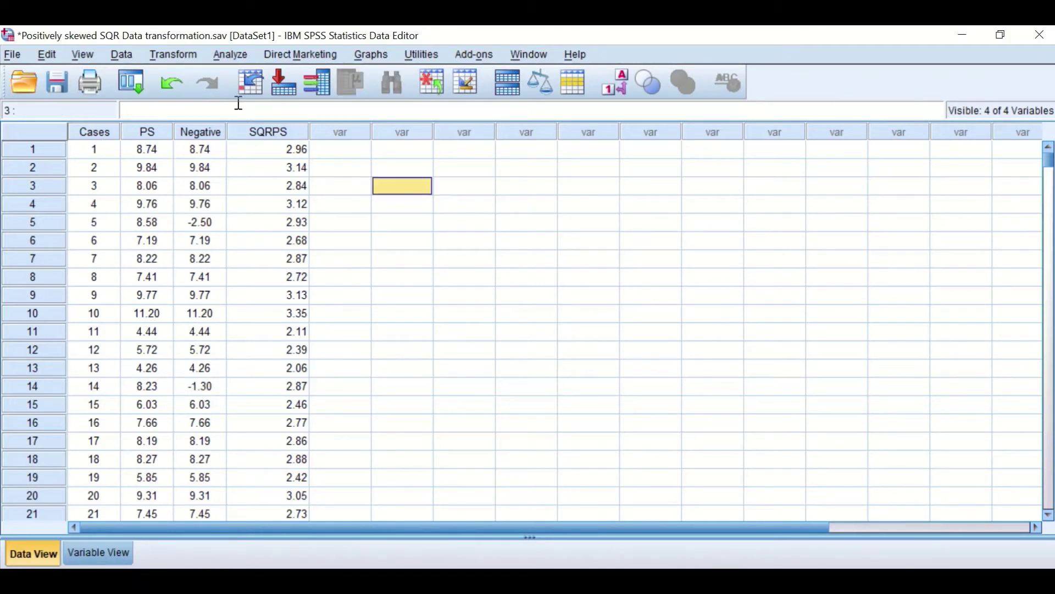
Step: Start a new Compute Variable definition with the earlier settings cleared and name the target variable SQRTNegative
click(174, 55)
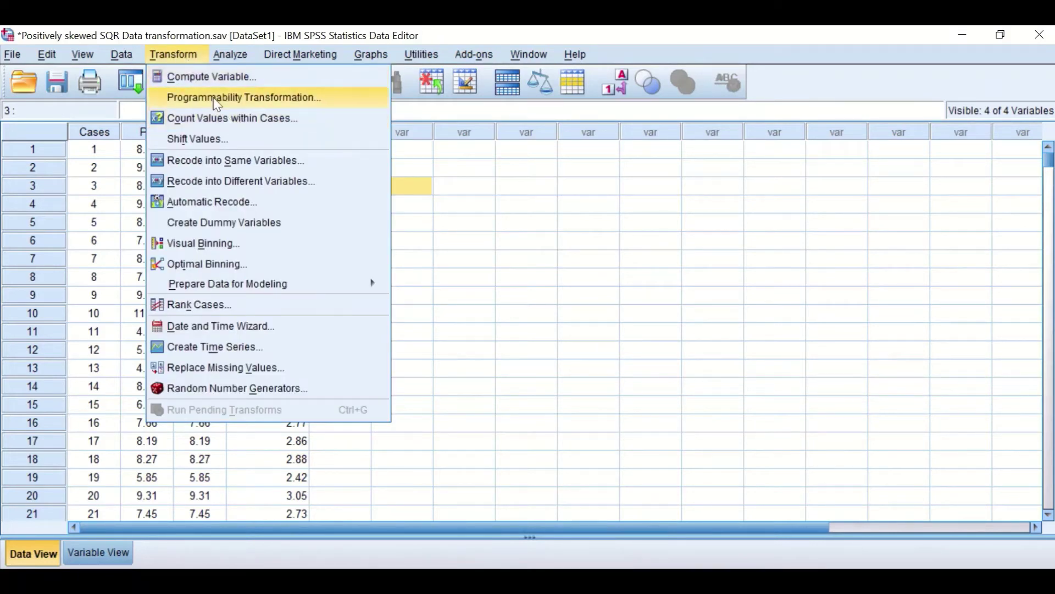
click(209, 81)
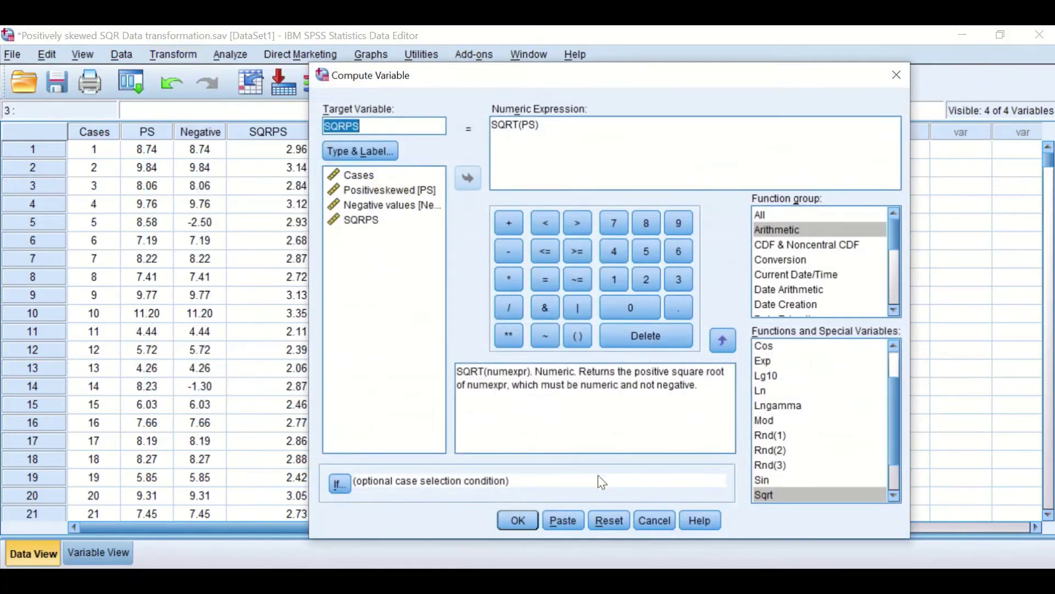
click(609, 520)
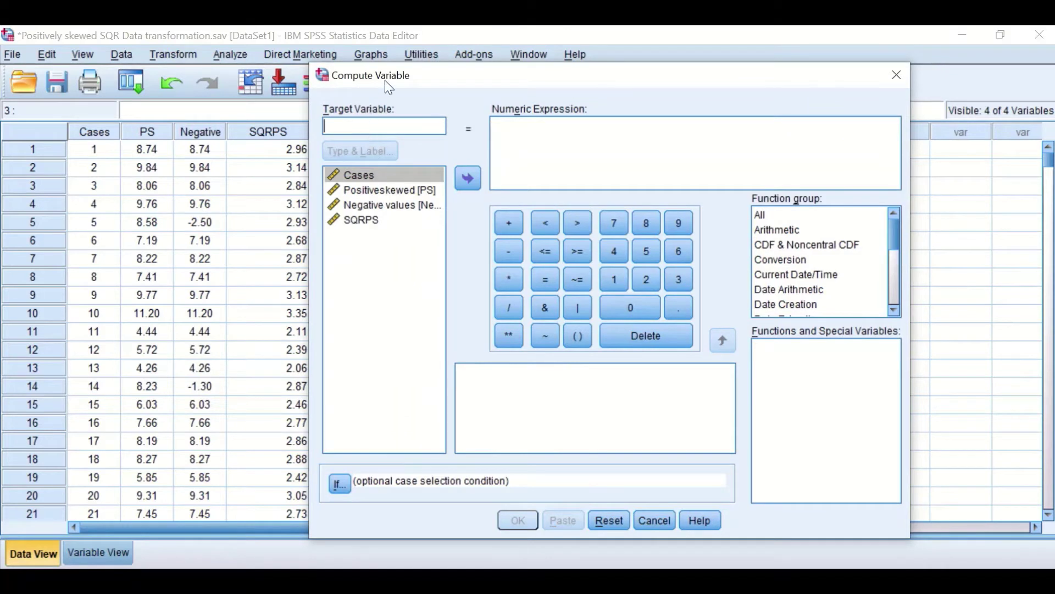
drag(385, 81, 538, 78)
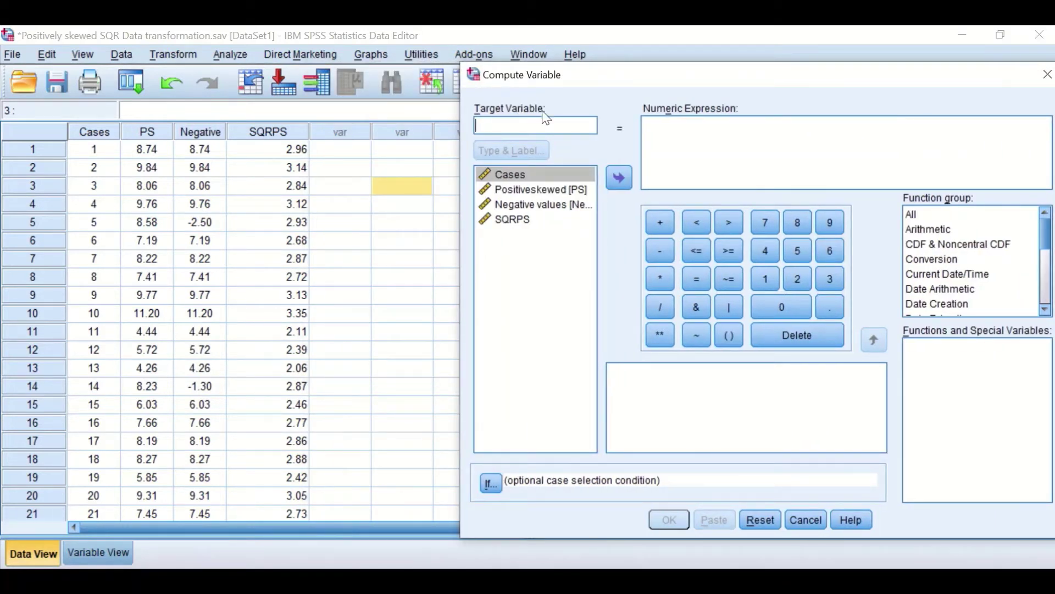
text(SQRT)
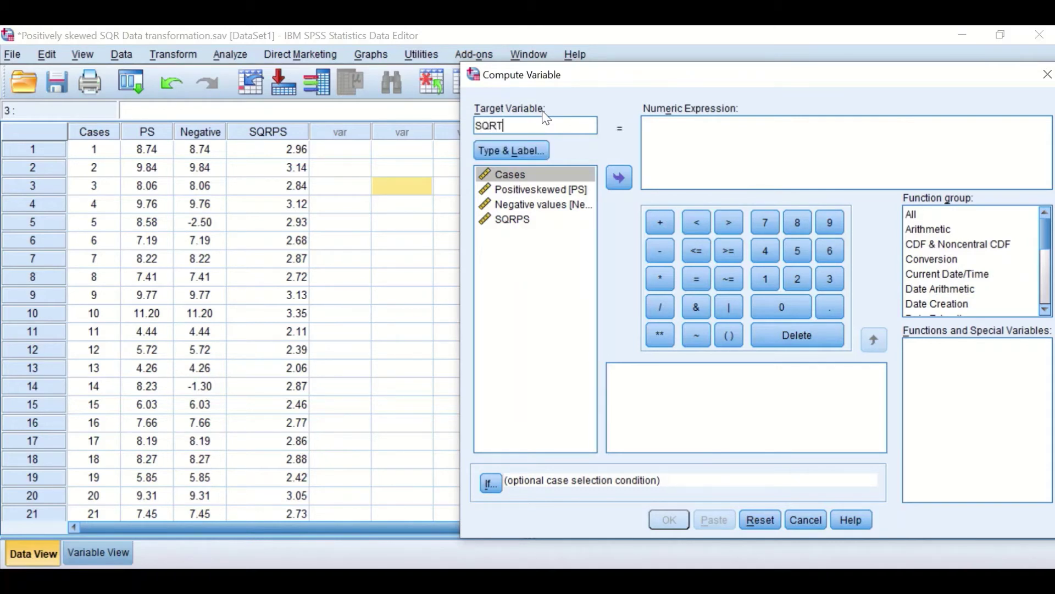
text(Negative)
Step: Insert the Sqrt function from the Arithmetic group into the numeric expression for SQRTNegative
drag(892, 77, 750, 71)
click(789, 223)
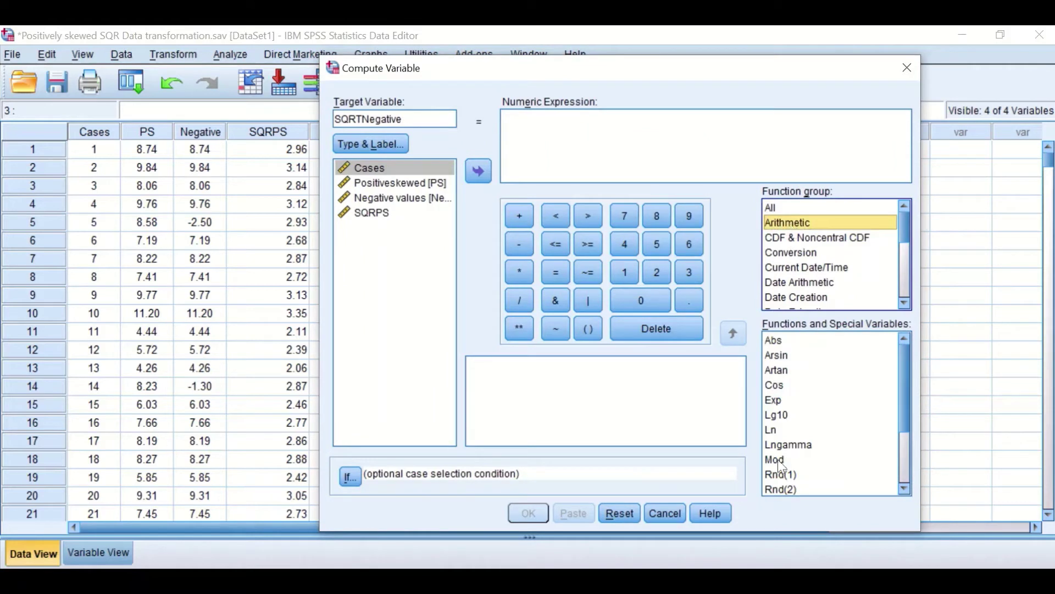
scroll(792, 448, down, 2)
drag(772, 446, 544, 131)
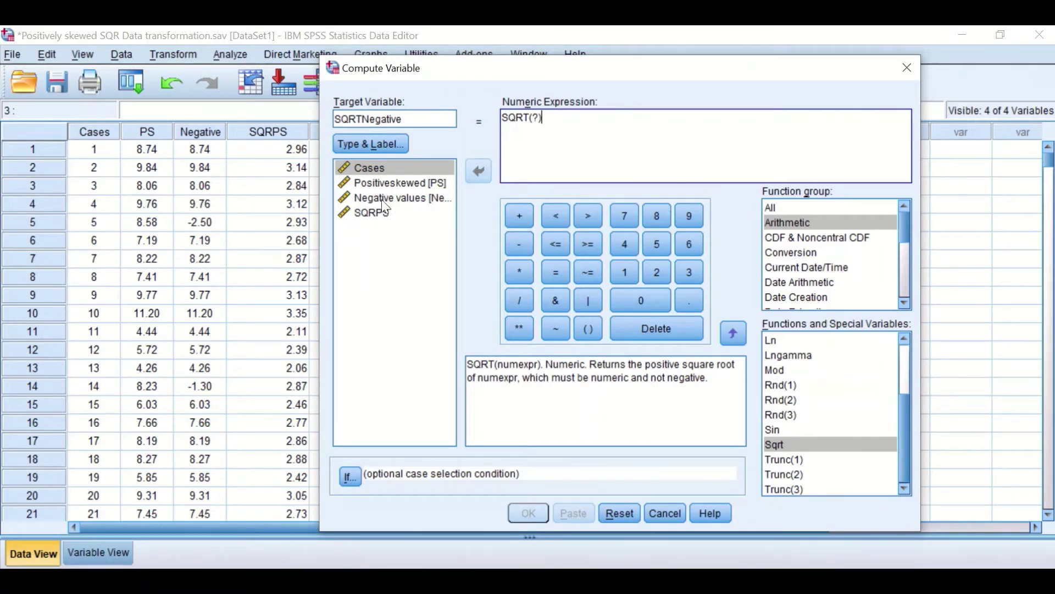
Step: Replace the placeholder in the SQRT expression with the Negative variable for the target SQRTNegative
double_click(537, 119)
key(BackSpace)
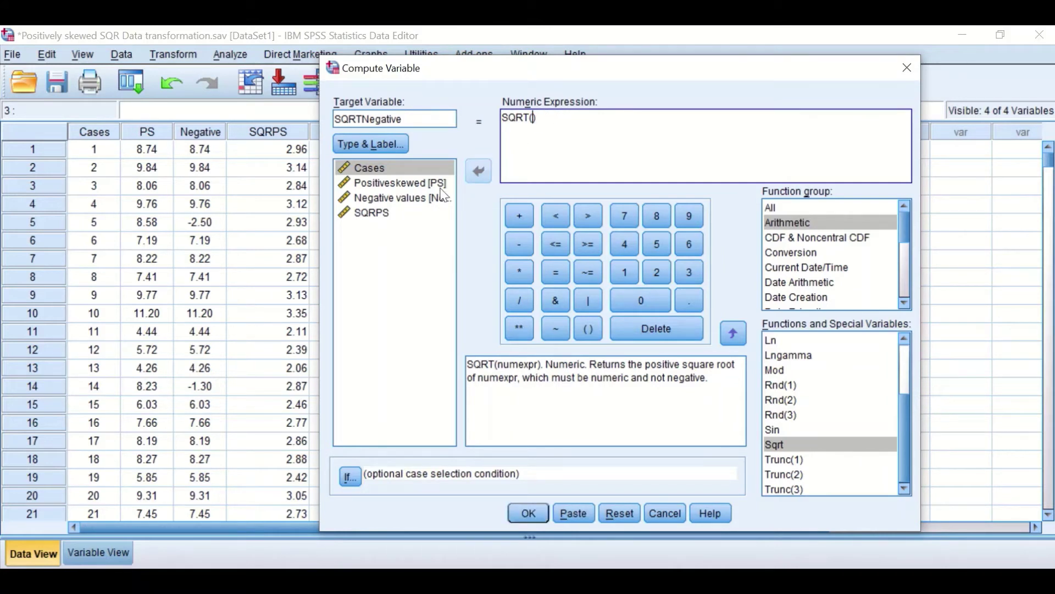
click(407, 197)
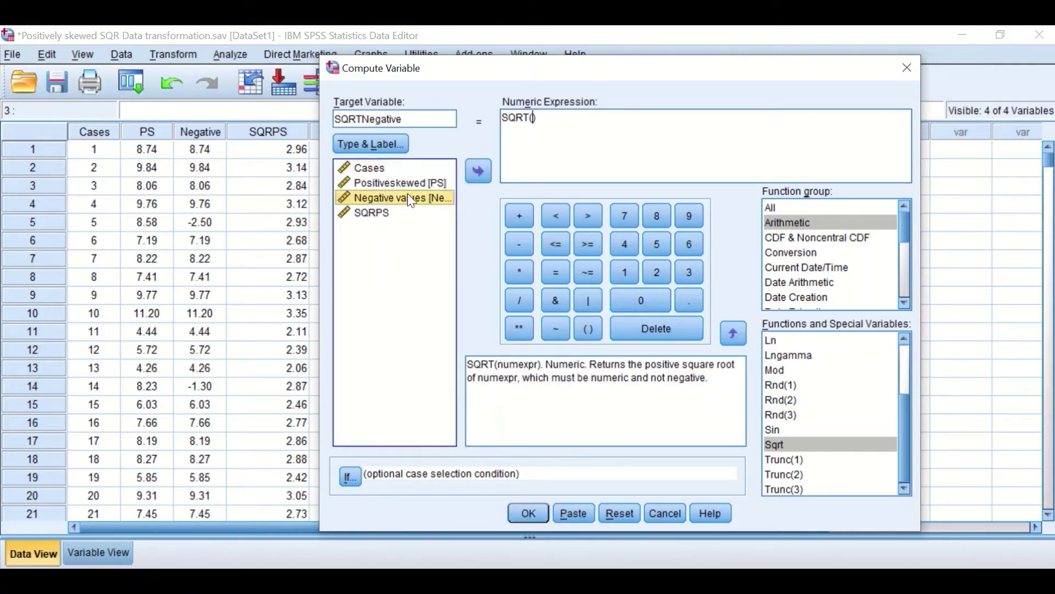
click(478, 171)
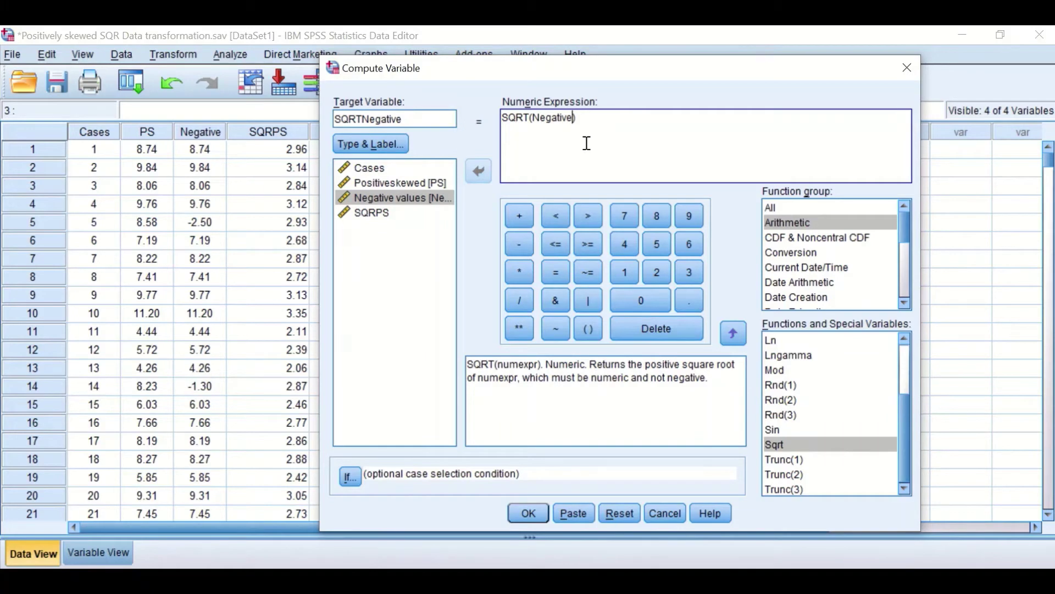
Step: Add the constant 4 to Negative inside the square root, compute SQRTNegative, and return to the data
drag(705, 75, 832, 67)
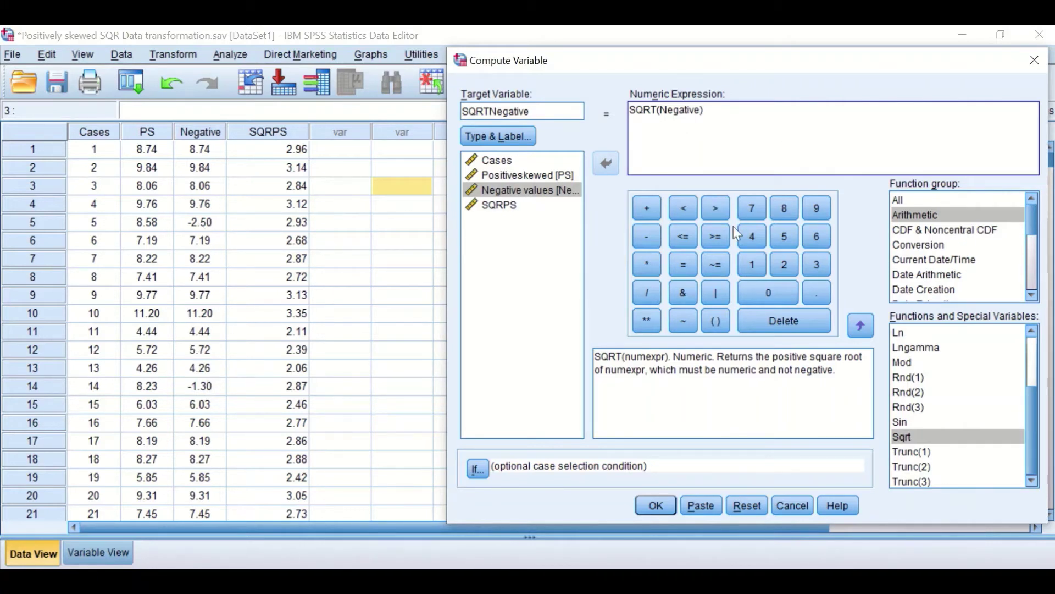
click(647, 213)
text(4)
click(654, 505)
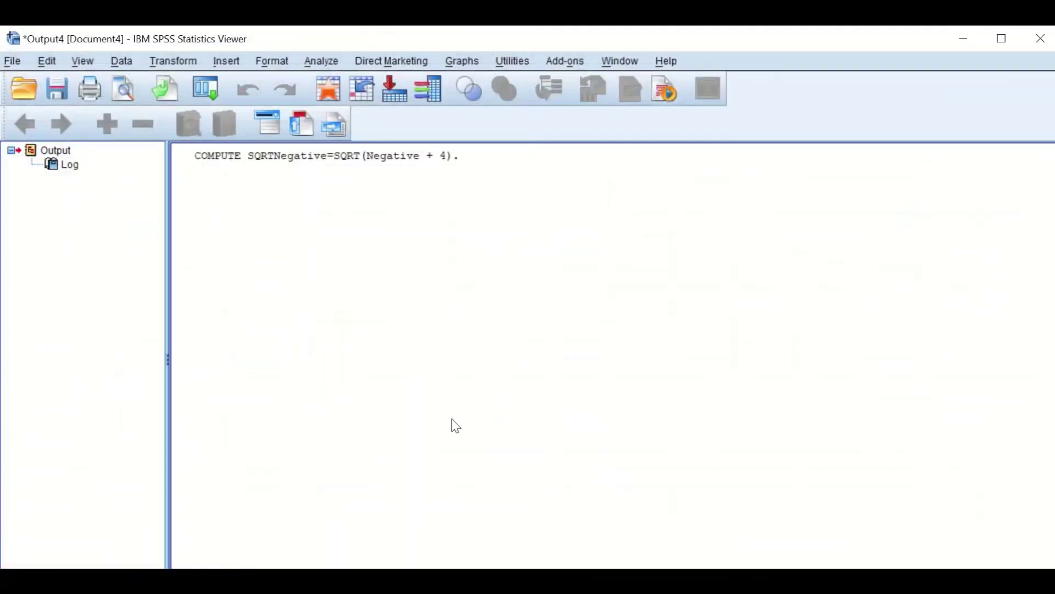
click(961, 37)
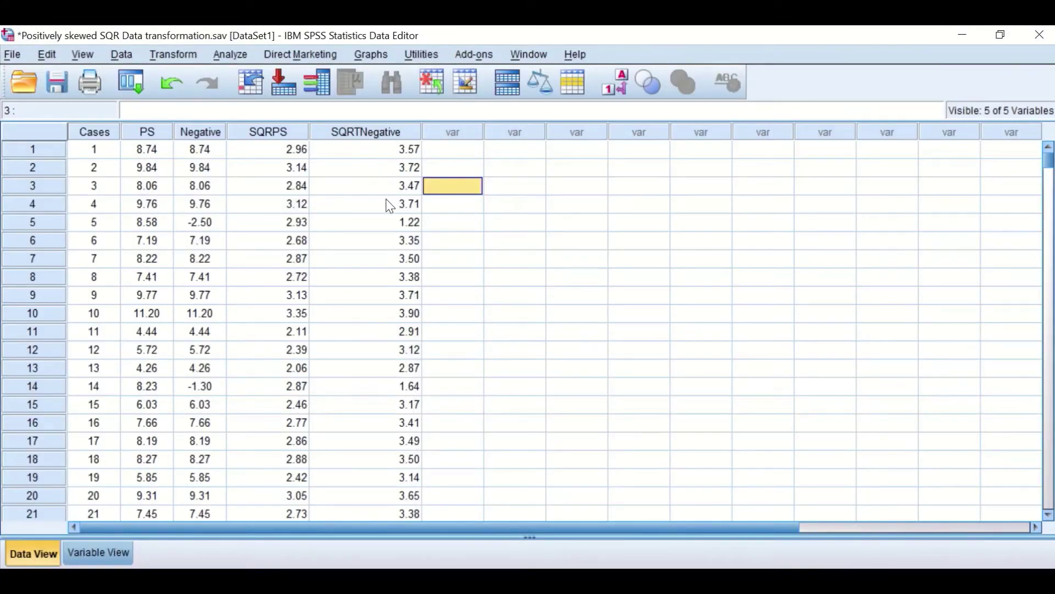
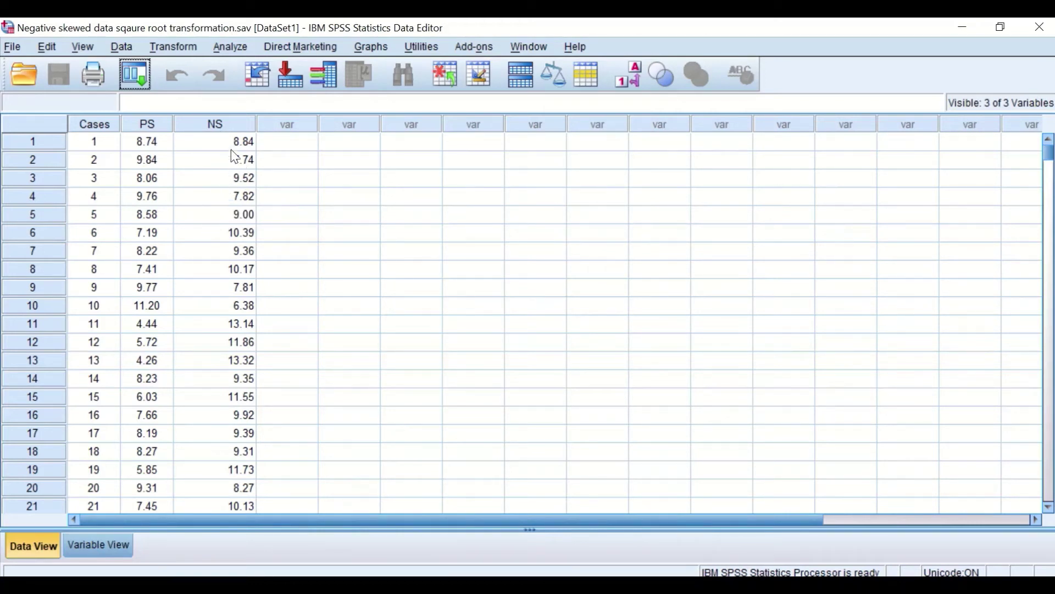
Step: Start an Explore analysis under Descriptive Statistics with NS as the dependent variable
click(232, 47)
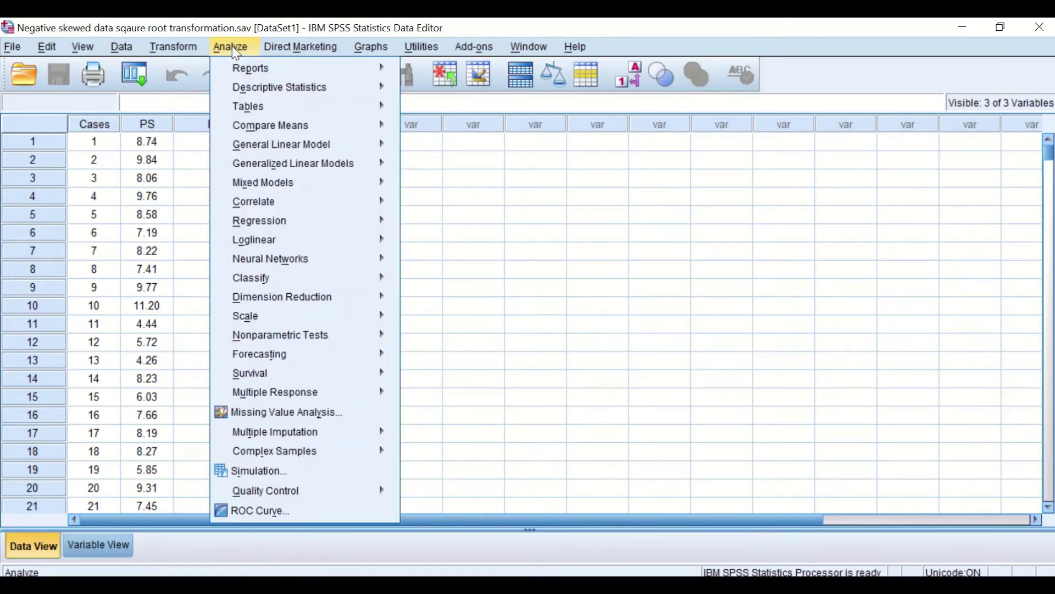
mouse_move(241, 88)
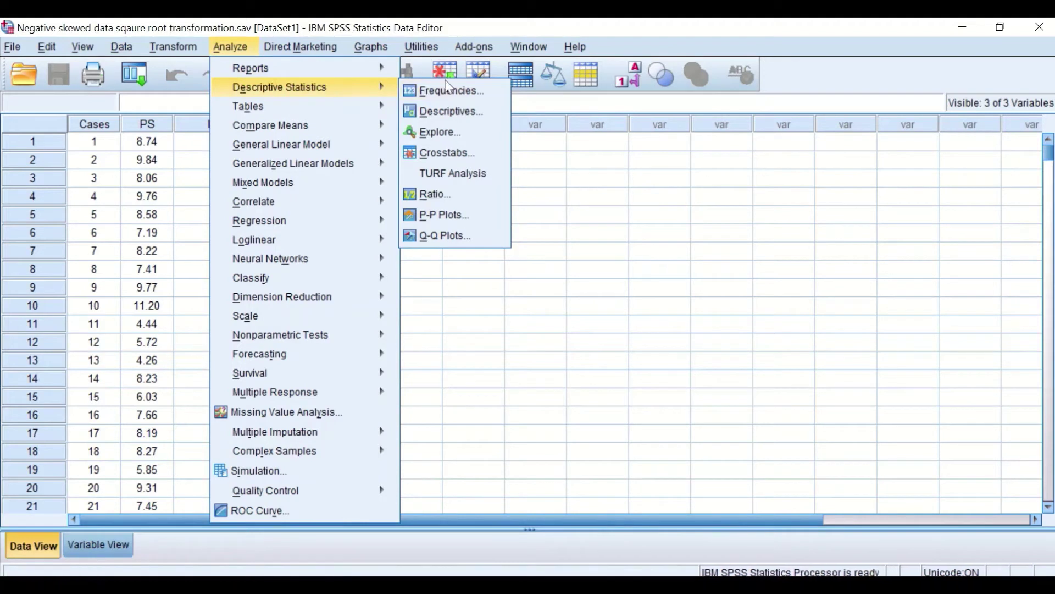
click(435, 134)
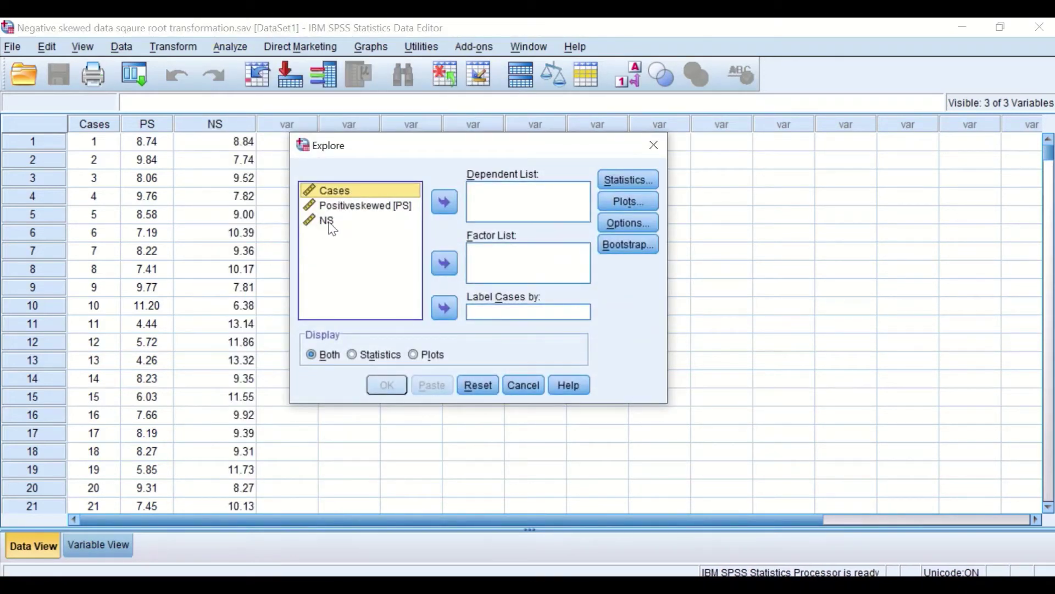
drag(330, 222, 539, 208)
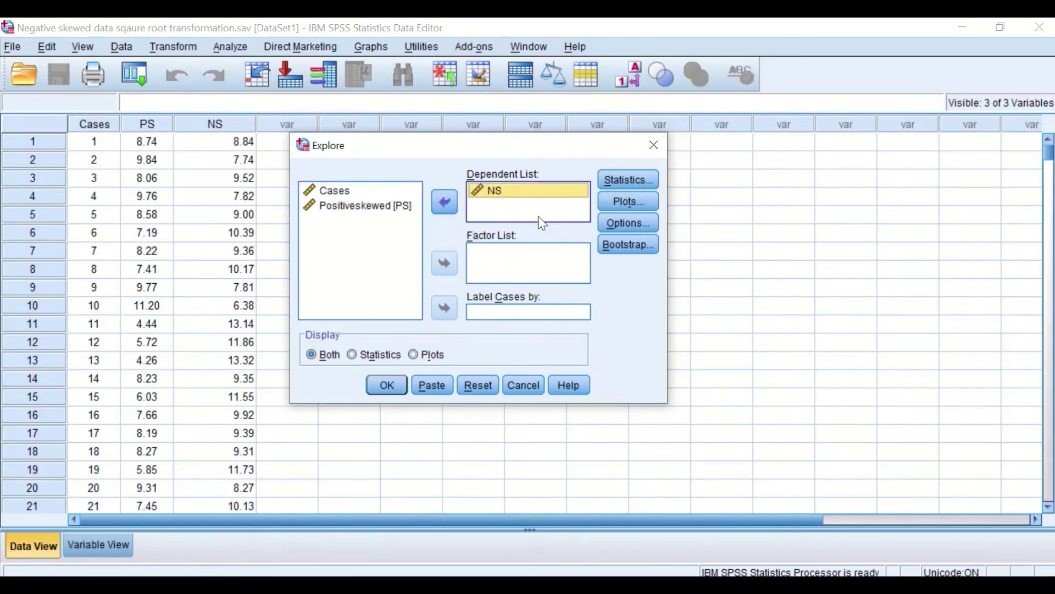
Step: Set the Explore plots to histogram and normality plots with tests, without stem-and-leaf, and run the analysis
click(630, 205)
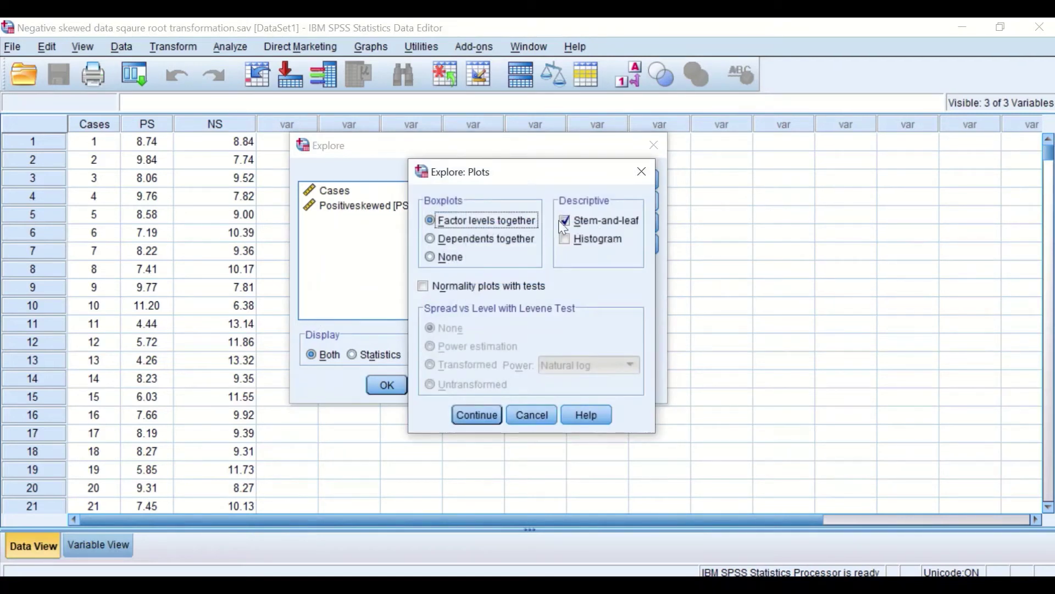
click(571, 223)
click(566, 240)
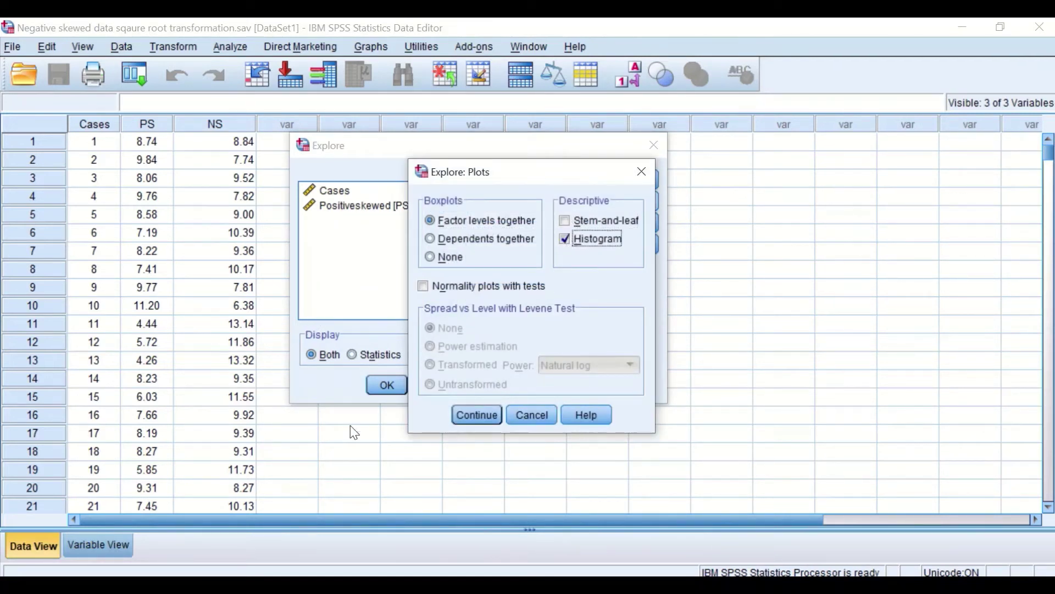
click(423, 286)
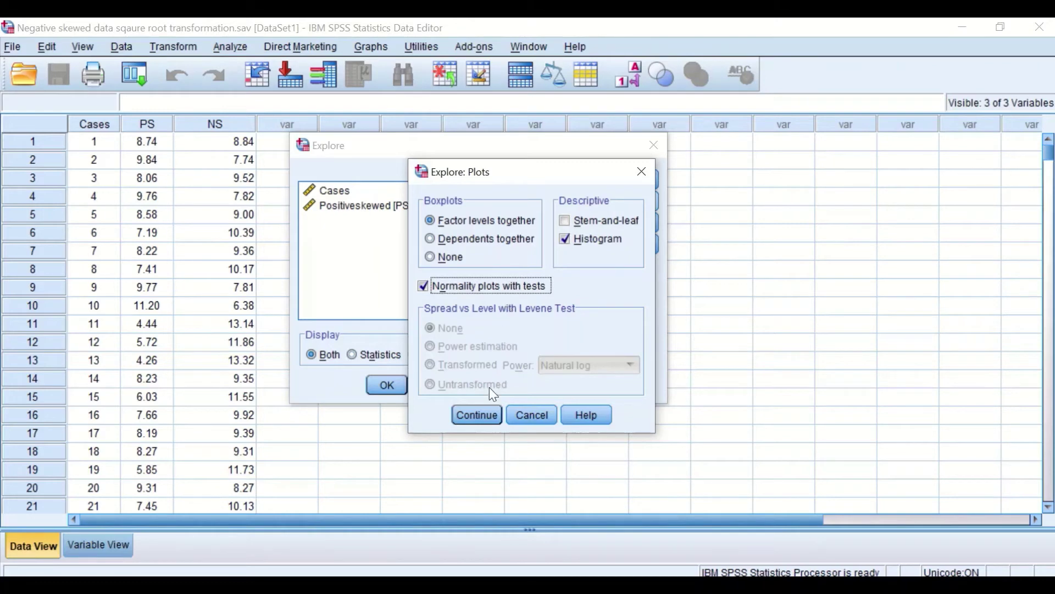
click(477, 418)
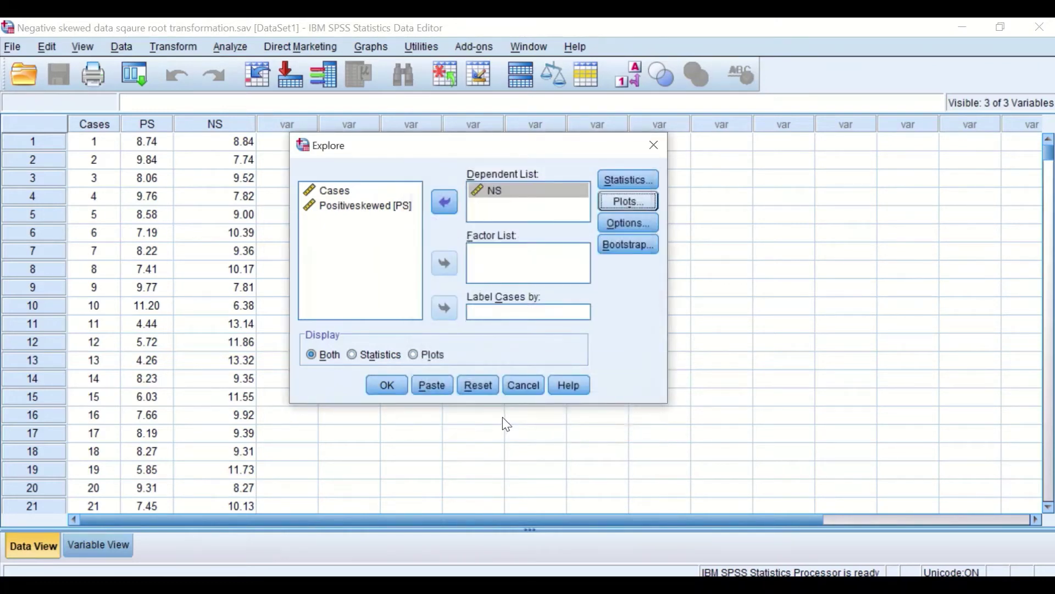
click(392, 385)
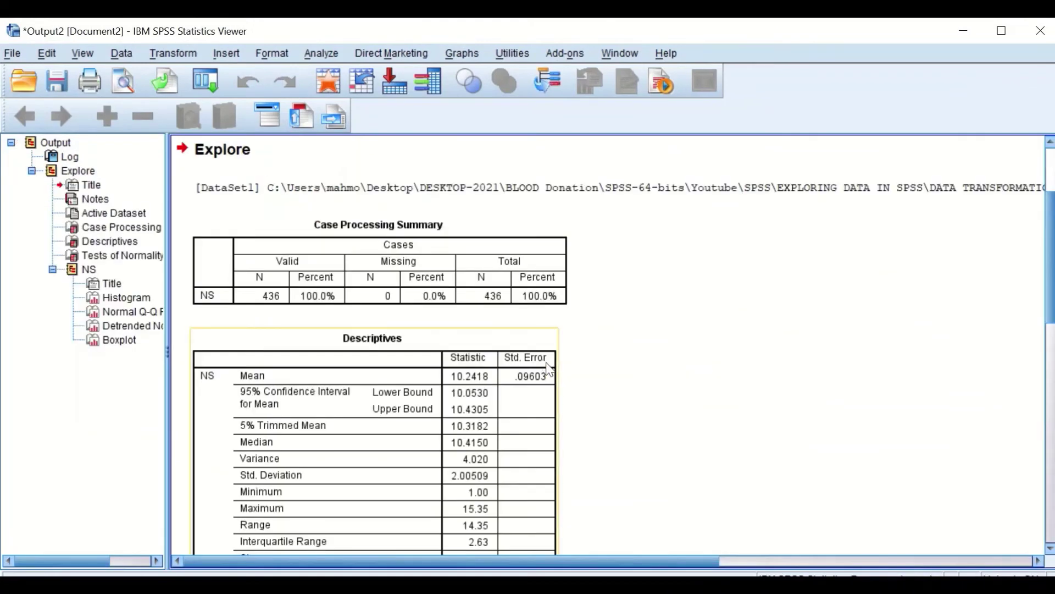
Step: Examine the Descriptives table for NS, including skewness and kurtosis, and the Tests of Normality
scroll(568, 378, up, 5)
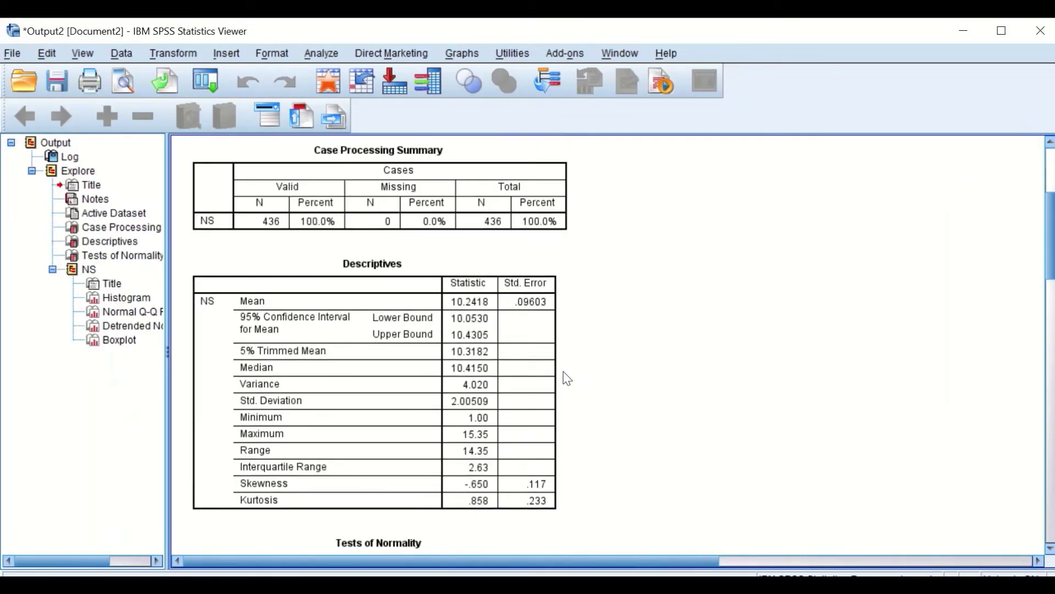
scroll(568, 378, up, 3)
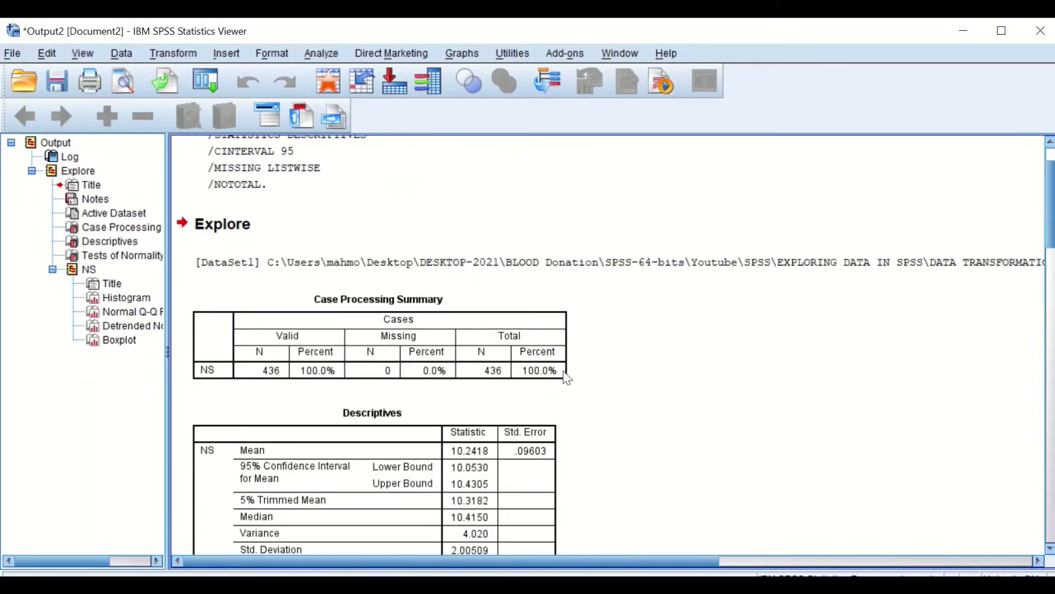
scroll(567, 378, down, 6)
scroll(568, 378, down, 6)
scroll(568, 378, up, 7)
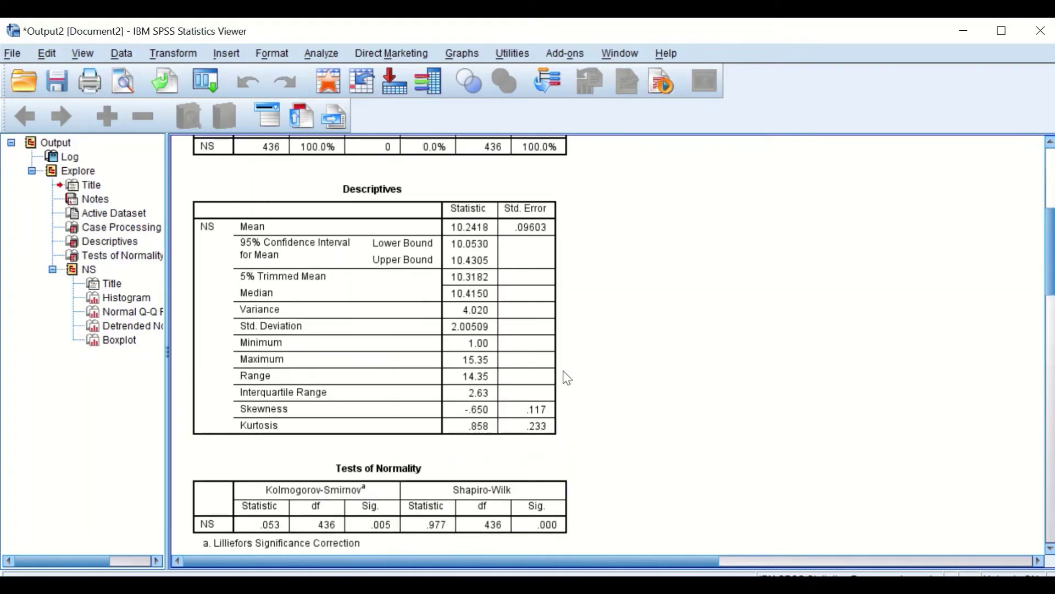
scroll(567, 378, up, 5)
scroll(568, 378, down, 3)
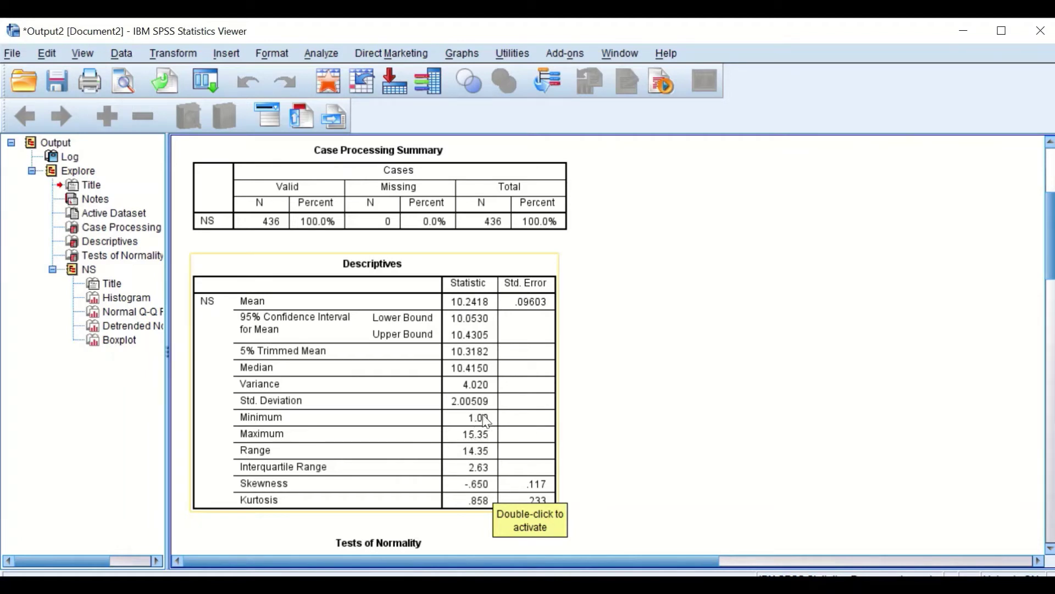
scroll(523, 401, down, 3)
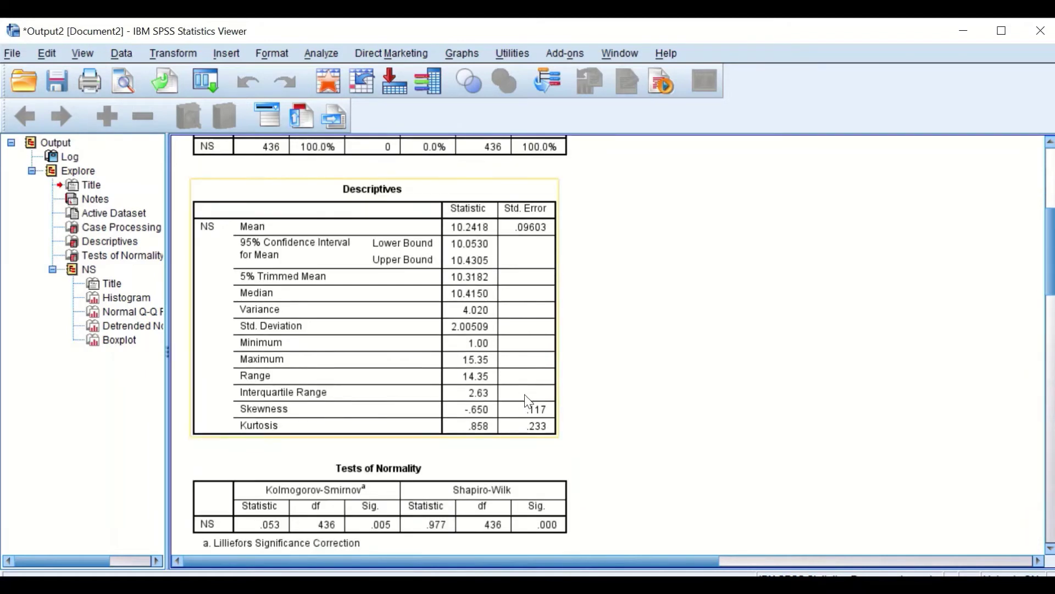
scroll(524, 395, down, 6)
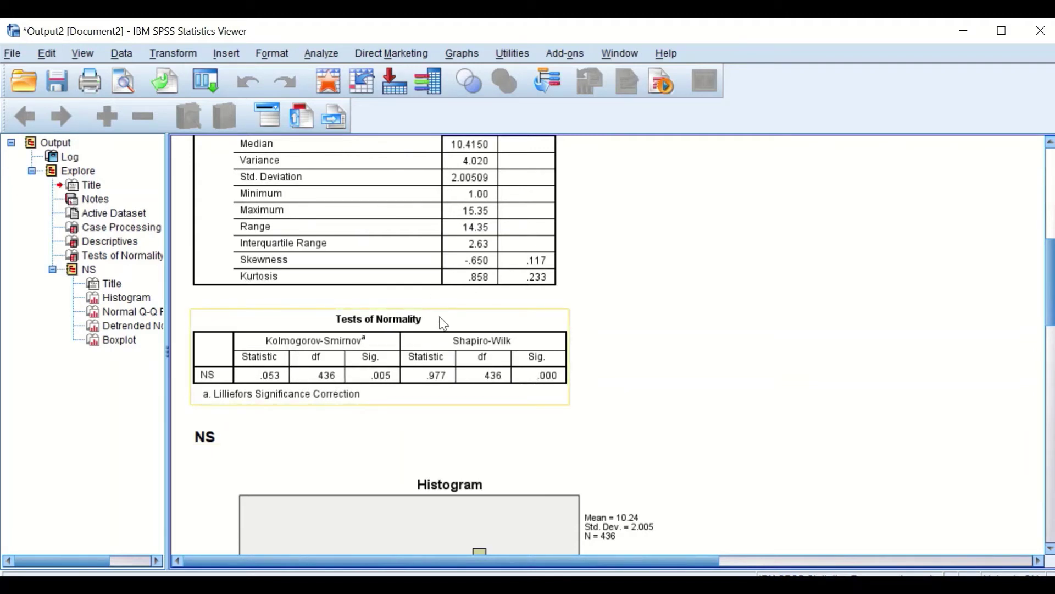
scroll(472, 331, up, 3)
Step: Examine the histogram, normal Q-Q plot and boxplot of NS, and review its skewness and normality test results again
scroll(489, 333, down, 9)
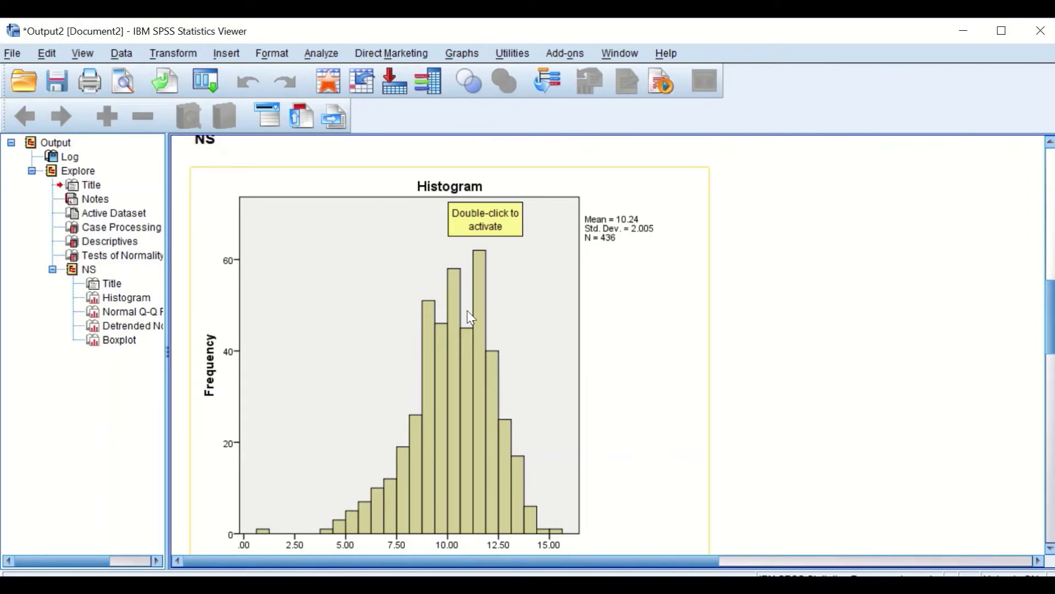
mouse_move(423, 22)
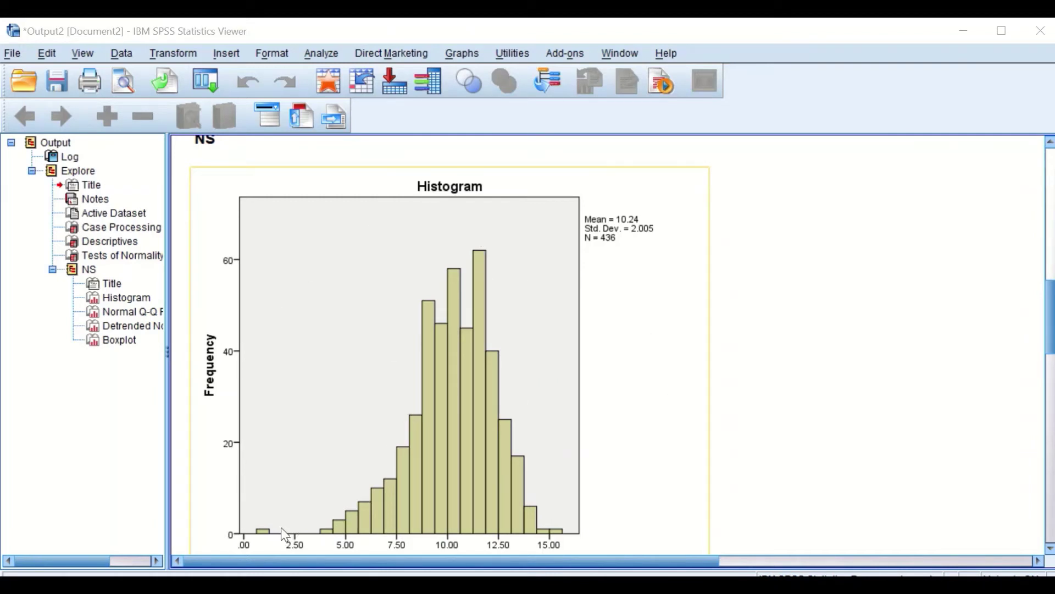
scroll(520, 424, down, 10)
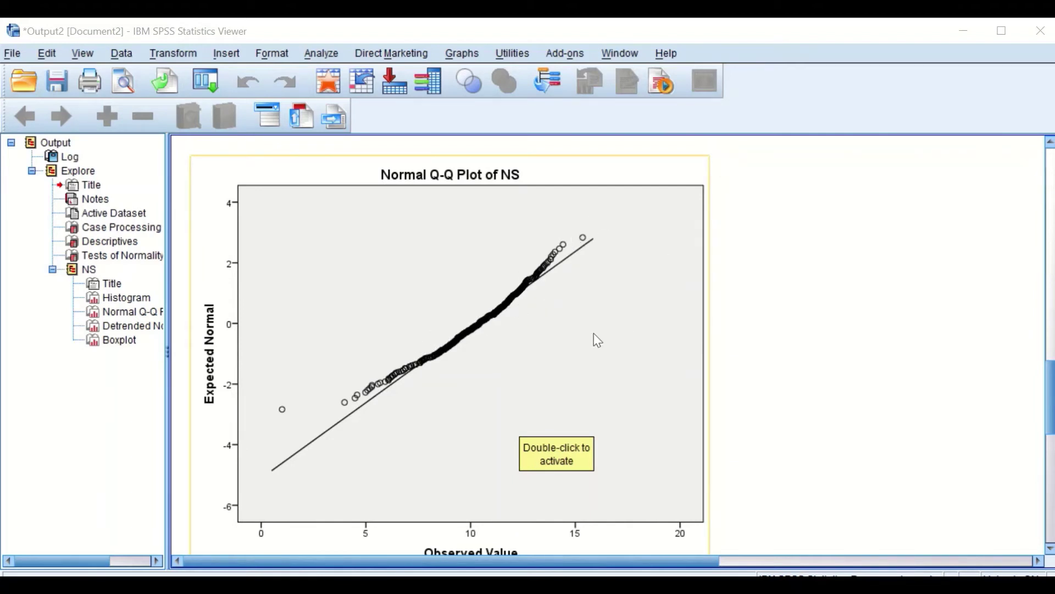
scroll(605, 342, down, 12)
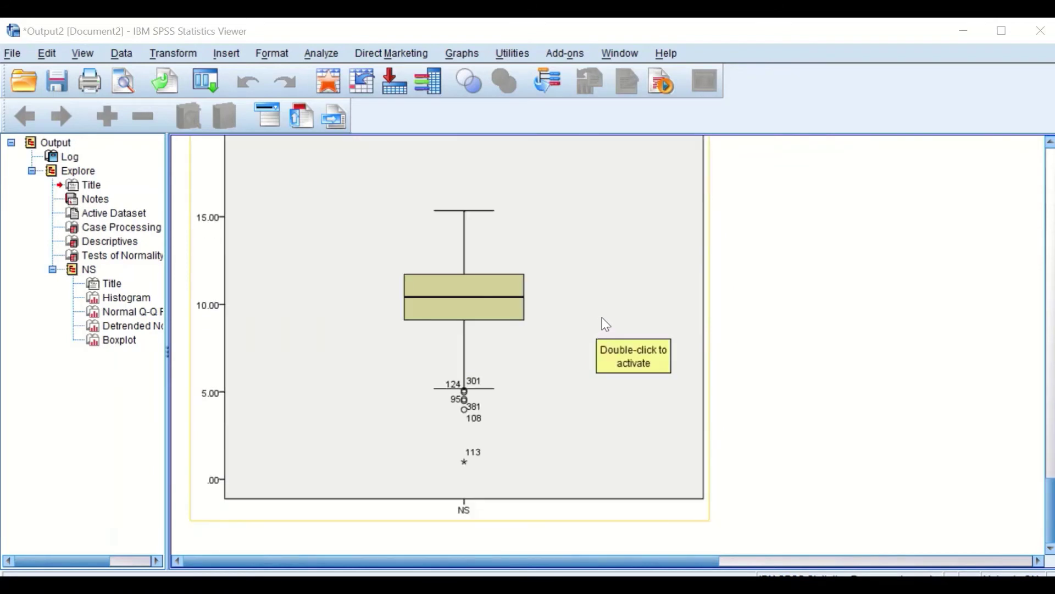
scroll(602, 319, up, 8)
scroll(607, 311, up, 5)
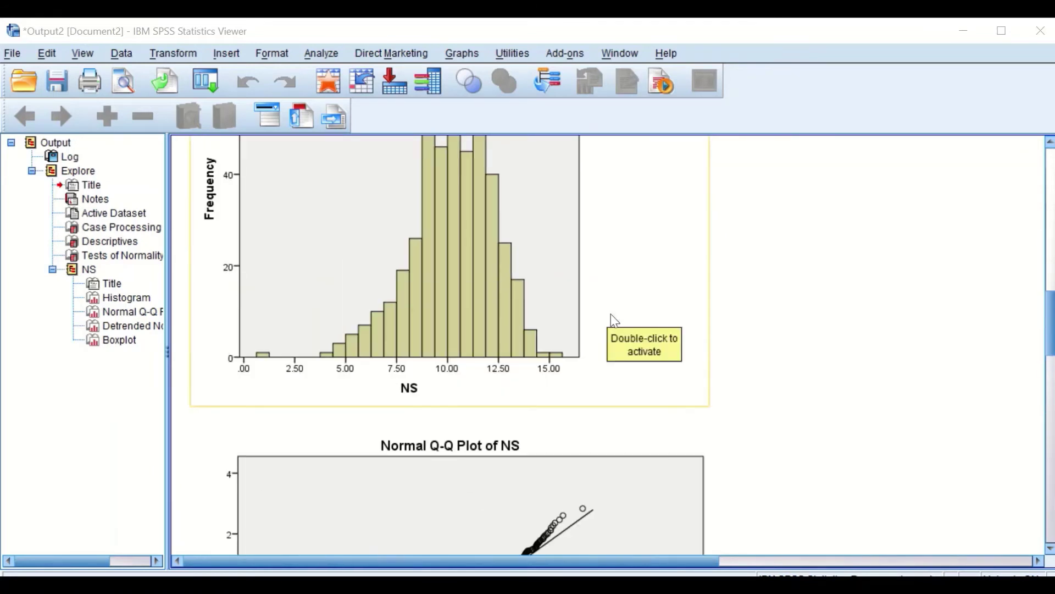
scroll(611, 315, up, 3)
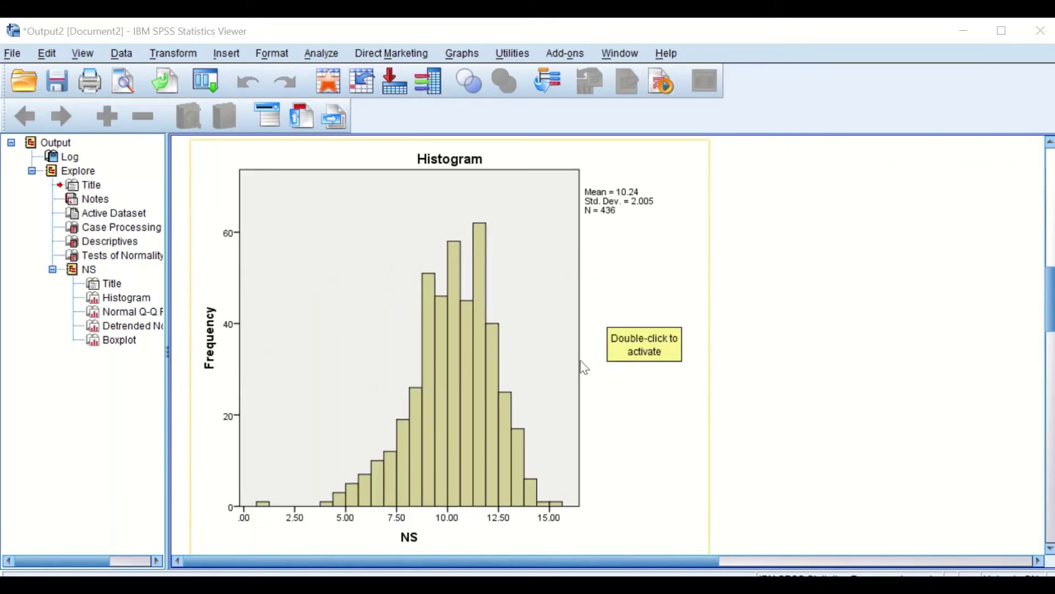
scroll(506, 337, up, 8)
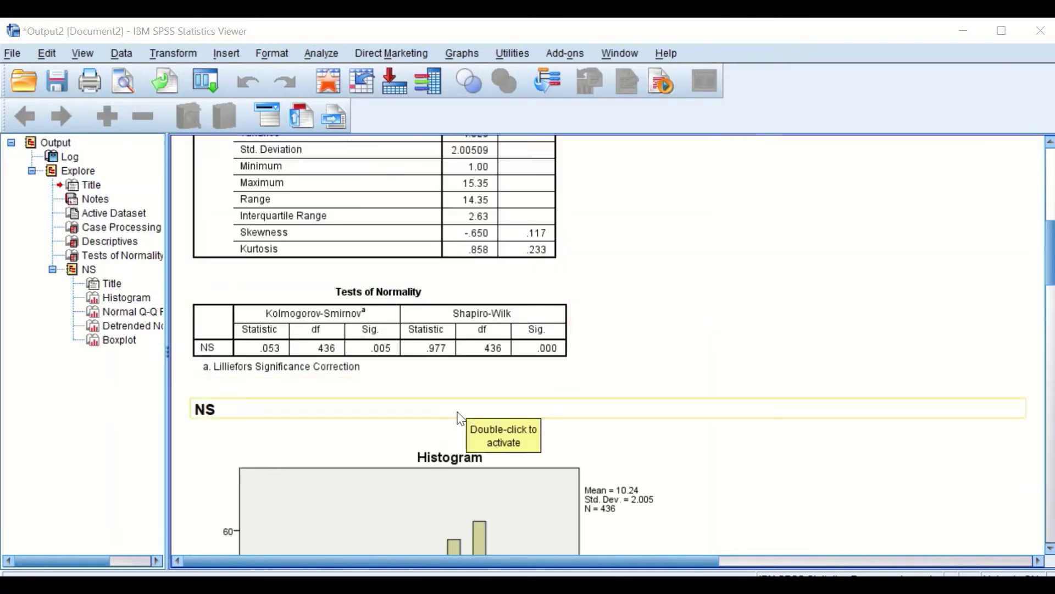
scroll(546, 480, down, 3)
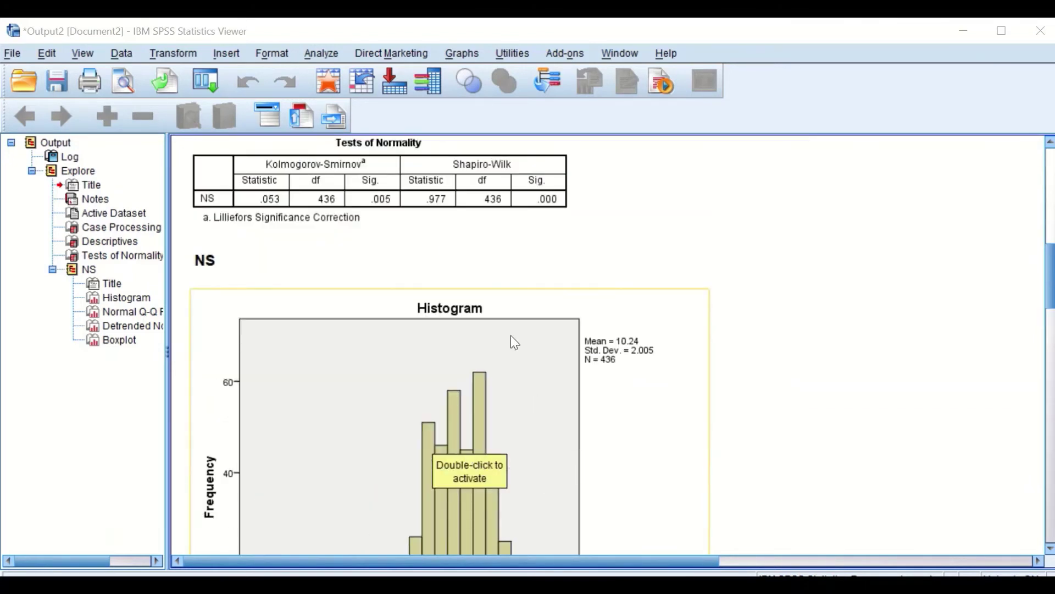
scroll(518, 347, up, 5)
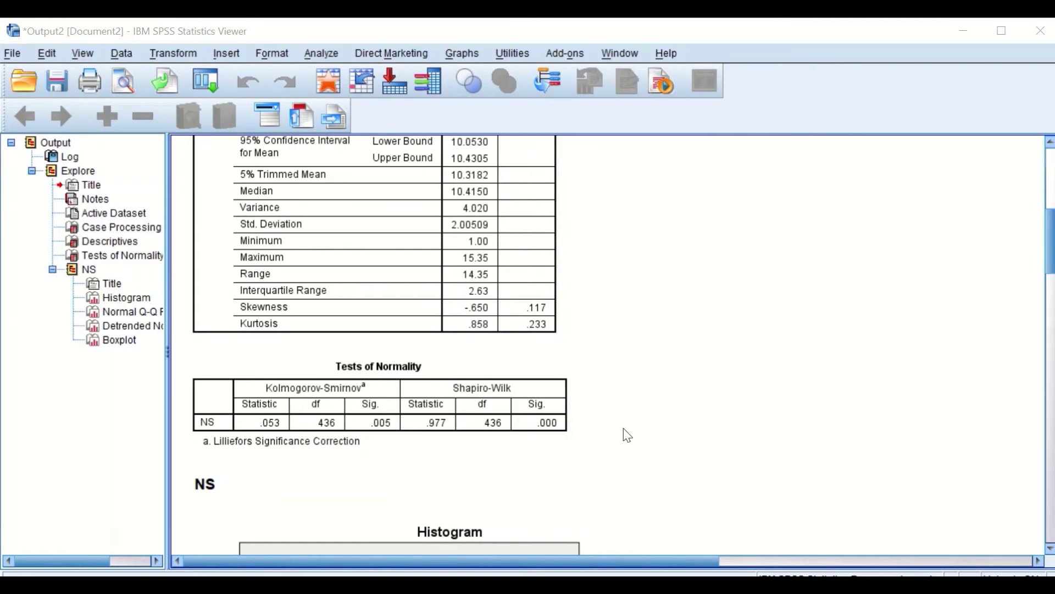
scroll(627, 435, up, 1)
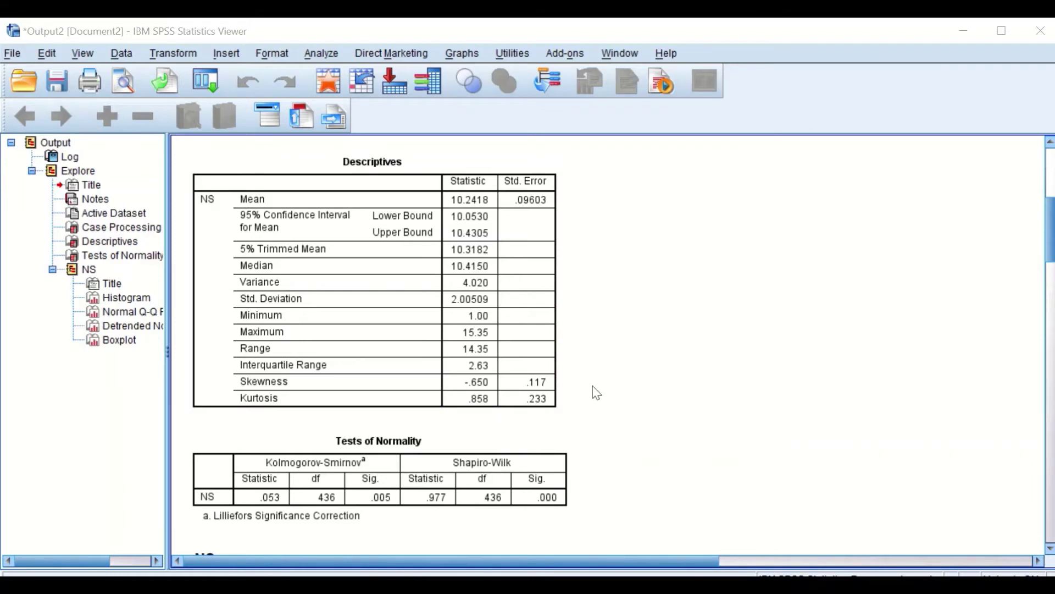
Step: Start a Compute Variable transformation on the dataset and name the target variable Datareflection
click(966, 31)
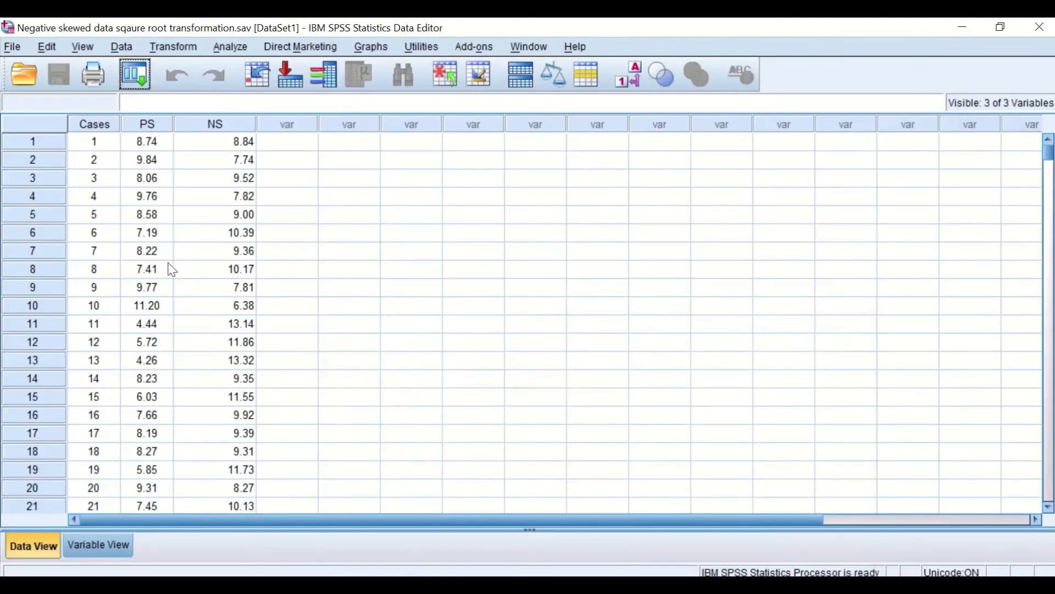
click(180, 49)
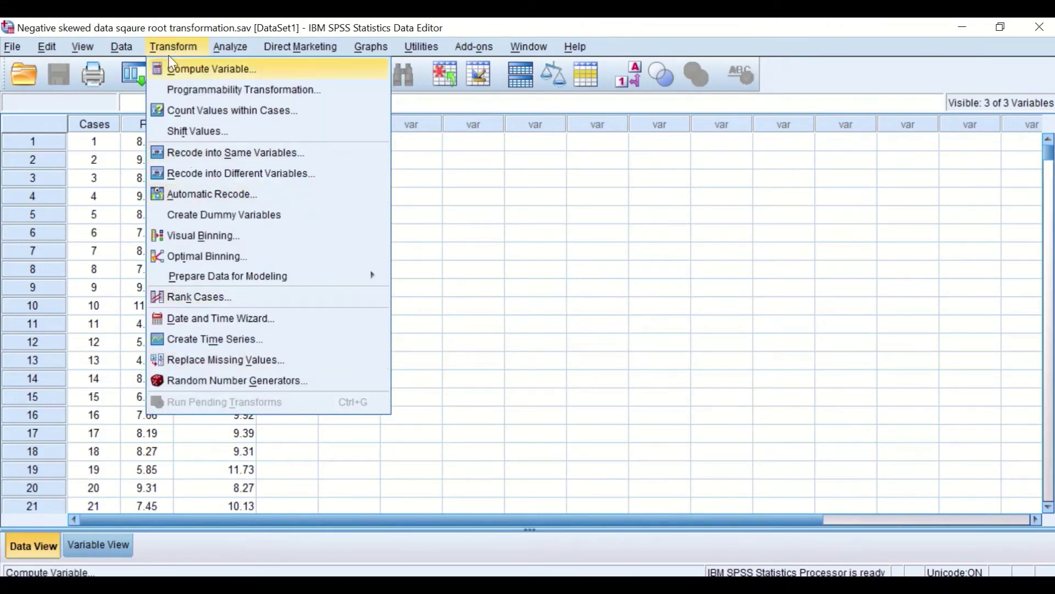
click(198, 70)
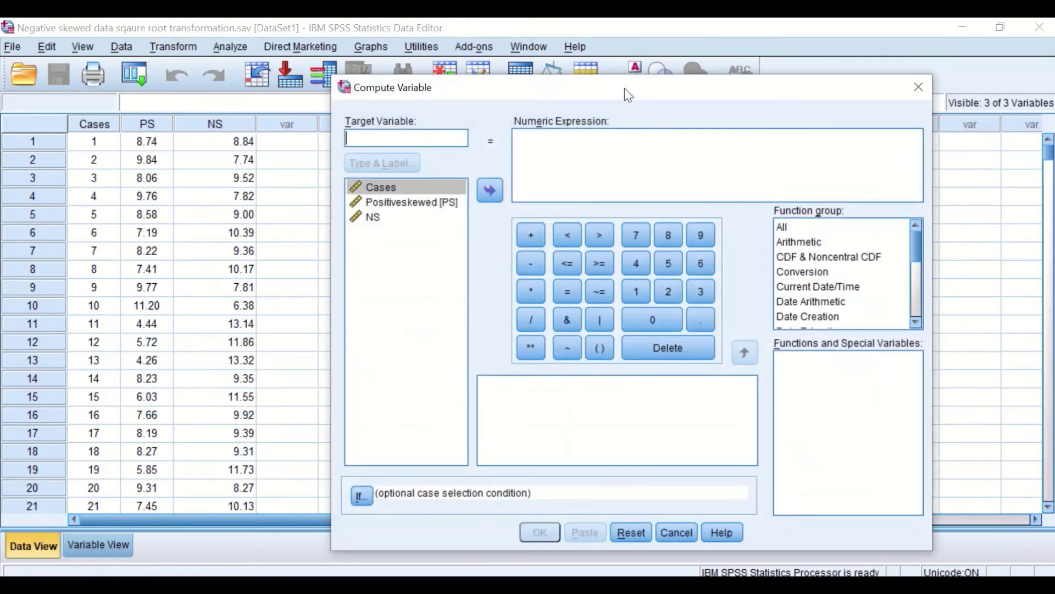
drag(624, 91, 516, 98)
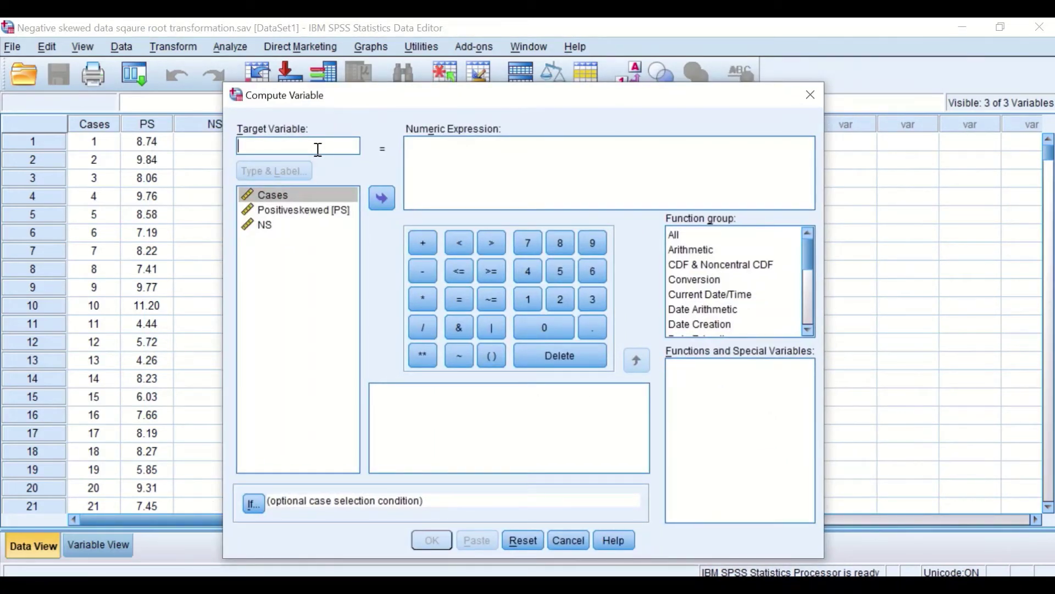
text(D)
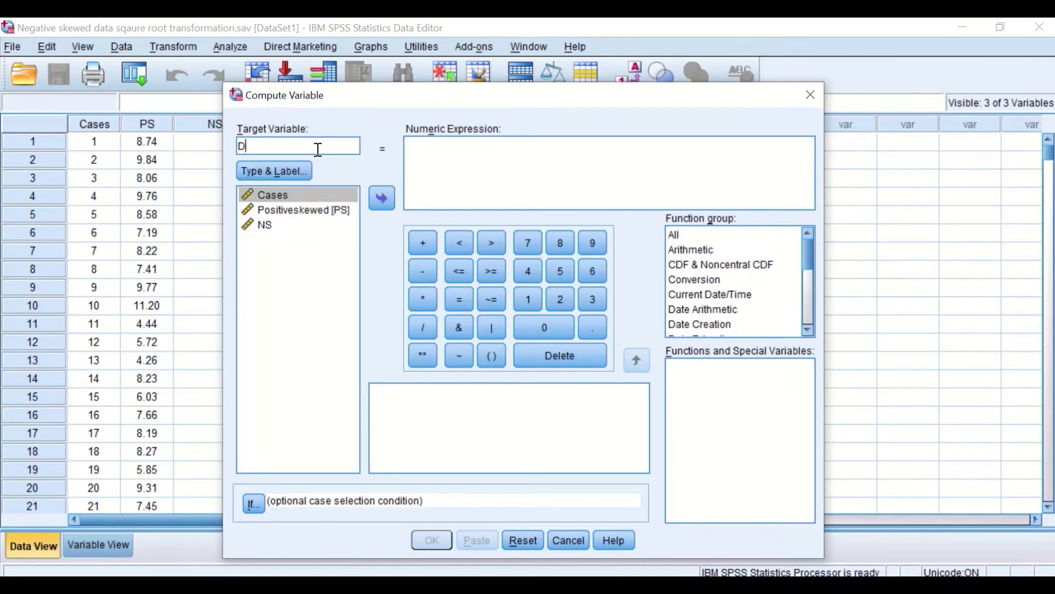
text(atareflection)
drag(515, 98, 619, 110)
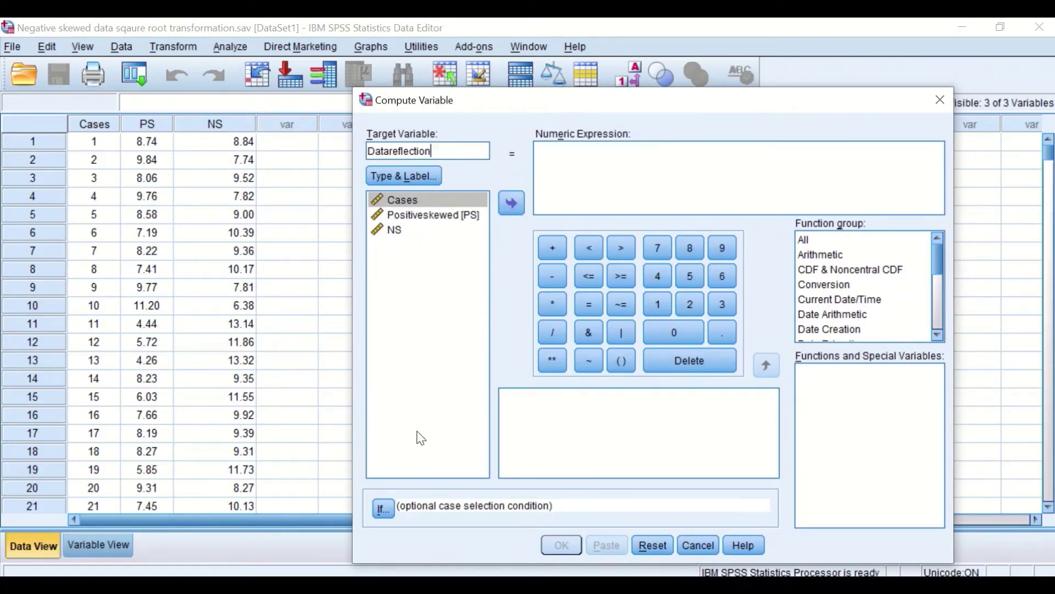
Step: Look up the maximum of NS in the Descriptives output table, and return to the Compute Variable dialog
click(729, 550)
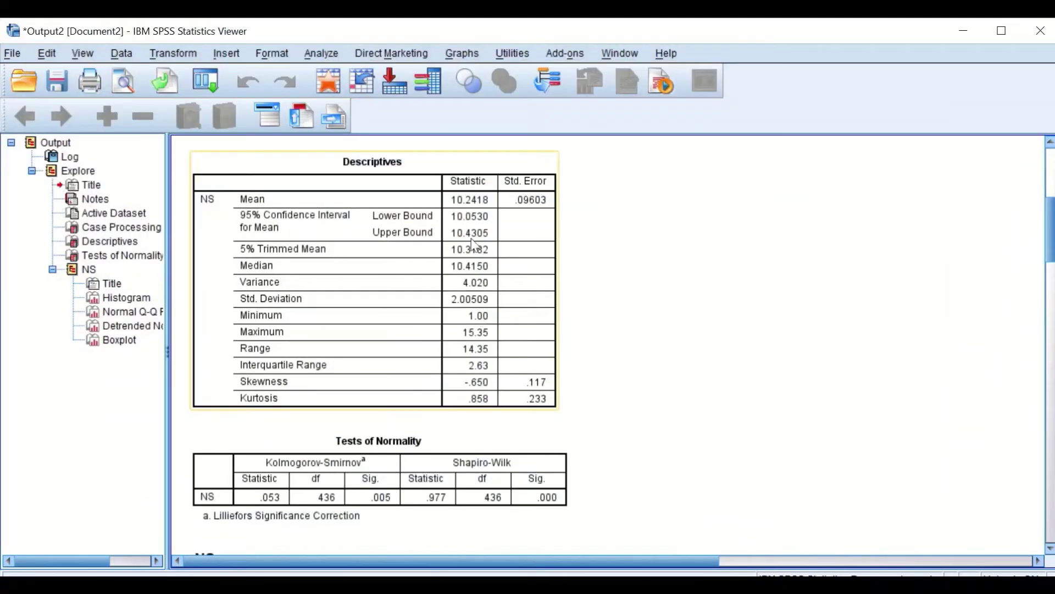
click(413, 145)
click(289, 162)
click(358, 138)
click(364, 239)
click(667, 537)
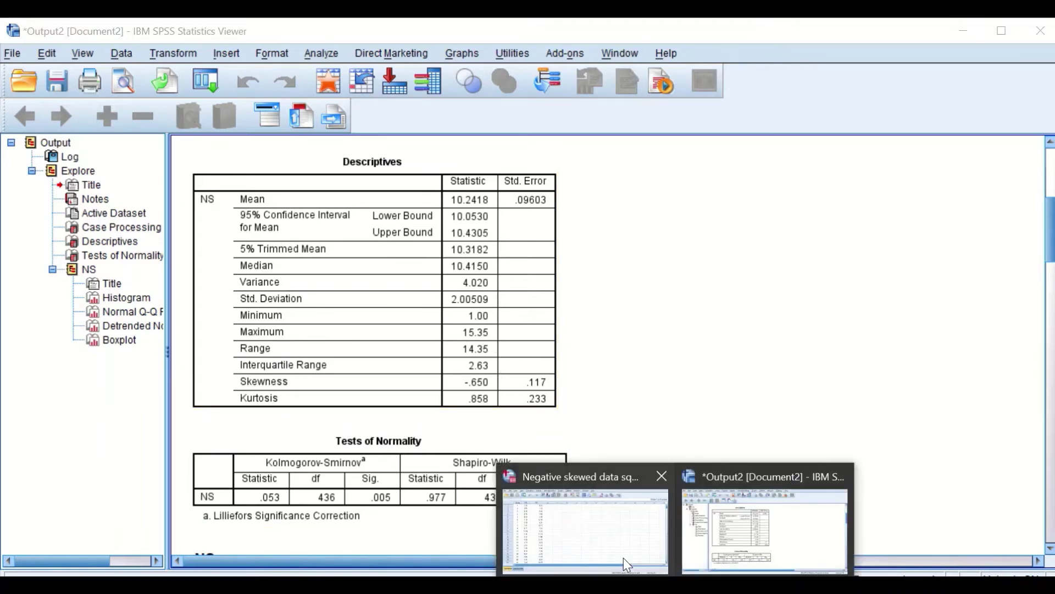
click(636, 548)
Step: Set the numeric expression for Datareflection to 15.35 + 1 - NS and run the computation
click(555, 155)
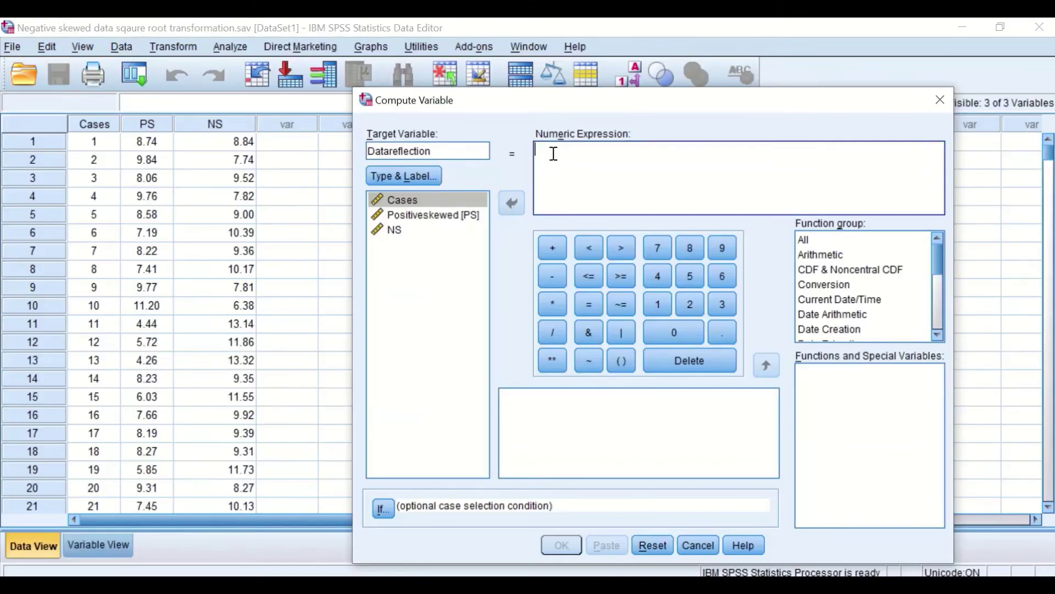
text(15)
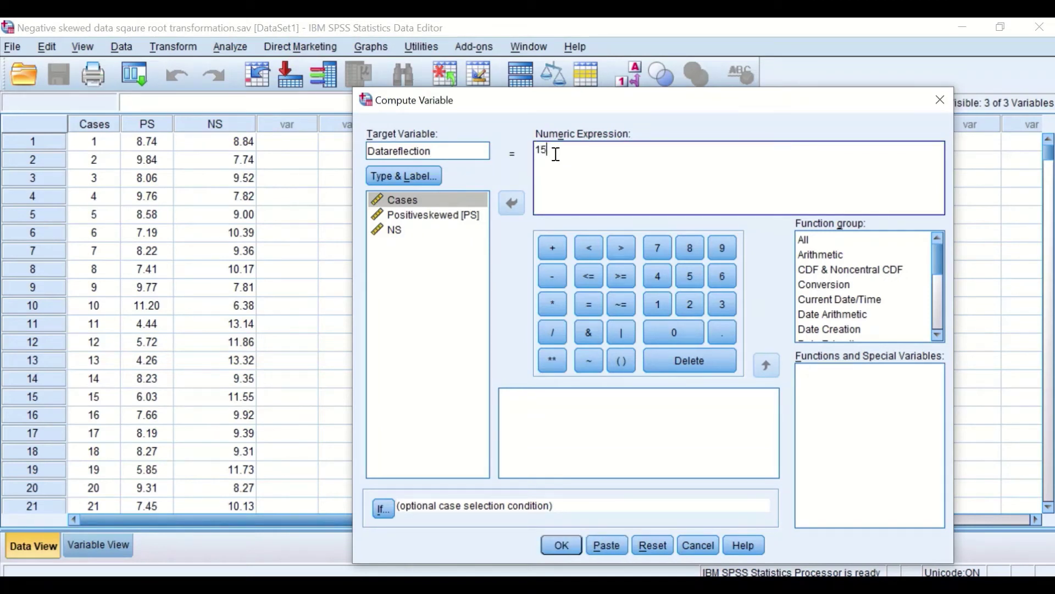
text(.35)
click(554, 250)
click(654, 307)
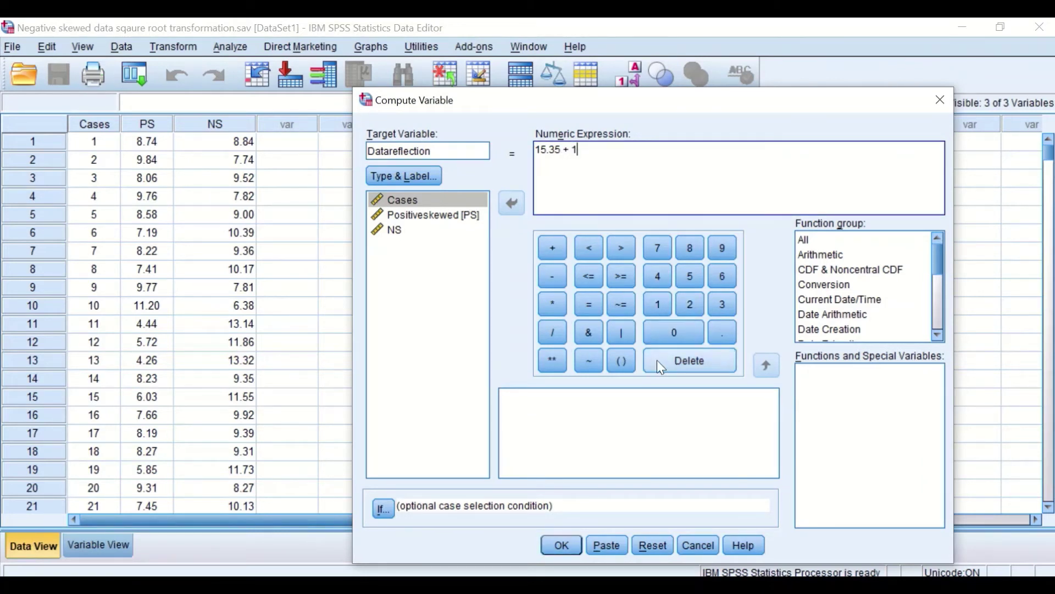
click(551, 276)
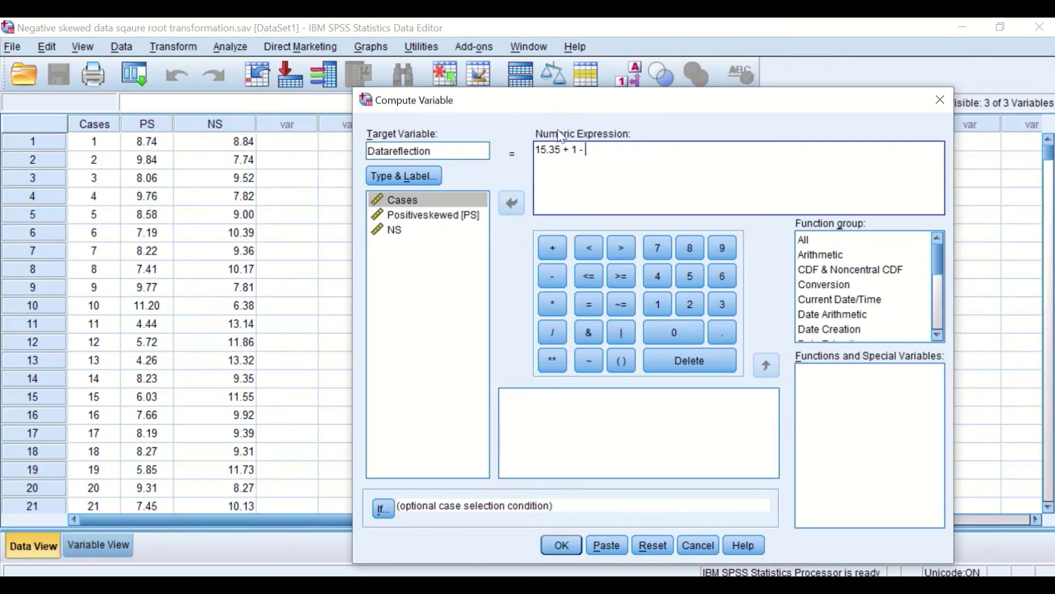
click(396, 231)
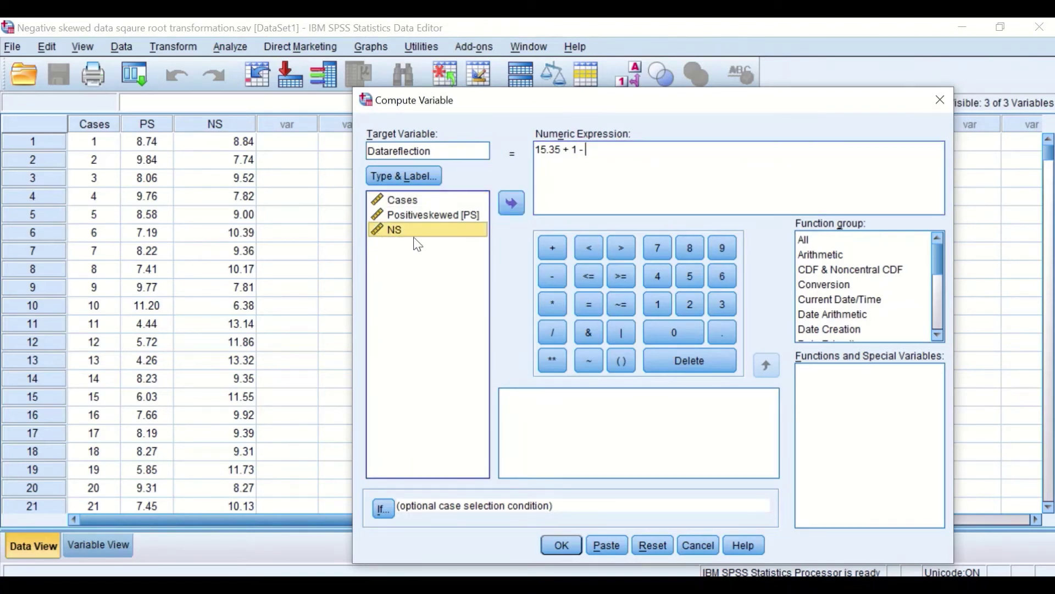
click(511, 201)
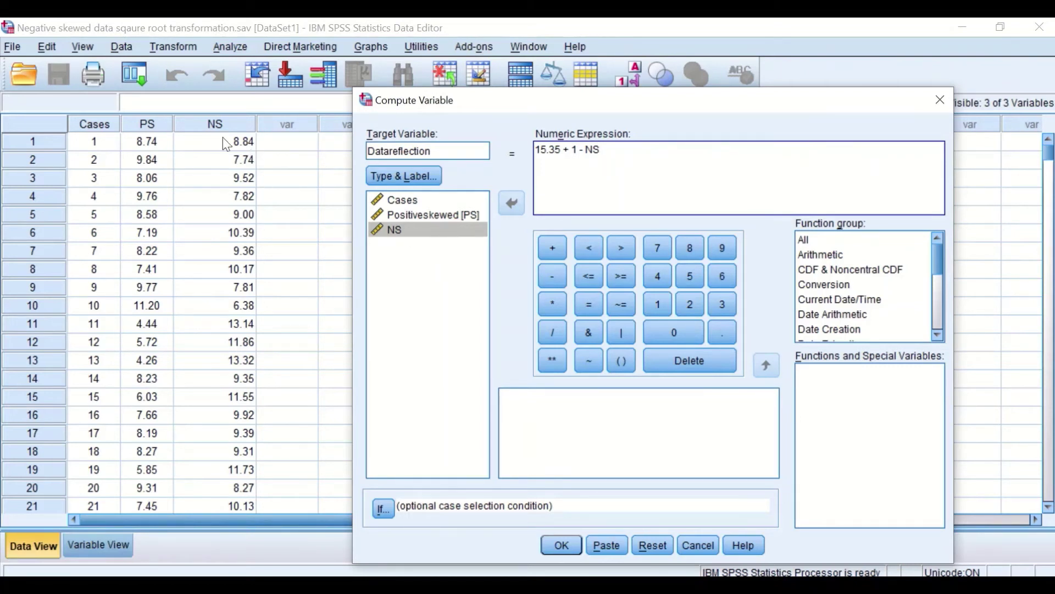
click(557, 547)
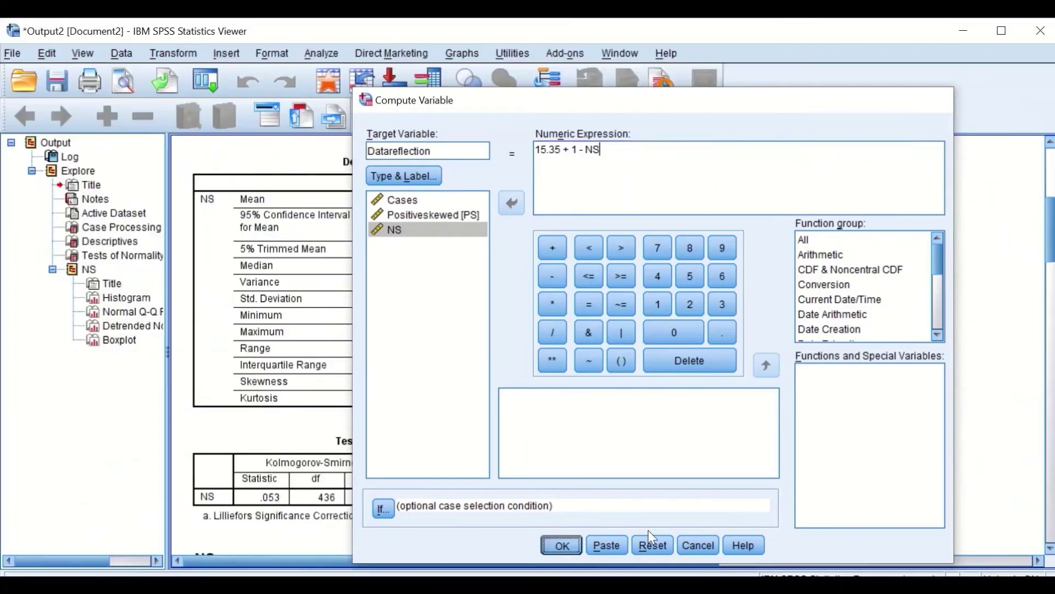
Step: Return to the dataset and run the Explore analysis with Datareflection added to the dependent variables alongside NS
click(965, 30)
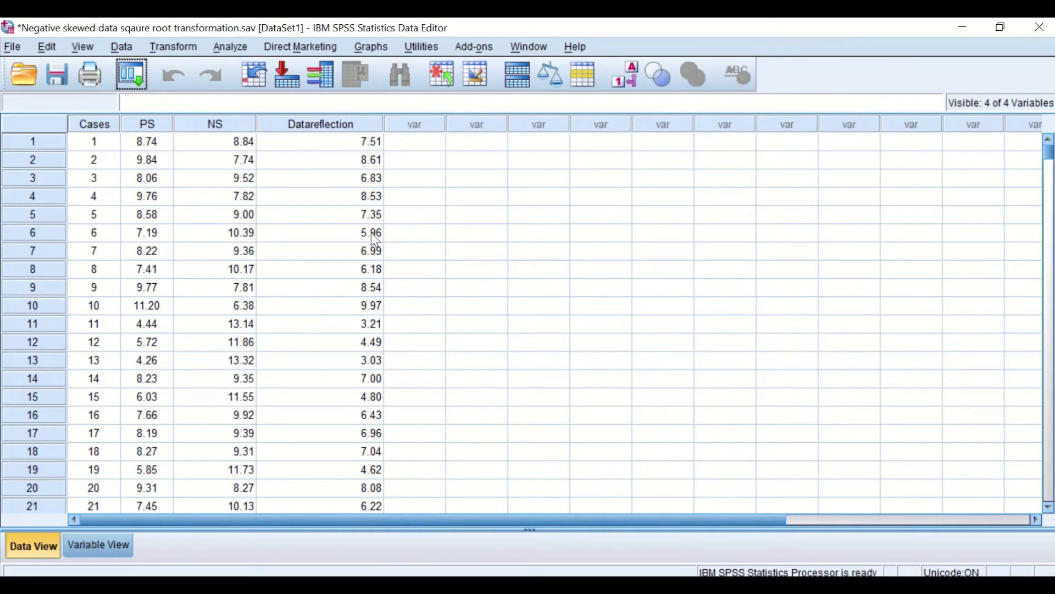
scroll(368, 190, down, 2)
scroll(369, 191, up, 2)
click(236, 51)
mouse_move(297, 88)
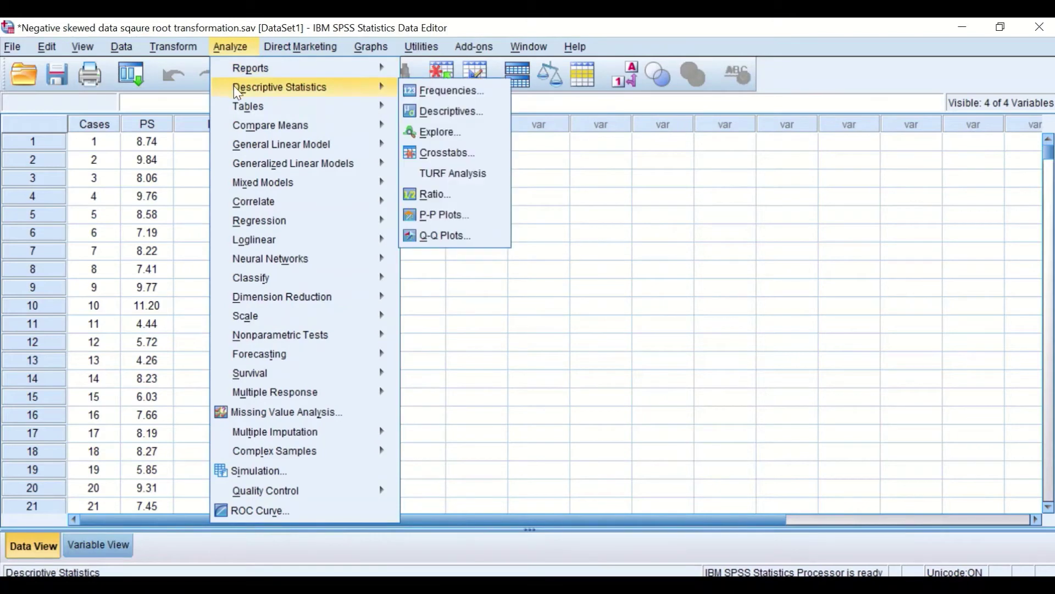
click(437, 132)
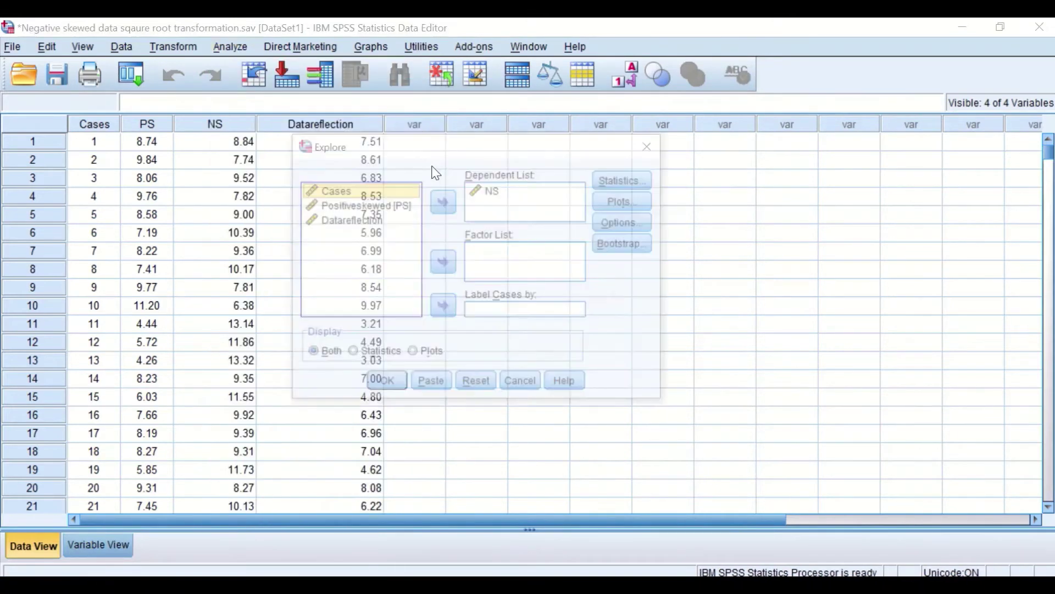
drag(327, 221, 487, 206)
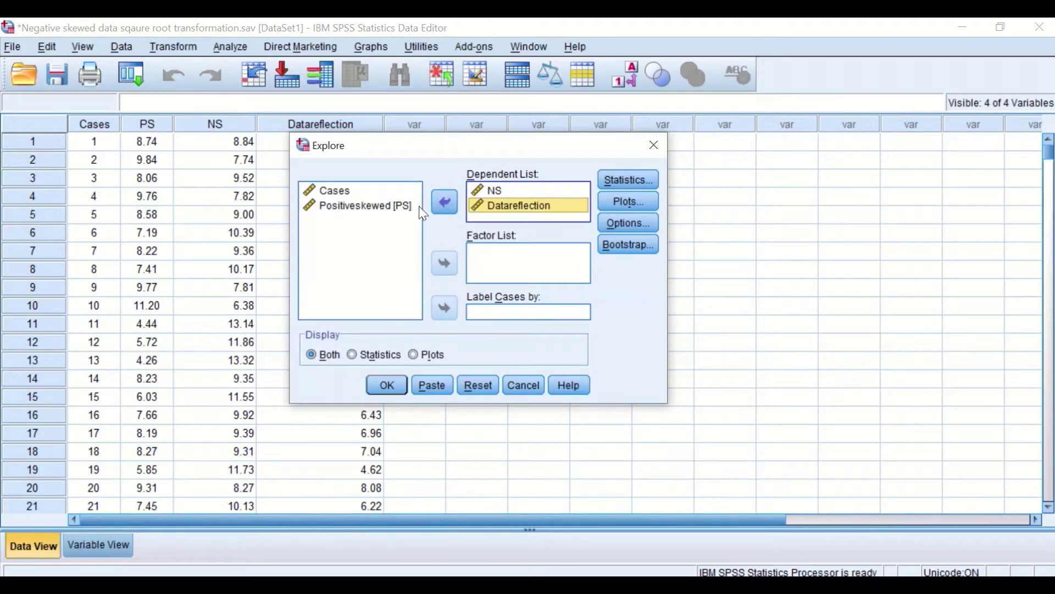
click(386, 385)
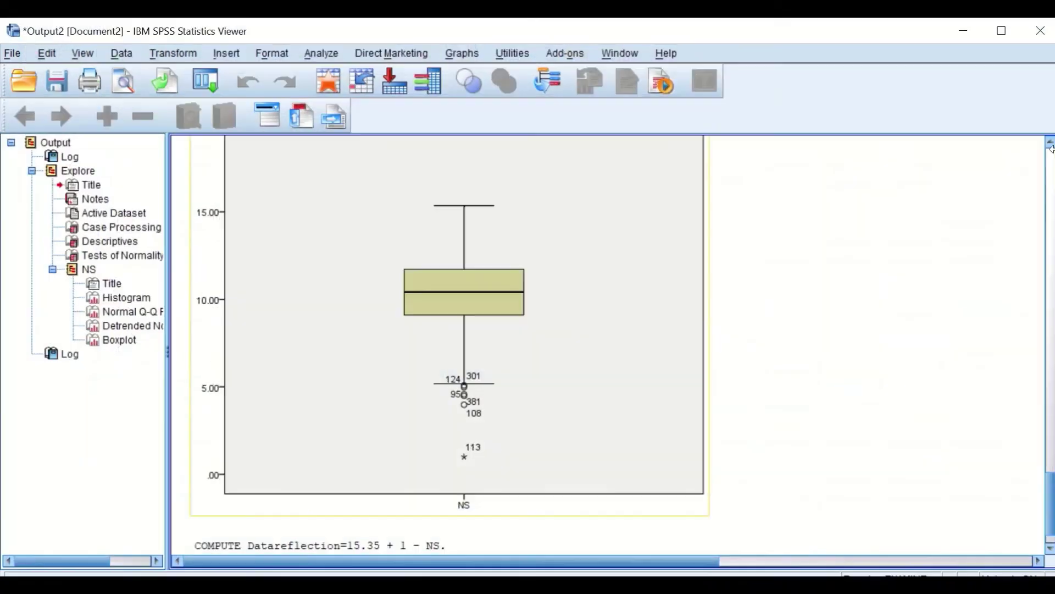
Step: Compare the descriptives of NS and Datareflection, including mean, skewness and kurtosis, and examine their Tests of Normality
scroll(1051, 155, down, 5)
scroll(1051, 155, up, 5)
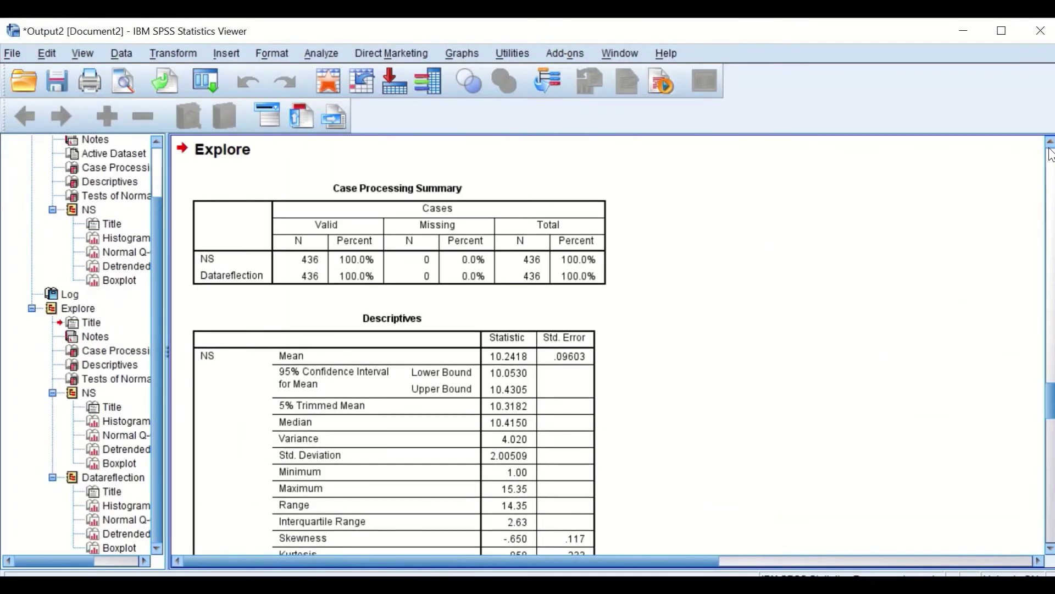
scroll(1051, 155, down, 3)
scroll(1012, 137, down, 5)
scroll(998, 195, up, 2)
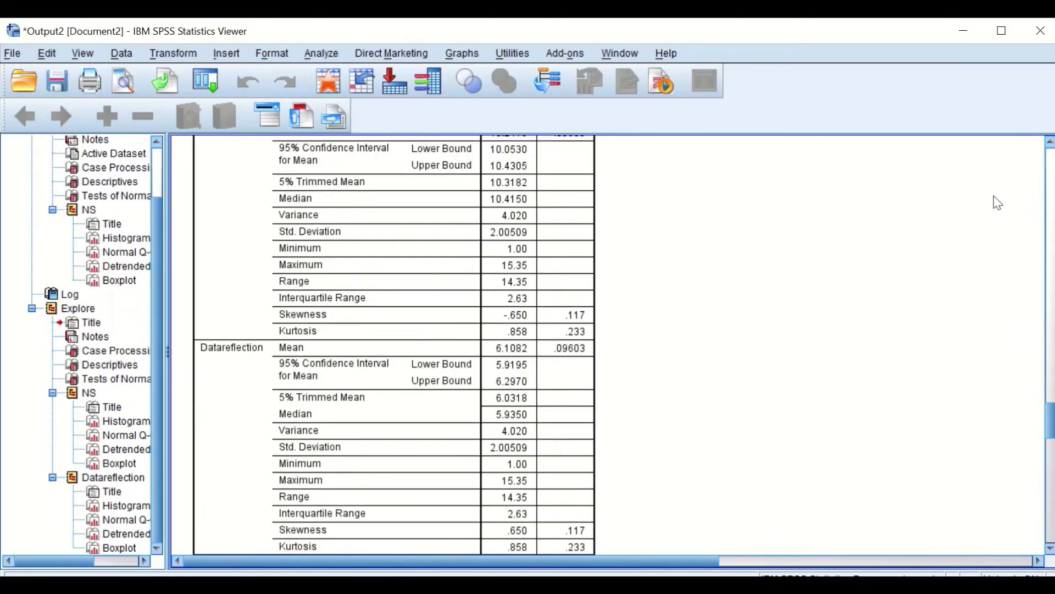
scroll(989, 182, up, 4)
scroll(989, 173, down, 2)
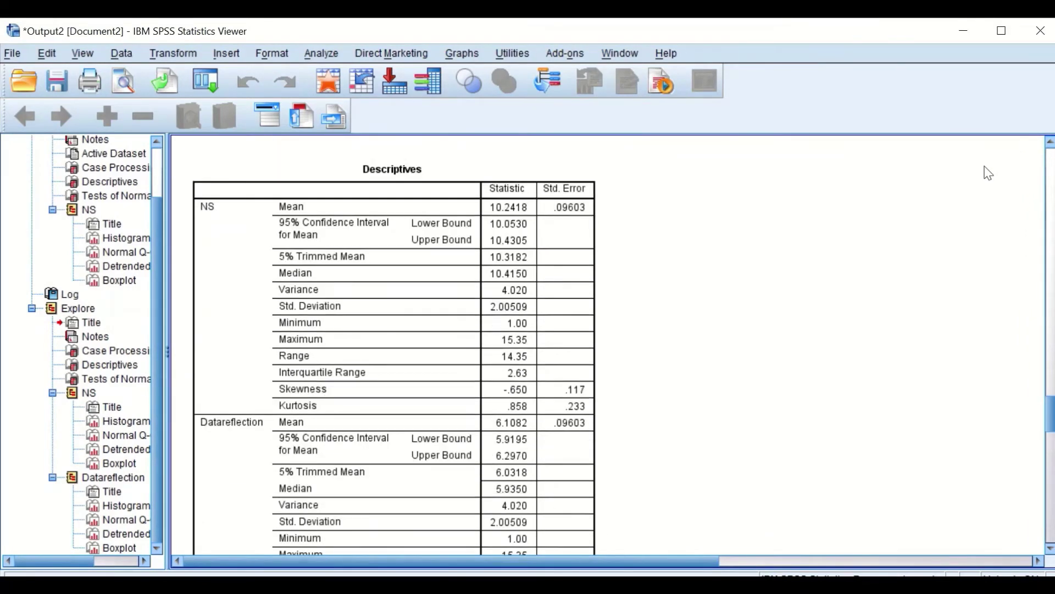
click(450, 207)
click(280, 154)
click(216, 248)
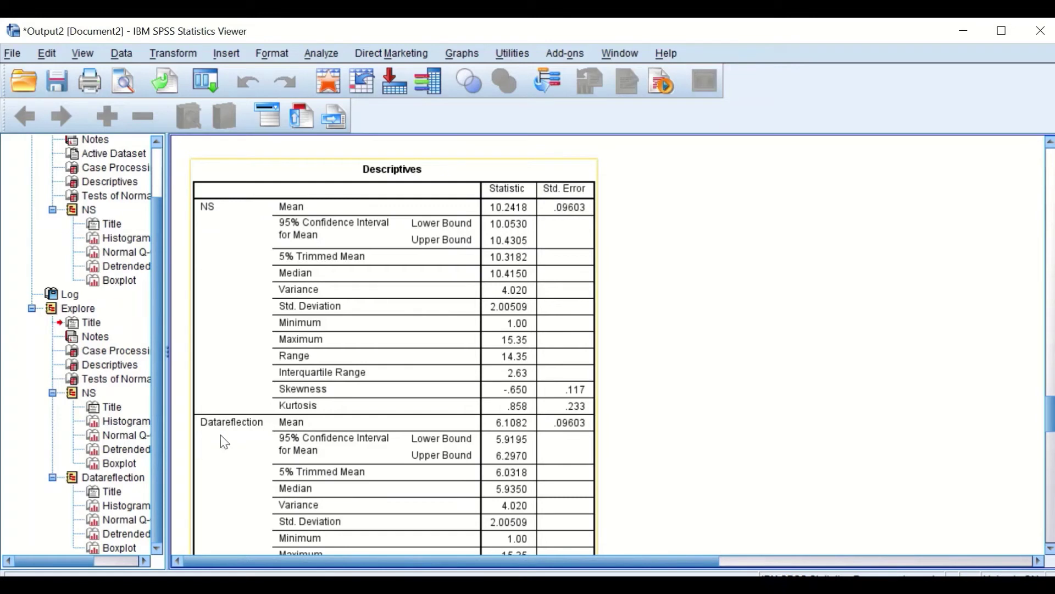
scroll(229, 395, down, 2)
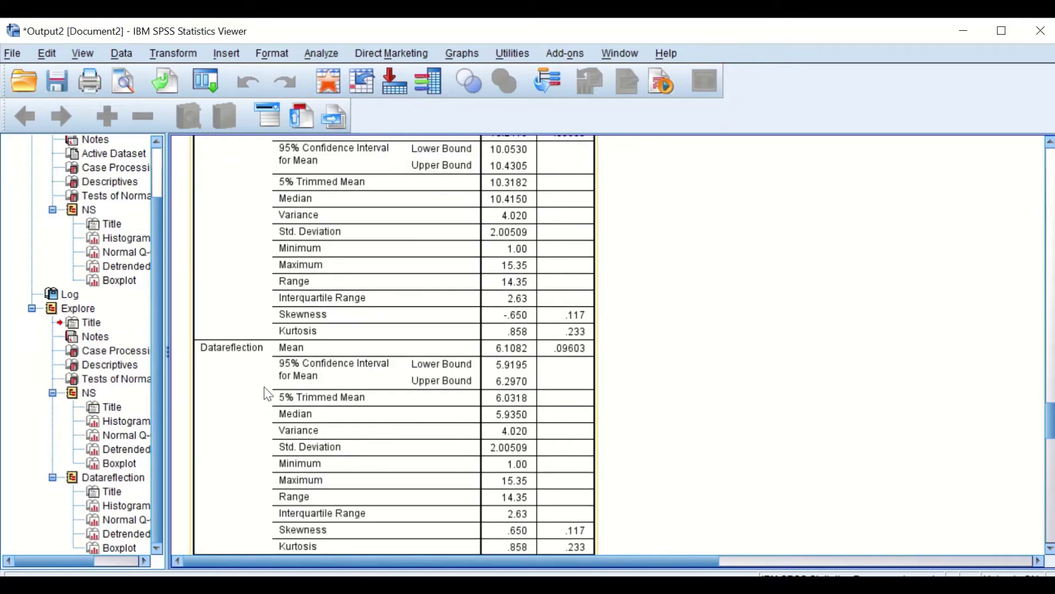
scroll(473, 440, up, 2)
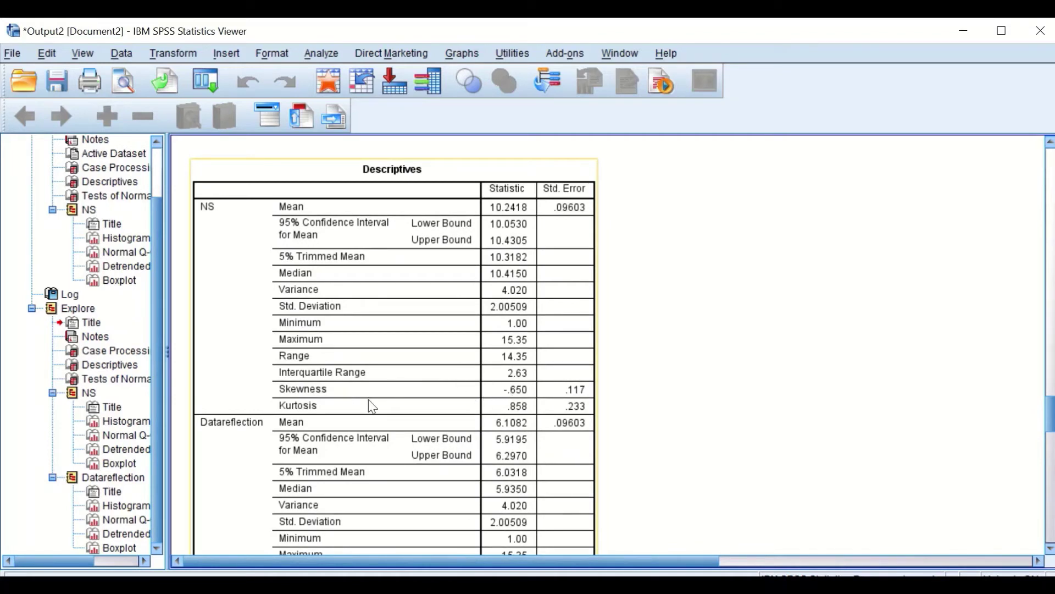
scroll(506, 396, down, 2)
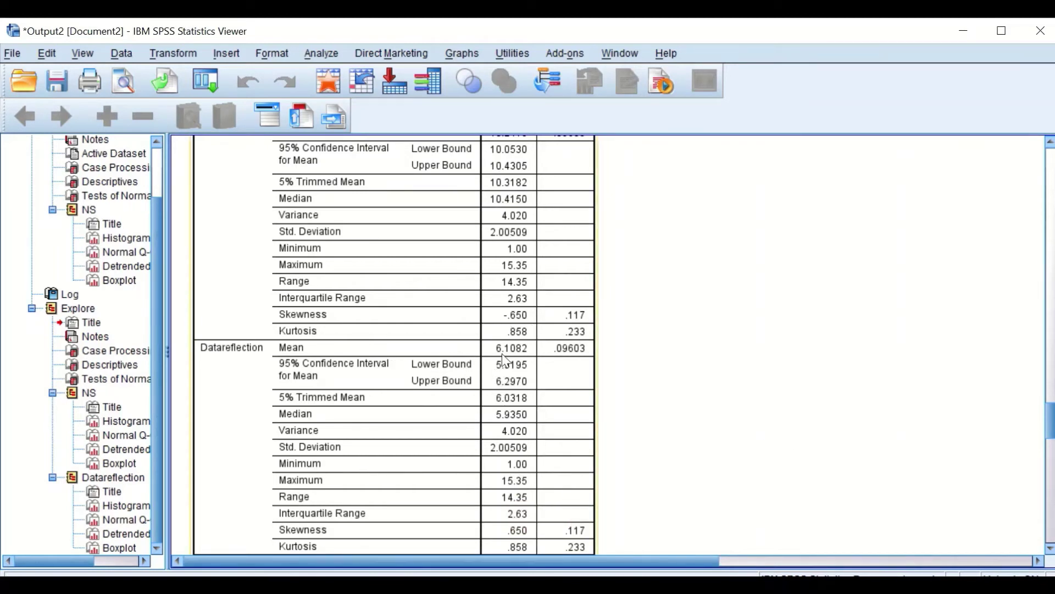
scroll(497, 374, down, 3)
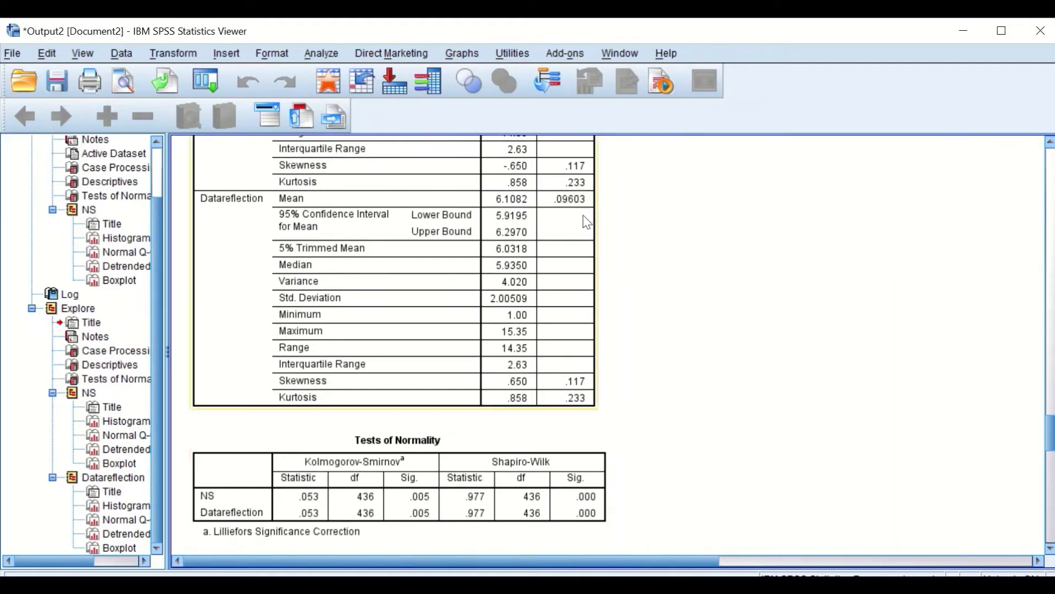
scroll(284, 246, up, 4)
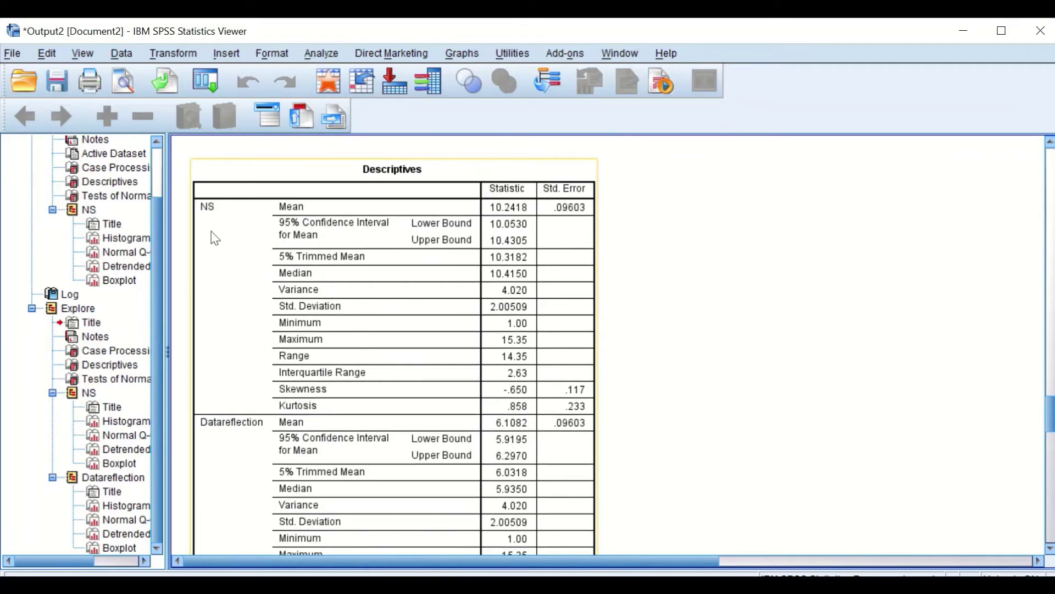
Step: Examine the histogram, normal and detrended Q-Q plots of Datareflection, and compare the boxplots of Datareflection and NS
scroll(278, 360, down, 3)
scroll(542, 405, down, 15)
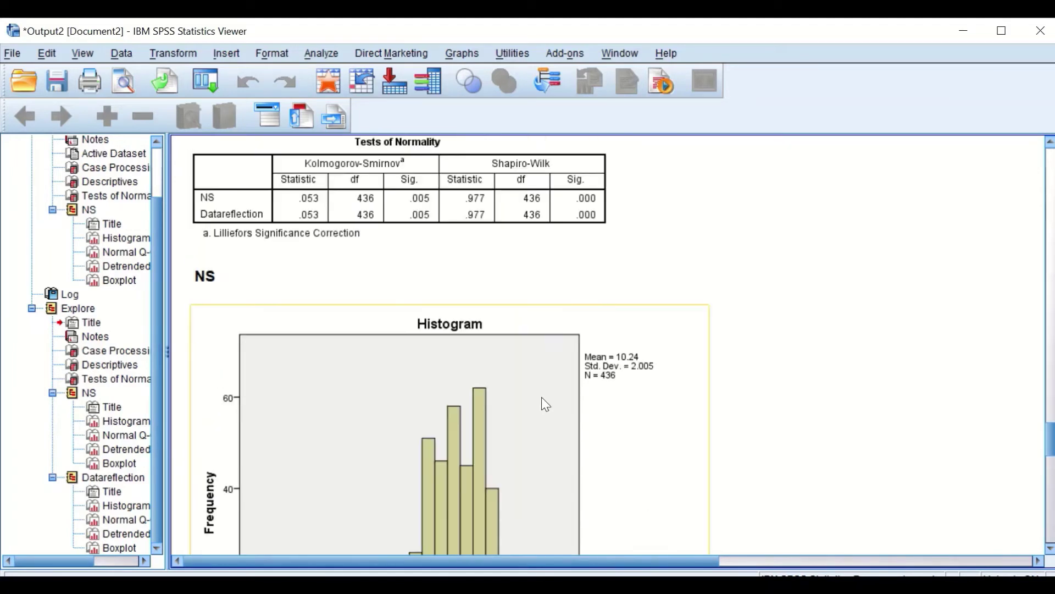
scroll(547, 400, down, 20)
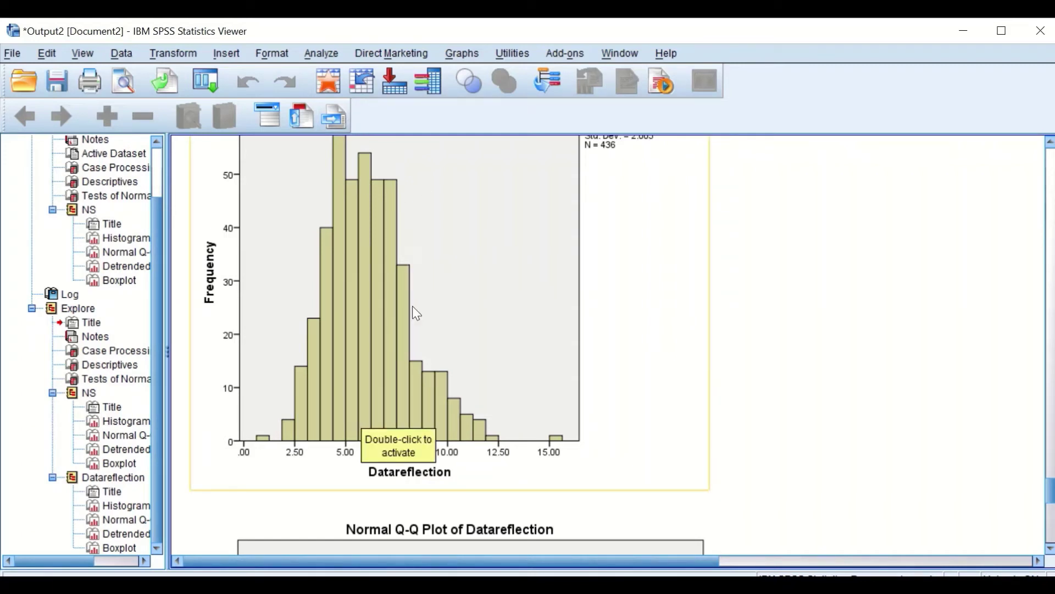
click(920, 355)
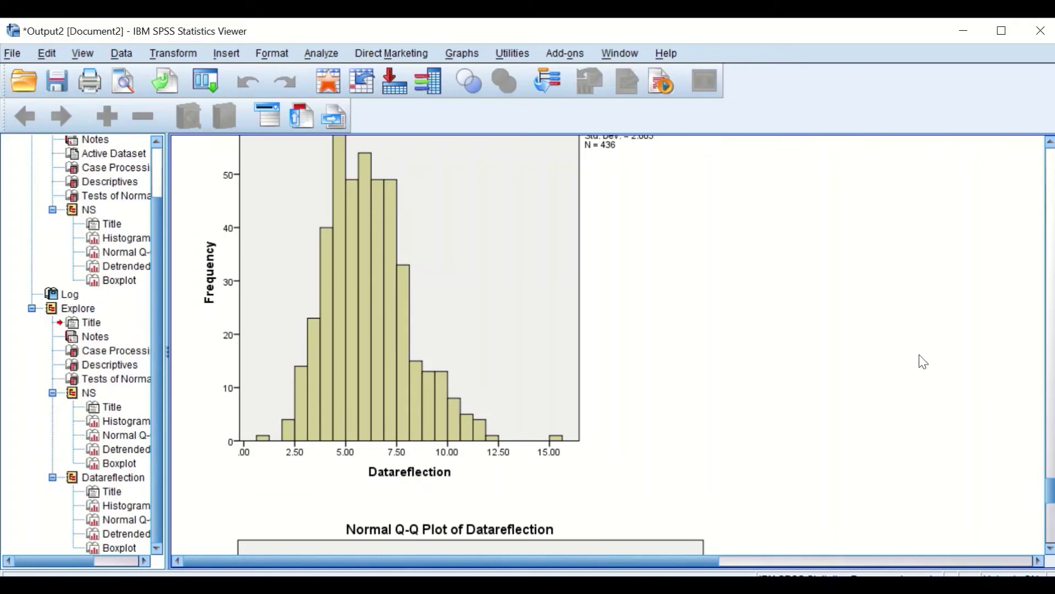
click(678, 447)
scroll(627, 352, down, 4)
scroll(625, 354, down, 4)
click(621, 352)
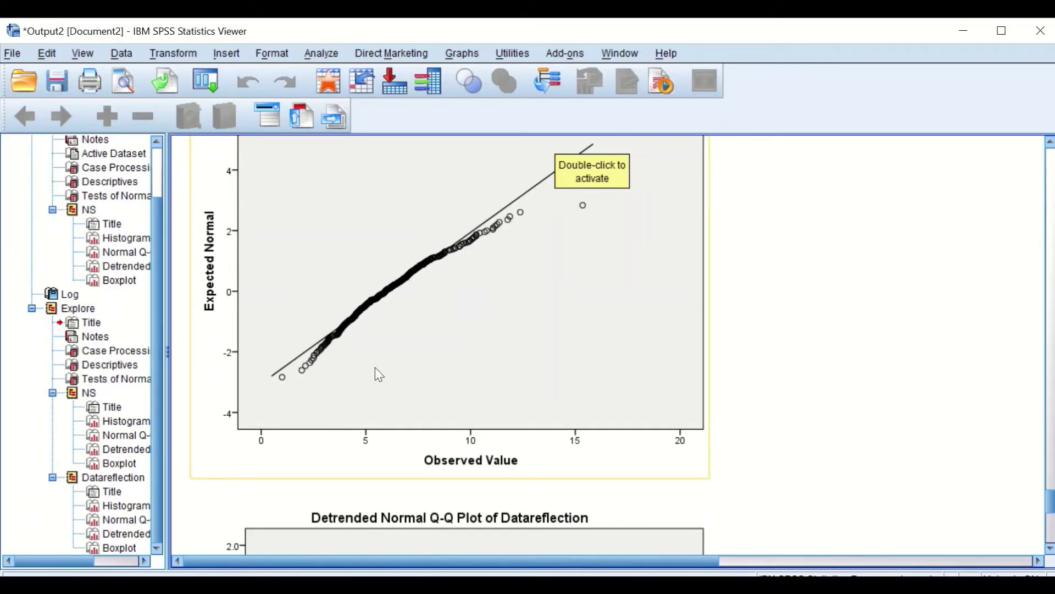
scroll(575, 261, down, 10)
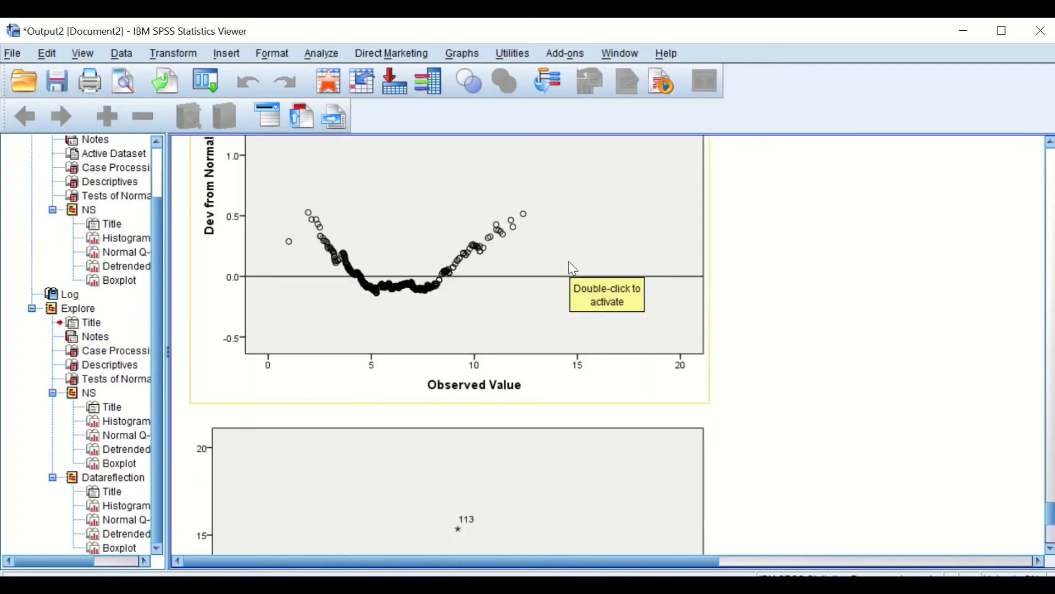
scroll(566, 262, up, 4)
scroll(565, 261, down, 12)
scroll(565, 262, up, 7)
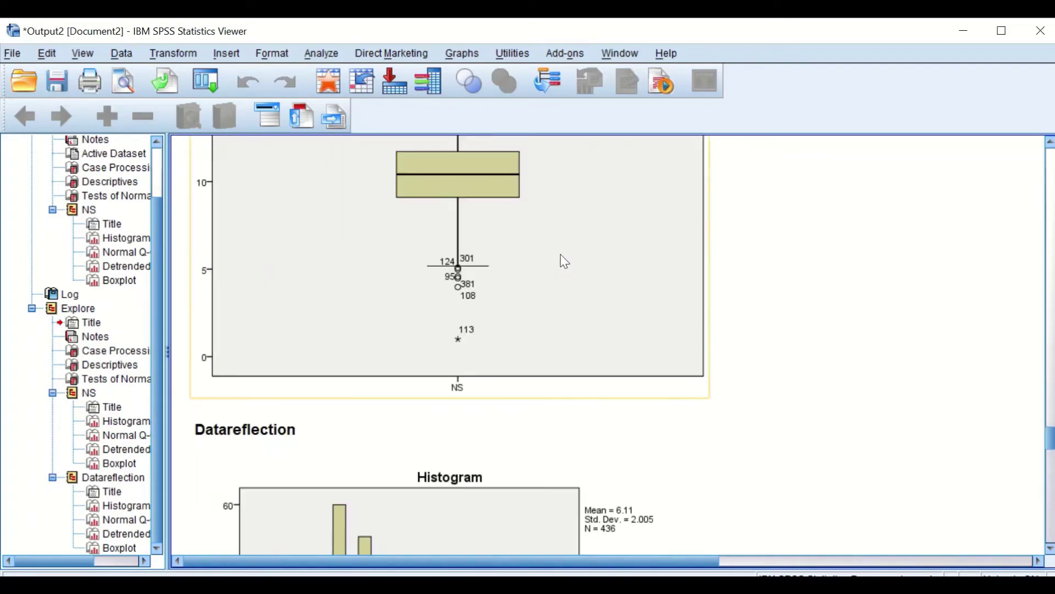
Step: Compare the histogram and Q-Q plots of NS with the histogram of Datareflection
scroll(565, 262, up, 8)
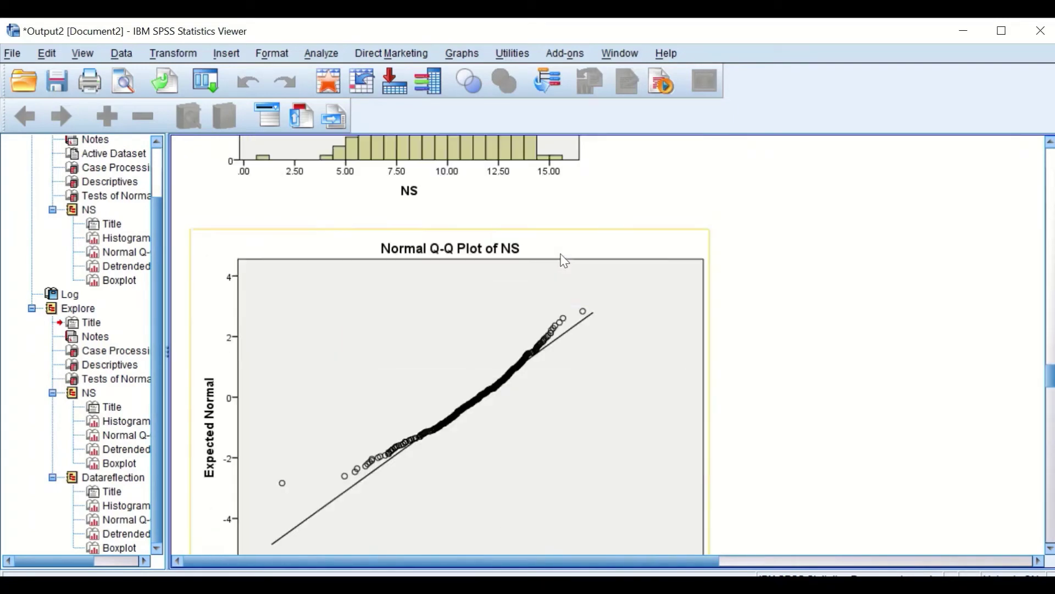
scroll(586, 298, up, 4)
scroll(589, 294, down, 12)
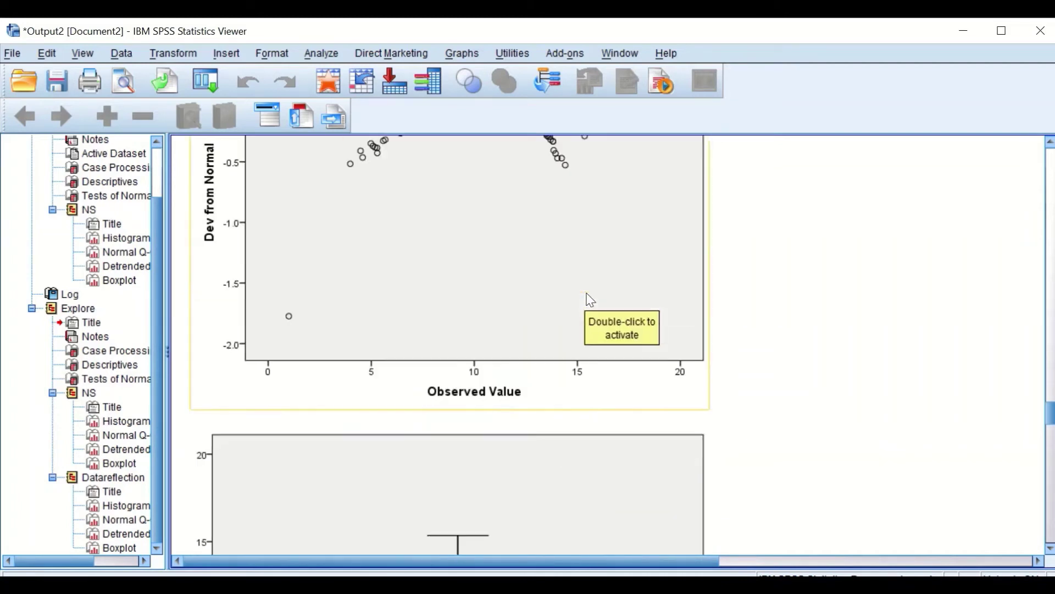
scroll(590, 300, down, 5)
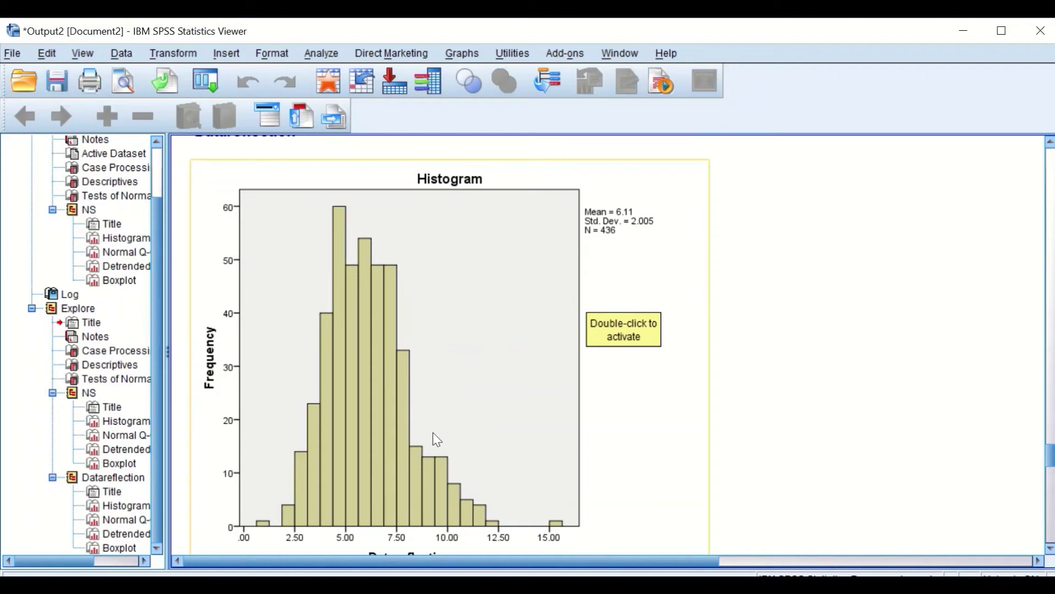
Step: Return to the dataset, start a cleared Compute Variable setup and name the target variable SQRTdatareflection
click(964, 31)
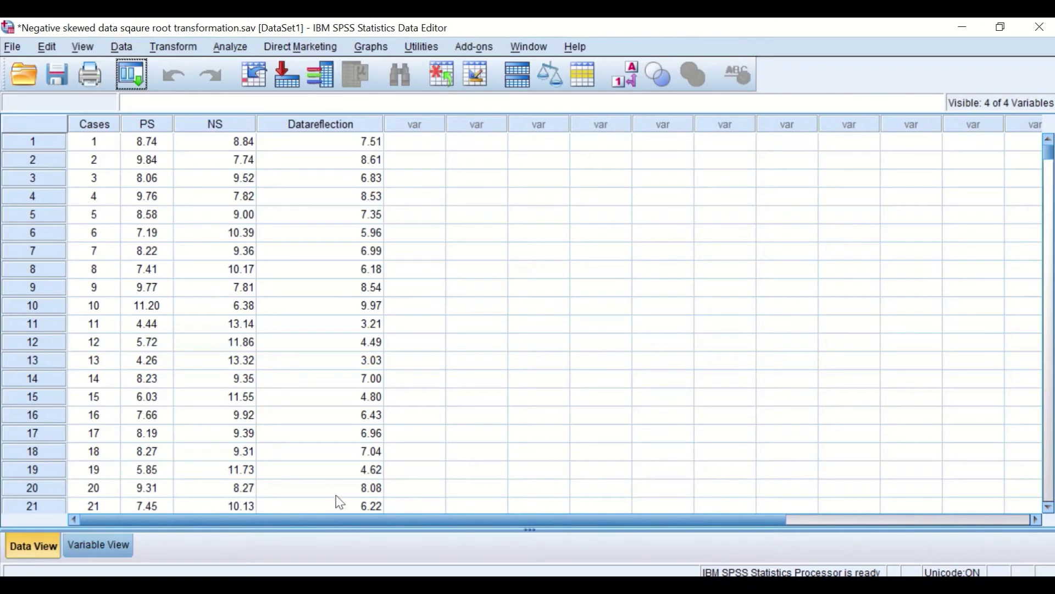
click(185, 49)
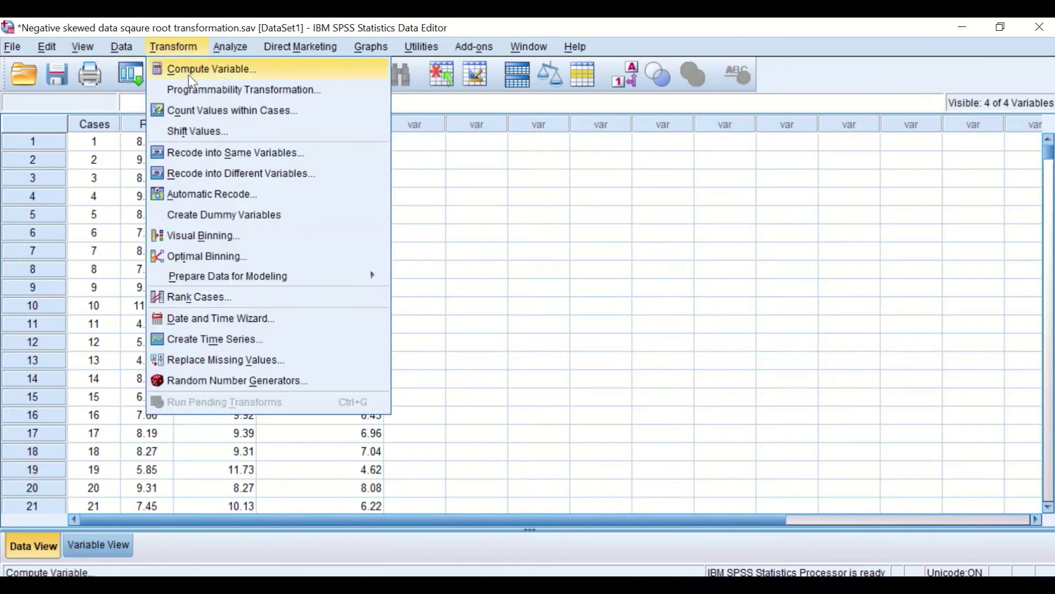
click(187, 68)
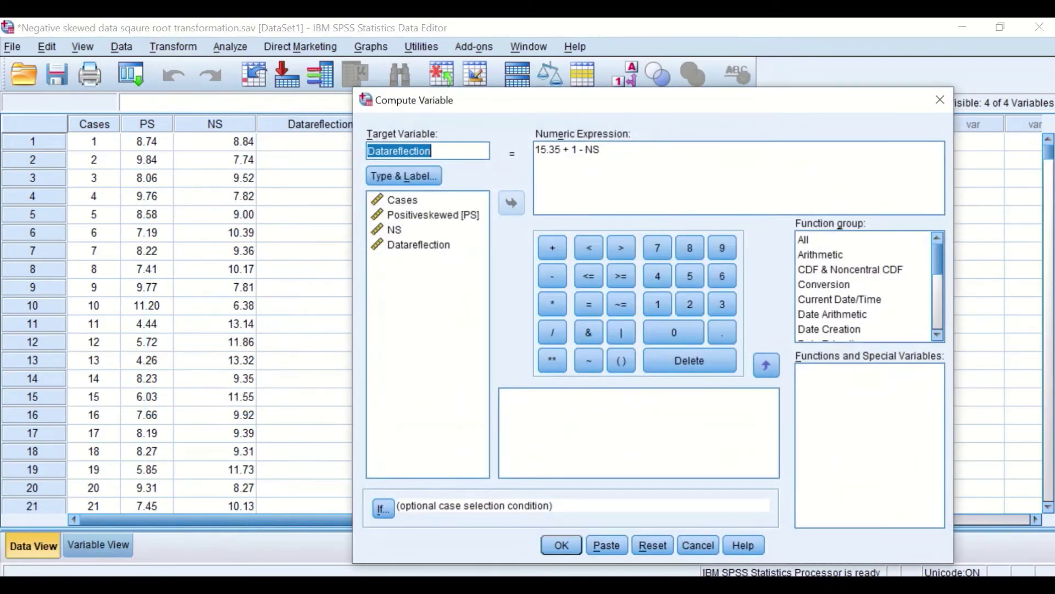
click(653, 545)
drag(460, 104, 613, 102)
click(576, 149)
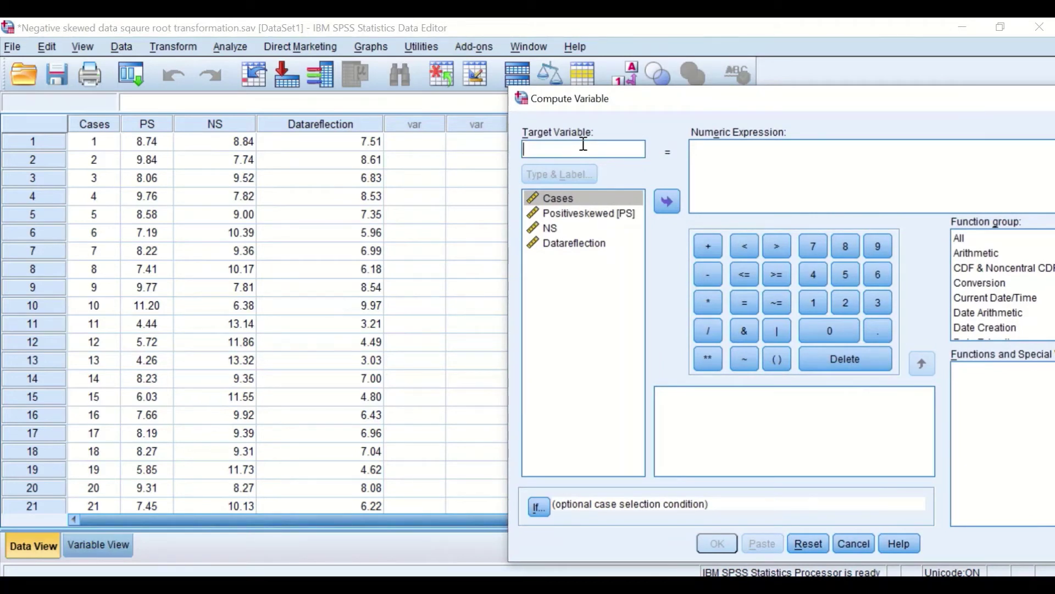
text(SQRT)
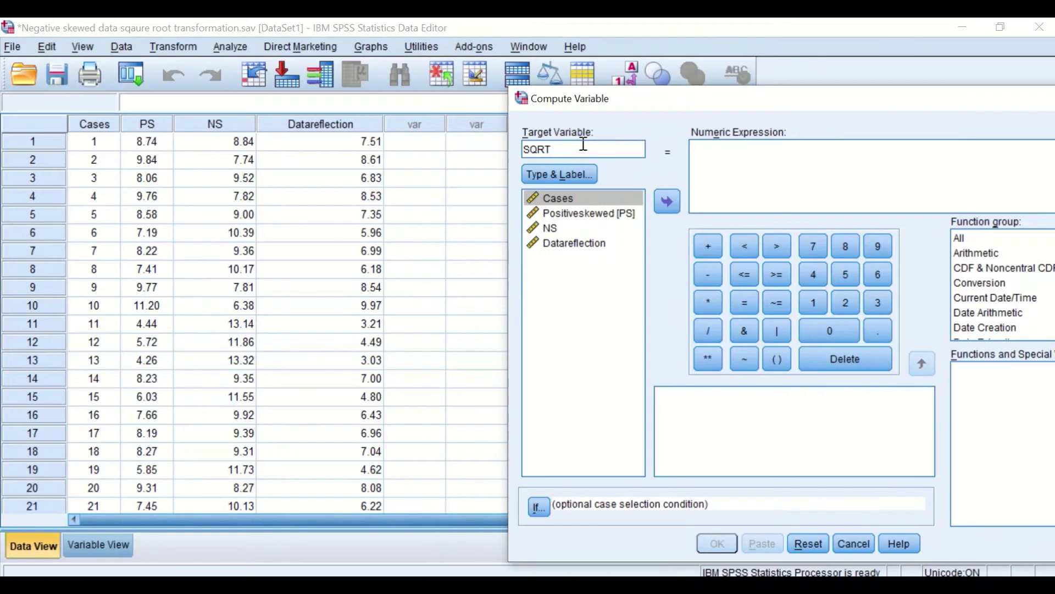
text(datareflection)
drag(886, 100, 620, 78)
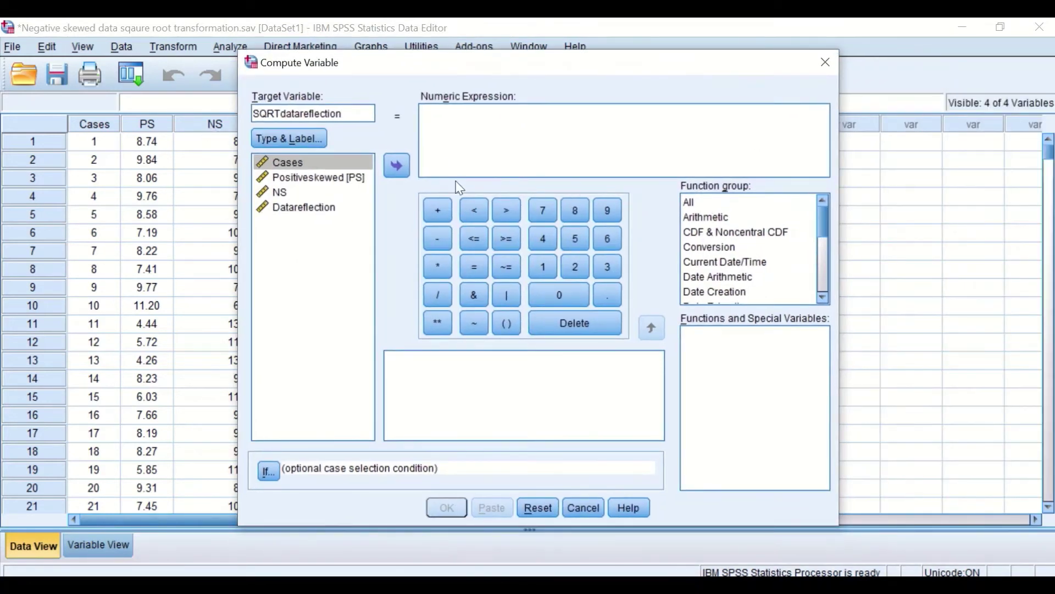
Step: Set the numeric expression to SQRT(Datareflection) using the arithmetic Sqrt function and run the computation
click(713, 219)
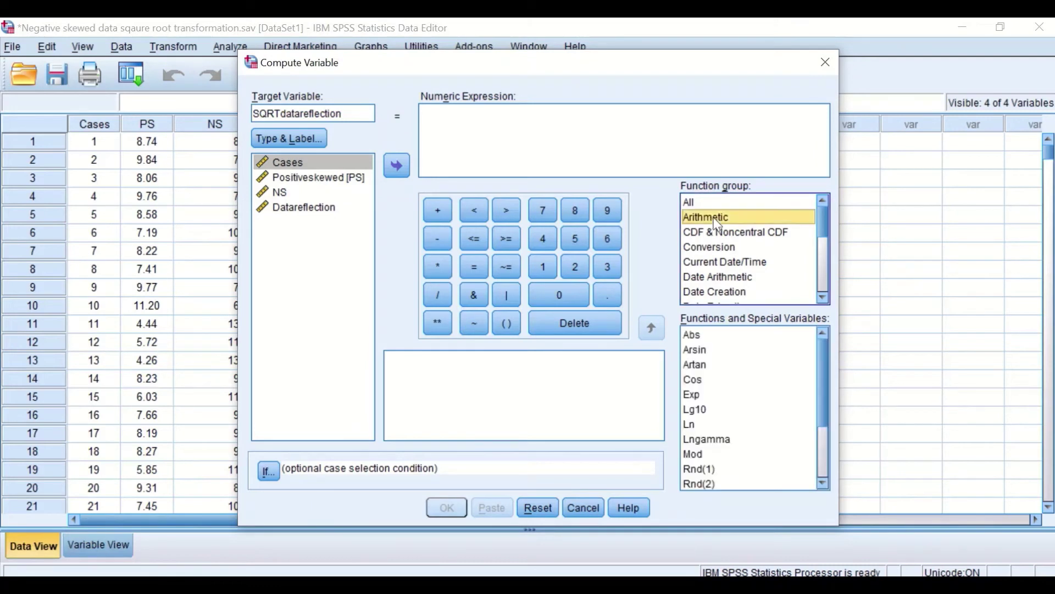
scroll(822, 399, down, 2)
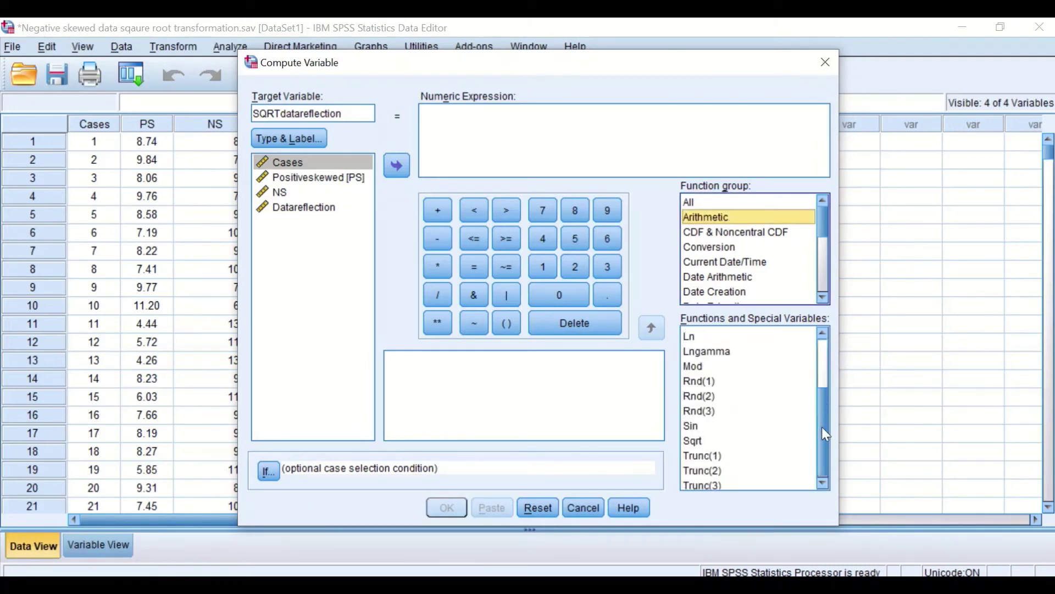
click(699, 439)
drag(702, 436, 478, 130)
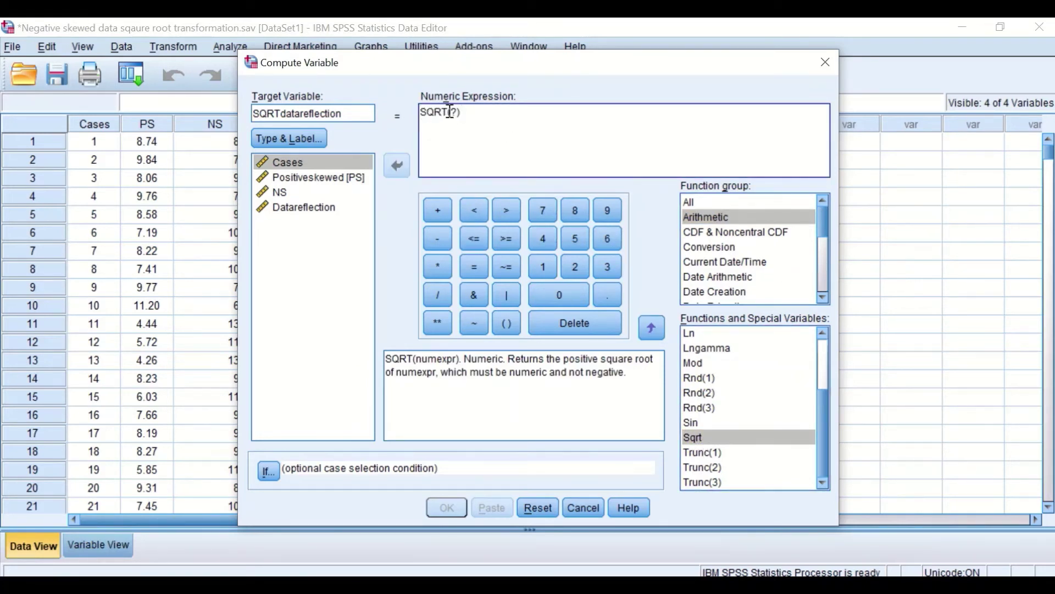
drag(450, 112, 466, 109)
key(Delete)
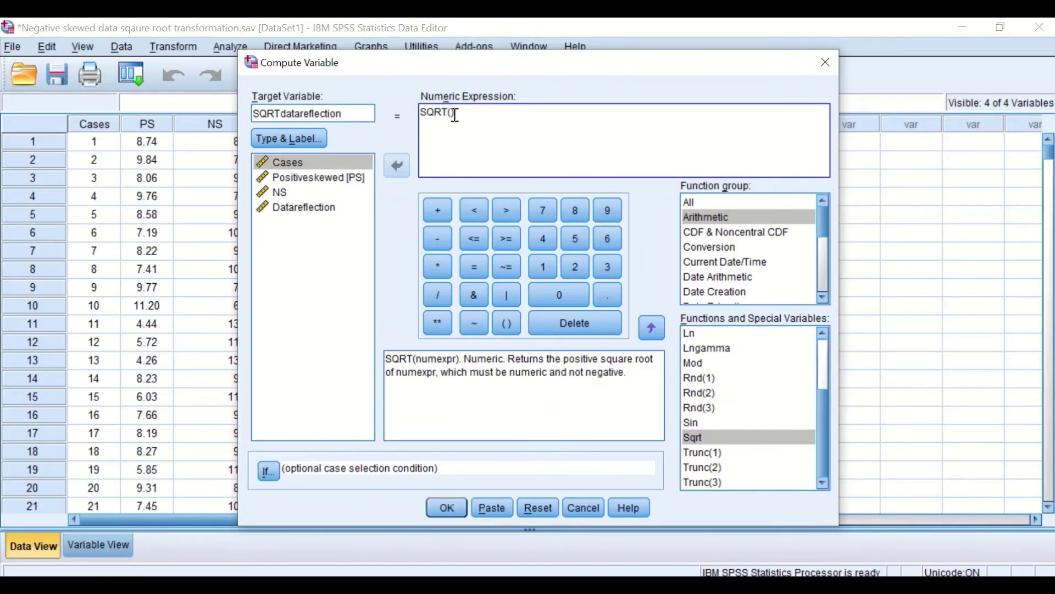
click(309, 209)
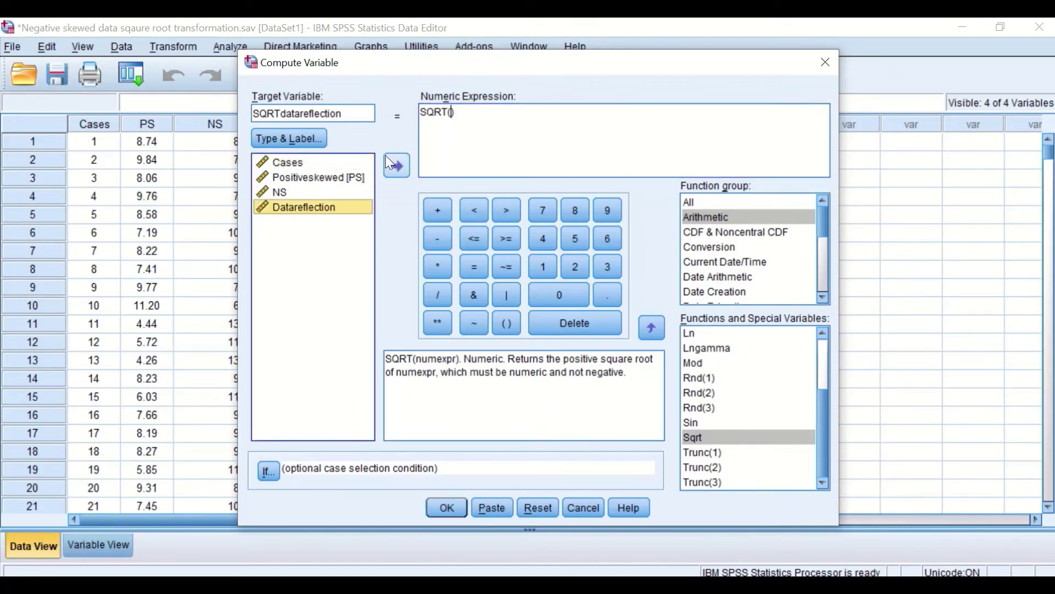
click(394, 173)
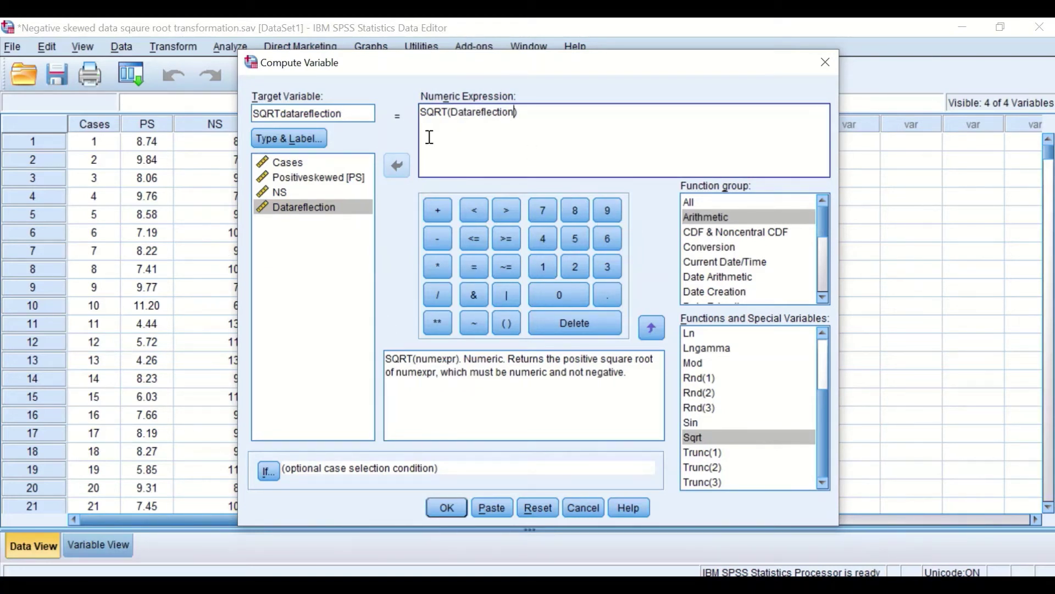
drag(424, 62, 685, 56)
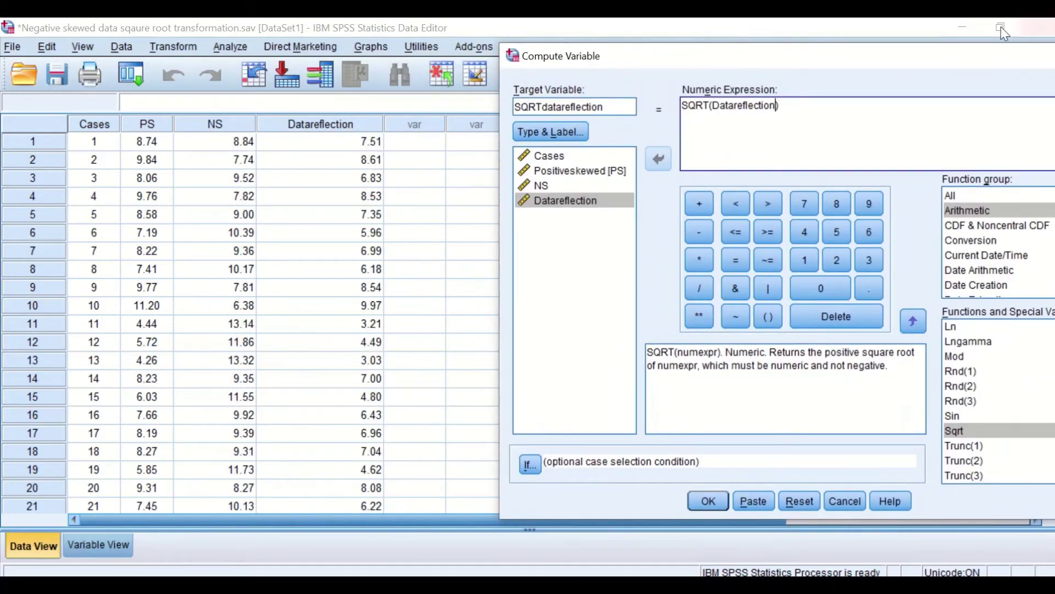
drag(968, 66, 708, 65)
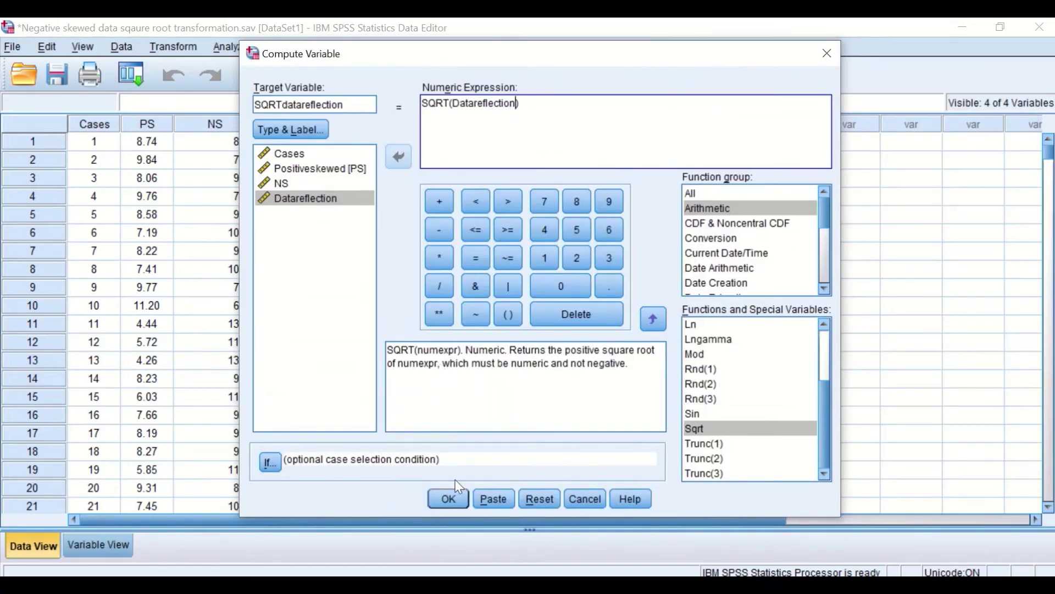
click(448, 501)
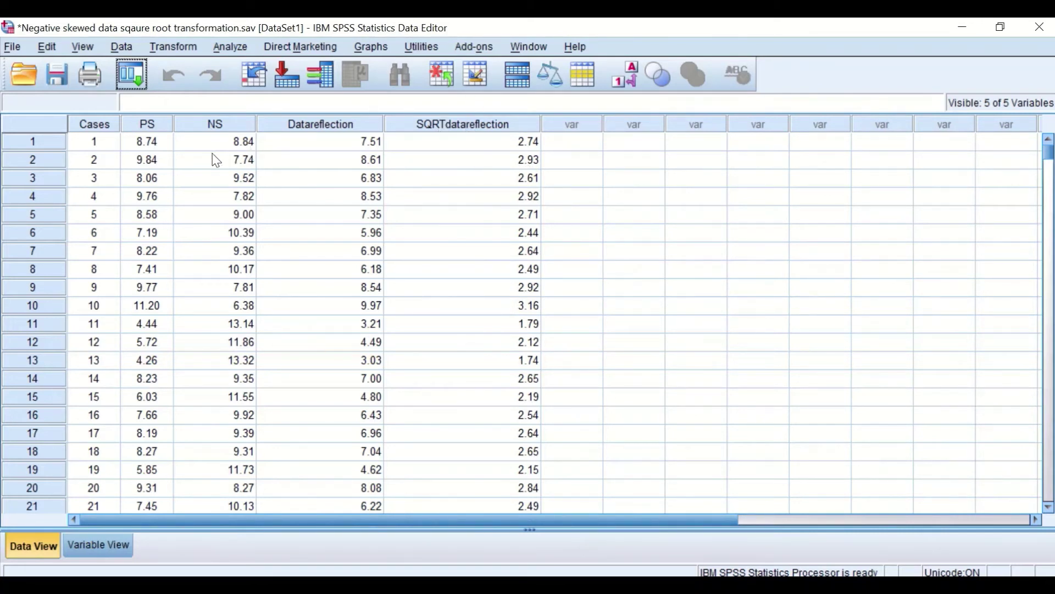
Step: Run the Explore analysis with SQRTdatareflection added to the dependent variables alongside NS and Datareflection
click(216, 47)
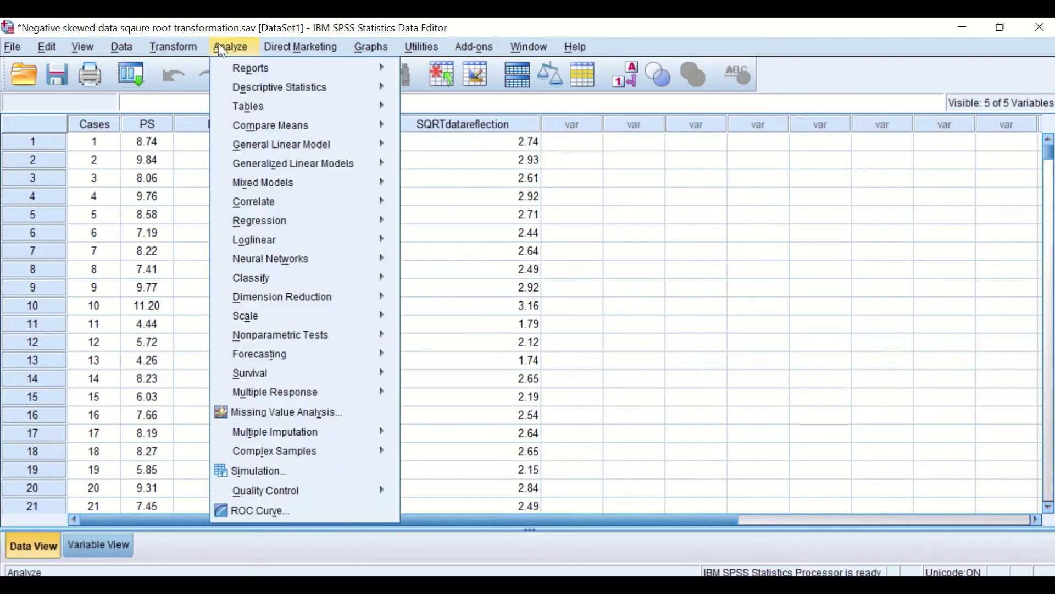
mouse_move(260, 90)
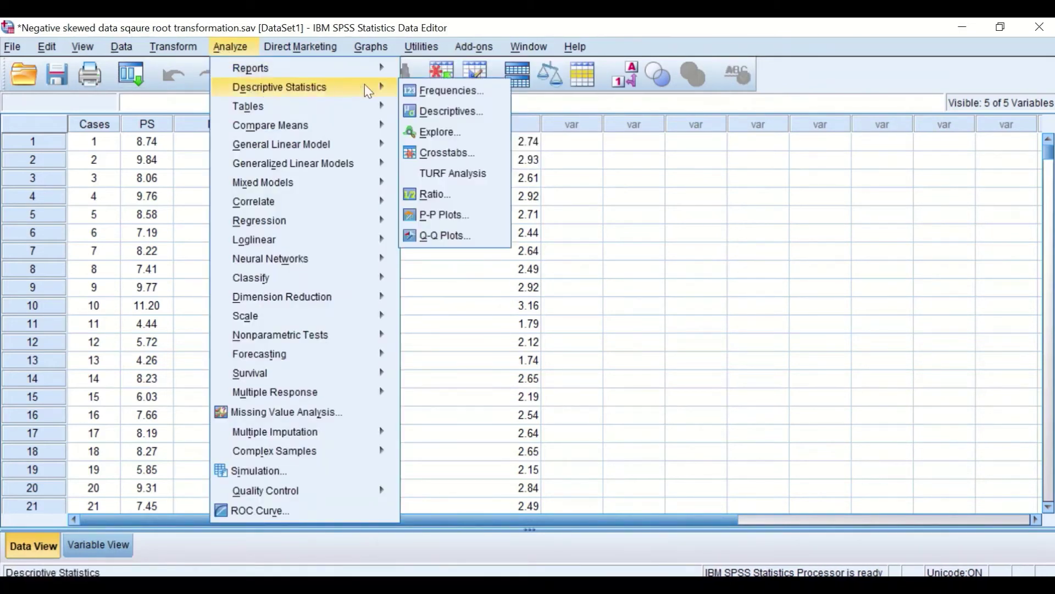
click(434, 133)
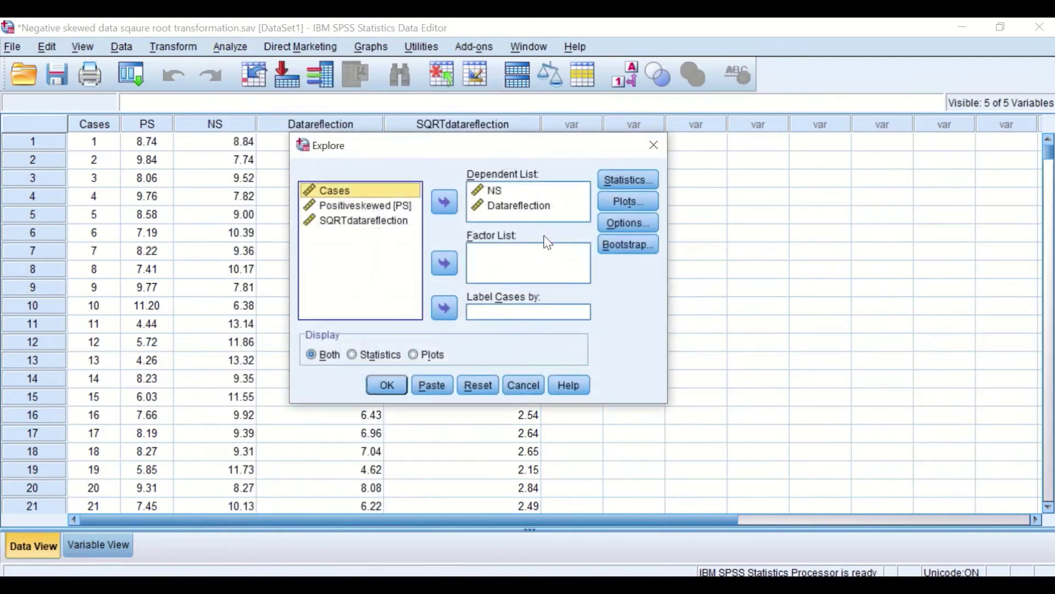
drag(331, 226, 473, 219)
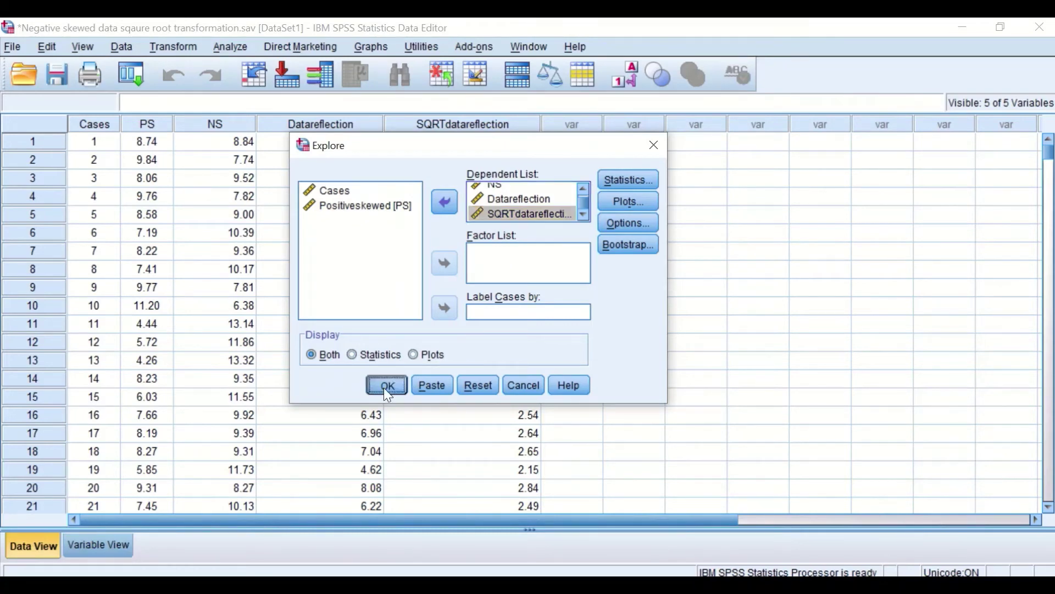
click(388, 384)
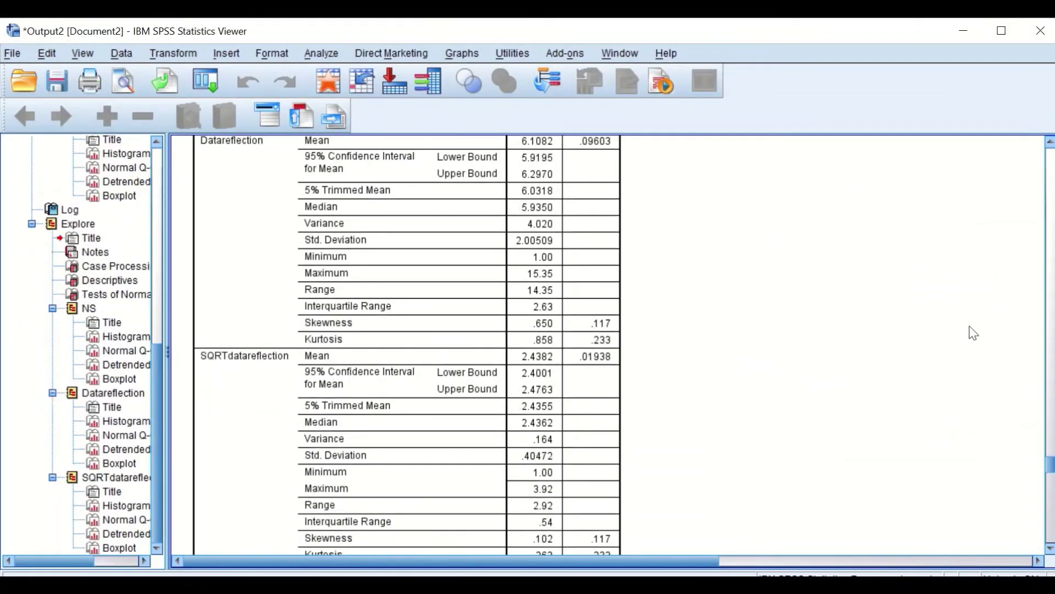
Step: Compare the skewness, kurtosis and other descriptives of NS, Datareflection and SQRTdatareflection, and examine their Tests of Normality
scroll(972, 333, down, 5)
scroll(973, 335, up, 10)
scroll(972, 340, down, 3)
scroll(972, 340, up, 5)
scroll(964, 341, down, 3)
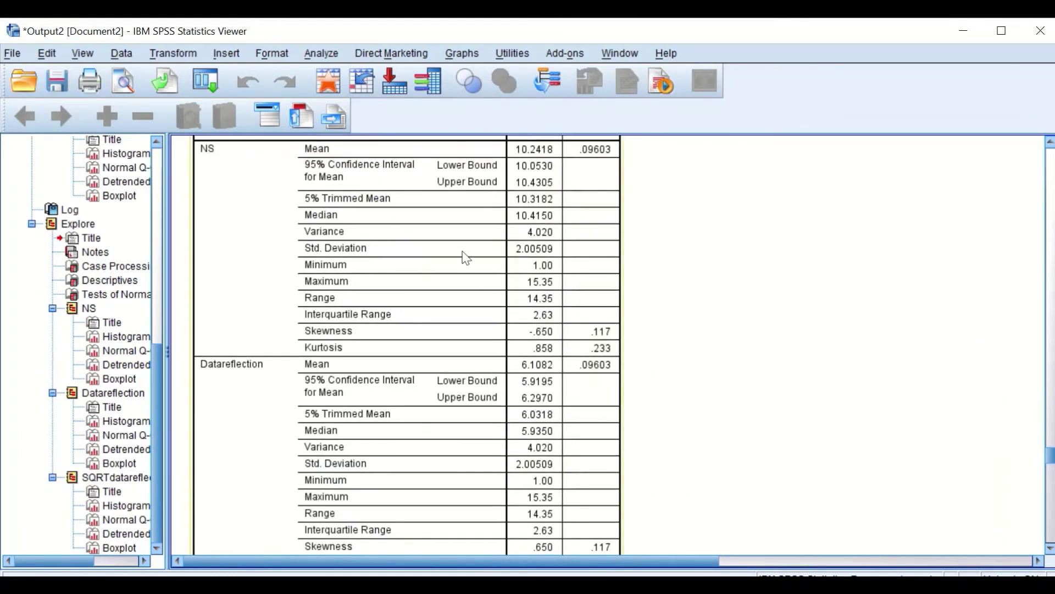
scroll(286, 248, down, 3)
scroll(285, 254, up, 4)
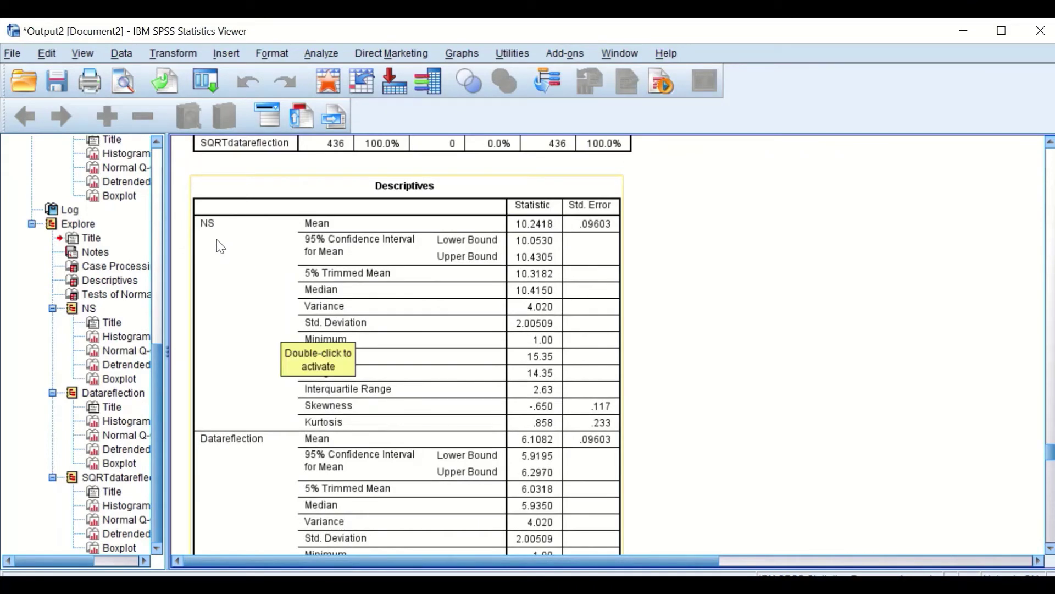
scroll(228, 244, down, 3)
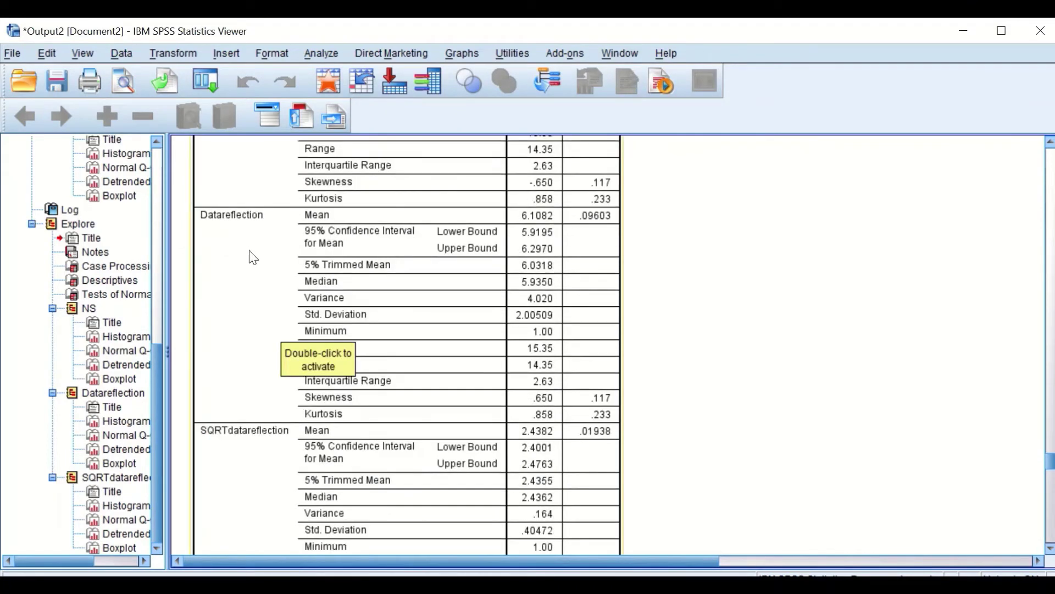
scroll(248, 275, down, 1)
scroll(242, 368, down, 2)
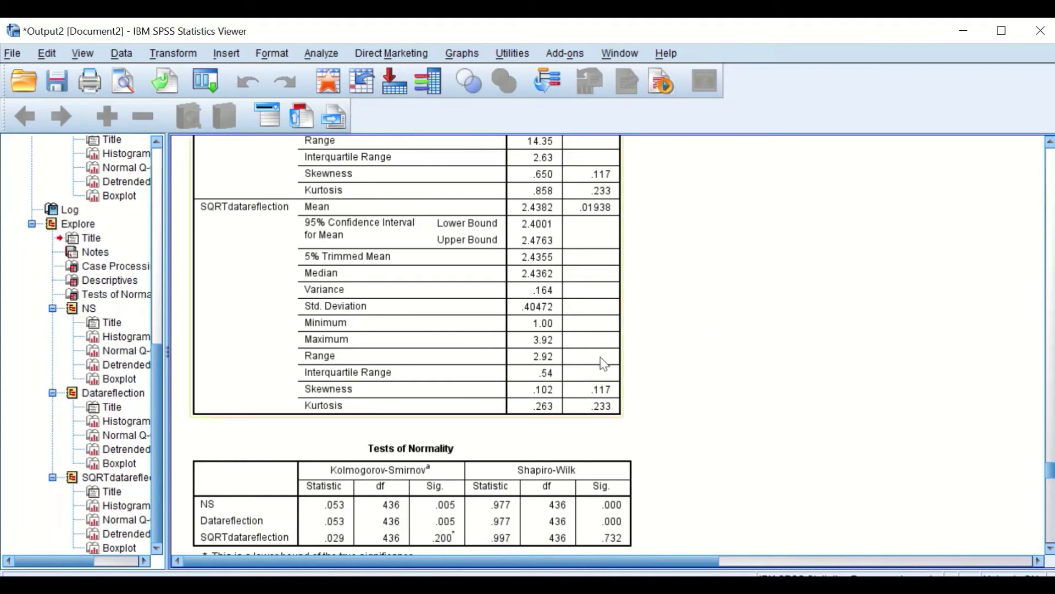
scroll(649, 360, down, 5)
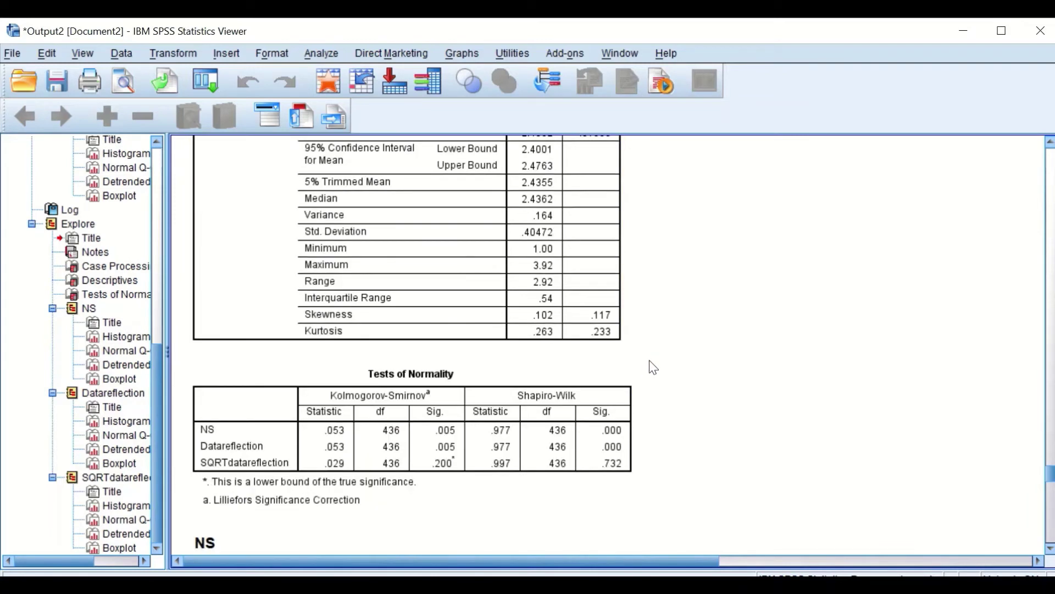
click(508, 421)
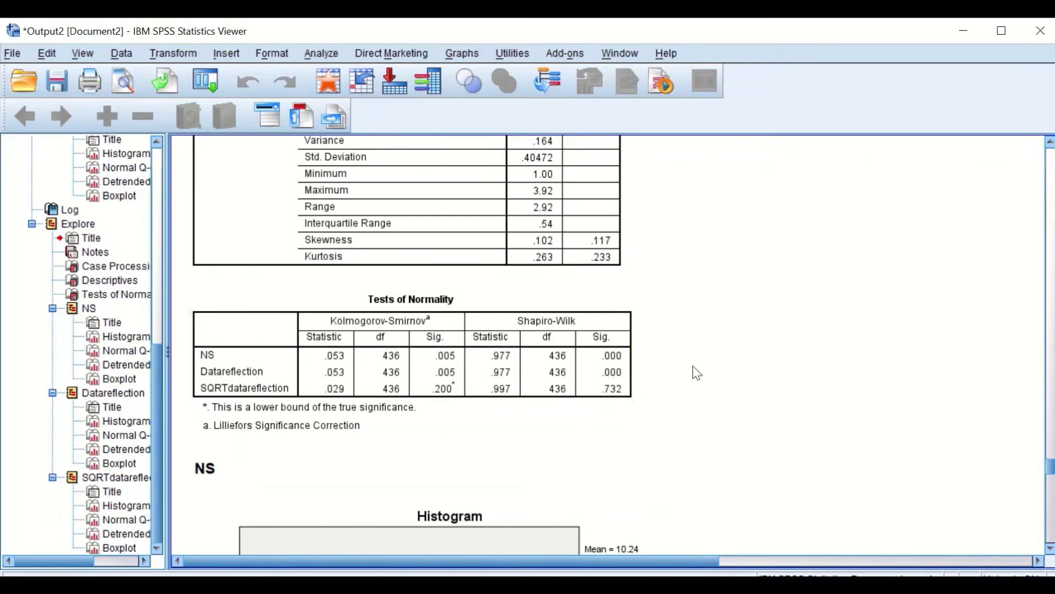
Step: Examine the histogram, normal Q-Q plot and boxplot of SQRTdatareflection, and go back to the Datareflection plots for comparison
scroll(690, 372, down, 15)
scroll(689, 362, down, 20)
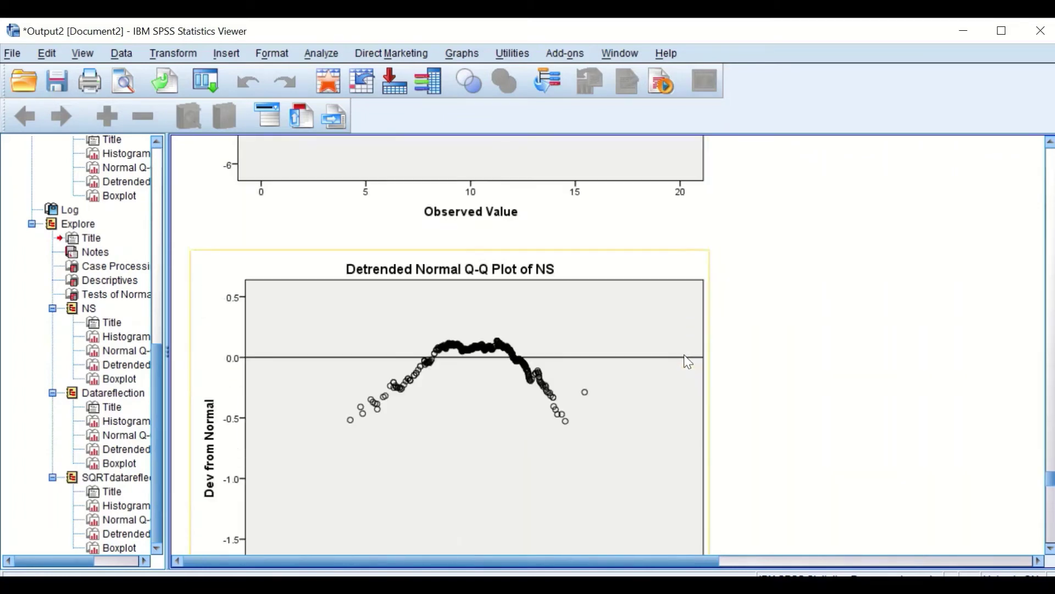
scroll(691, 363, down, 18)
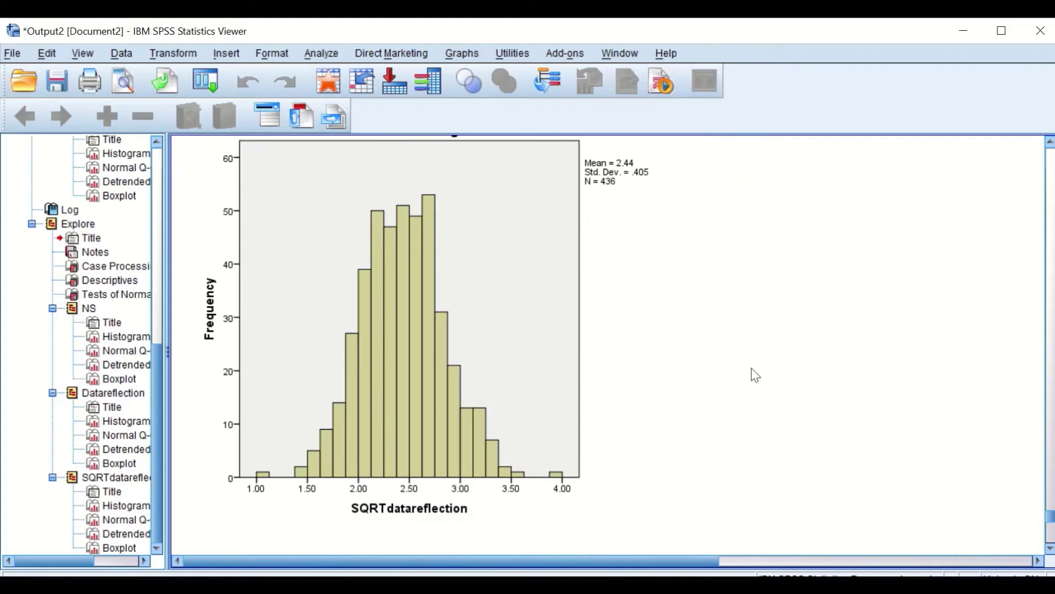
scroll(608, 383, down, 4)
scroll(608, 384, down, 4)
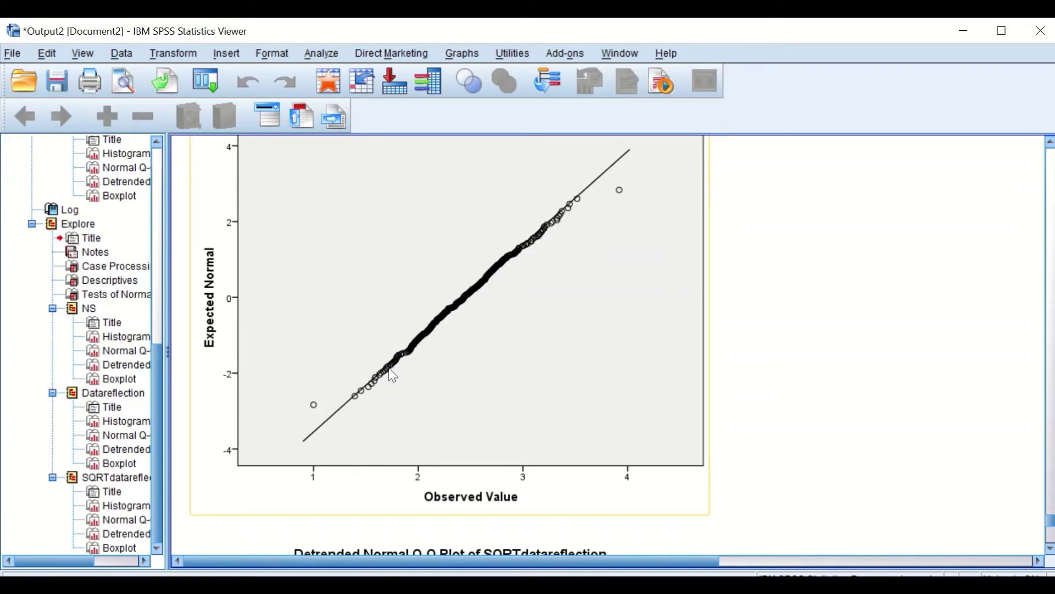
scroll(433, 365, down, 10)
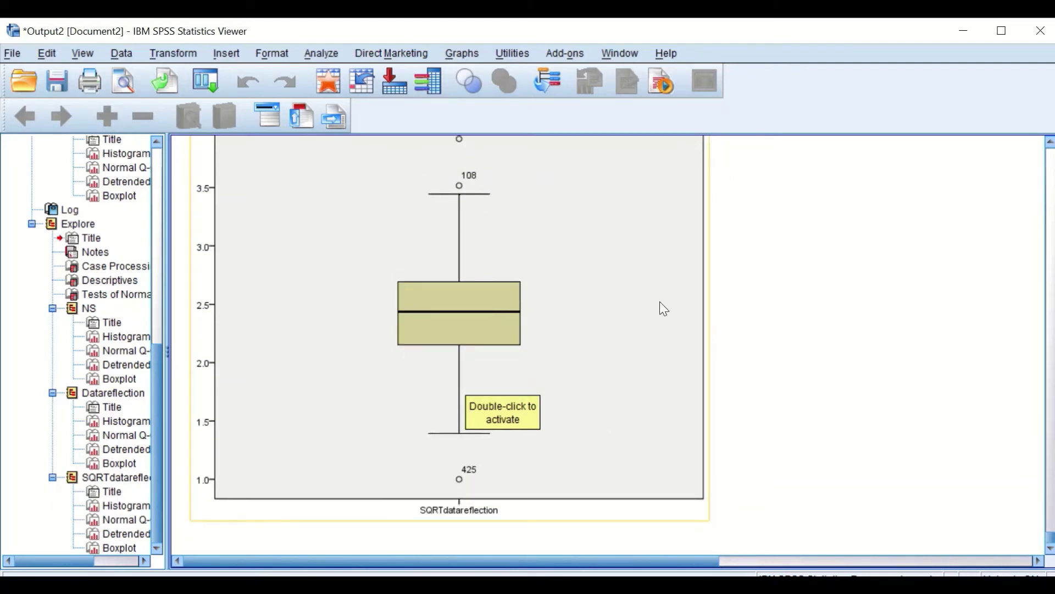
scroll(510, 325, up, 10)
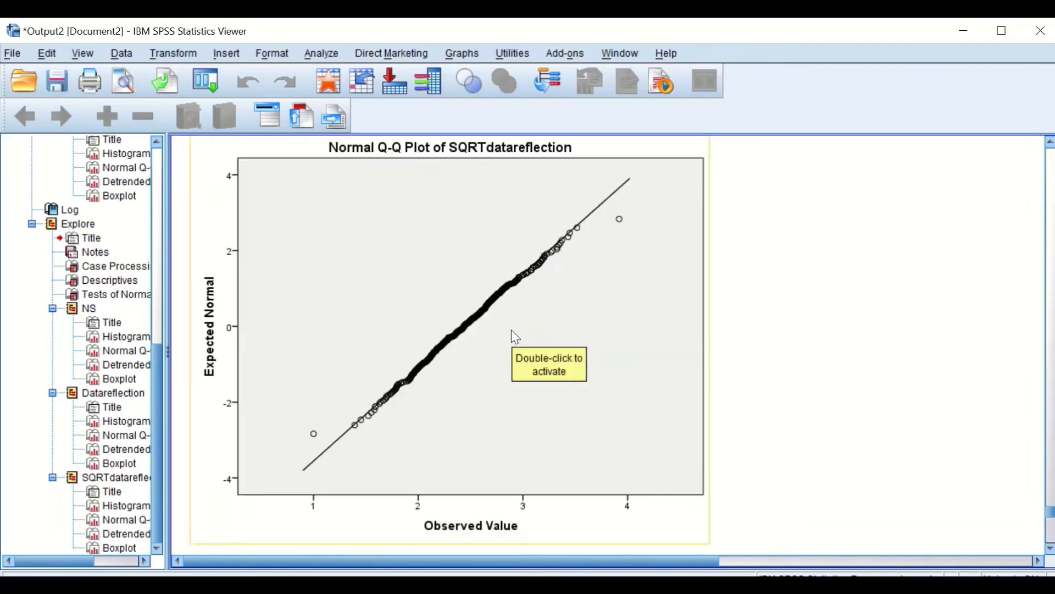
scroll(527, 334, up, 10)
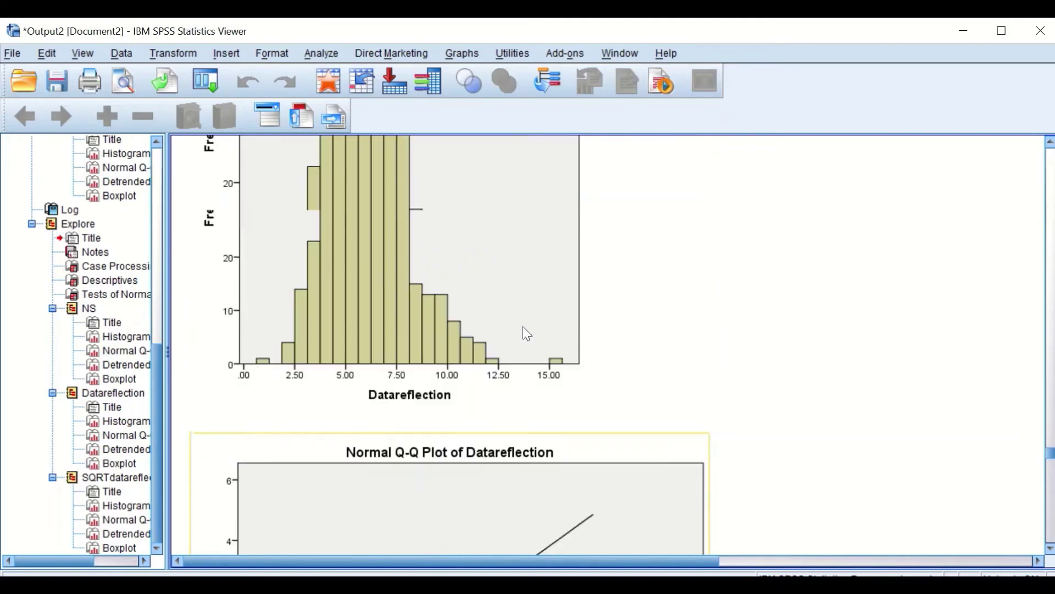
Step: Start a new variable computation from the data set, clear the previous settings and name the target variable SQRT2direct
scroll(527, 335, up, 4)
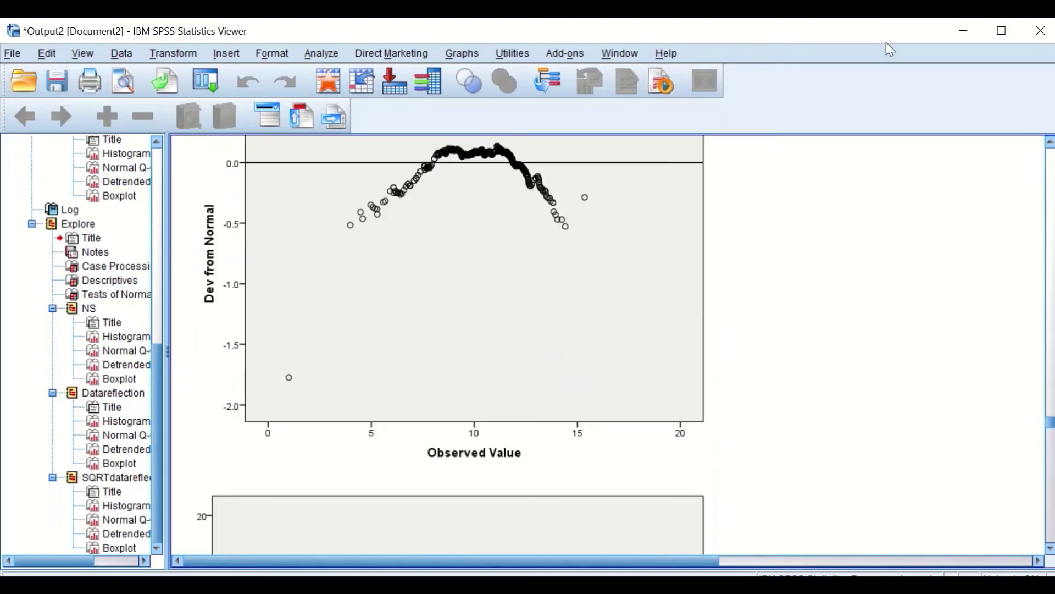
click(964, 31)
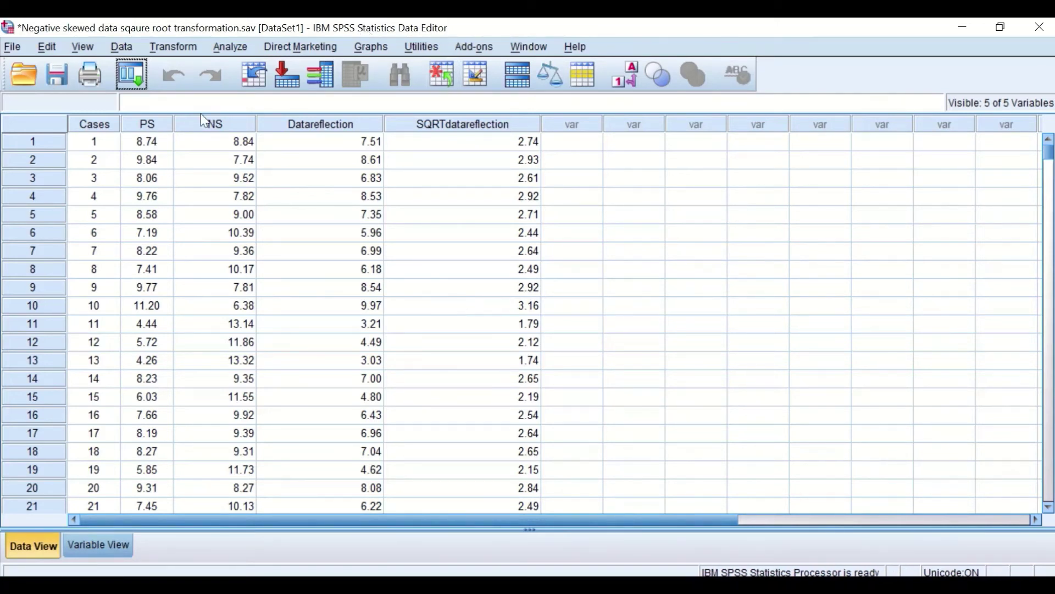
click(173, 48)
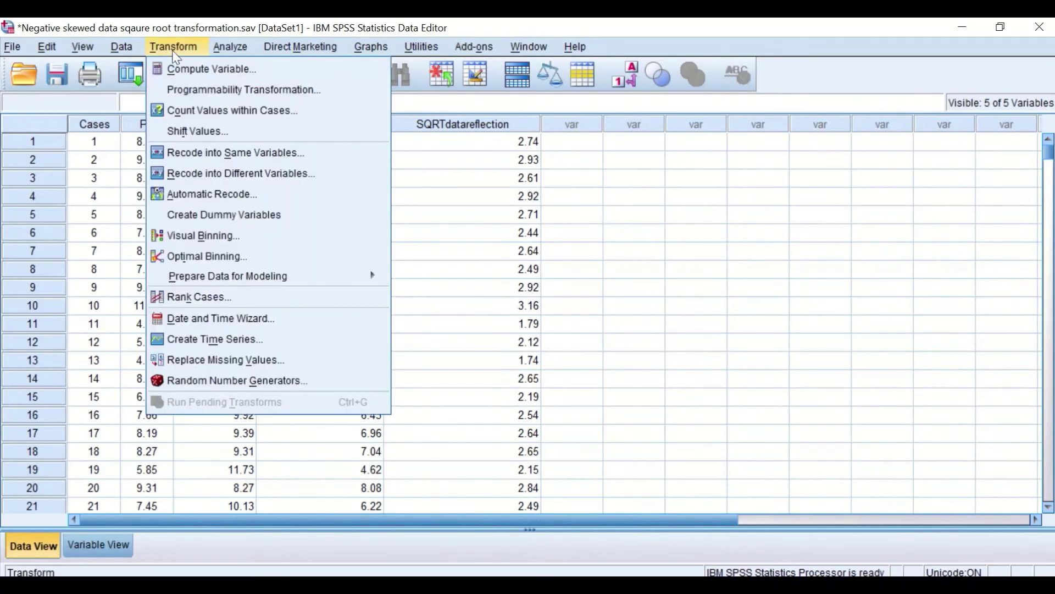
click(190, 70)
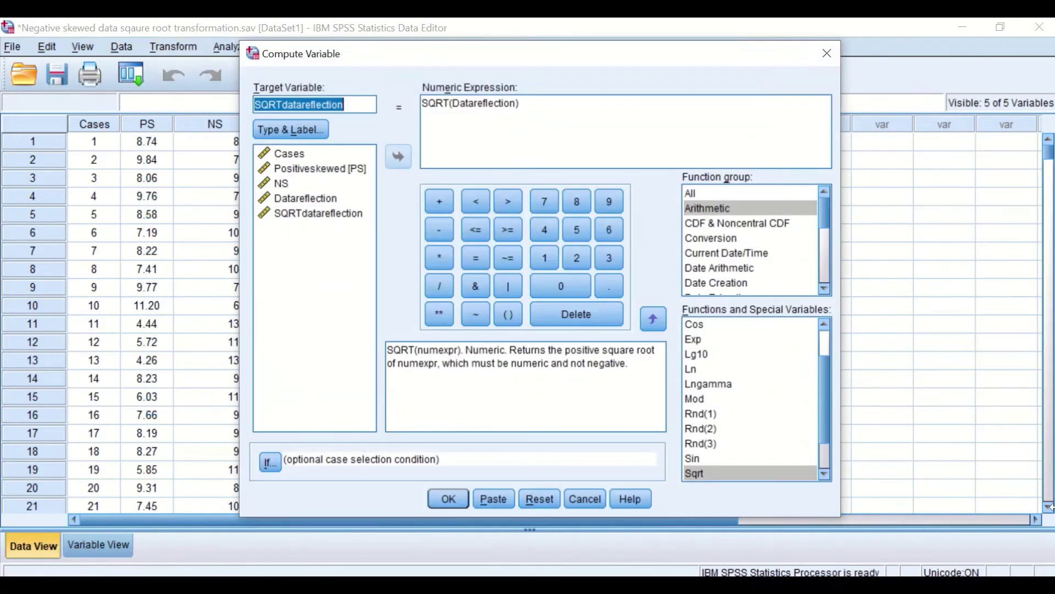
click(532, 499)
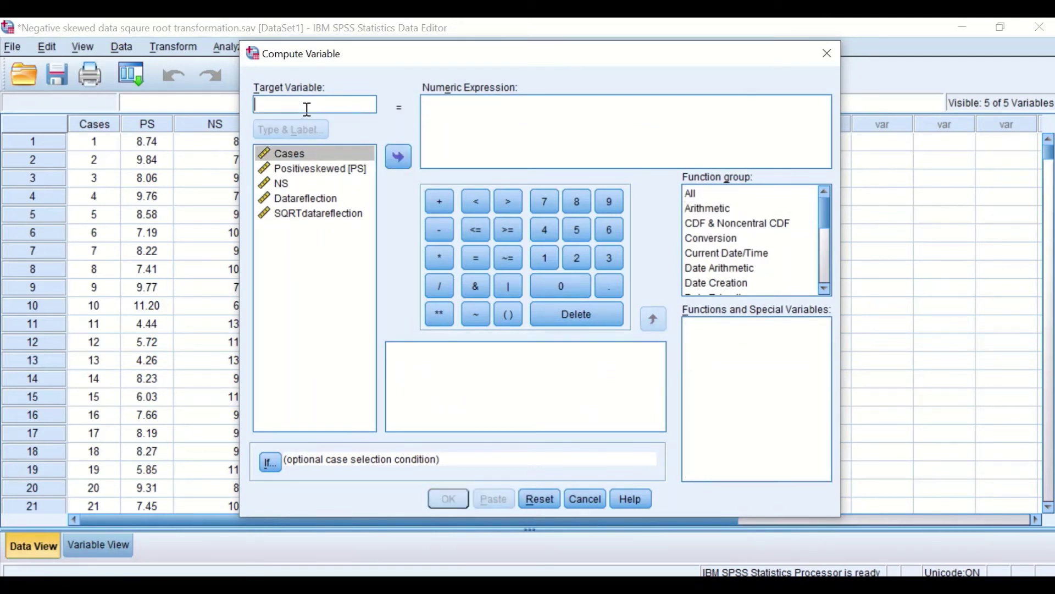
text(SQRT)
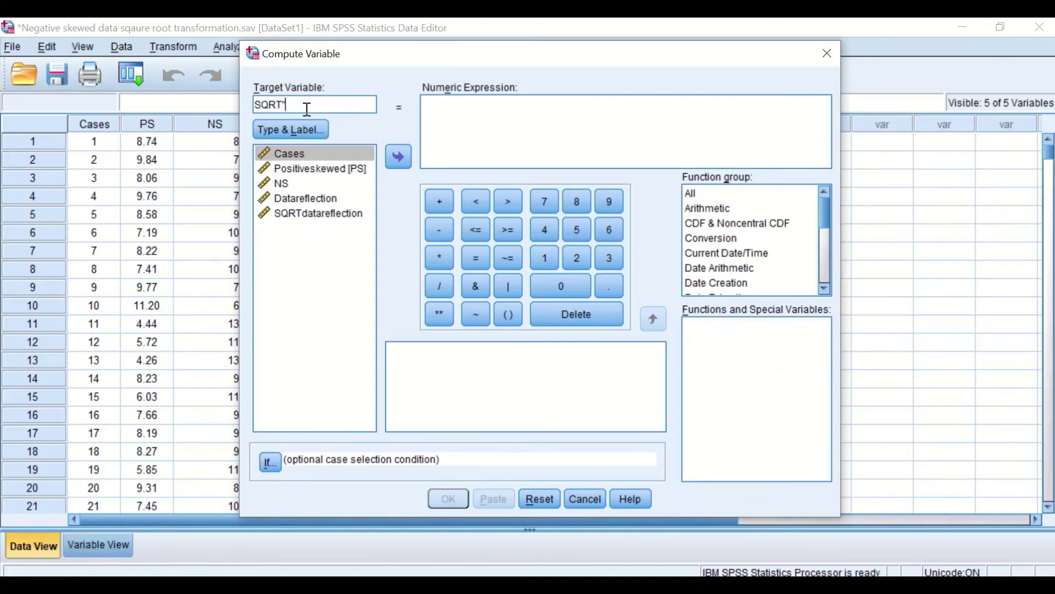
text(')
text(2)
text(direct)
Step: Insert the arithmetic Sqrt function into the numeric expression for SQRT2direct
click(713, 212)
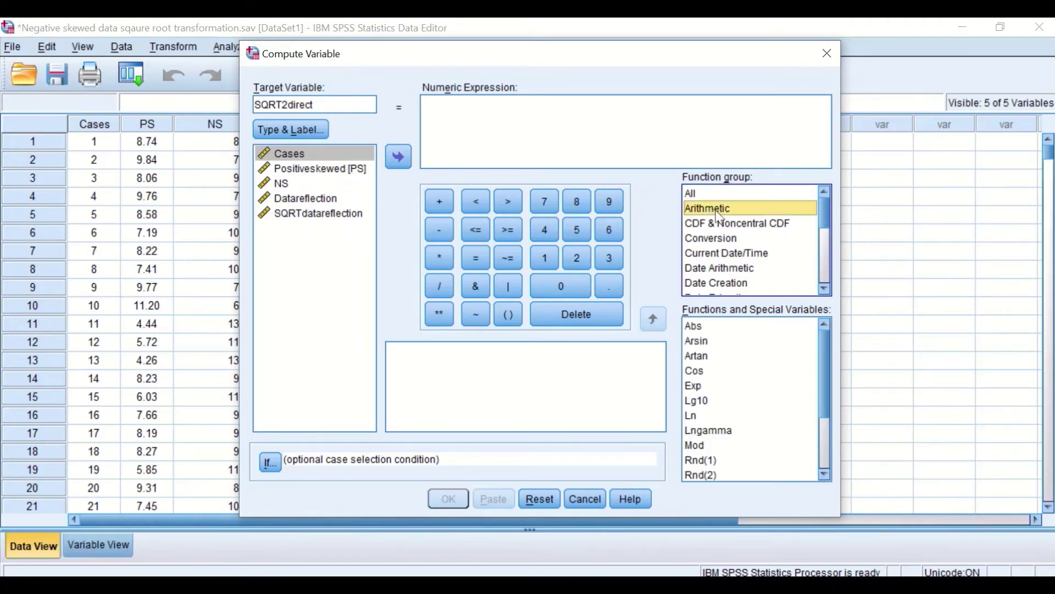
scroll(830, 383, down, 2)
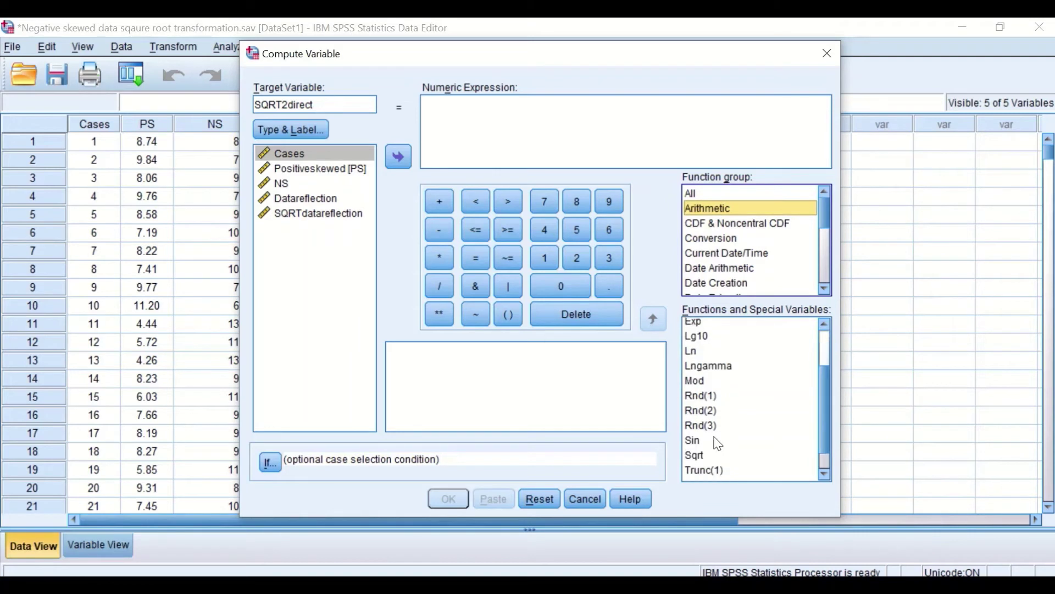
click(696, 456)
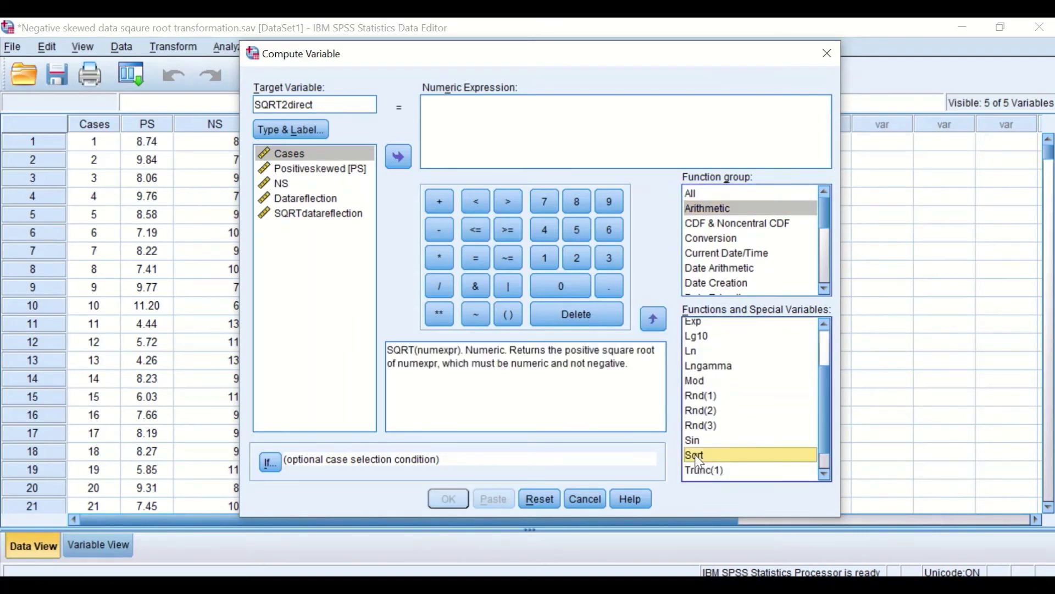
click(653, 318)
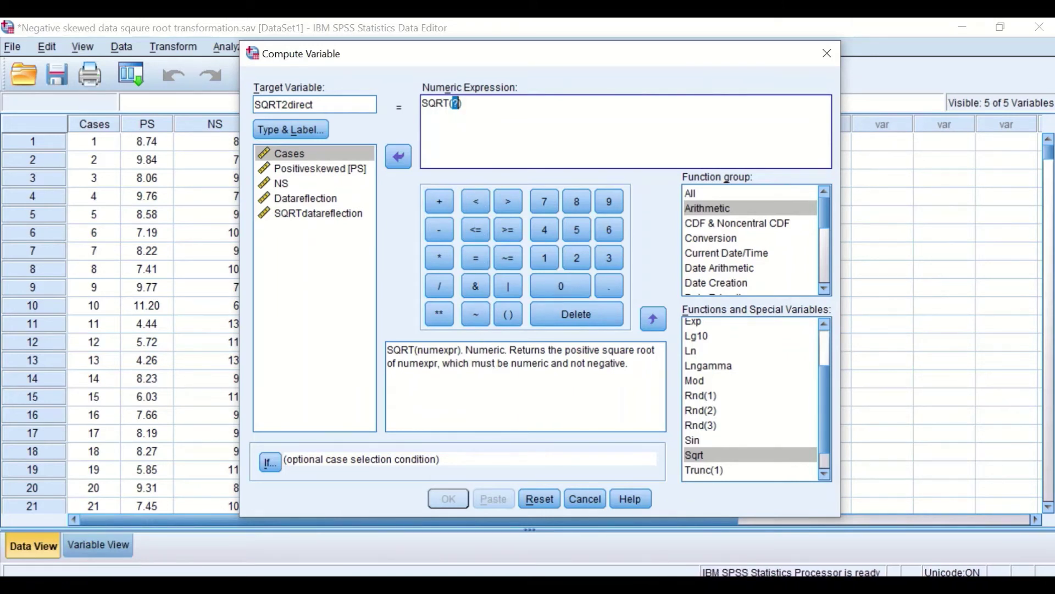
Step: Look up the maximum of NS in the Descriptives output table and return to the variable computation
click(676, 584)
click(777, 539)
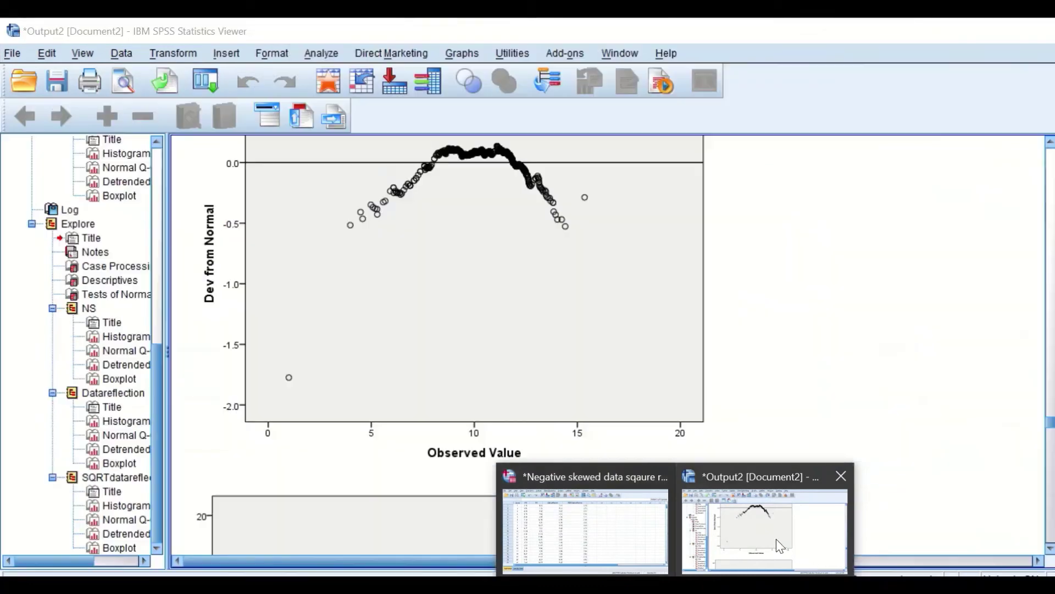
scroll(575, 350, up, 15)
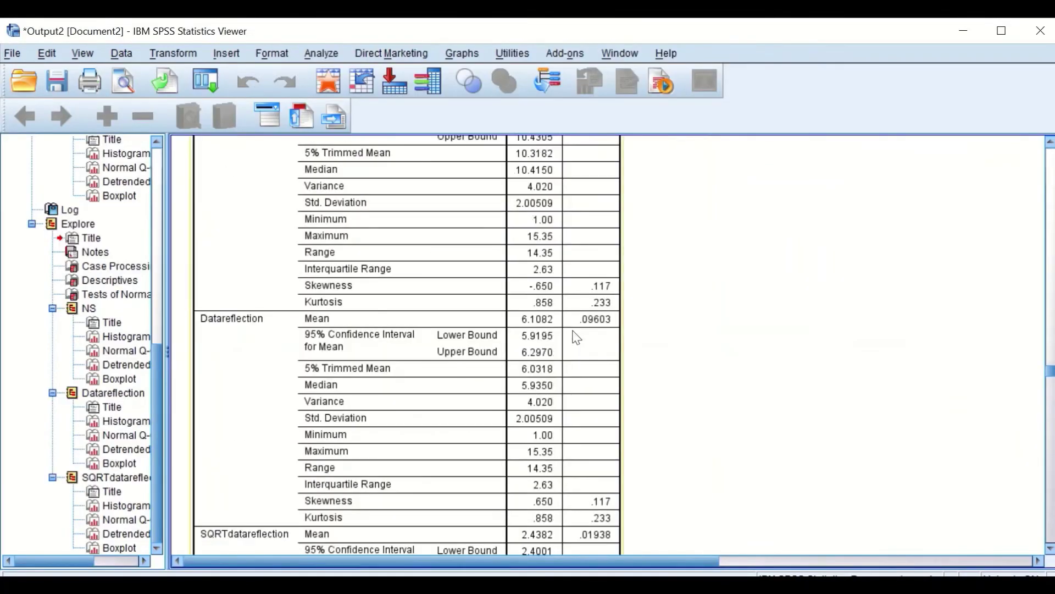
scroll(456, 308, down, 3)
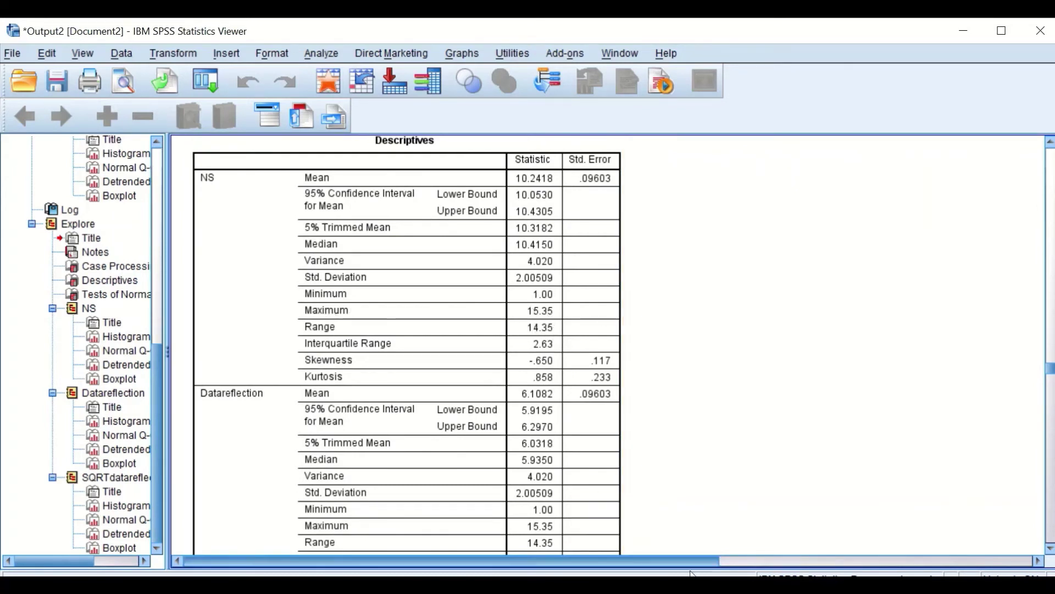
mouse_move(661, 559)
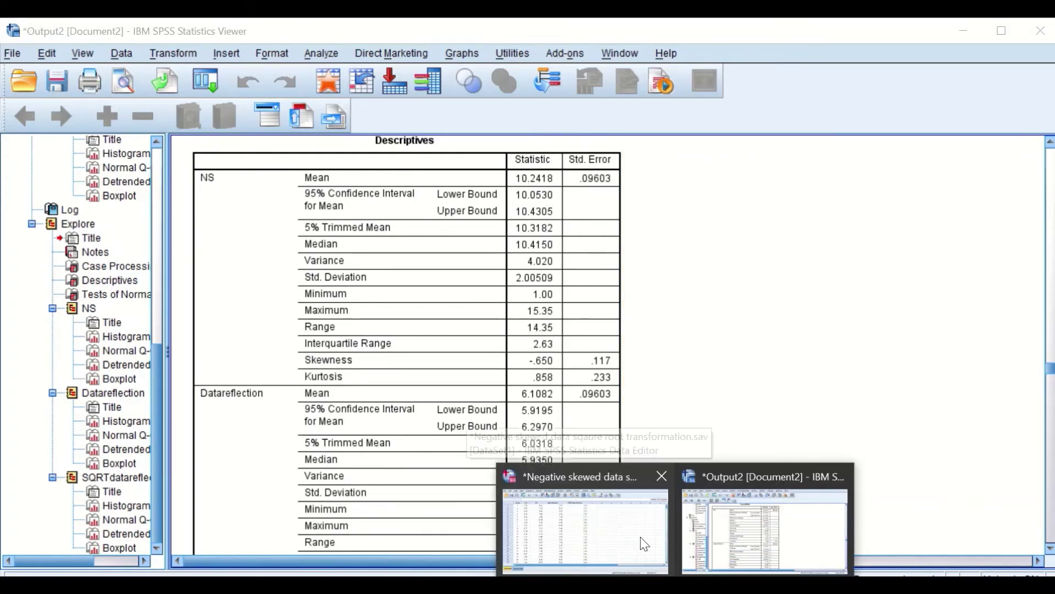
click(612, 536)
Step: Complete the numeric expression as SQRT(15.35 + 1 - NS) and run the computation
text(1)
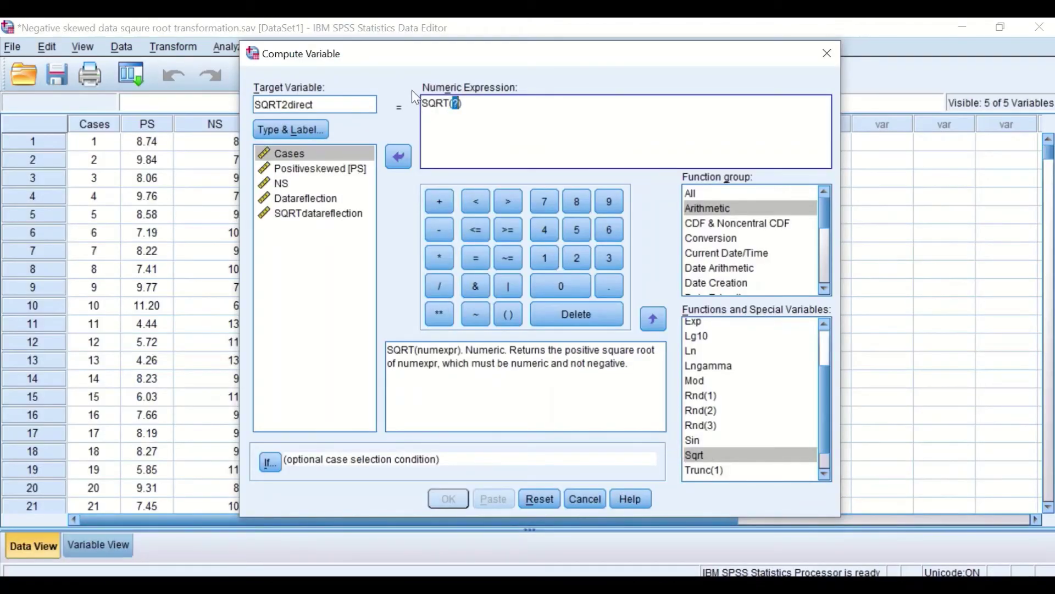
text(5.)
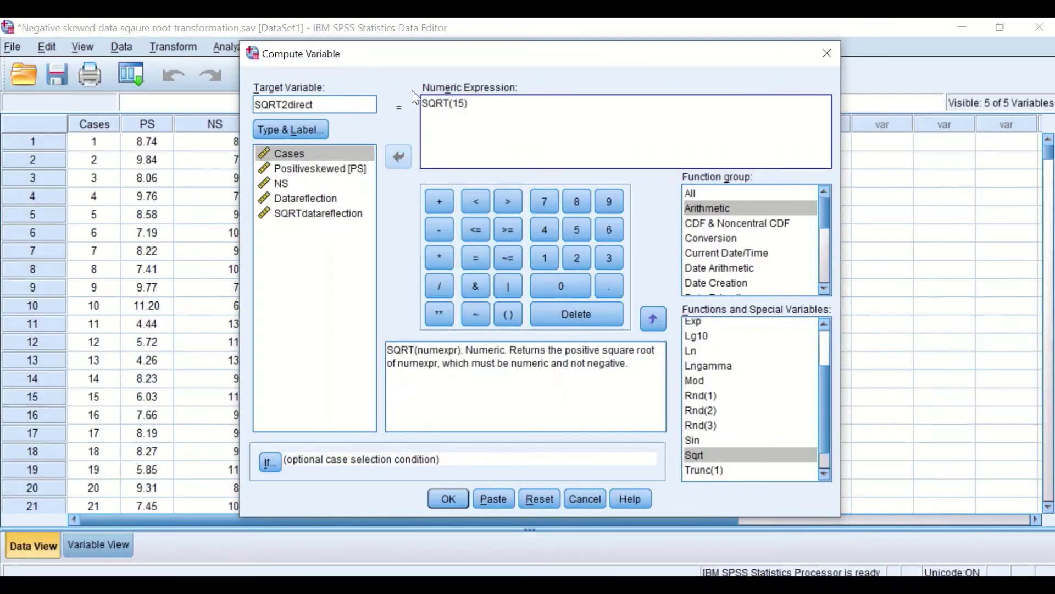
text(35)
click(439, 202)
click(541, 259)
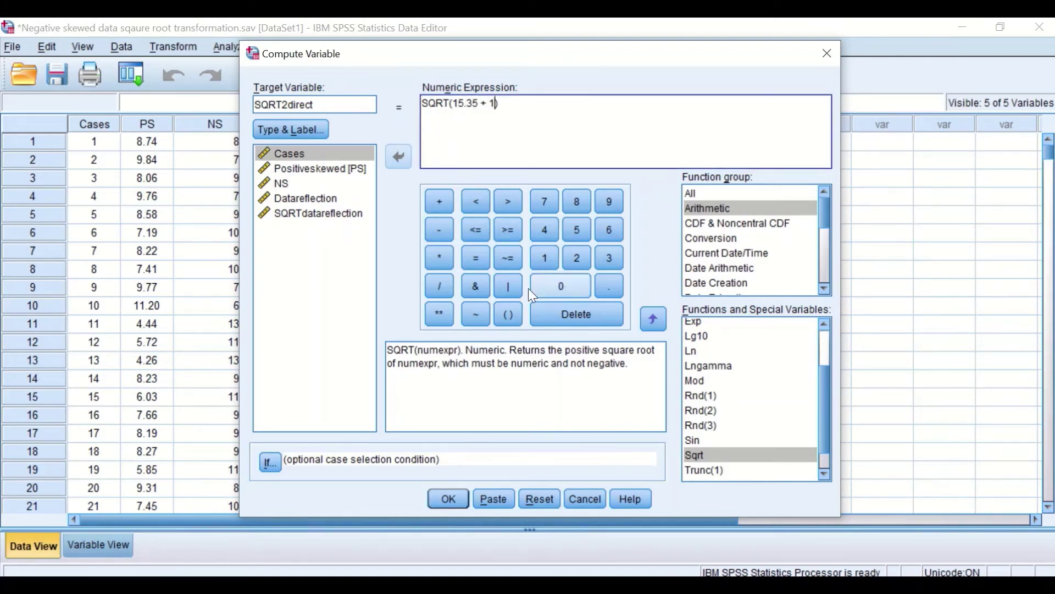
click(441, 231)
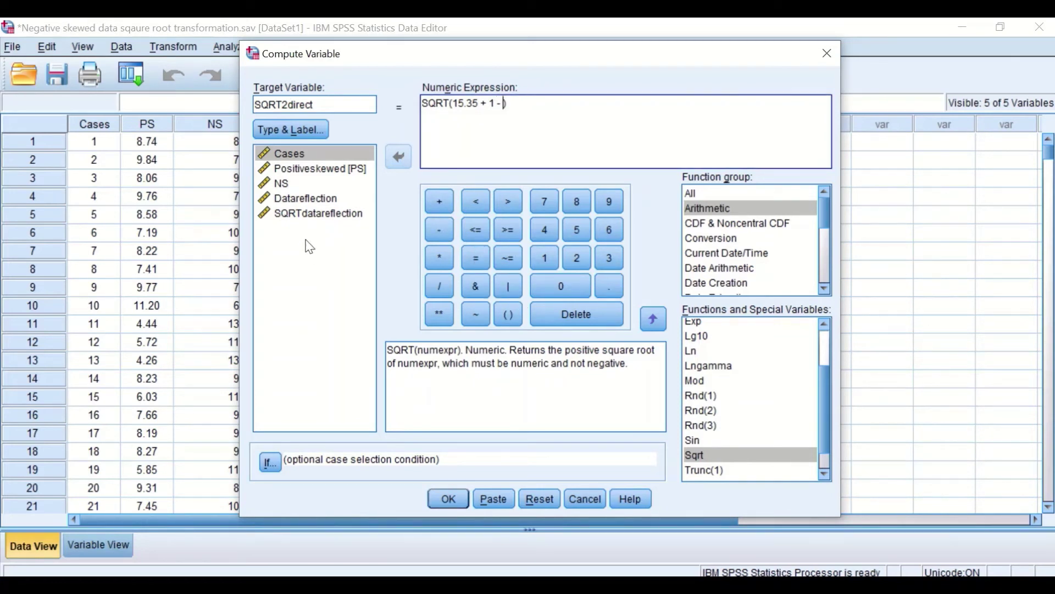
click(299, 187)
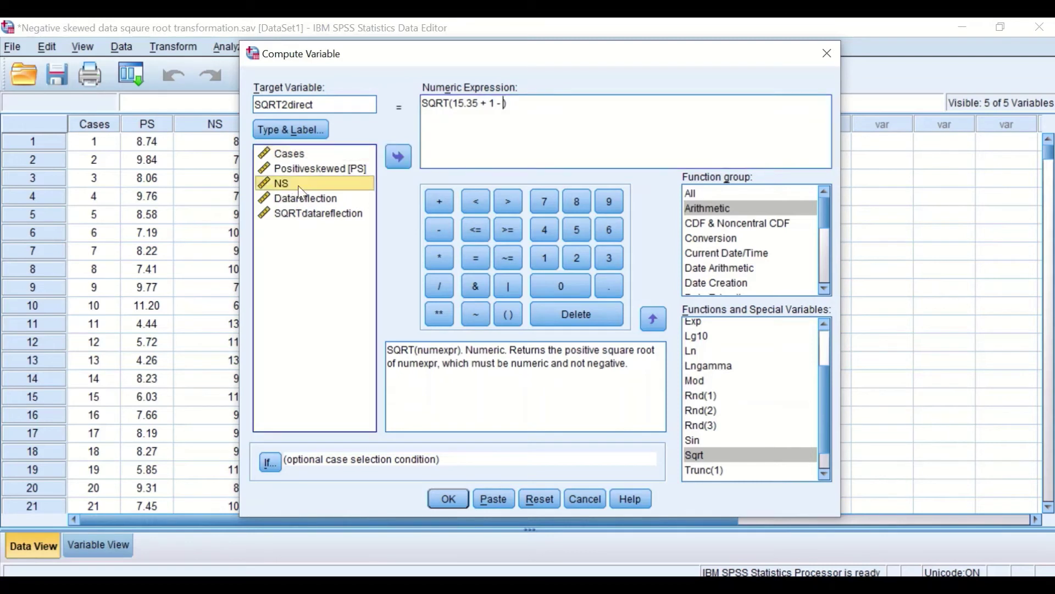
click(395, 157)
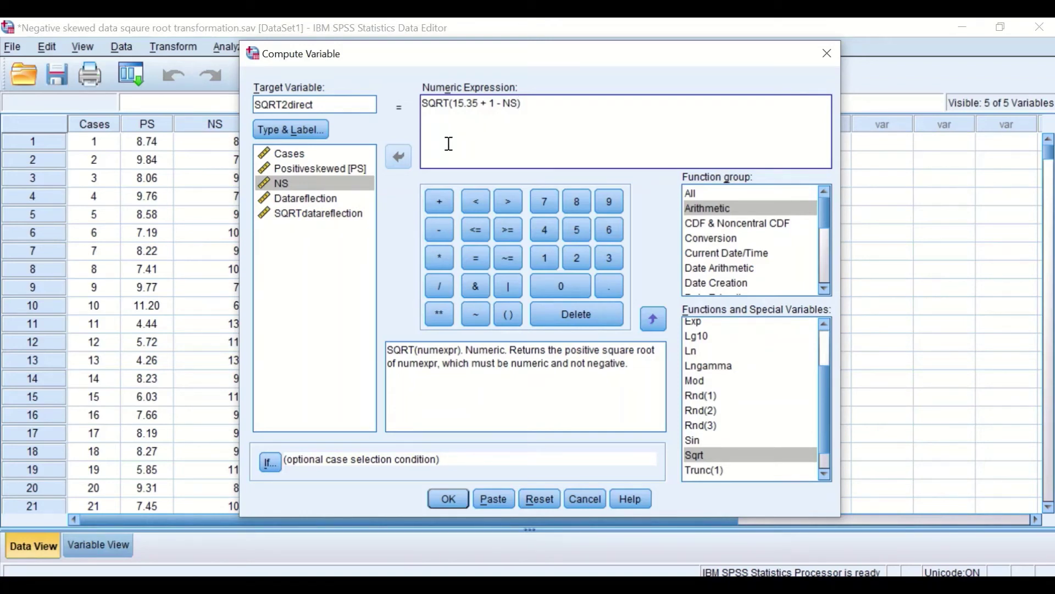
click(449, 496)
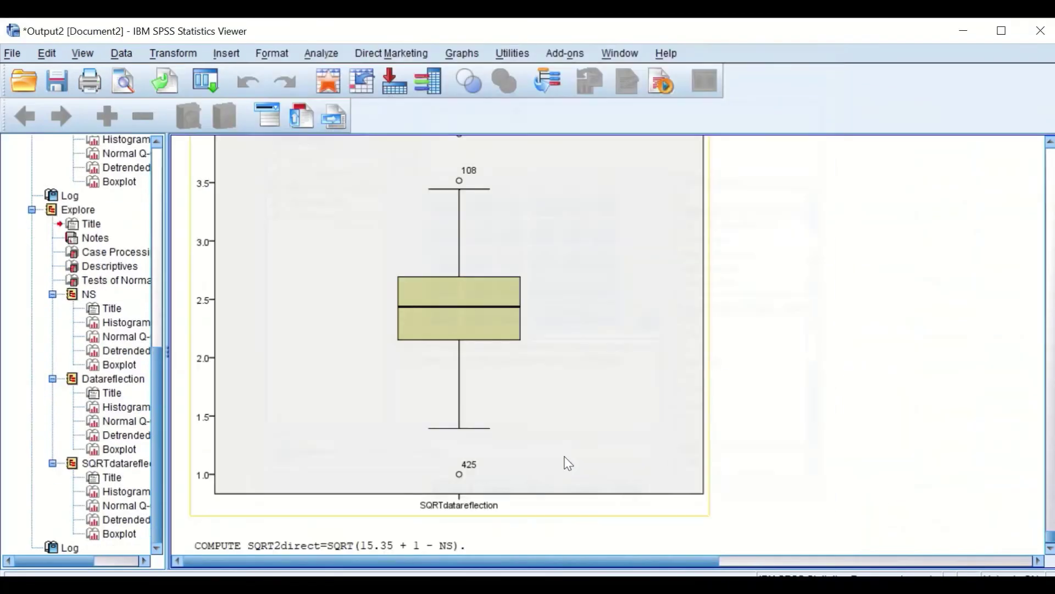
Step: Run the Explore analysis on the data set with SQRT2direct added to the dependent variables
click(964, 30)
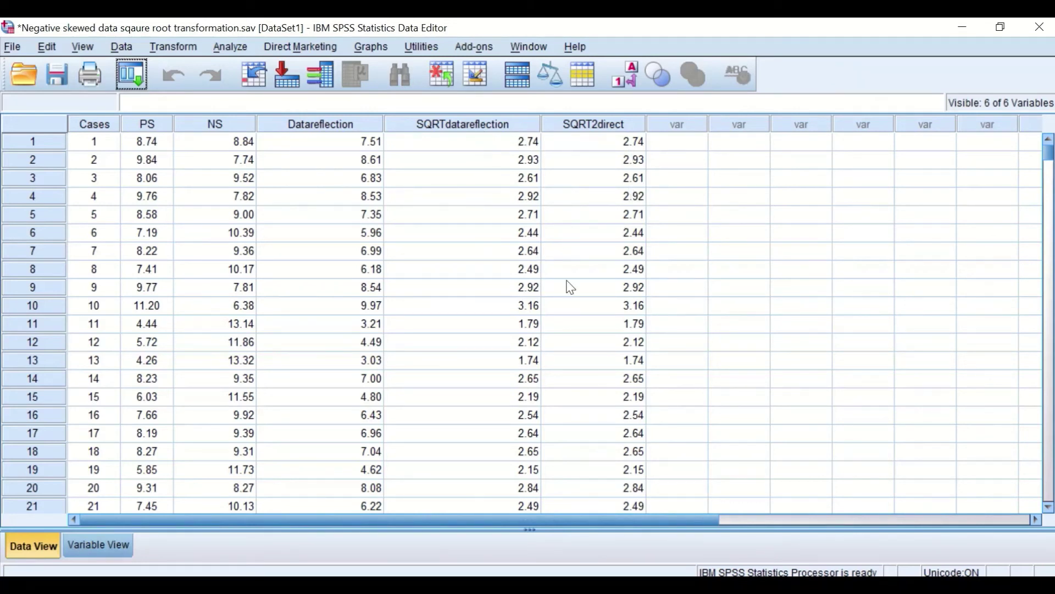
click(128, 68)
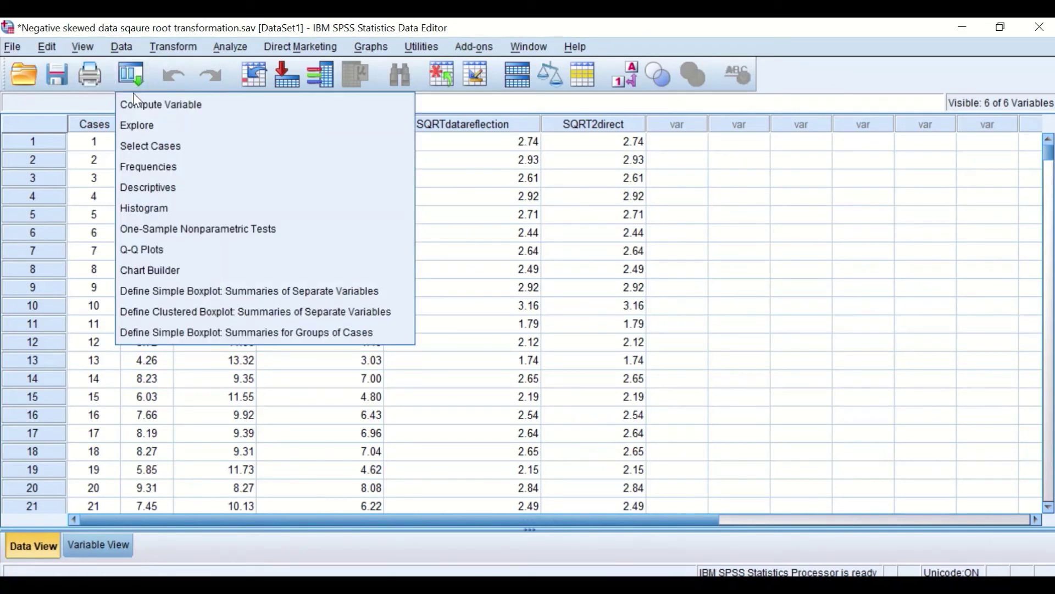
click(137, 125)
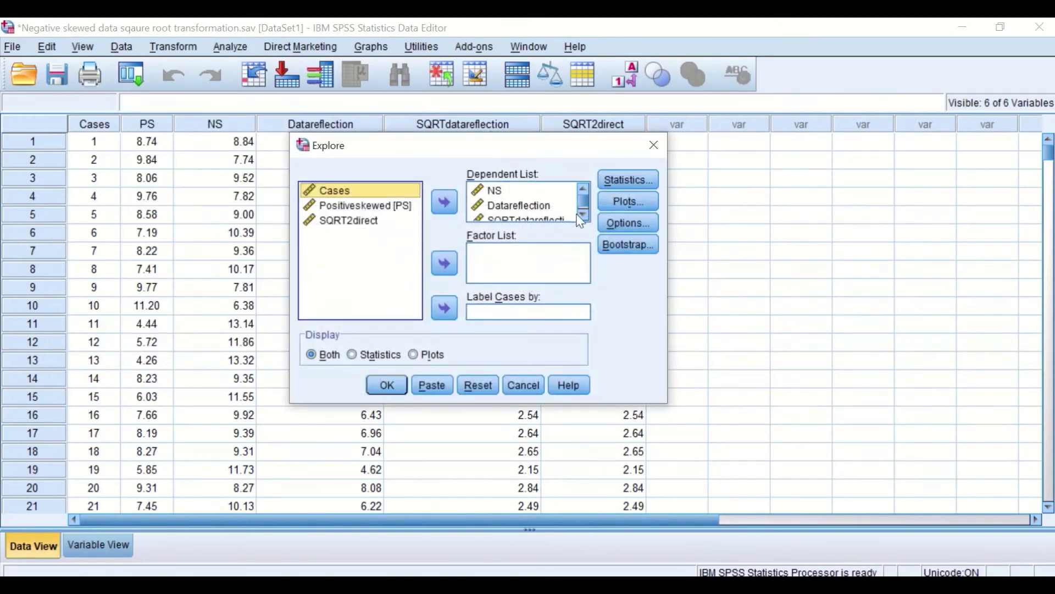
click(583, 215)
drag(353, 220, 508, 218)
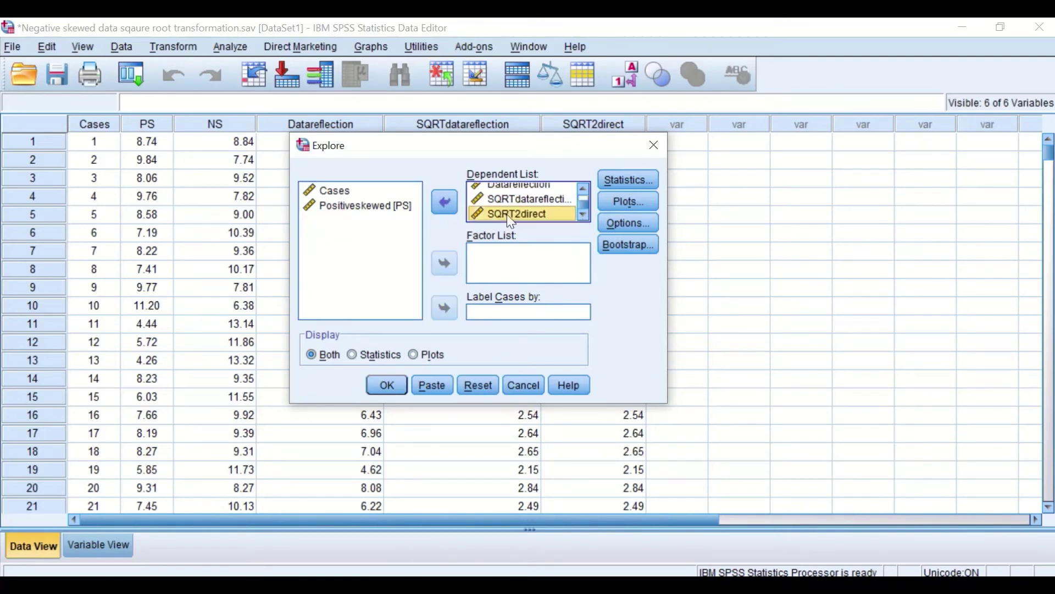
click(387, 385)
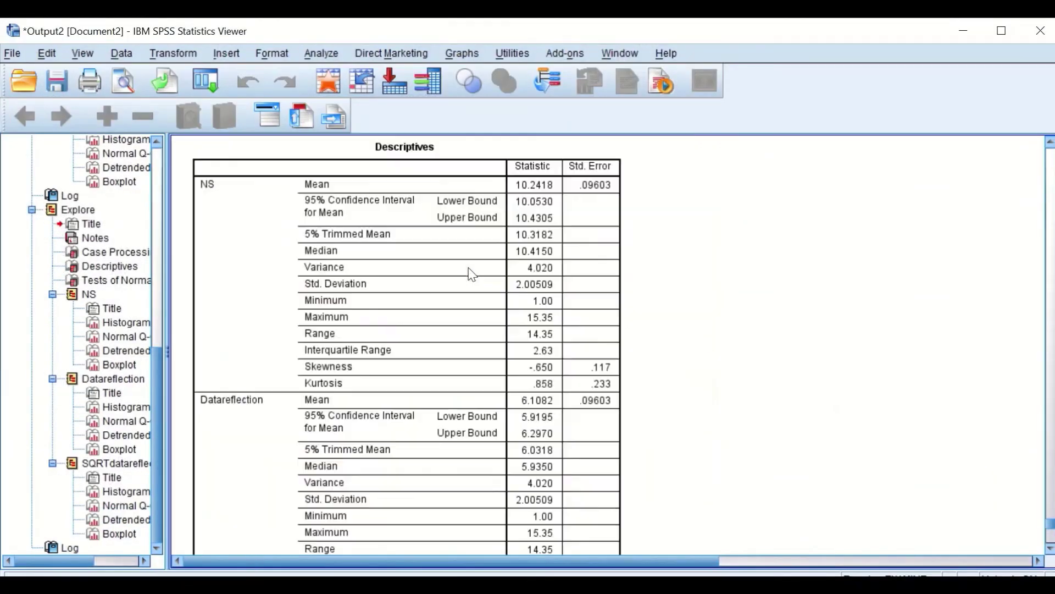
Step: Compare the descriptives and Tests of Normality of SQRT2direct with those of NS, Datareflection and SQRTdatareflection, and return to the data
scroll(475, 277, down, 12)
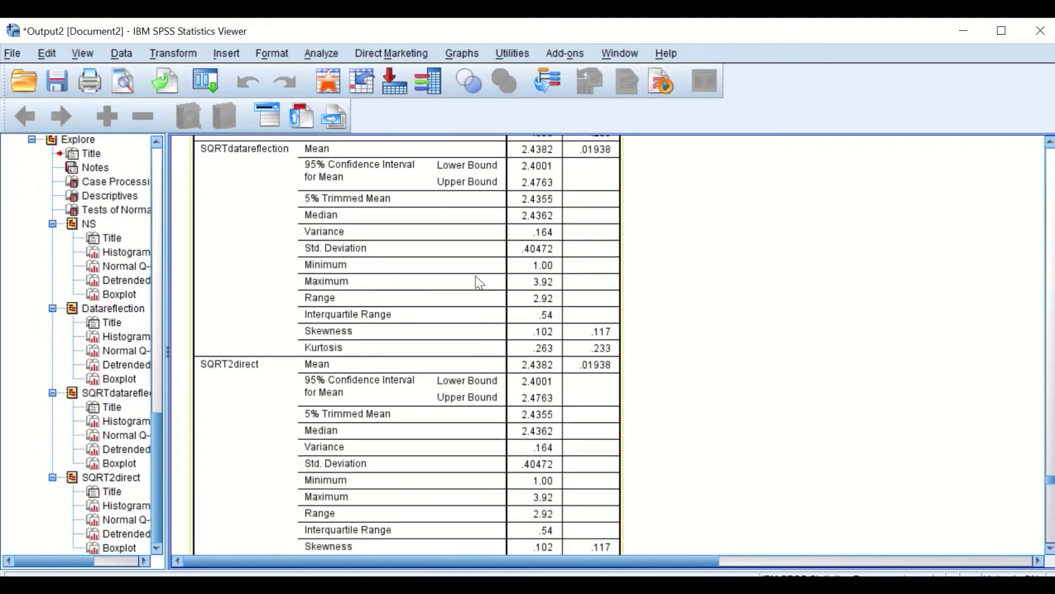
scroll(480, 283, down, 3)
scroll(480, 283, up, 20)
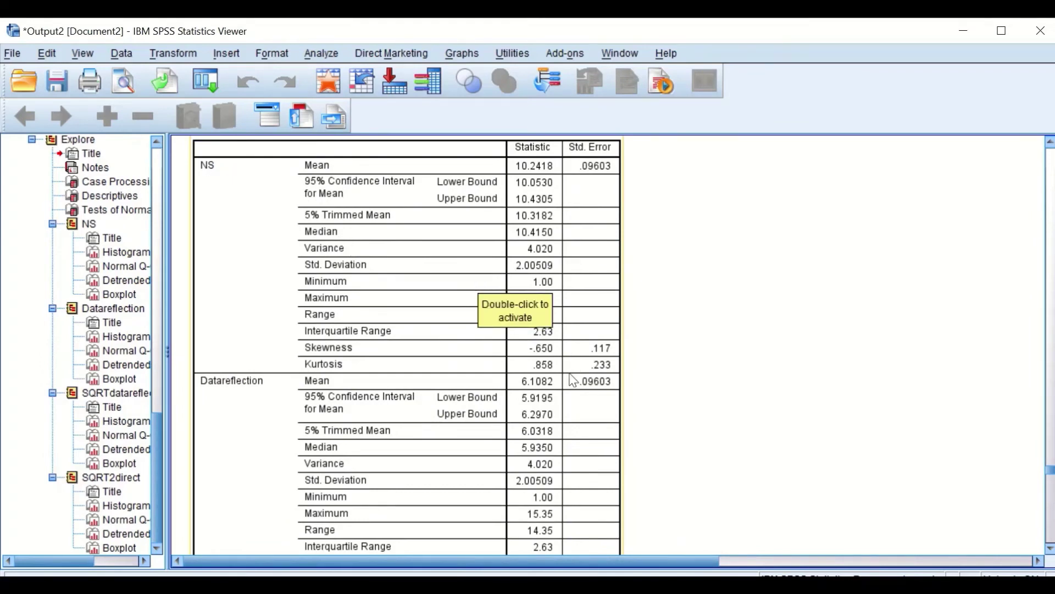
scroll(528, 362, down, 6)
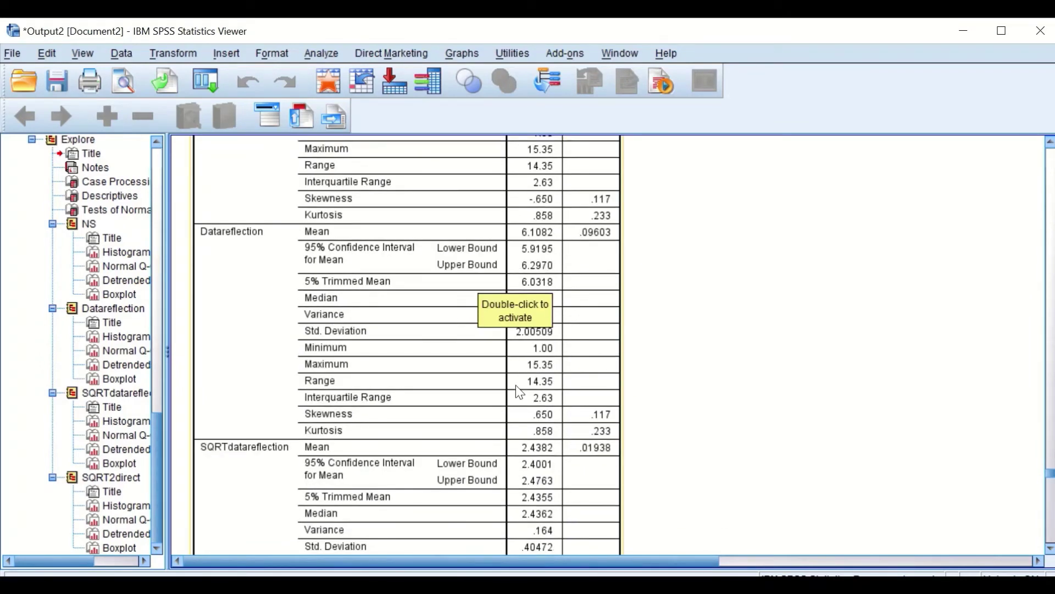
scroll(487, 366, down, 6)
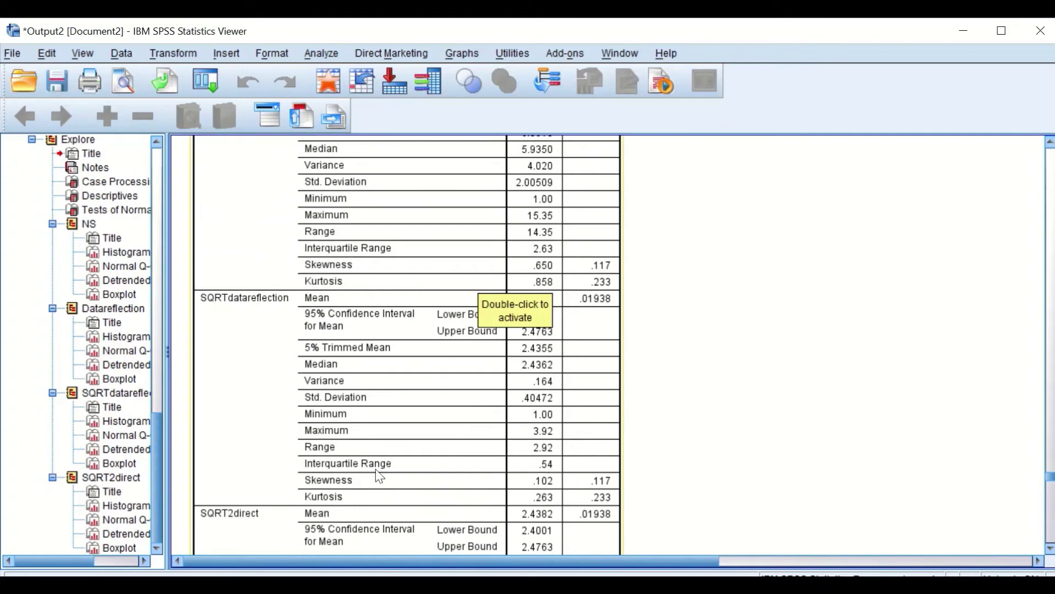
scroll(543, 491, down, 6)
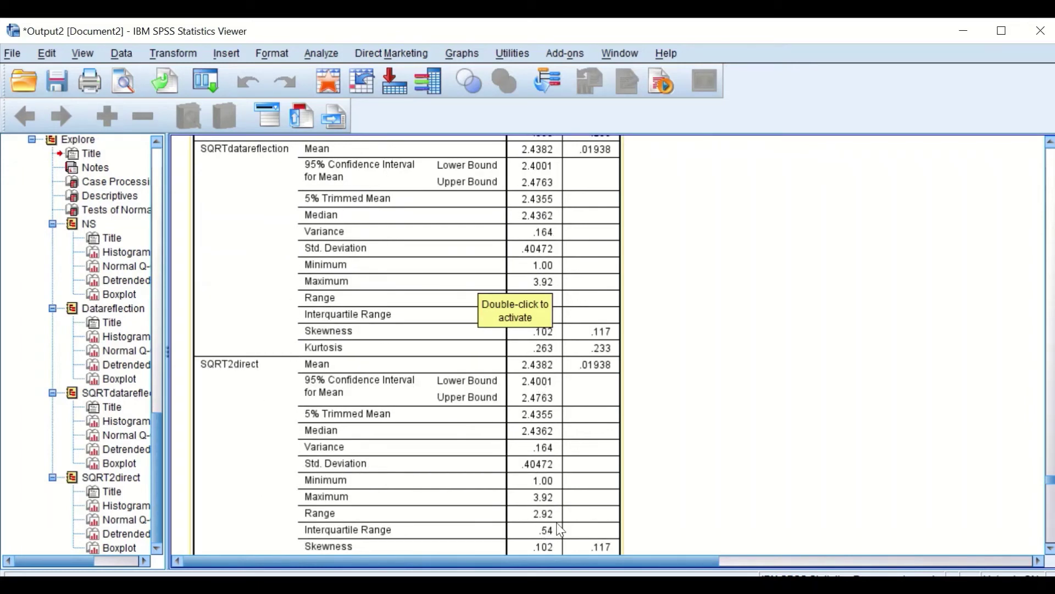
scroll(565, 514, down, 3)
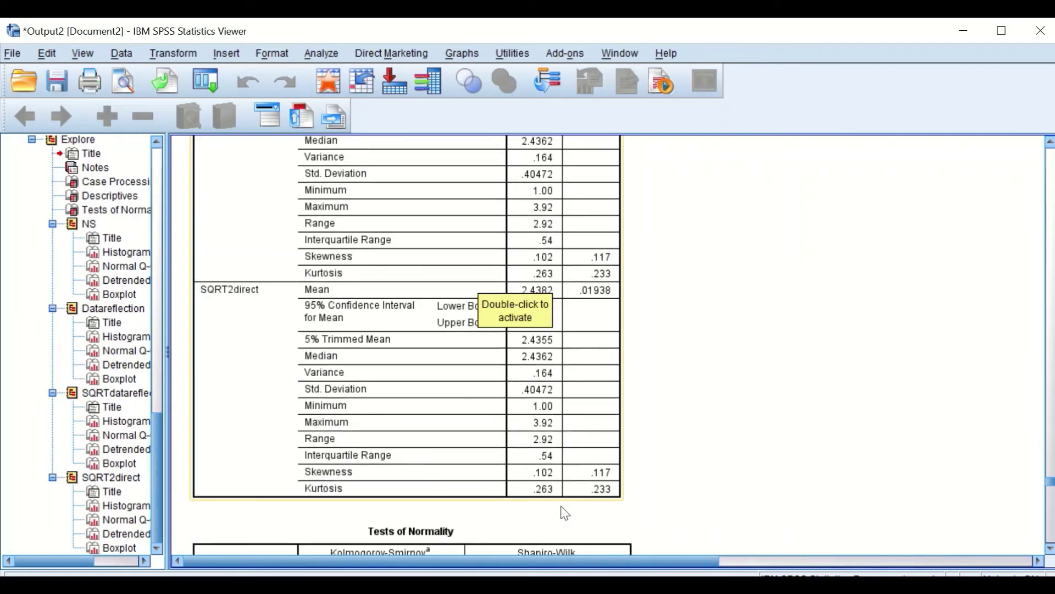
scroll(558, 473, down, 18)
scroll(409, 302, up, 6)
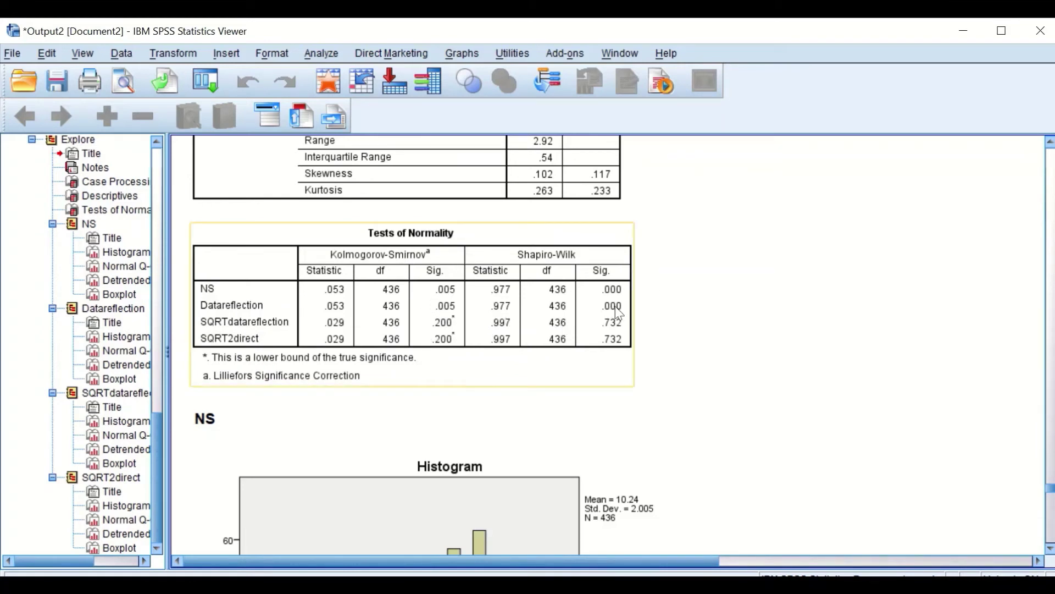
click(1034, 22)
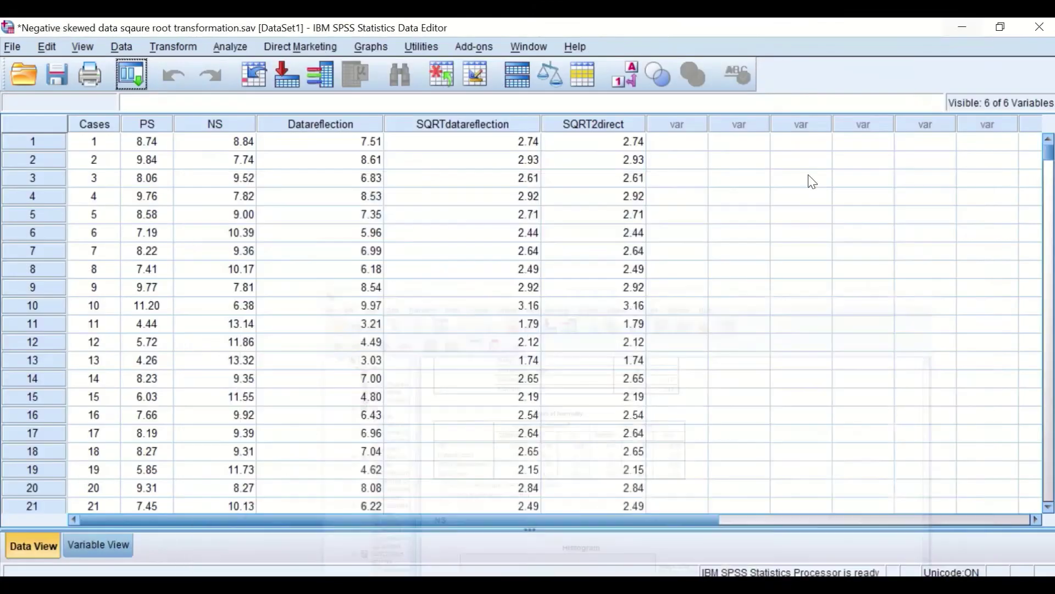
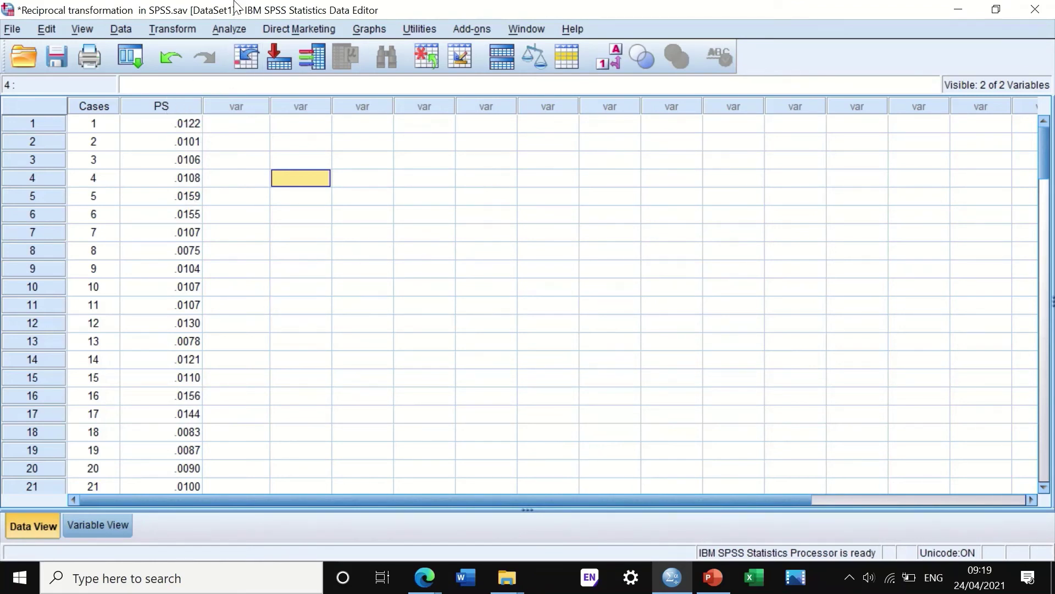
Step: Reset the Explore analysis settings and set PS as the only dependent variable
click(226, 26)
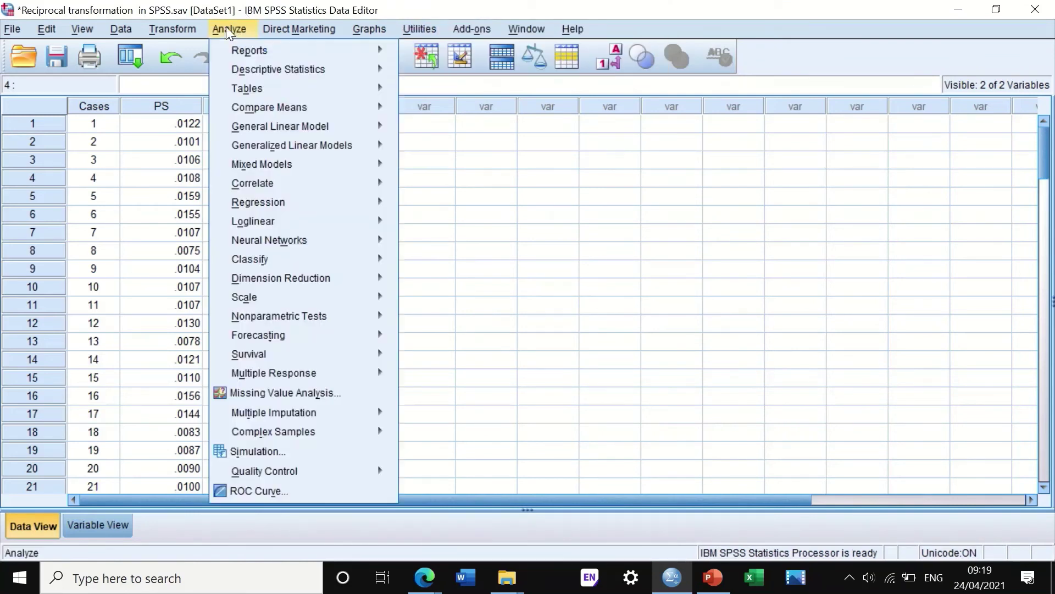
mouse_move(246, 68)
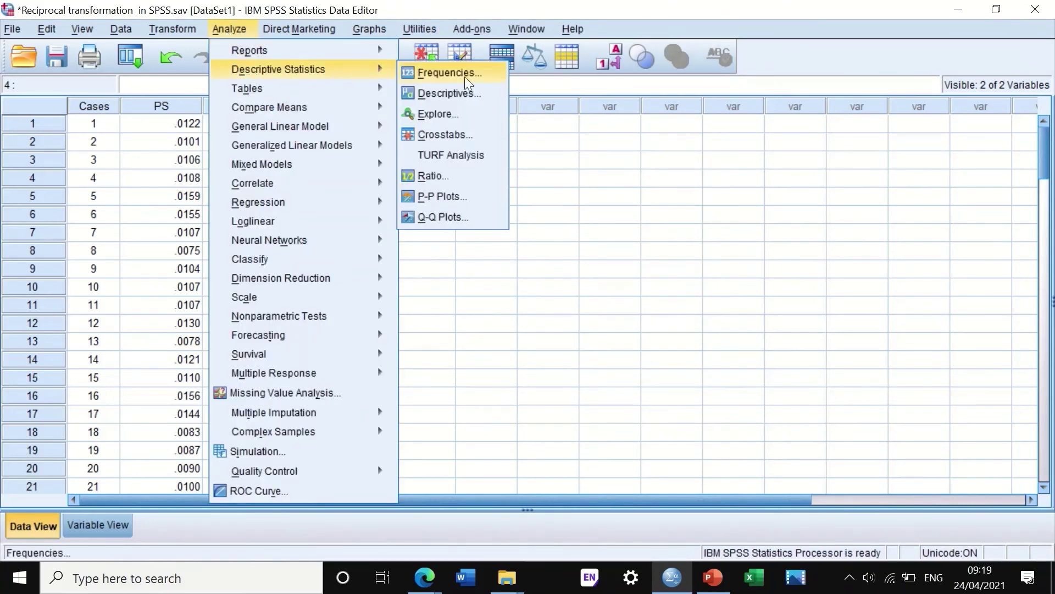
click(444, 113)
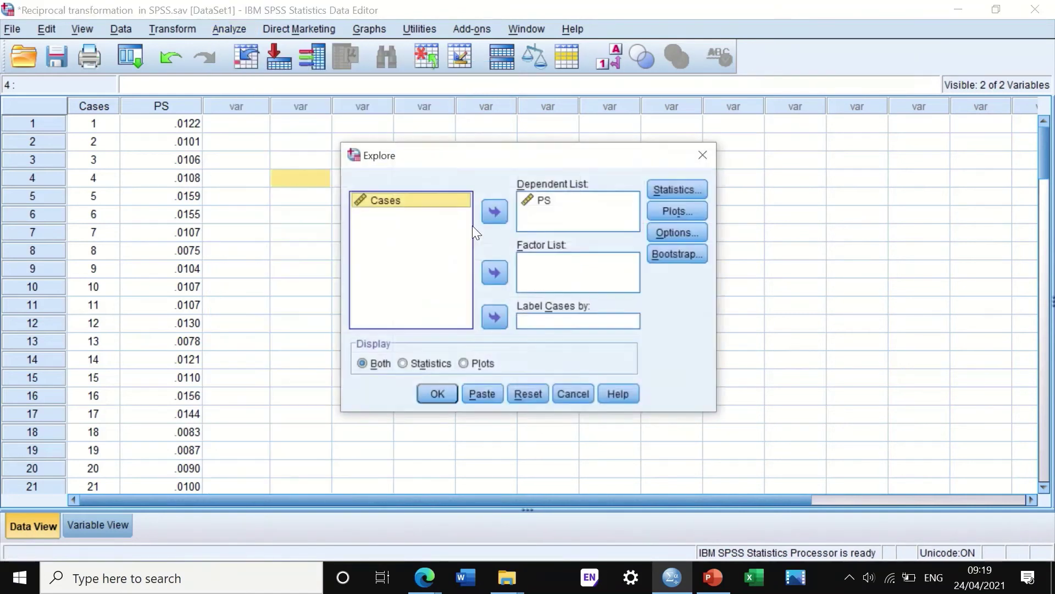
click(527, 391)
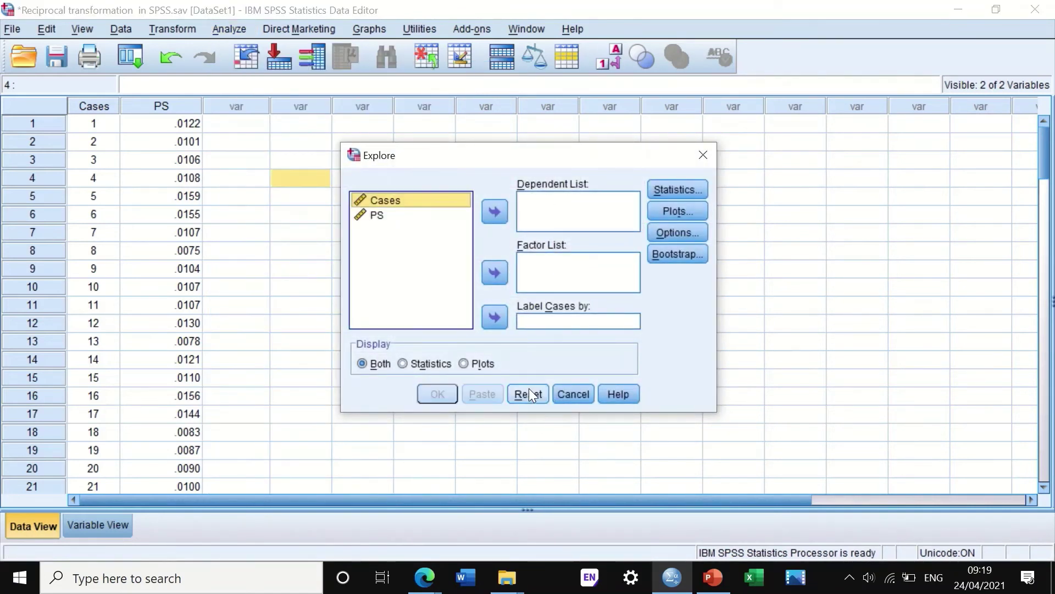
click(384, 215)
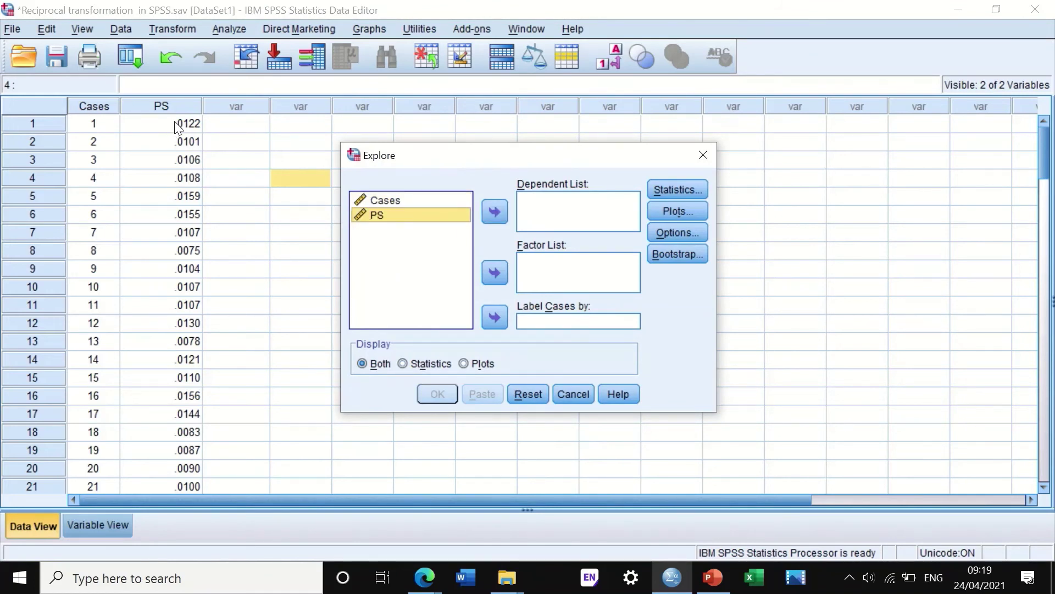
click(493, 213)
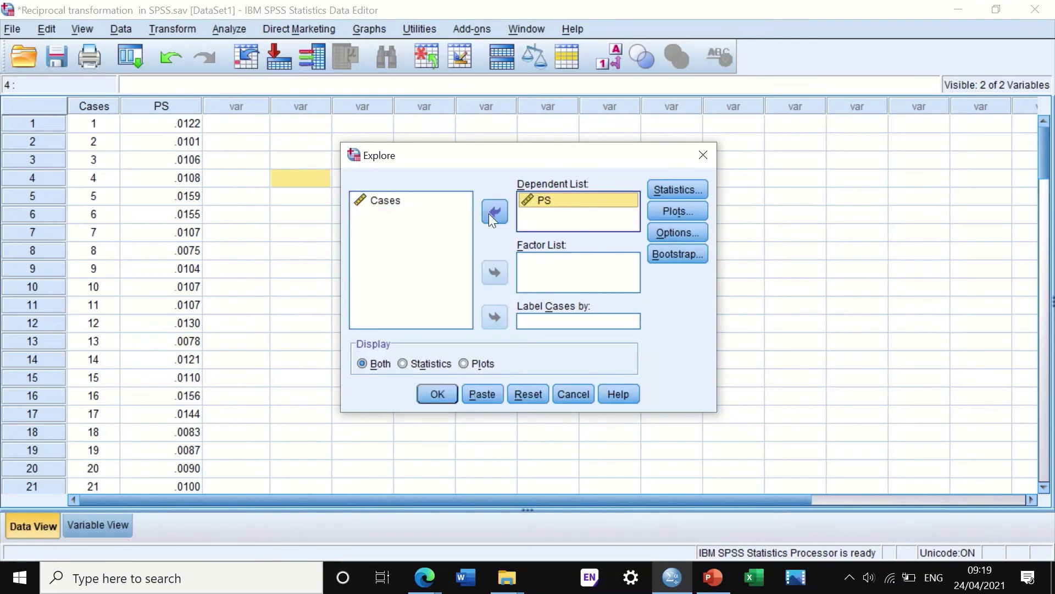
Step: Set the Explore plots to histogram and normality plots with tests, without stem-and-leaf, and run the analysis
click(670, 207)
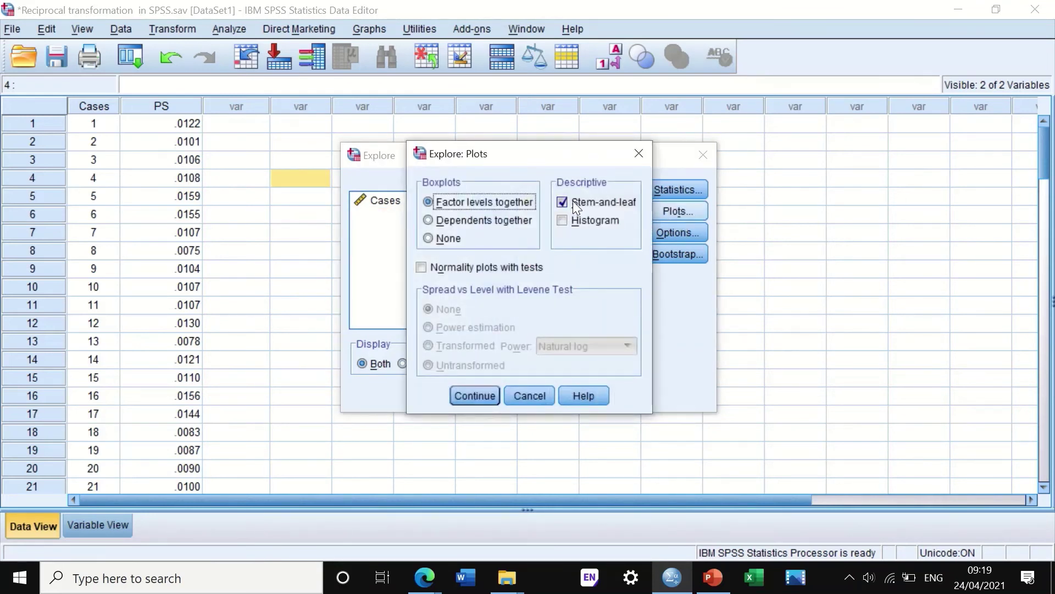
click(573, 200)
click(564, 218)
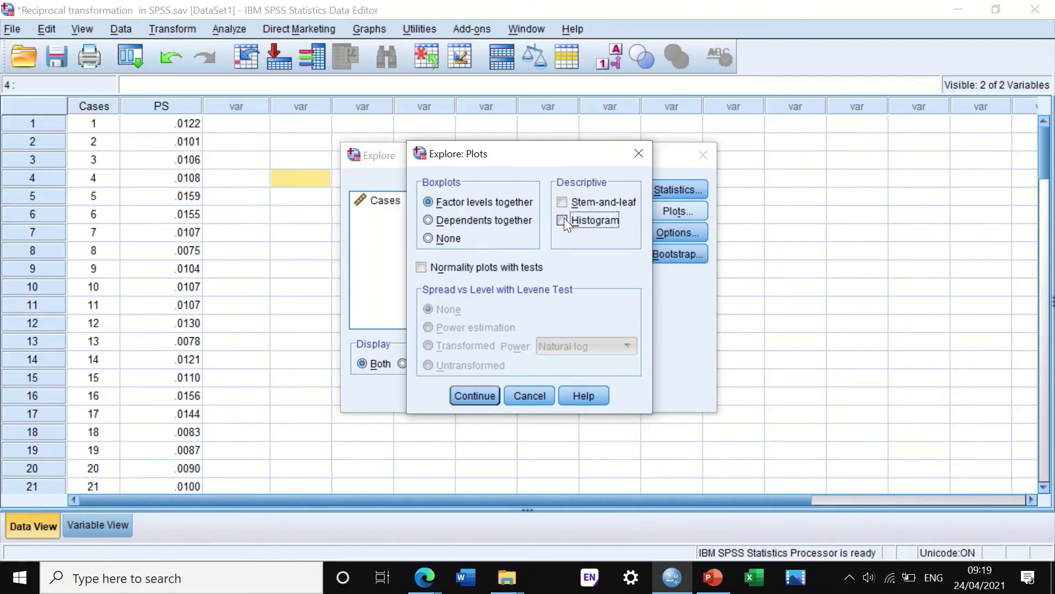
click(421, 267)
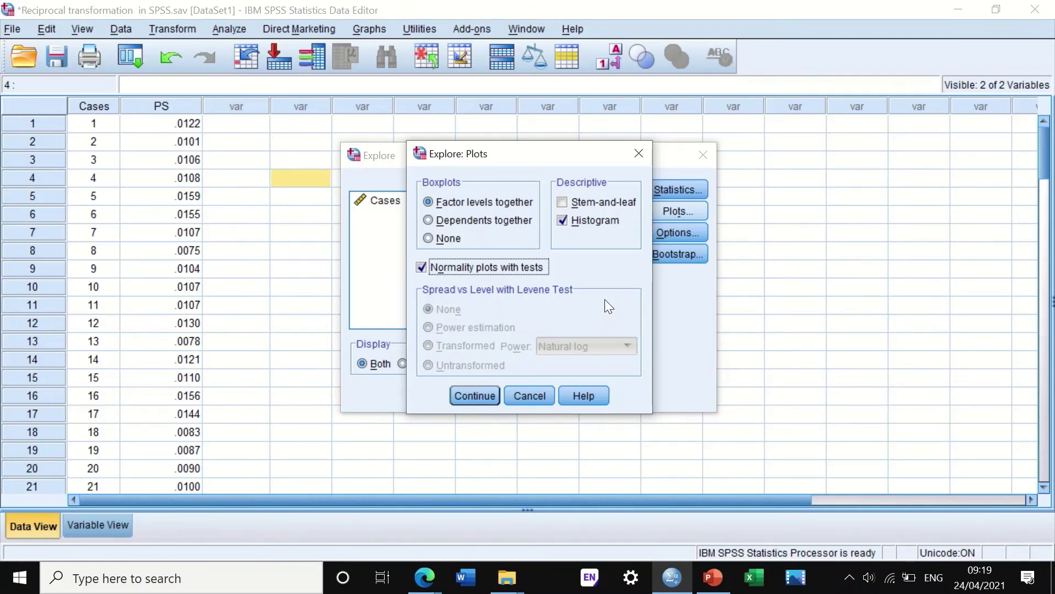
click(476, 395)
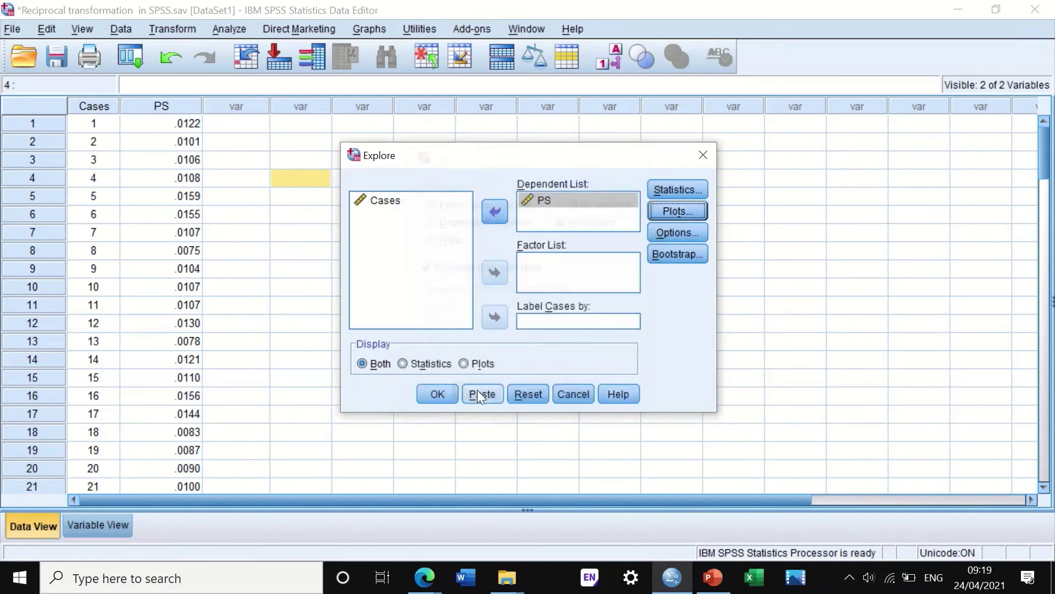
click(438, 391)
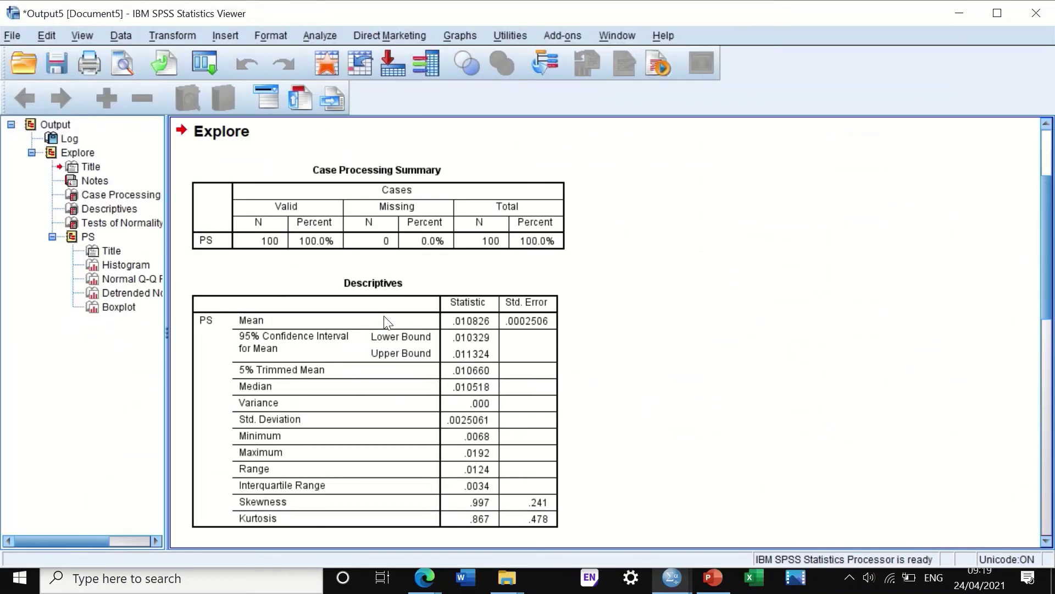
Step: Examine the skewness, kurtosis, Tests of Normality, histogram, Q-Q plot and boxplot of PS, and return to the data
scroll(738, 244, down, 5)
scroll(738, 244, up, 8)
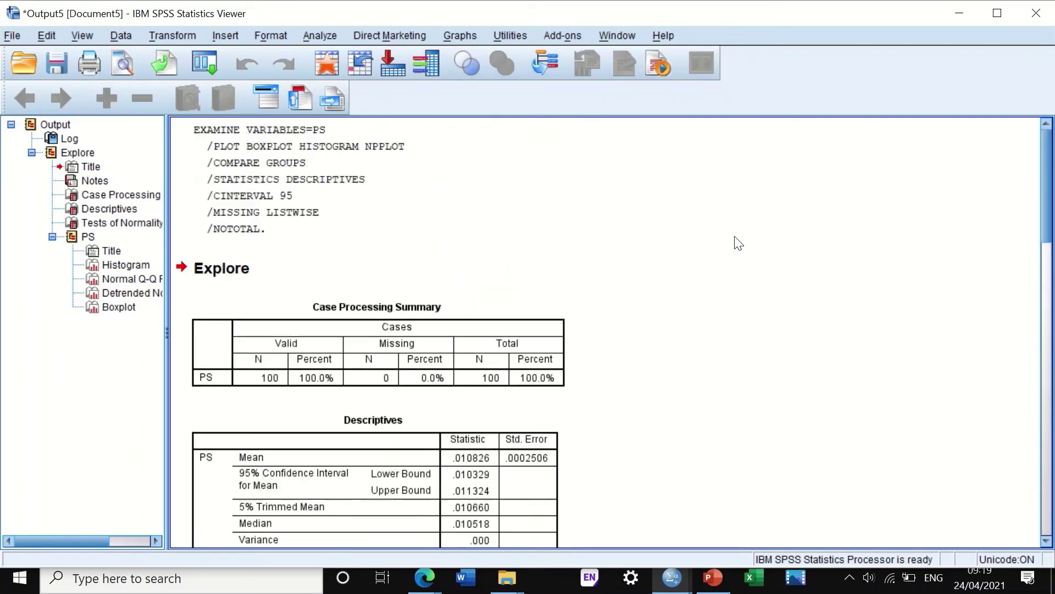
scroll(739, 243, down, 5)
scroll(738, 243, up, 5)
scroll(741, 252, down, 3)
scroll(741, 252, down, 3)
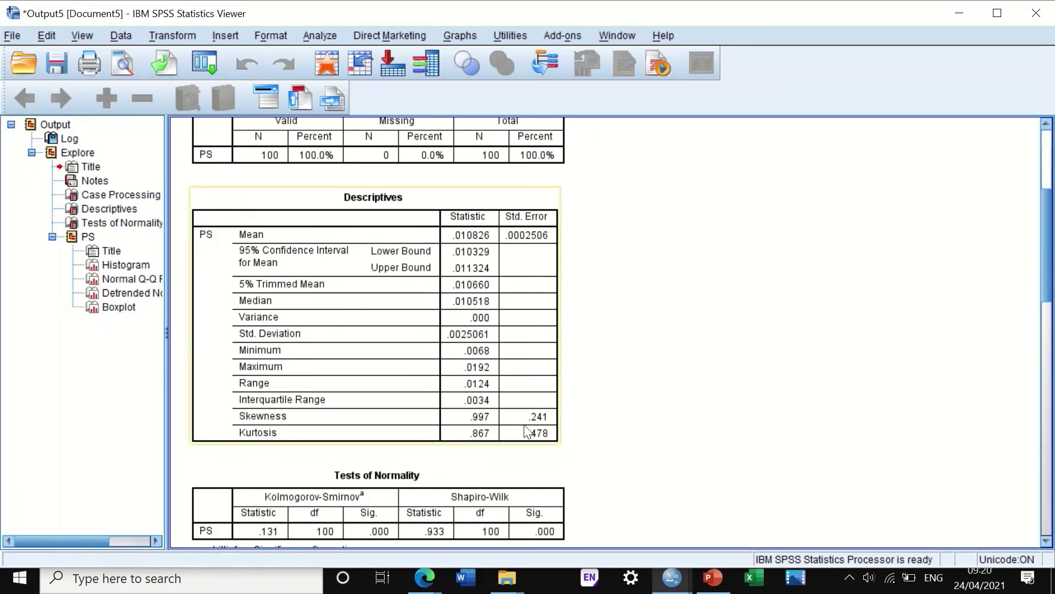
scroll(540, 418, down, 3)
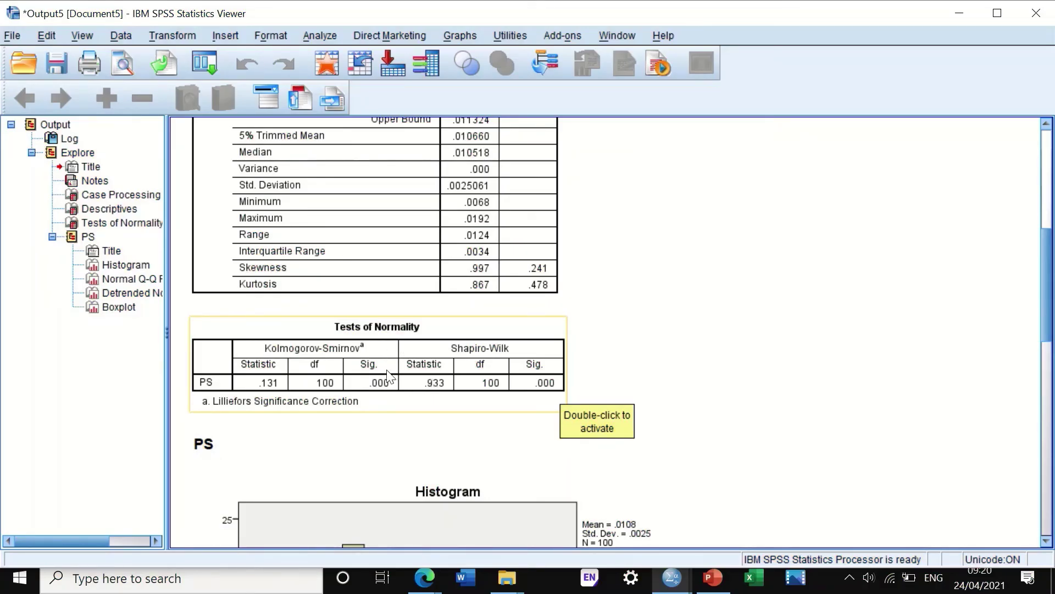
scroll(624, 394, down, 7)
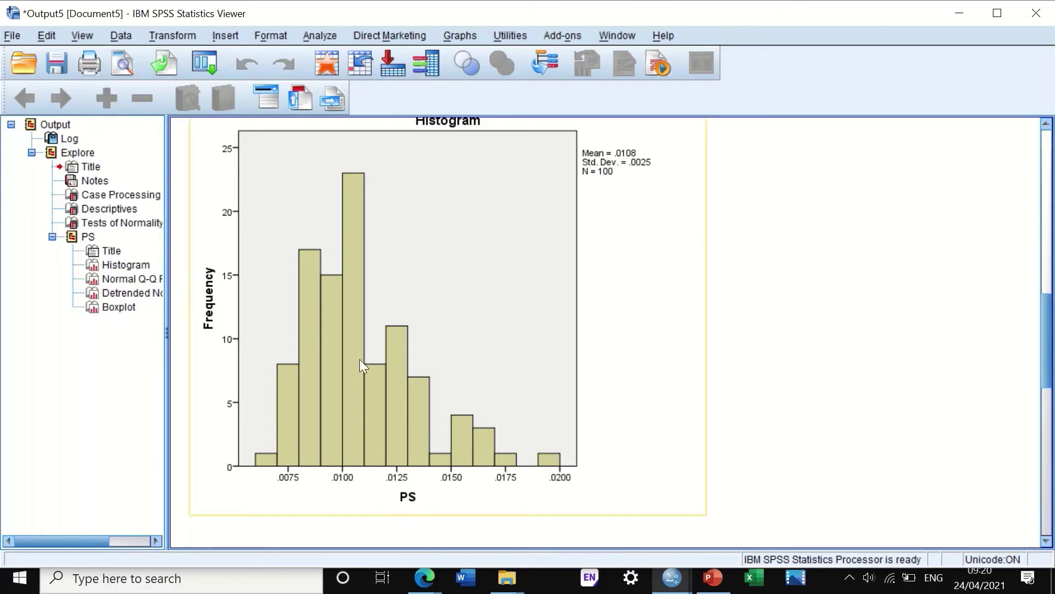
scroll(629, 392, down, 15)
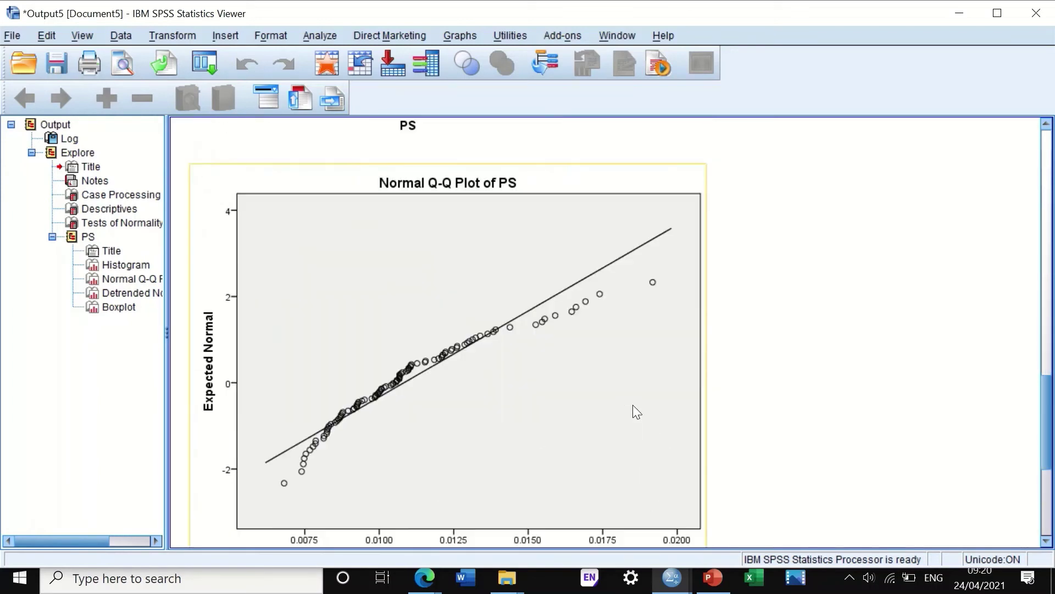
scroll(633, 404, down, 2)
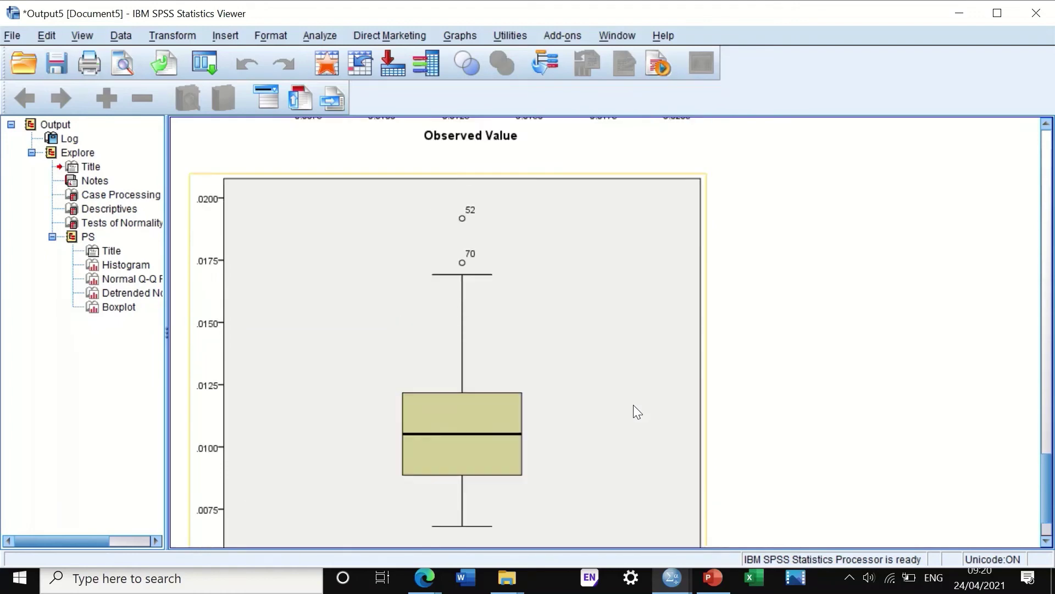
scroll(633, 404, up, 9)
click(950, 13)
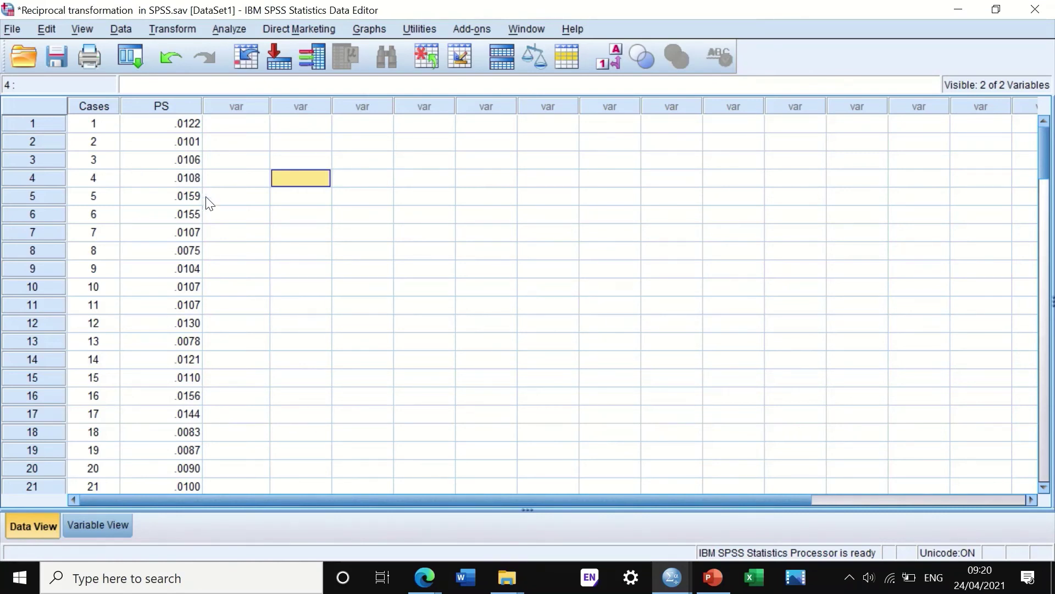
Step: Start a new variable computation with cleared settings and name the target variable Inverse
click(171, 27)
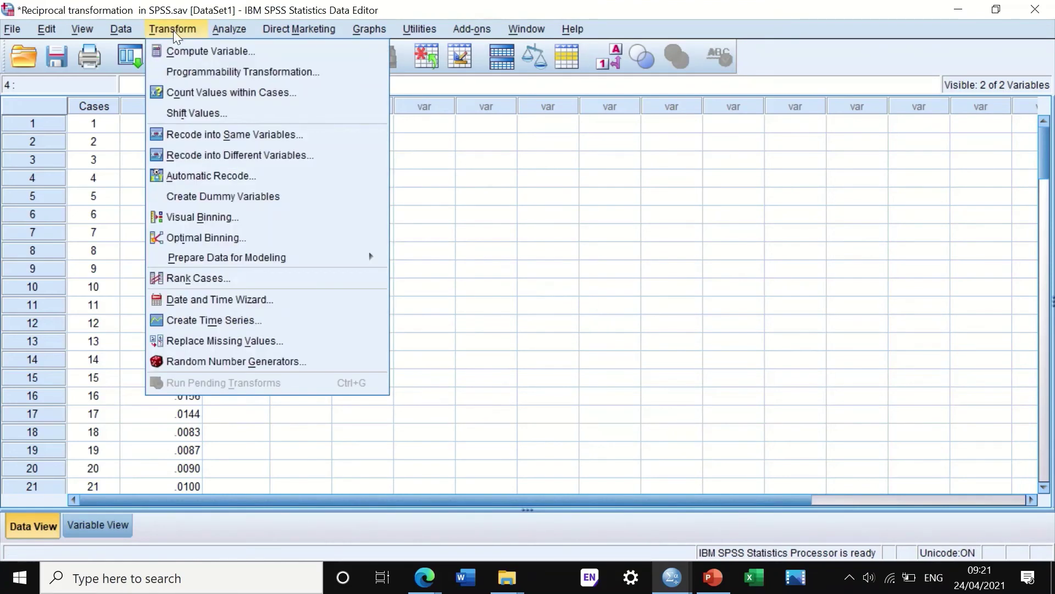
click(200, 49)
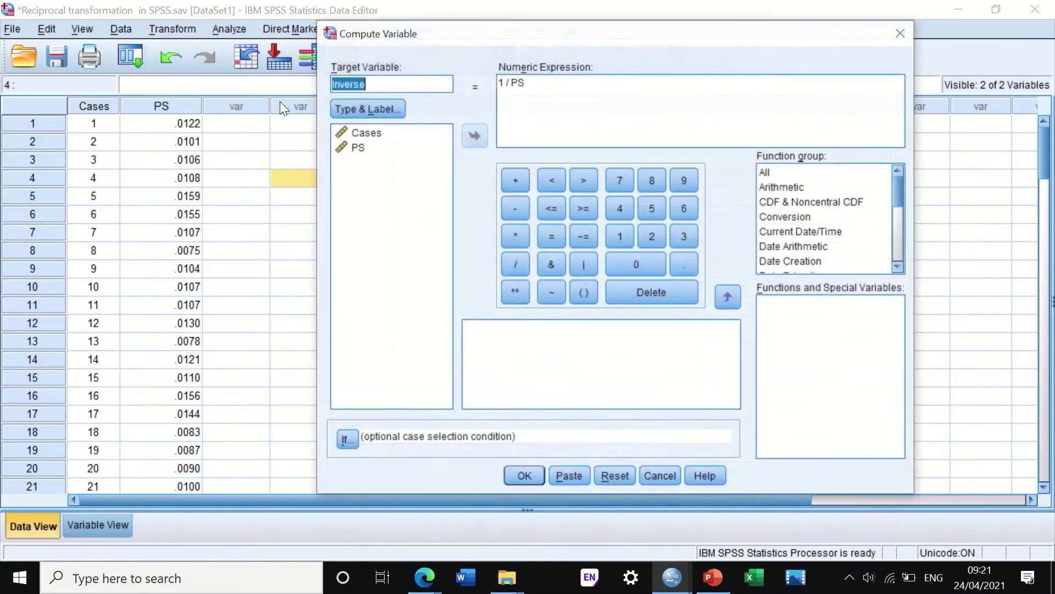
click(614, 474)
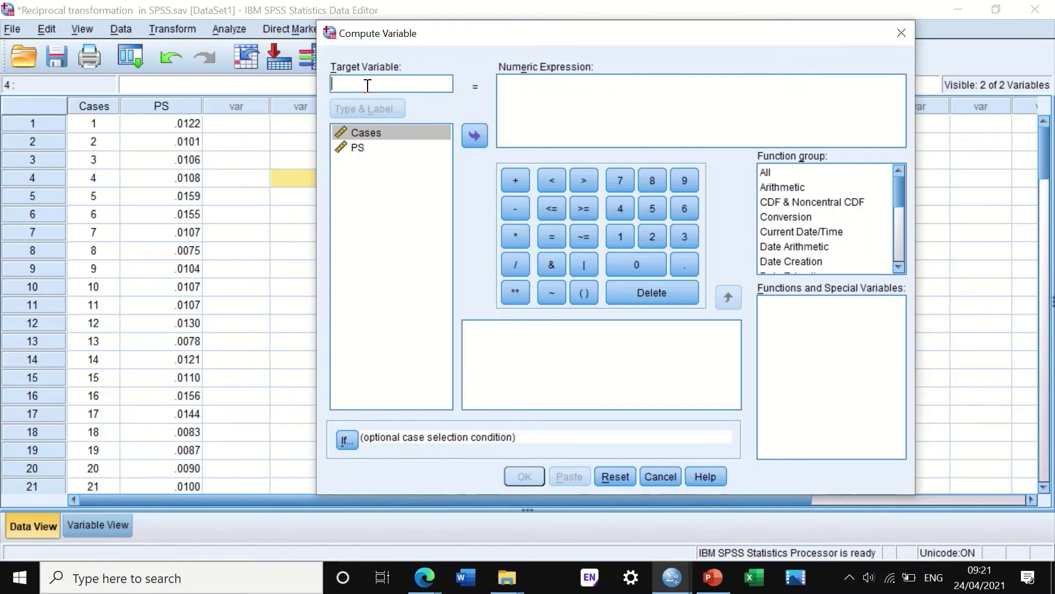
text(In)
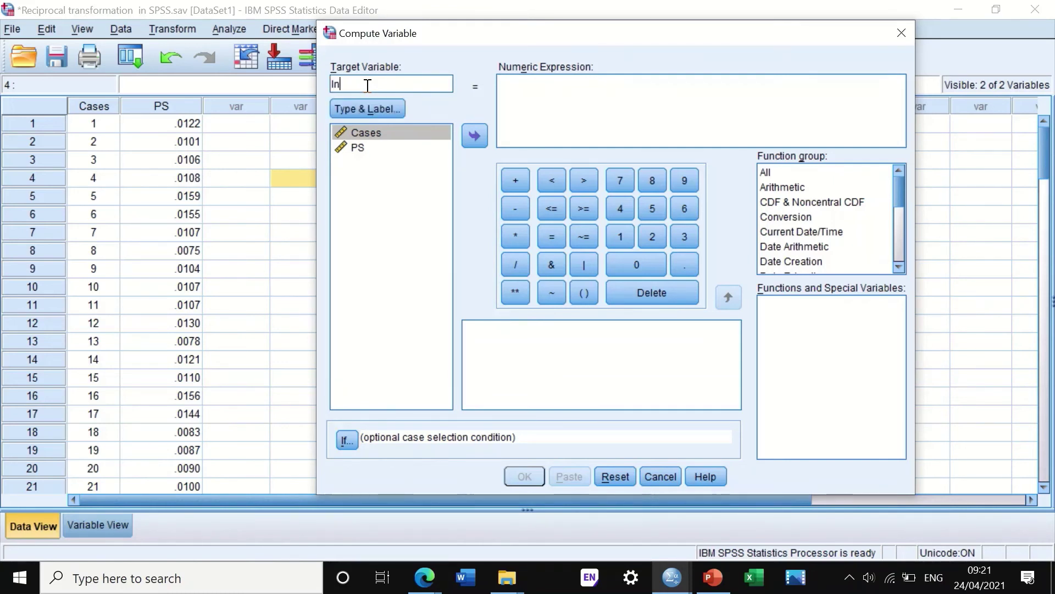
text(verse)
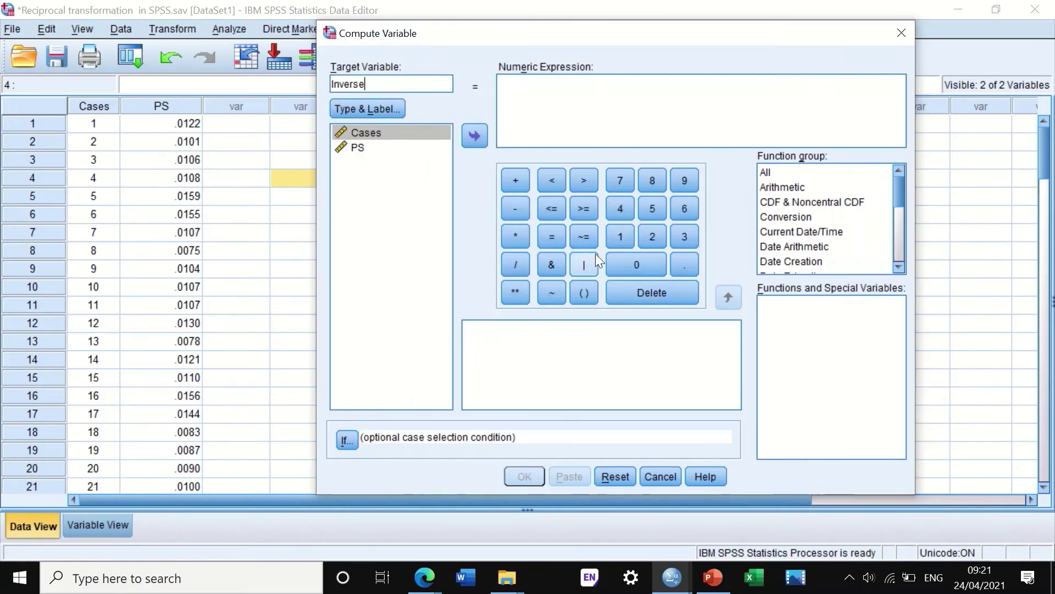
Step: Set the numeric expression to 1 / PS, run the computation and return to the data
click(617, 237)
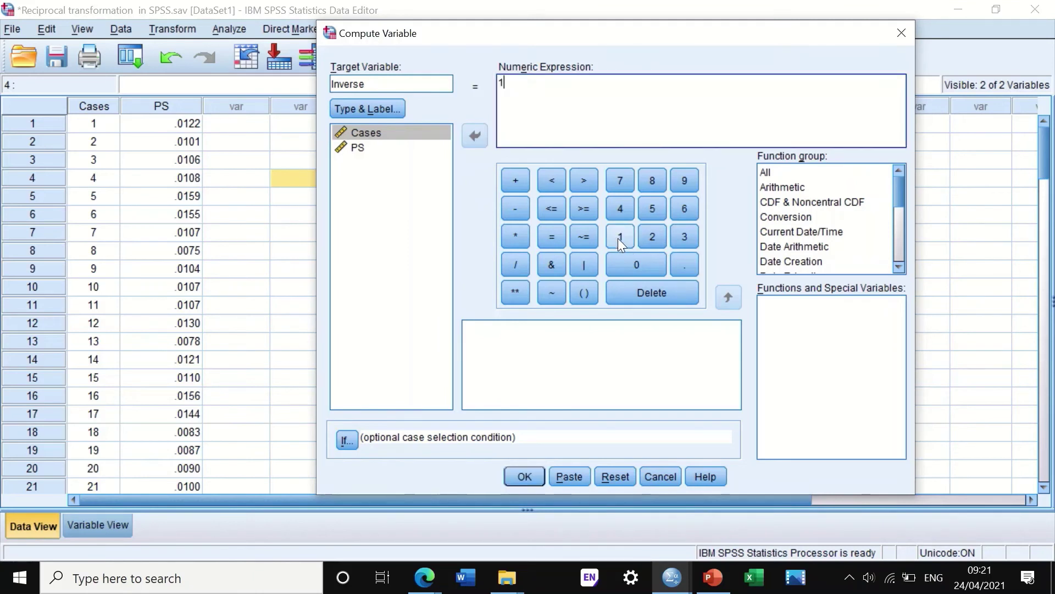
click(515, 266)
drag(357, 153, 545, 96)
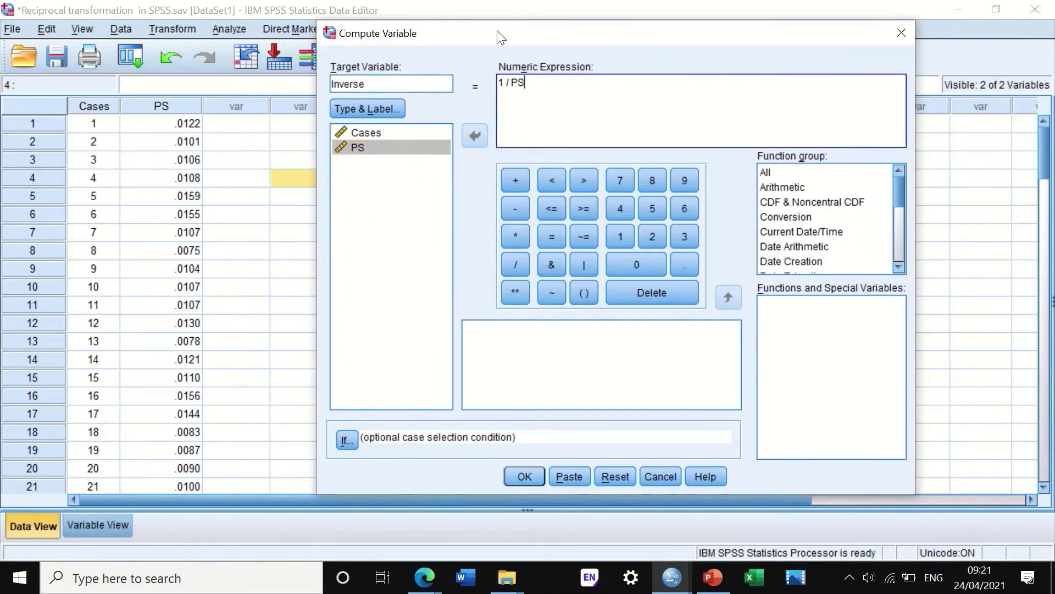
click(524, 477)
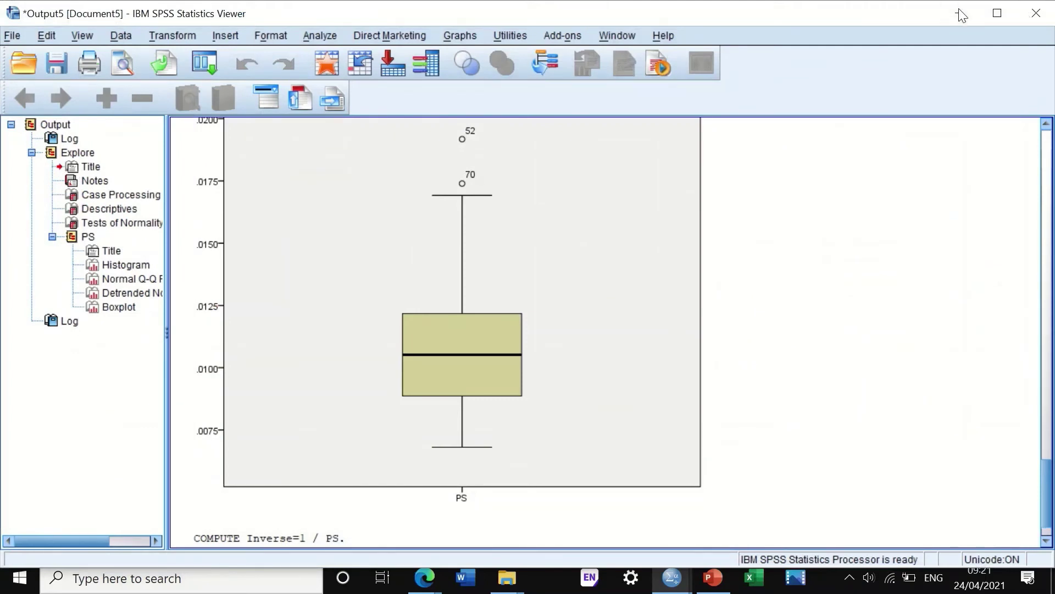
click(960, 15)
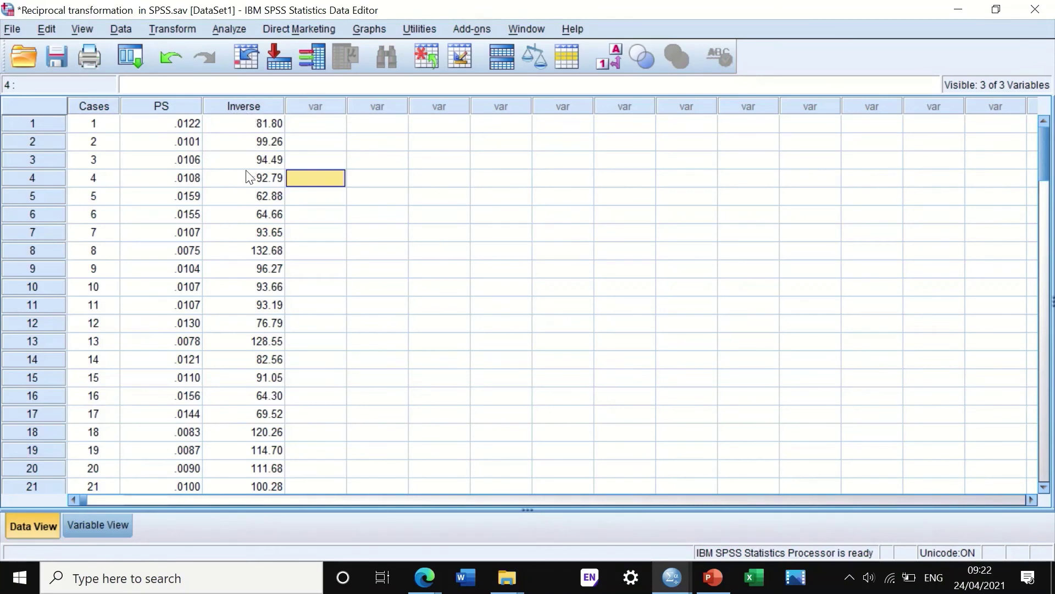
Step: Run the Explore analysis with Inverse added to the dependent variables alongside PS
click(235, 24)
mouse_move(249, 69)
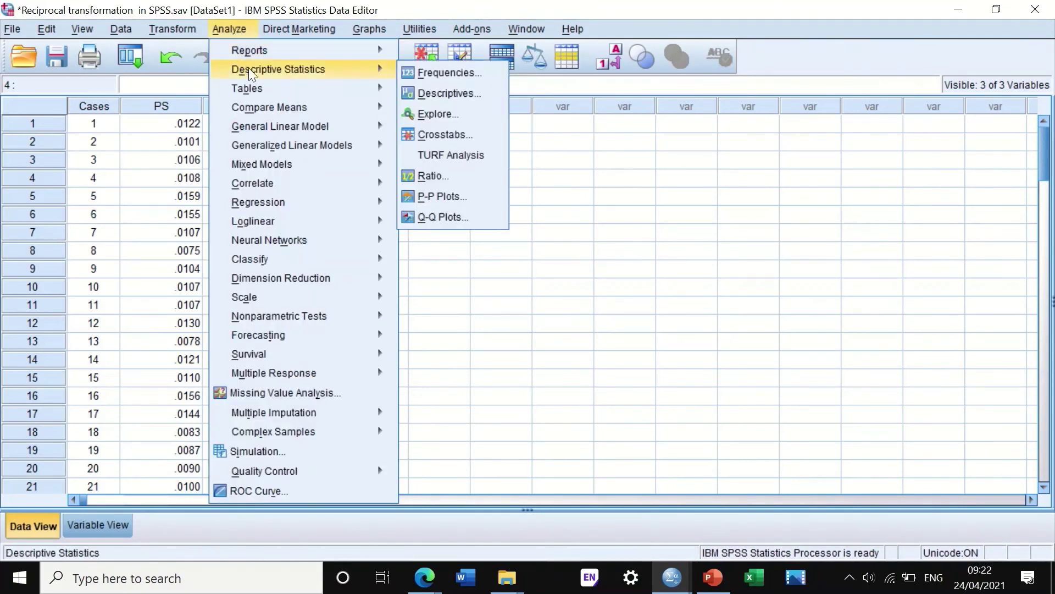
click(440, 113)
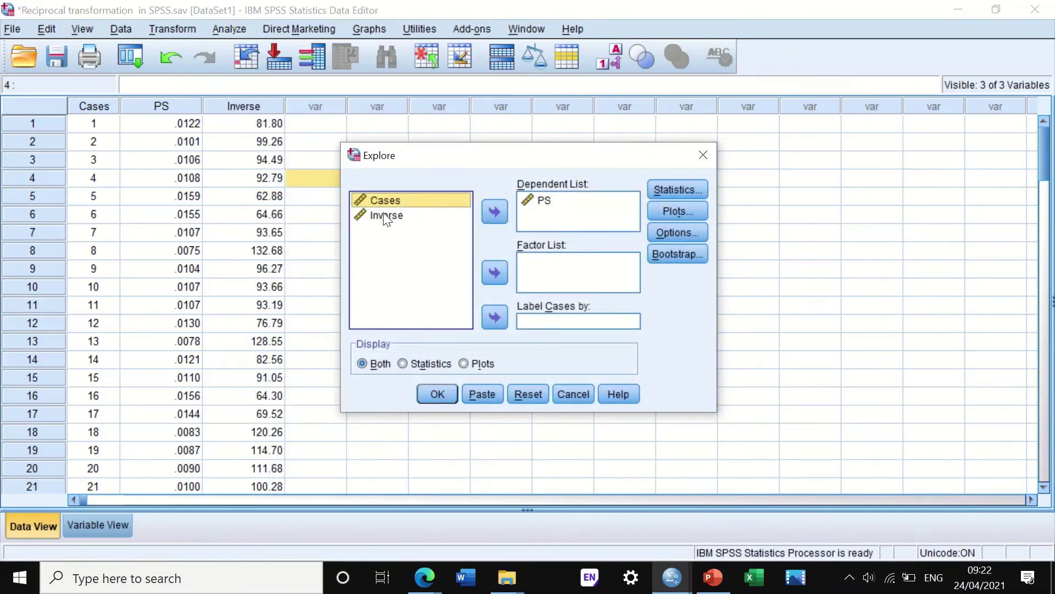
drag(387, 218, 523, 214)
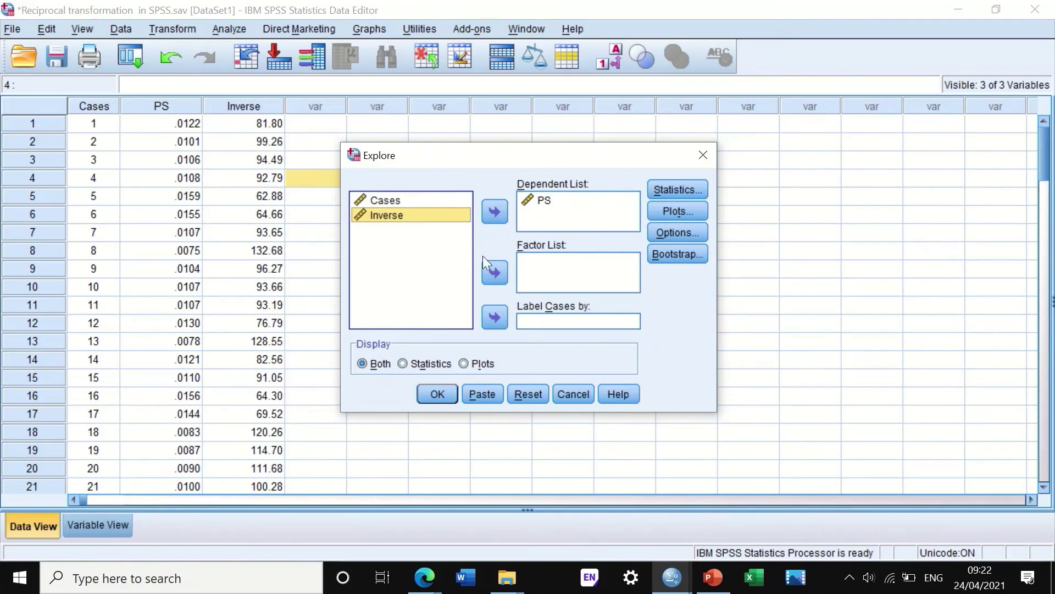
drag(408, 219, 527, 217)
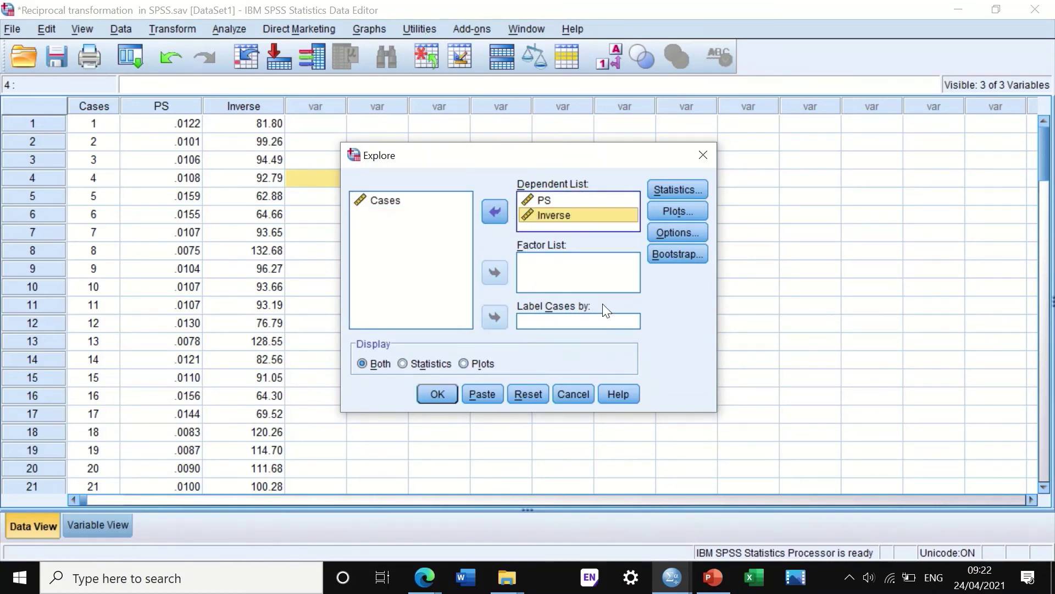
click(667, 233)
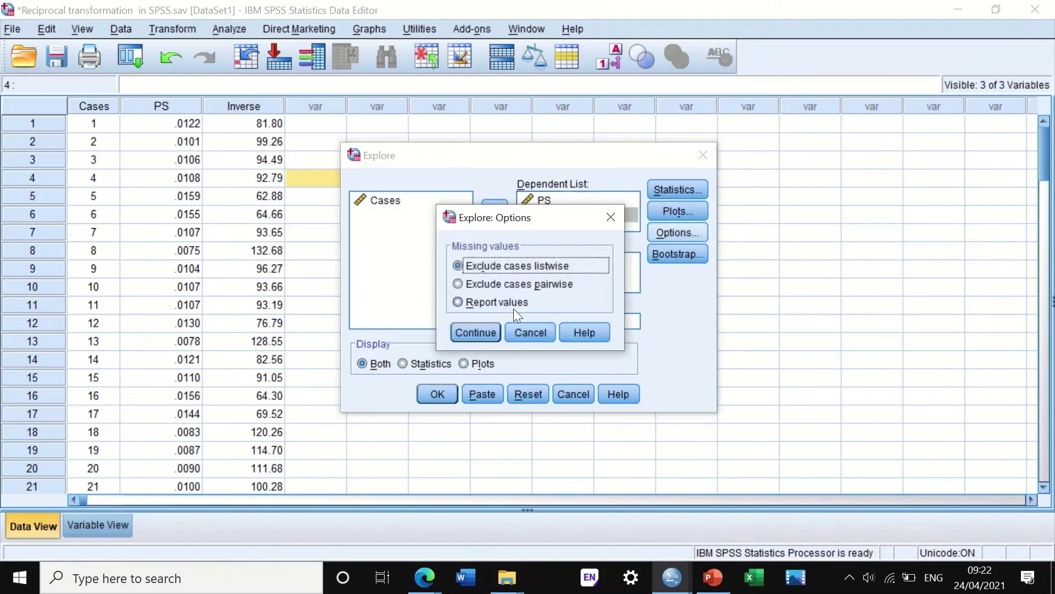
click(486, 332)
click(440, 398)
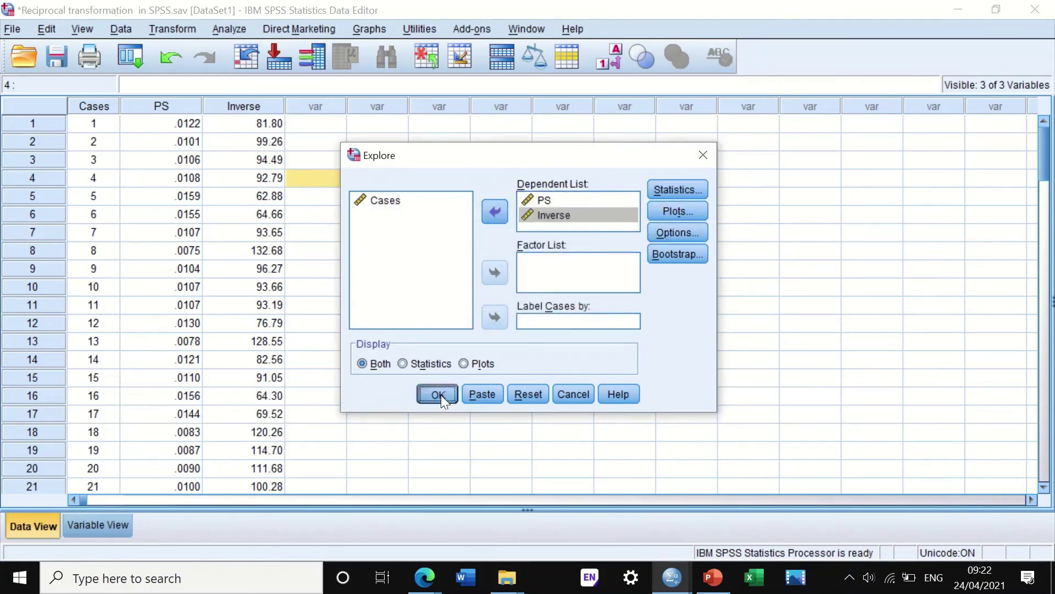
Step: Compare the skewness and kurtosis of PS and Inverse in the new Descriptives table
scroll(530, 386, down, 5)
scroll(531, 387, up, 6)
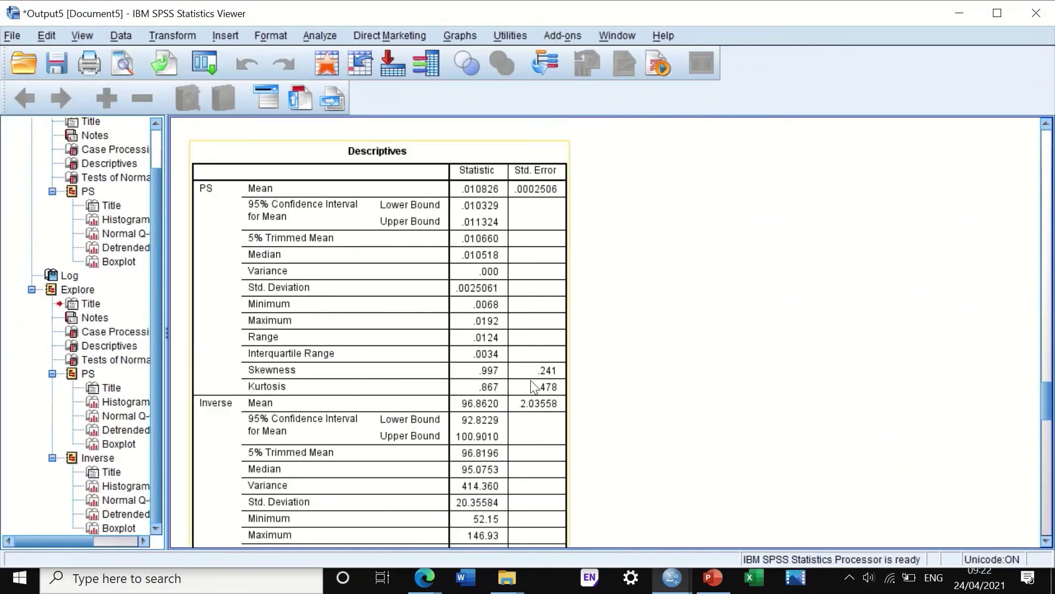
scroll(532, 385, down, 3)
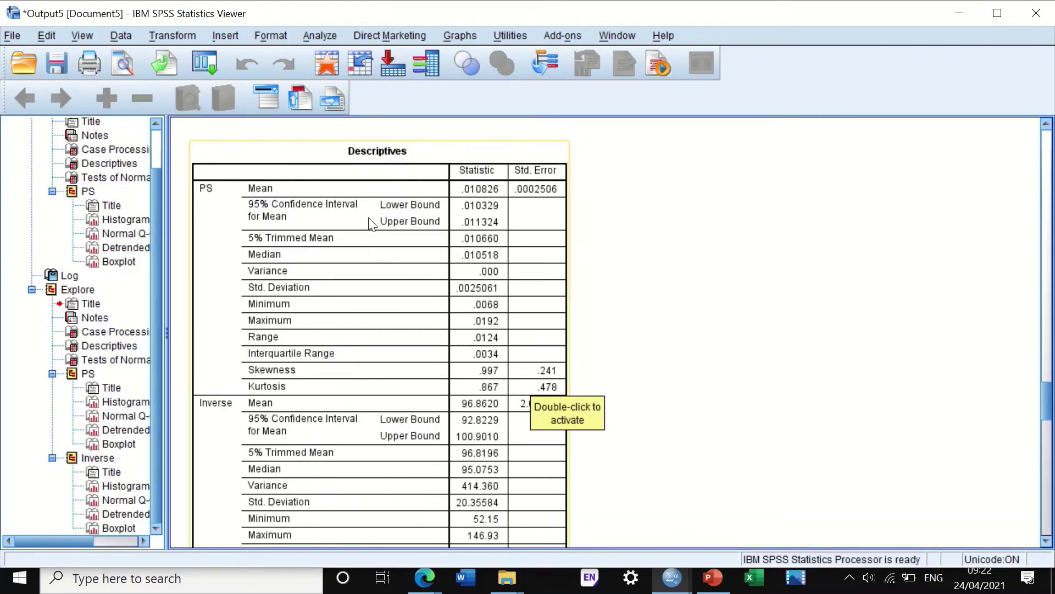
scroll(271, 218, down, 3)
scroll(270, 215, up, 3)
scroll(538, 356, down, 3)
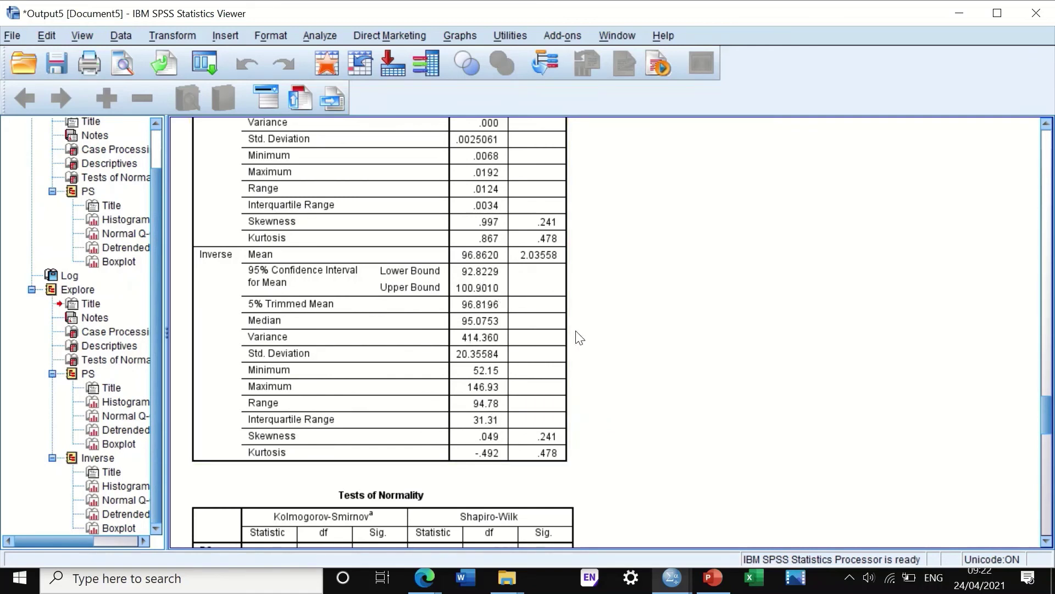
scroll(337, 368, down, 2)
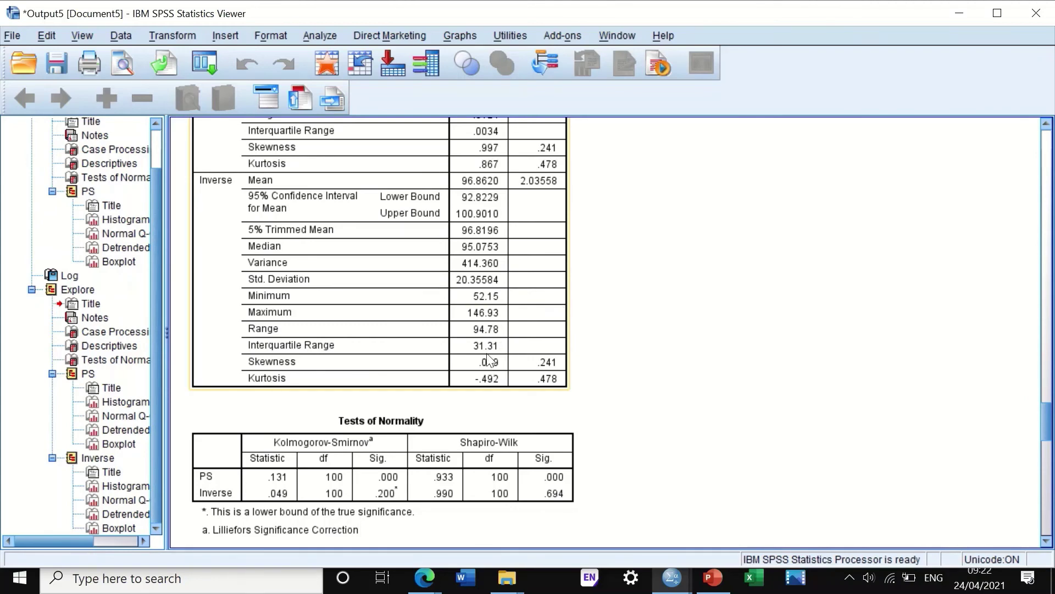
Step: Compare the Kolmogorov-Smirnov and Shapiro-Wilk significance of PS and Inverse in the Tests of Normality table
scroll(509, 391, down, 4)
click(513, 388)
scroll(477, 367, down, 4)
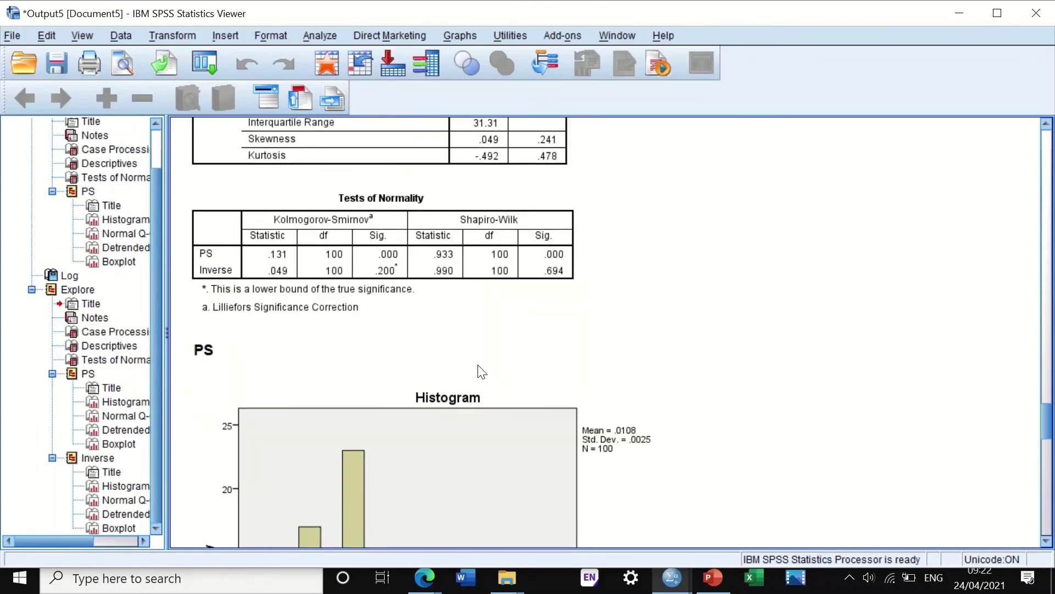
click(474, 360)
click(338, 146)
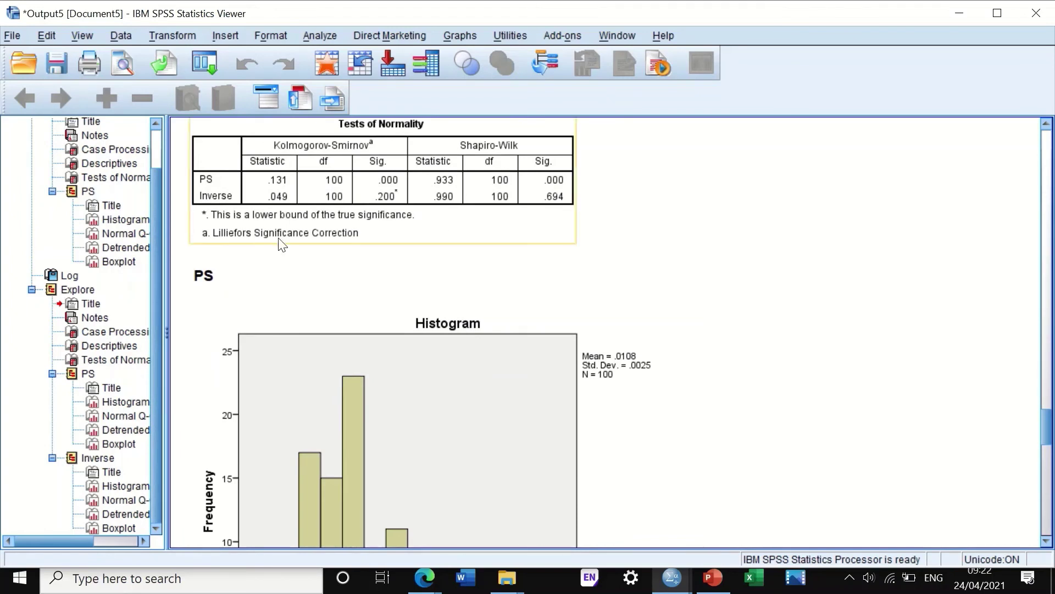
click(267, 131)
click(337, 200)
click(582, 183)
click(572, 187)
Step: Examine the histogram of PS and compare its shape with the histogram of Inverse
scroll(527, 206, down, 4)
scroll(431, 239, up, 3)
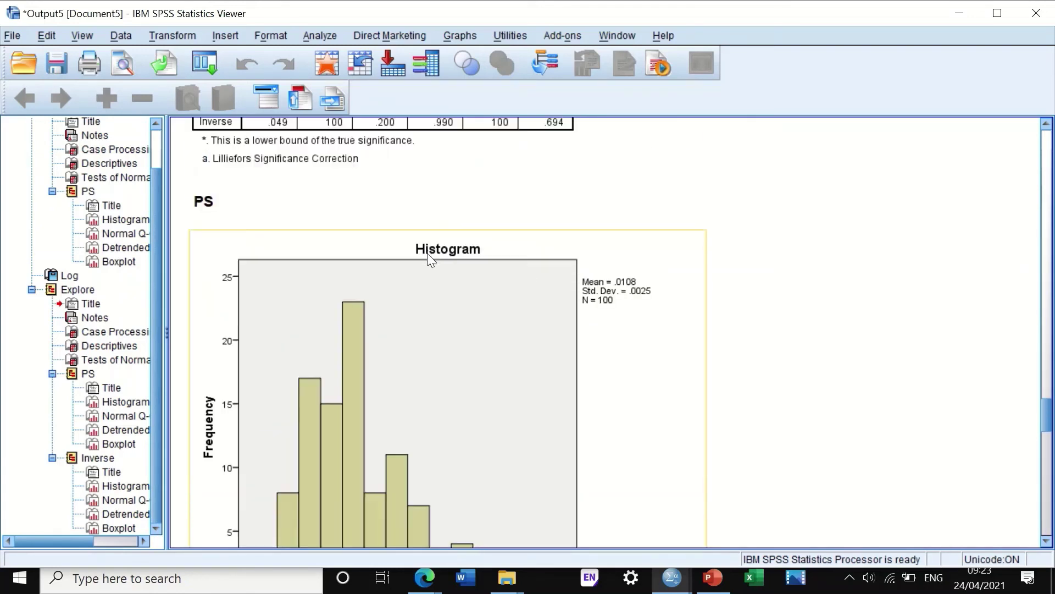
scroll(427, 257, down, 3)
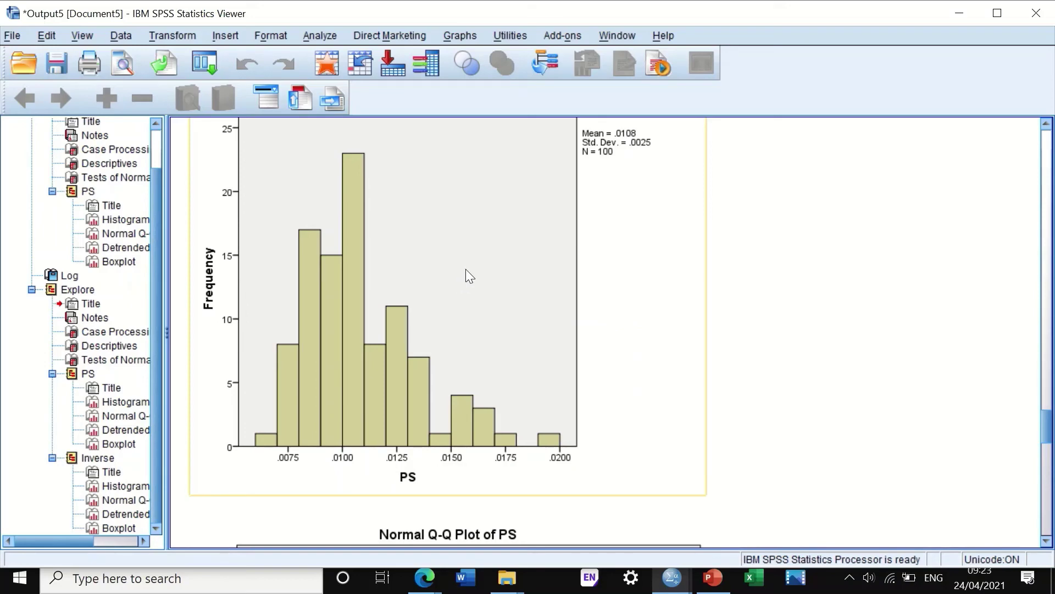
scroll(482, 270, up, 1)
scroll(482, 271, down, 5)
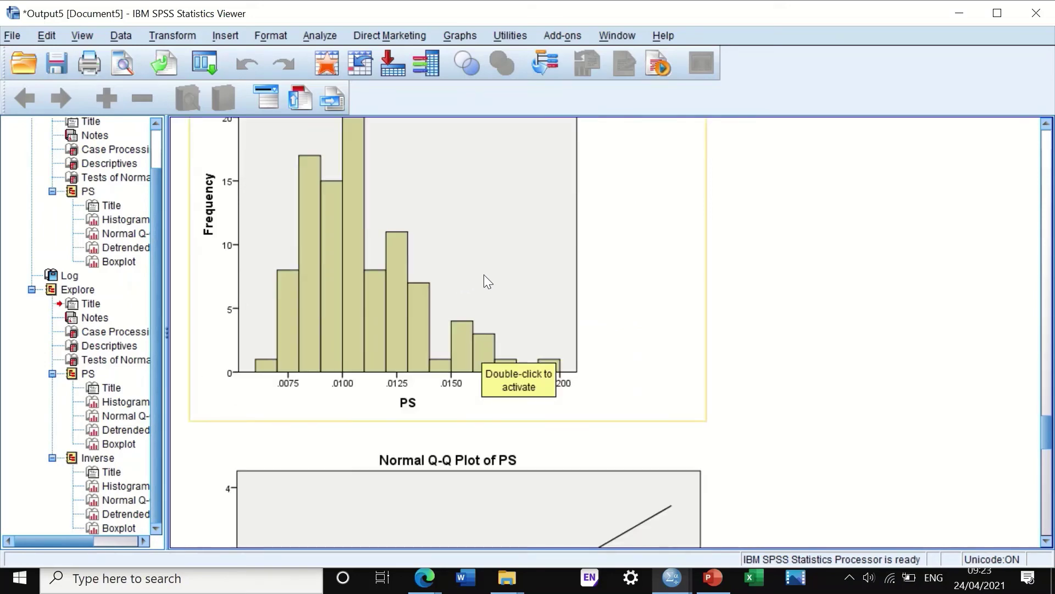
scroll(490, 281, down, 20)
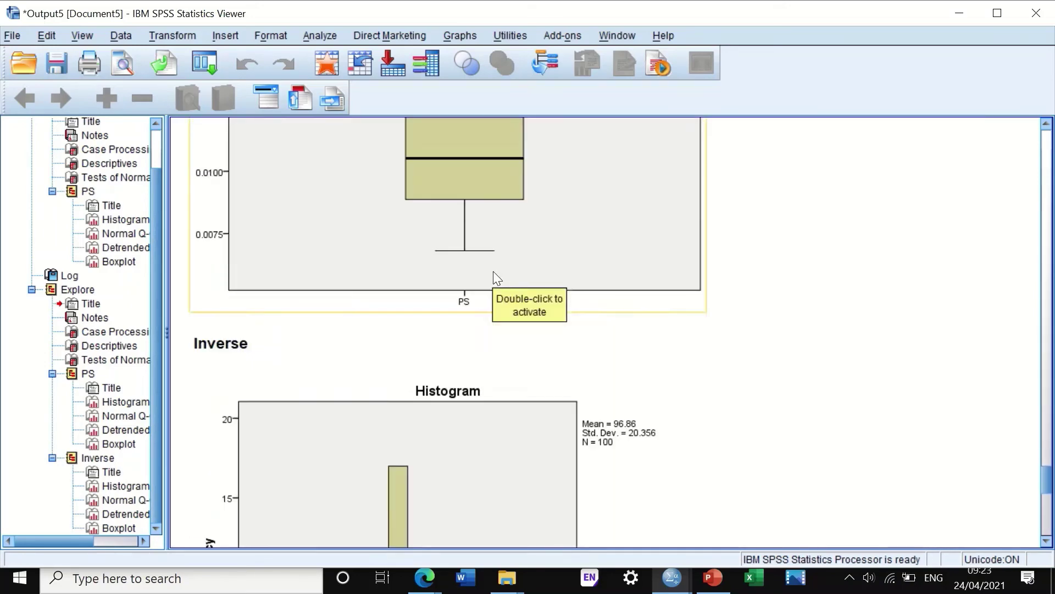
scroll(493, 274, down, 2)
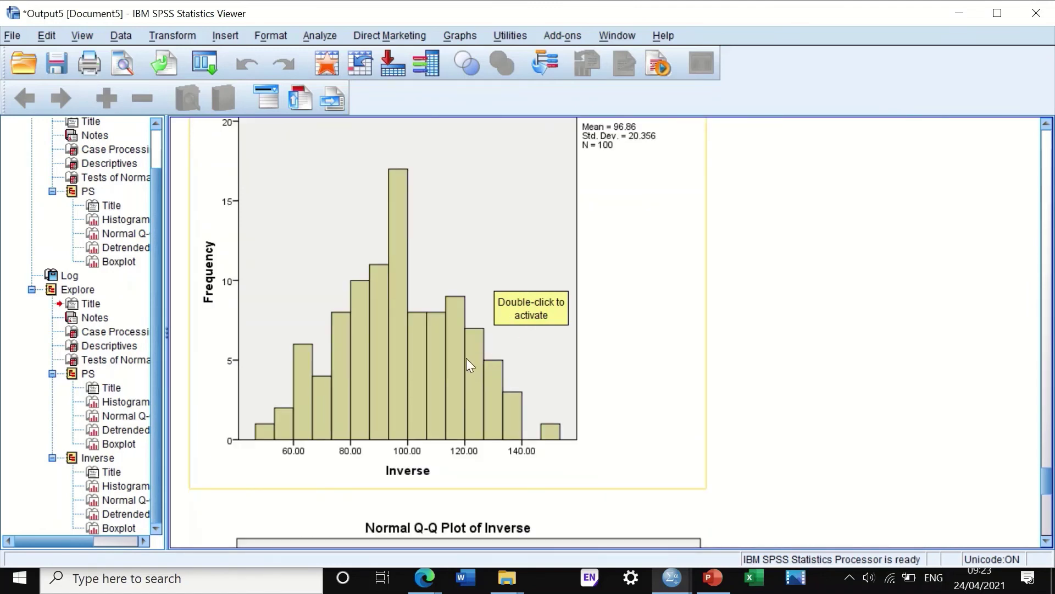
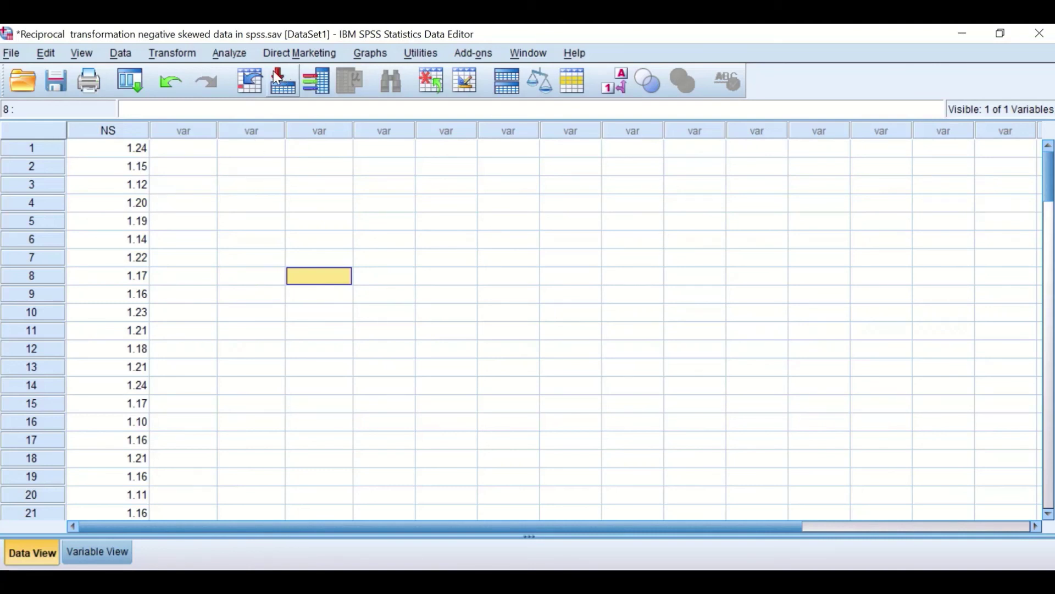
Step: Start an Explore analysis with cleared settings and NS as the dependent variable
click(226, 53)
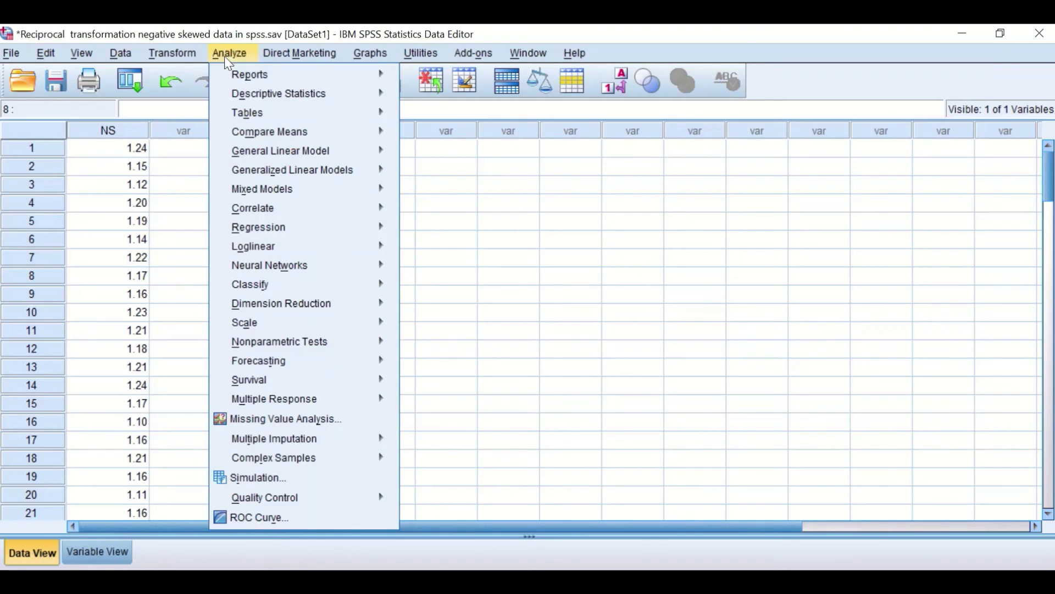
mouse_move(237, 95)
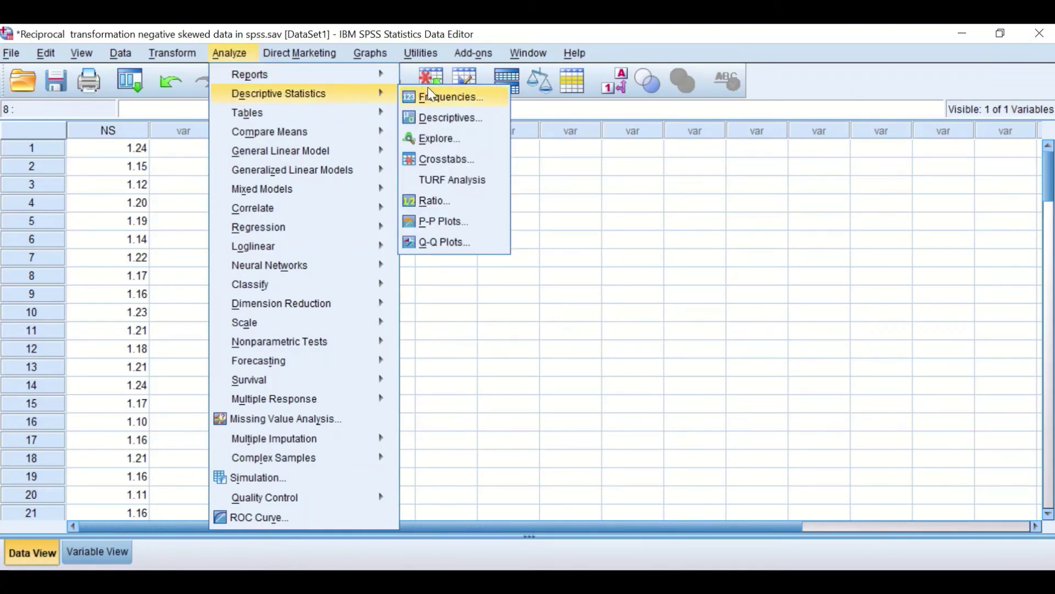
click(433, 137)
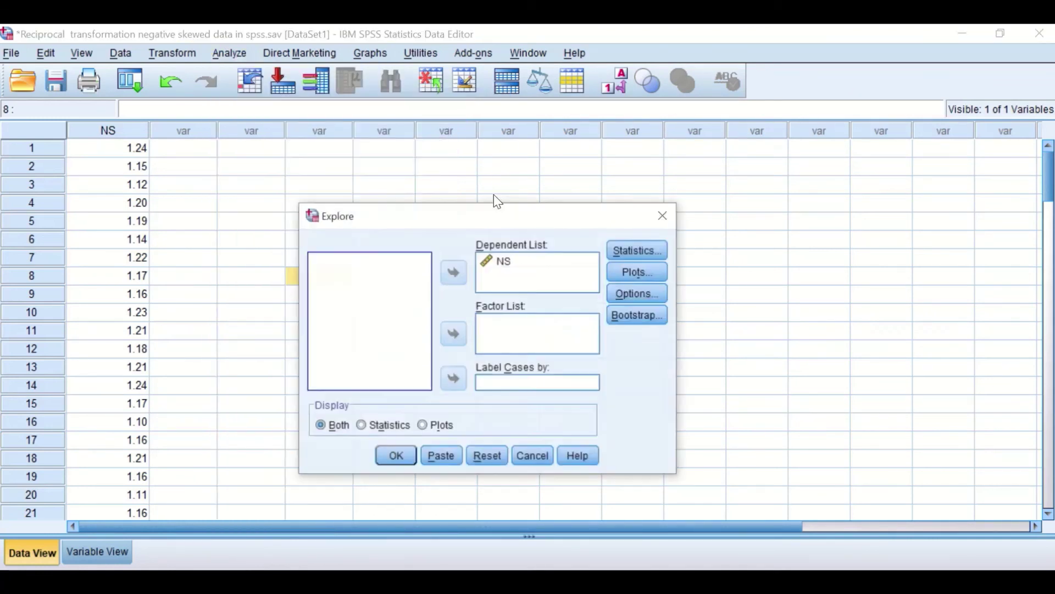
click(498, 456)
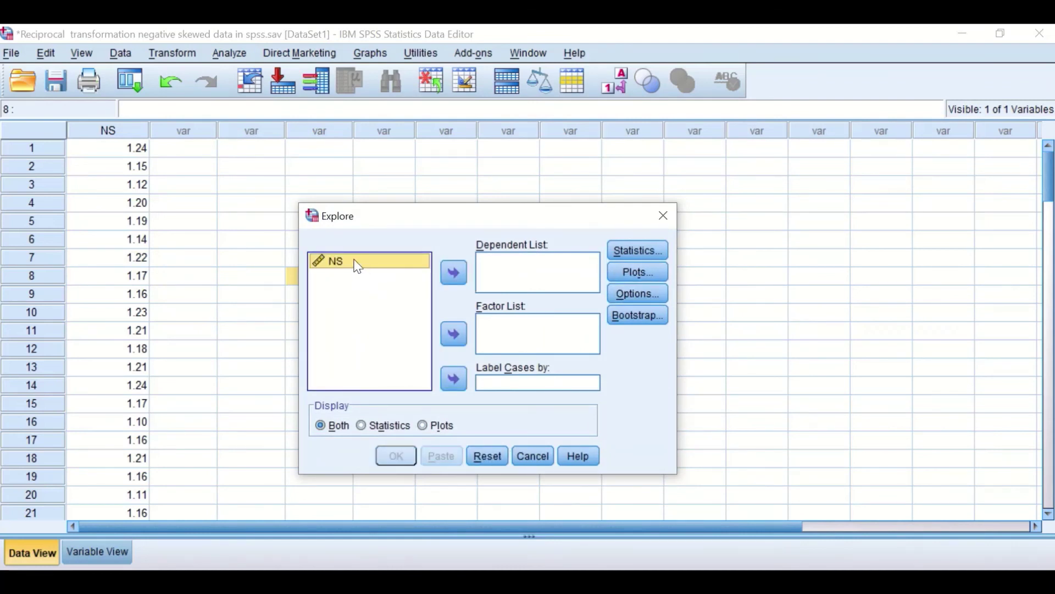
drag(356, 263, 499, 263)
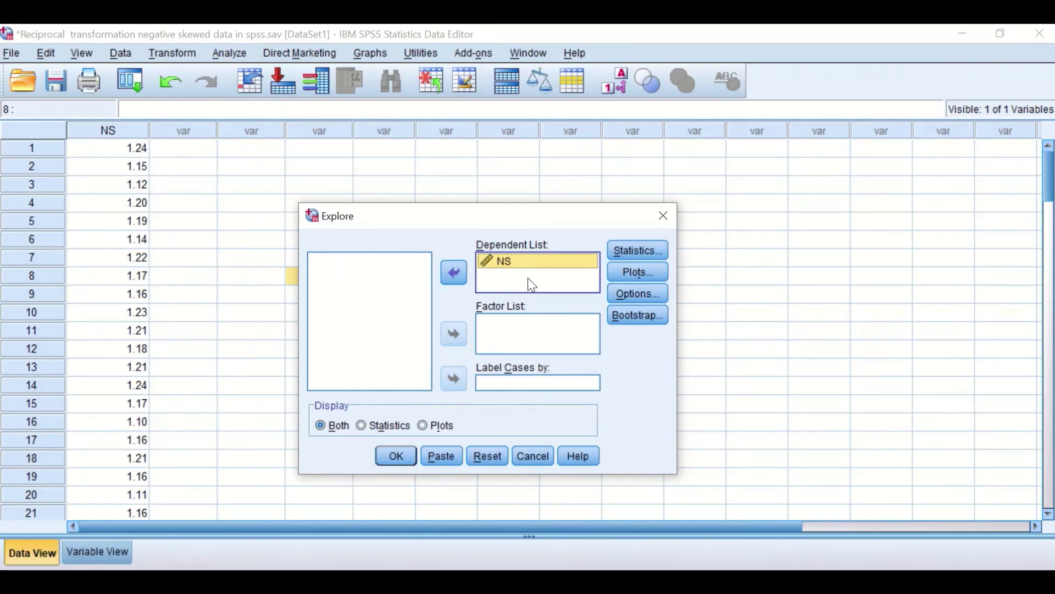
Step: Replace the stem-and-leaf plot with a histogram, include normality plots with tests, and run the Explore analysis
click(626, 275)
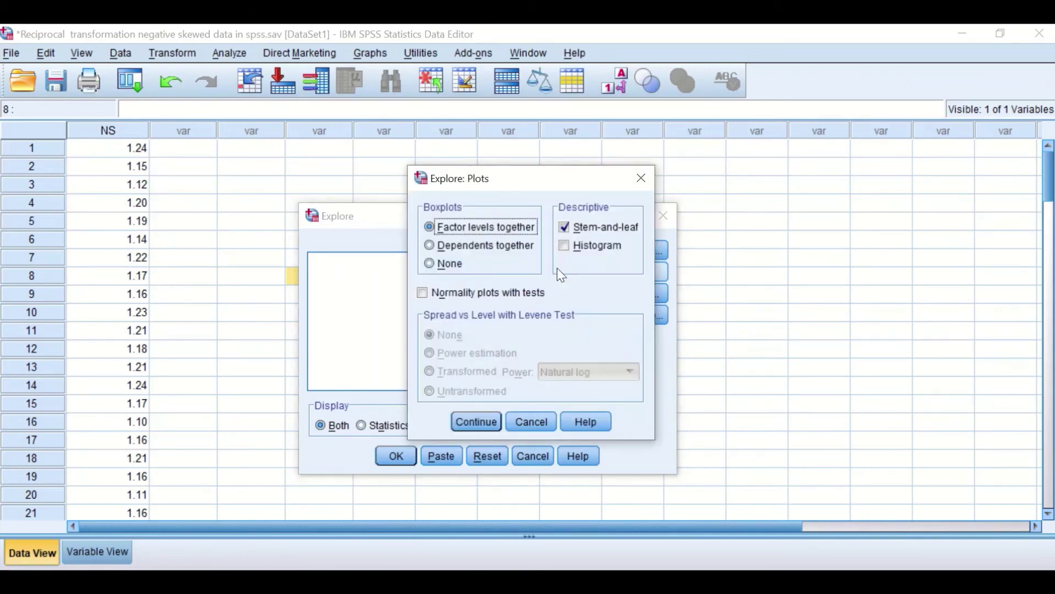
click(595, 226)
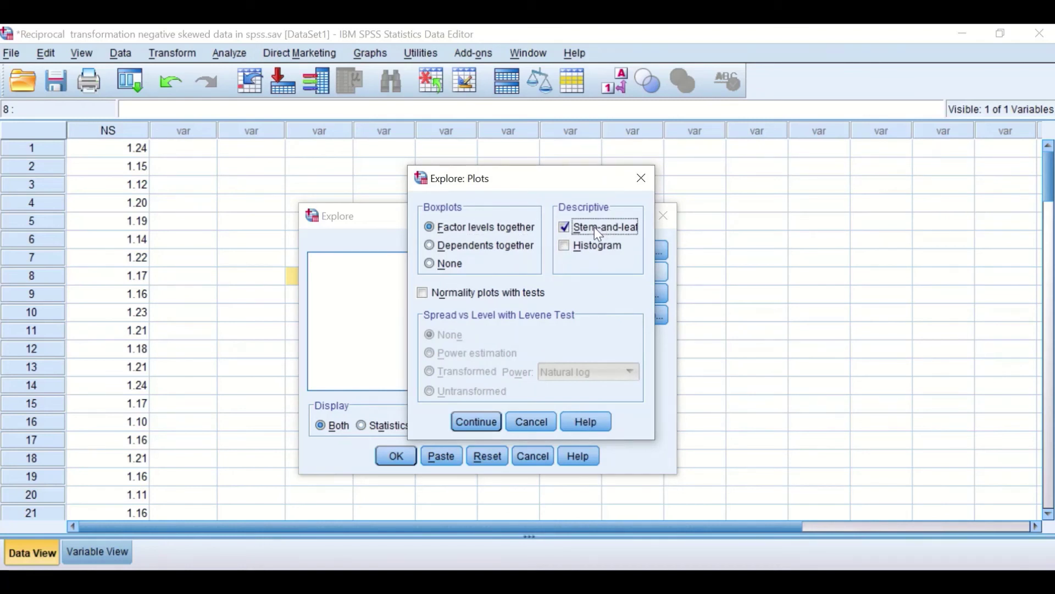
click(567, 249)
click(423, 292)
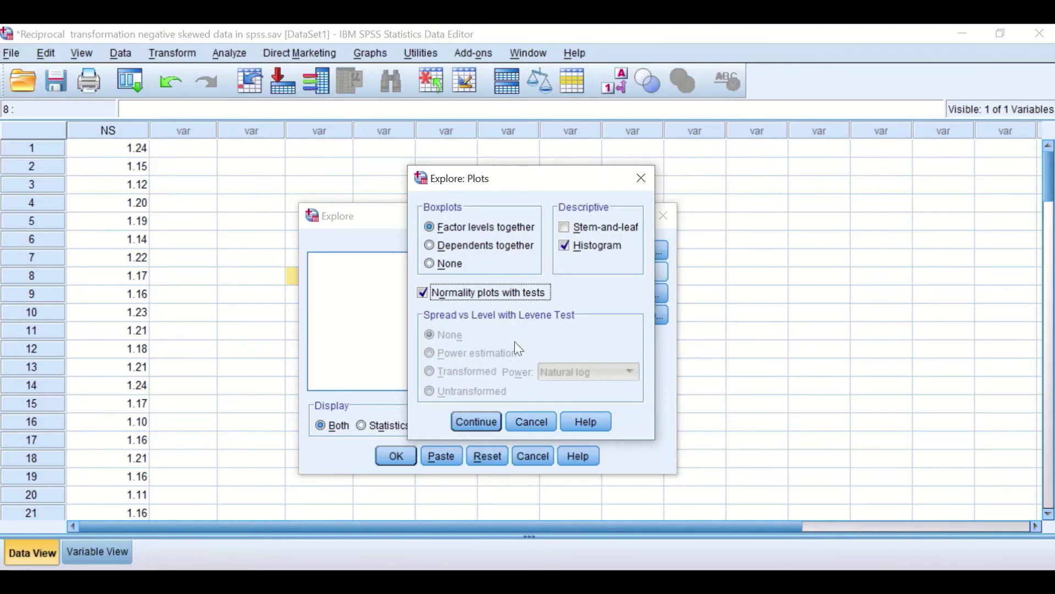
click(476, 421)
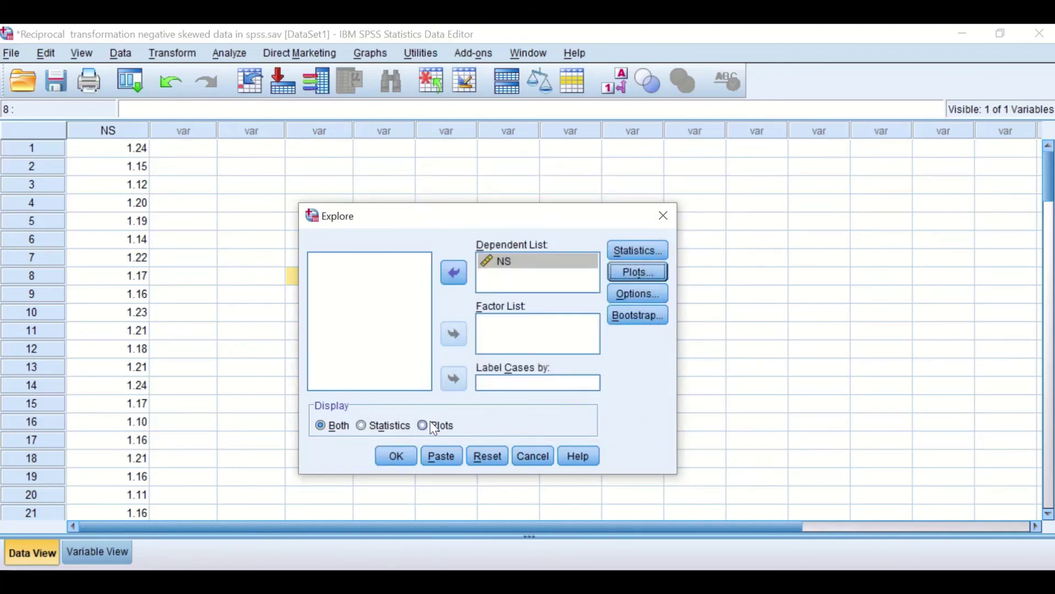
click(397, 456)
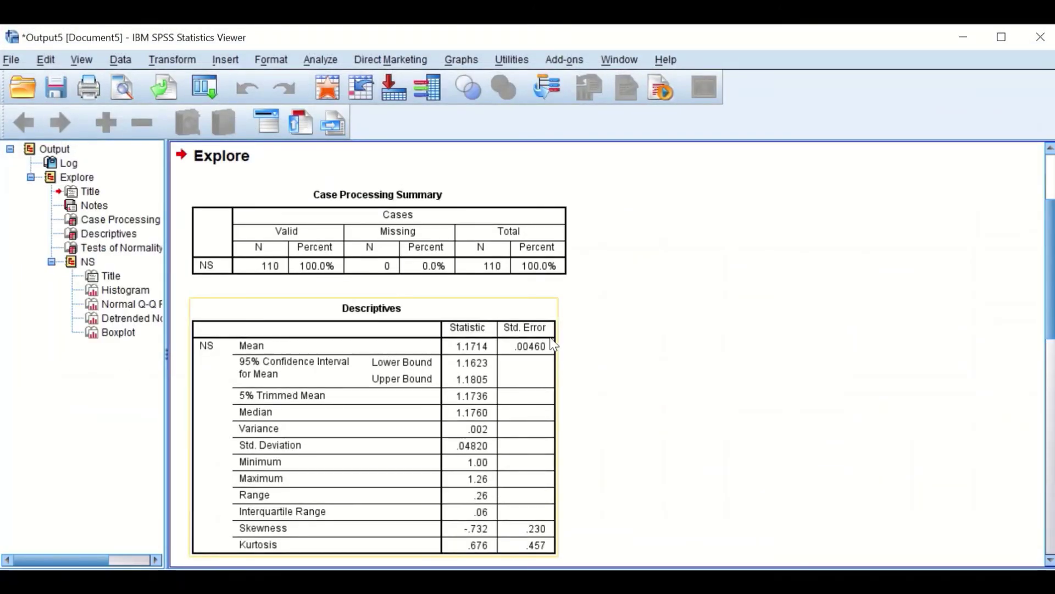
Step: Examine the skewness, kurtosis and Tests of Normality of NS, and return to the data
scroll(553, 345, down, 3)
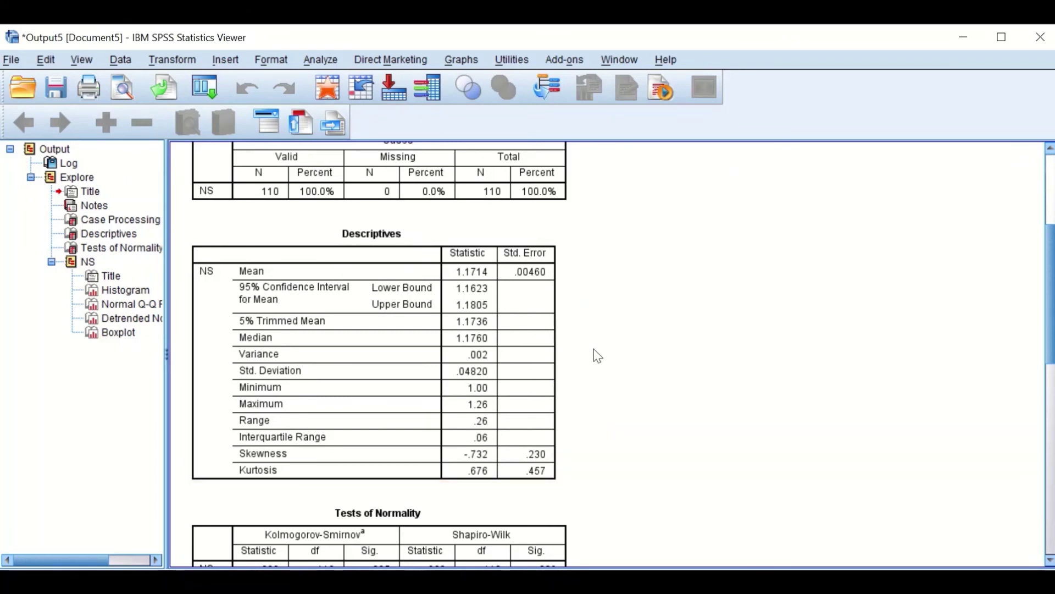
scroll(594, 350, down, 3)
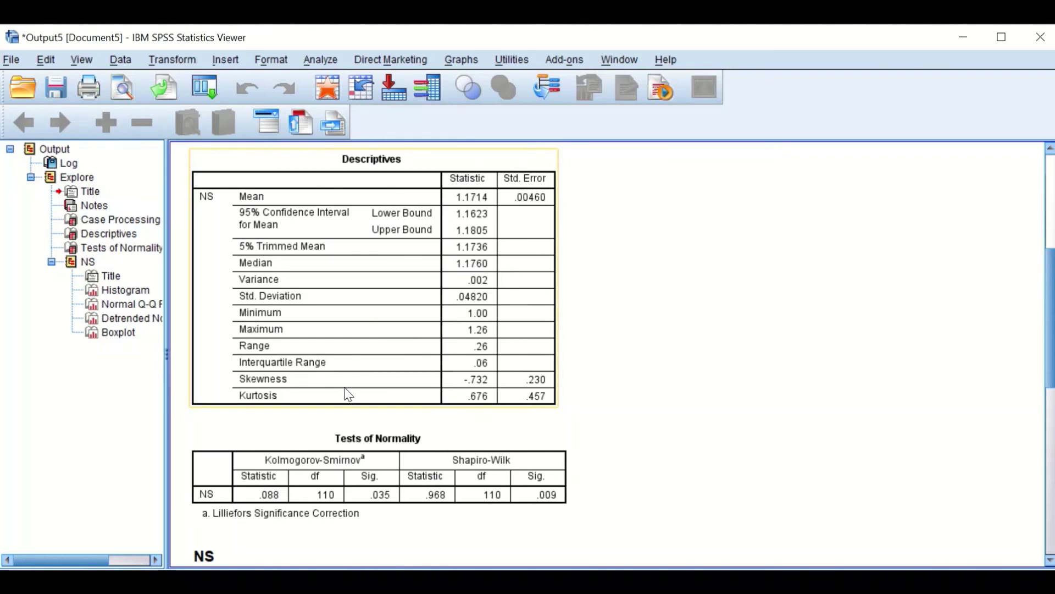
scroll(349, 395, down, 3)
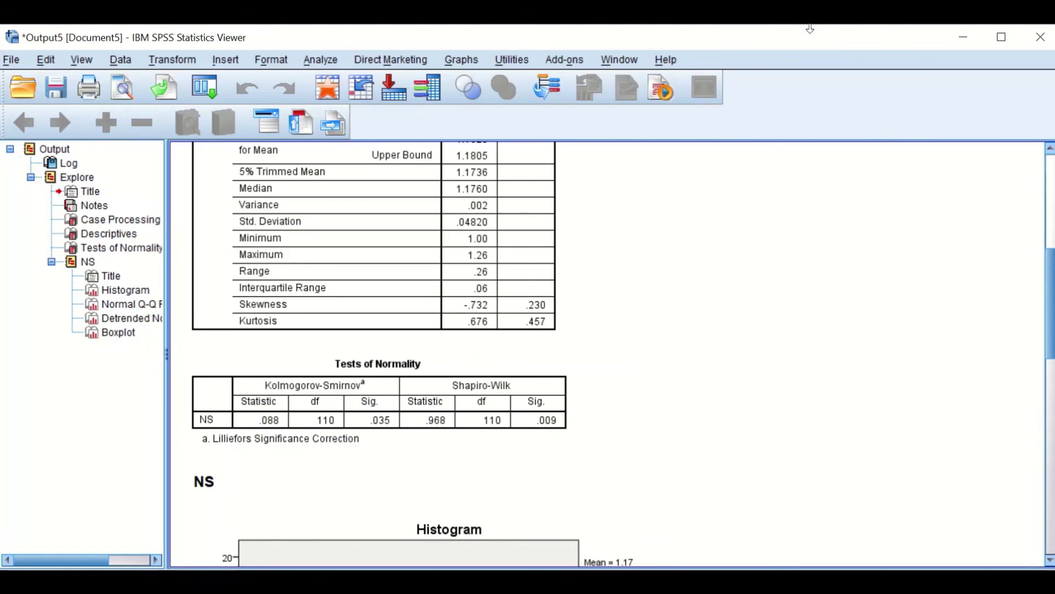
click(963, 36)
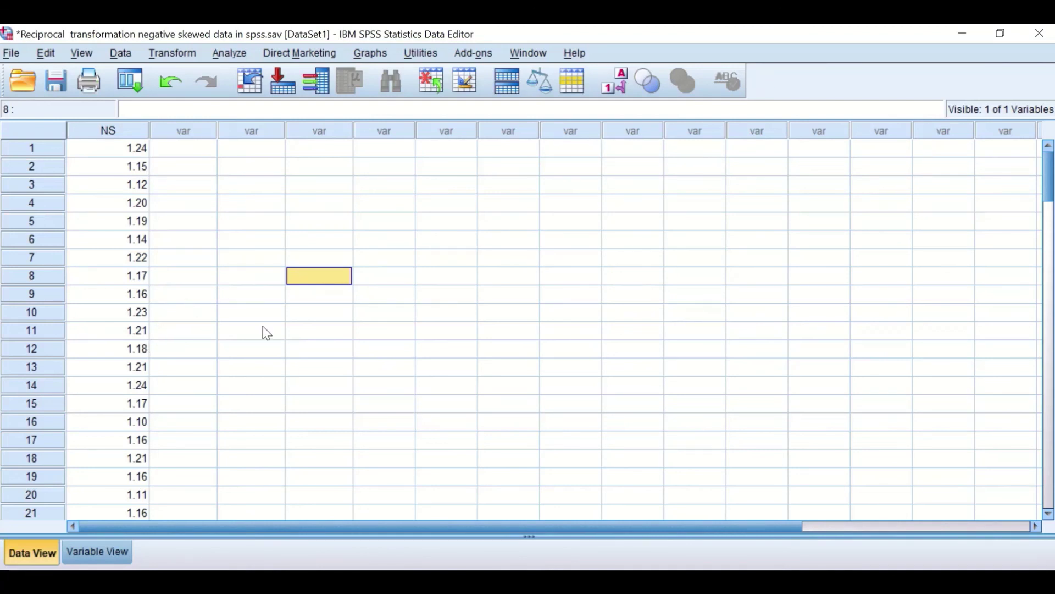
Step: Start a new variable computation with cleared settings and name the target variable Reflection
click(181, 57)
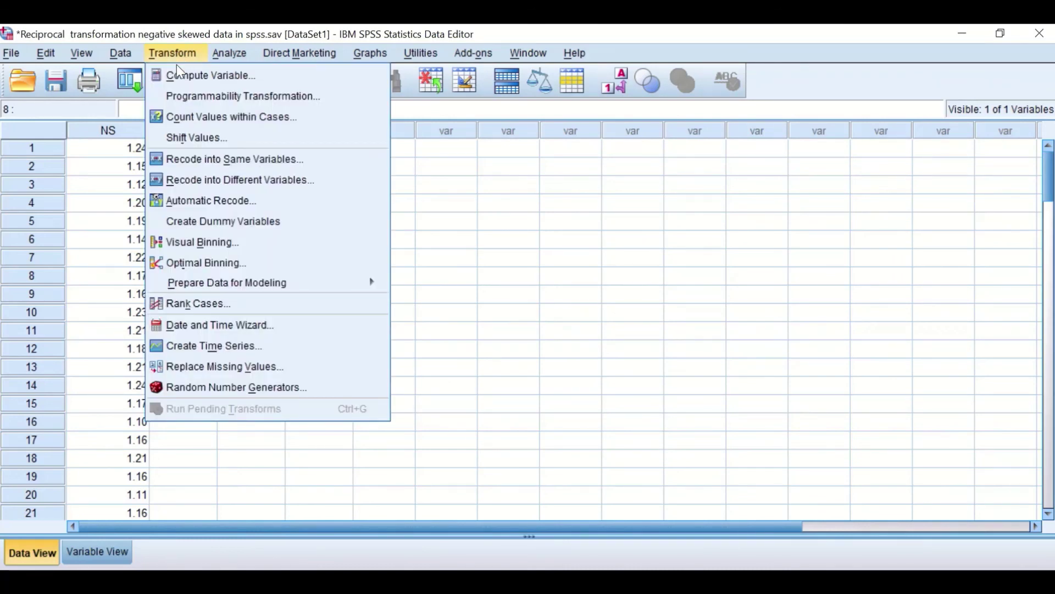
click(178, 77)
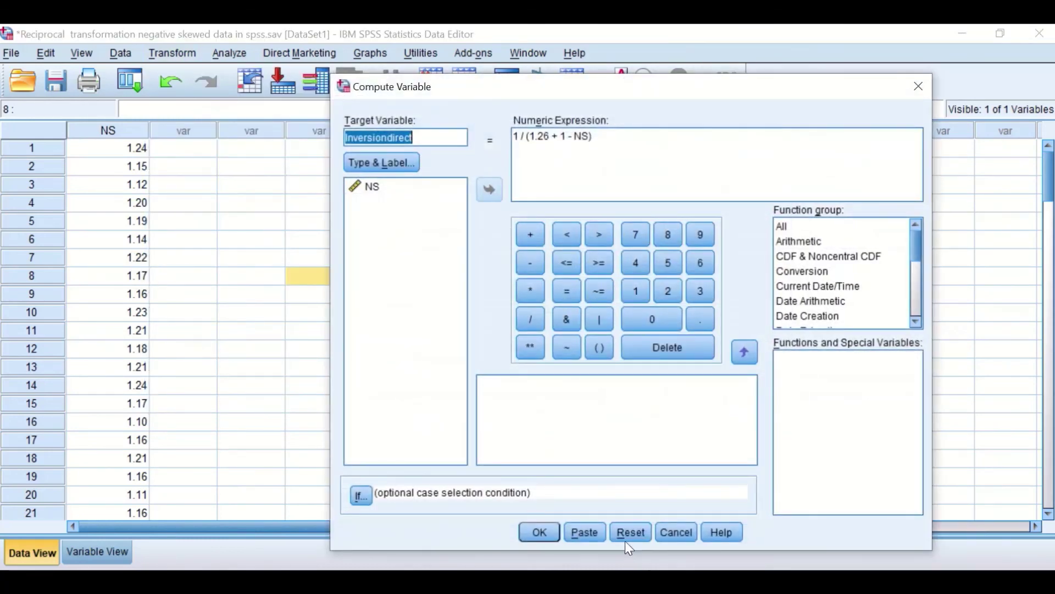
click(626, 532)
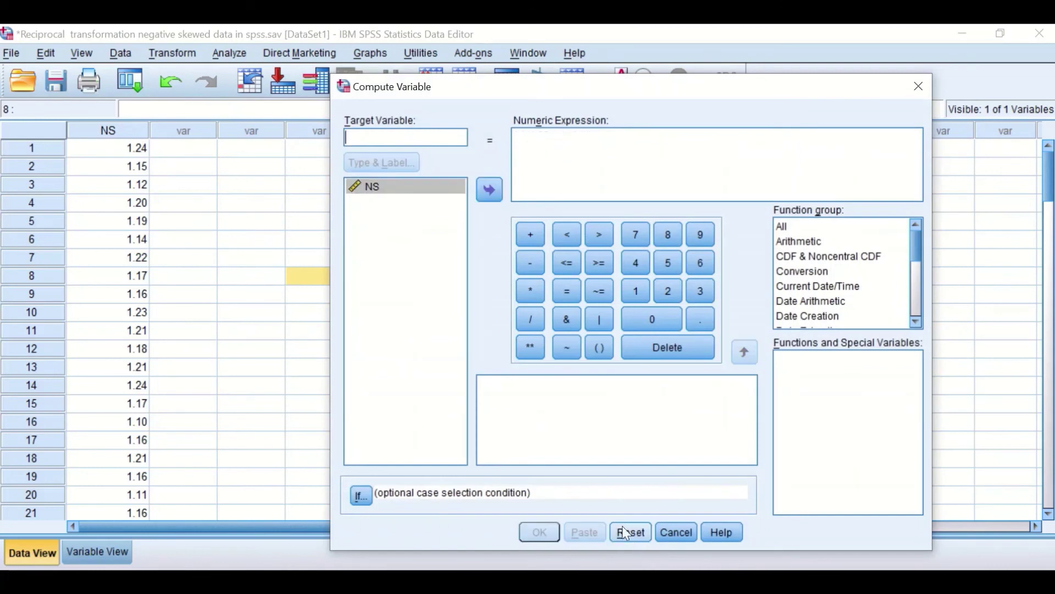
click(440, 138)
text(Re)
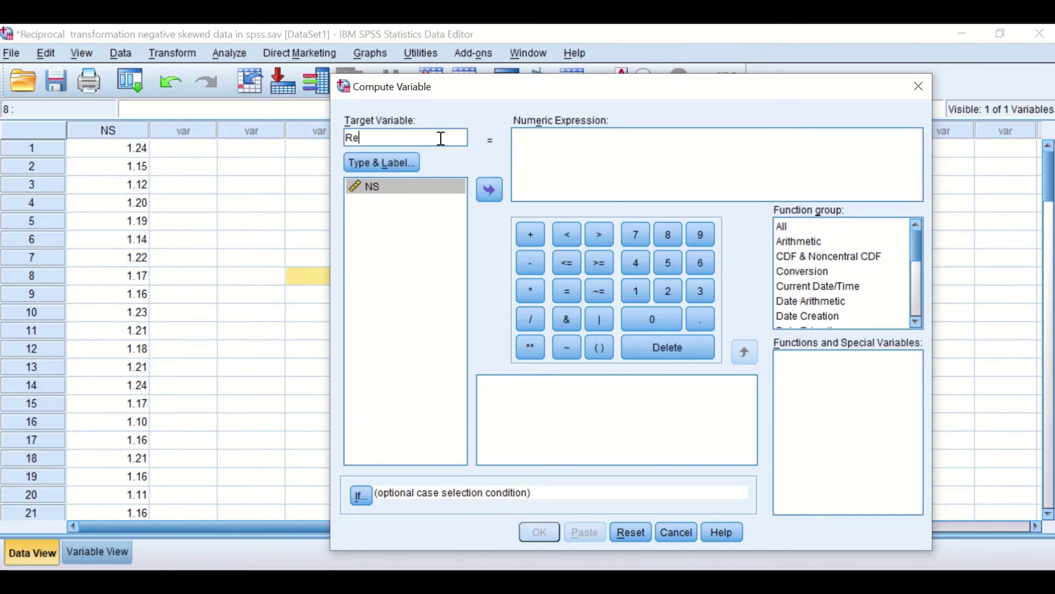
text(felction)
key(BackSpace)
key(BackSpace)
key(BackSpace)
key(BackSpace)
key(BackSpace)
key(BackSpace)
key(BackSpace)
text(lection)
click(592, 148)
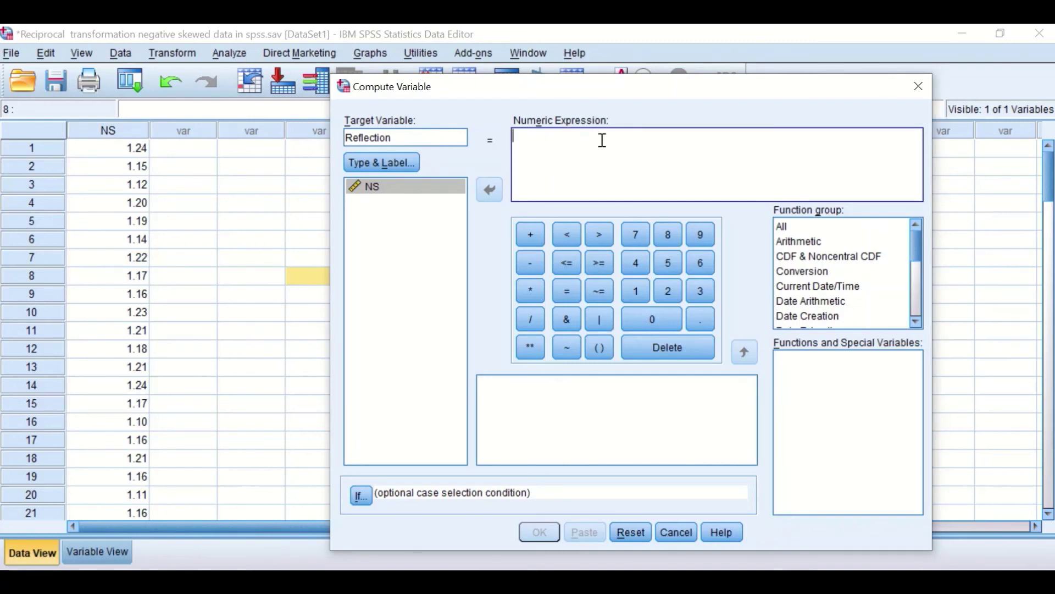
Step: Look up the maximum of NS in the Descriptives output and return to the variable computation
drag(605, 90, 691, 97)
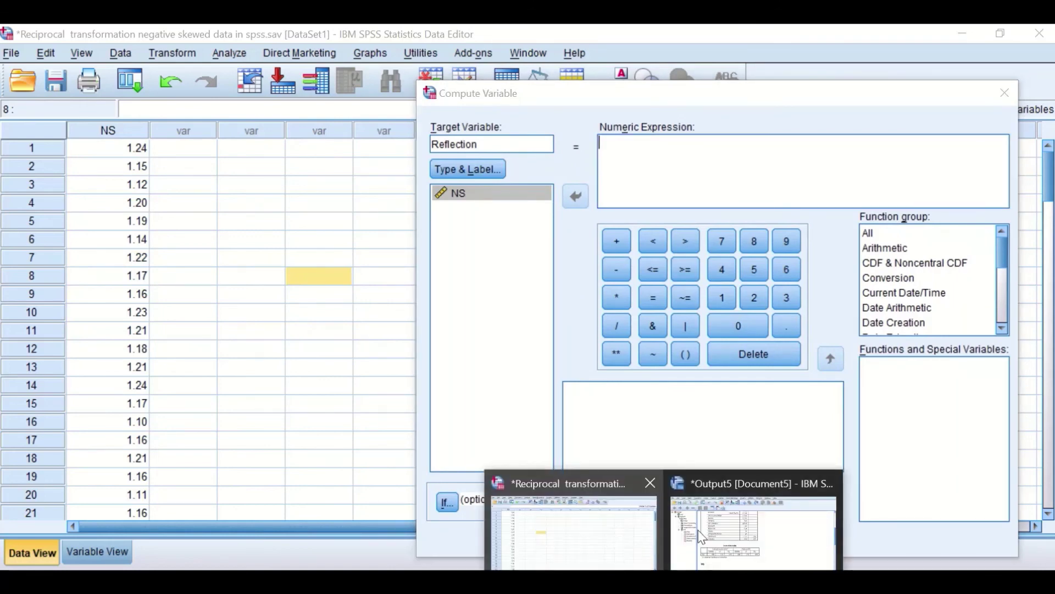
click(753, 518)
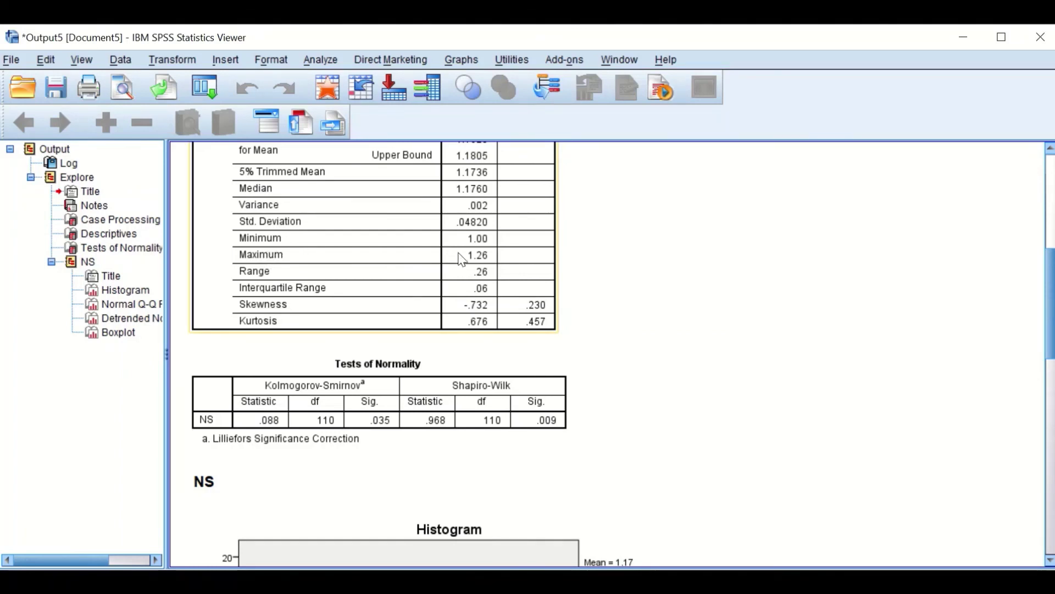
scroll(363, 281, up, 3)
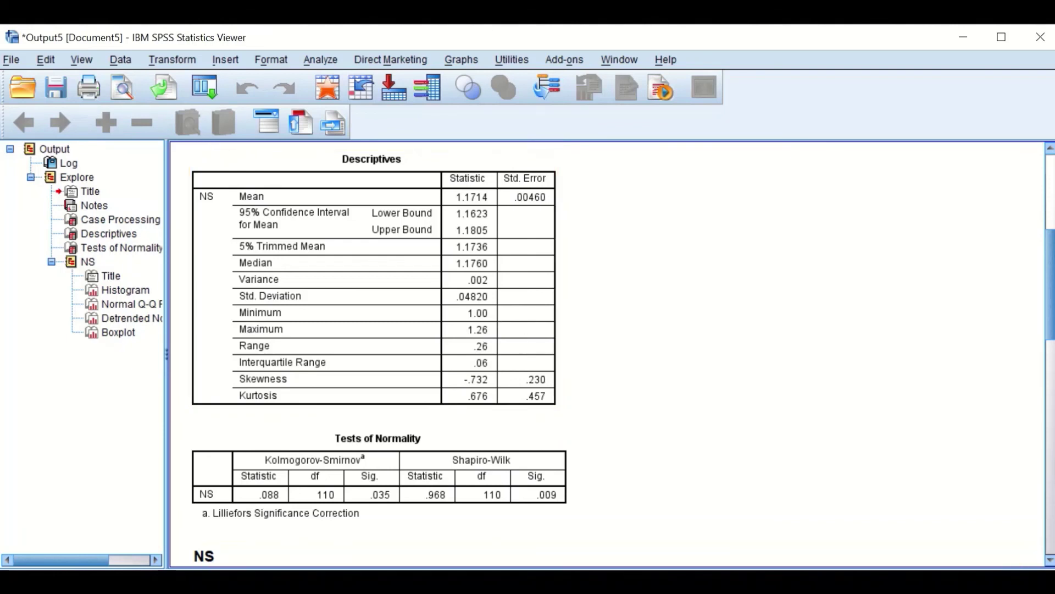
click(608, 544)
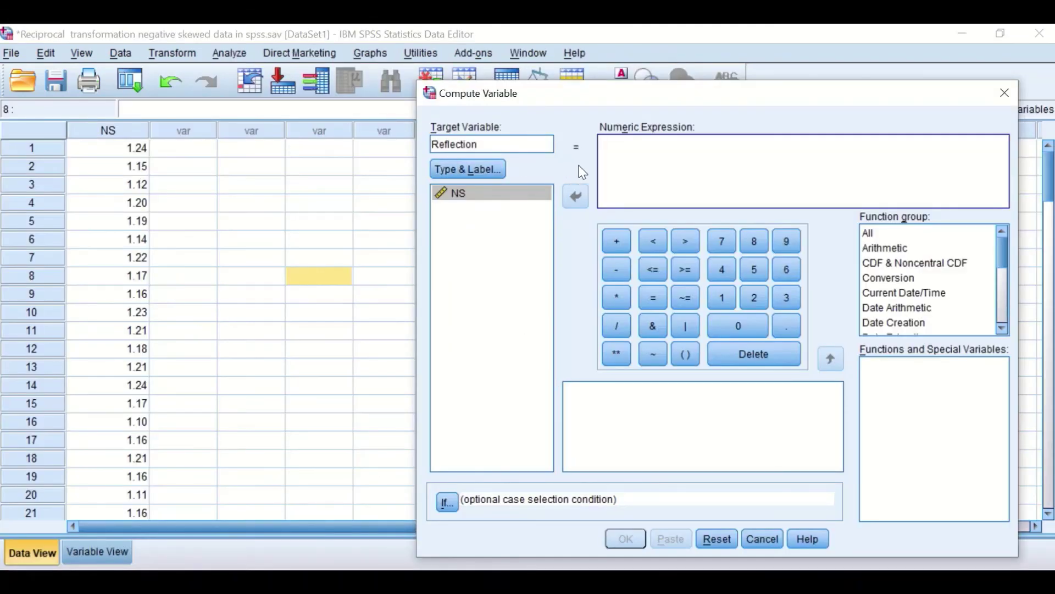
Step: Compute Reflection as 1.26 + 1 - NS, and close the old output without saving it
text(1)
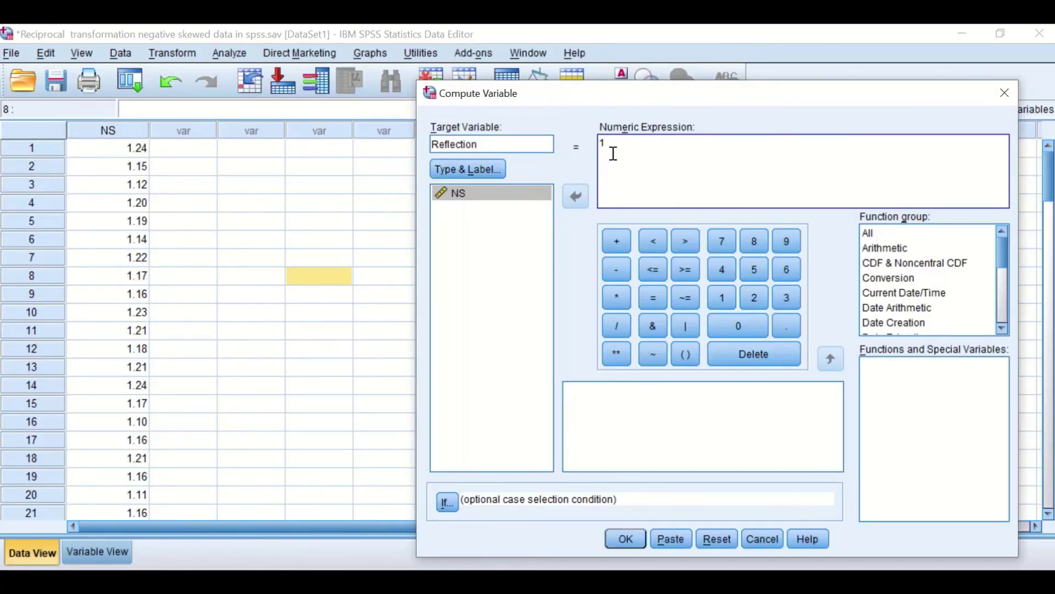
text(.26)
click(617, 240)
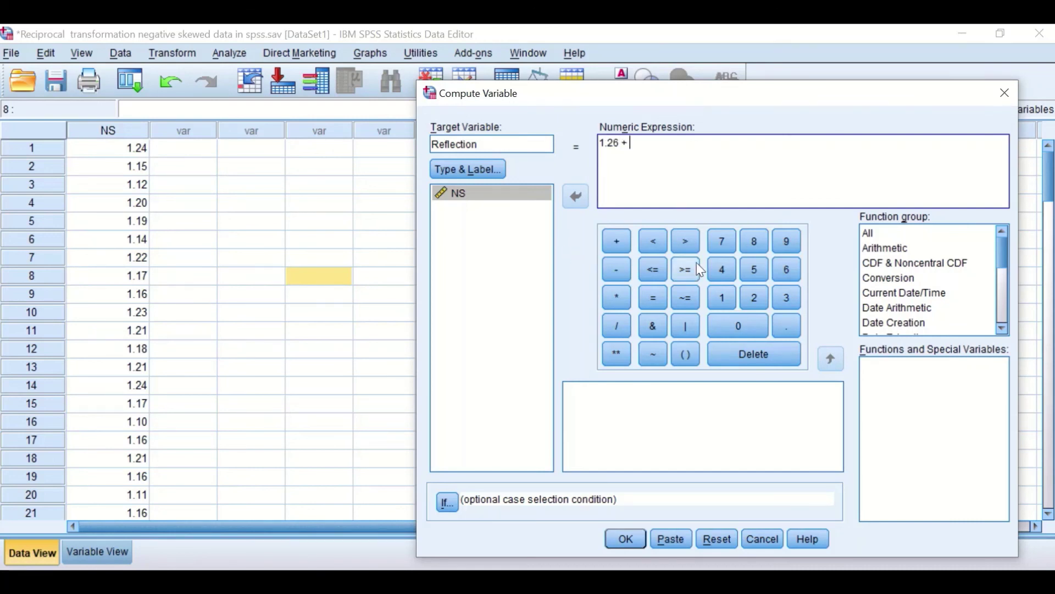
click(722, 297)
click(617, 274)
click(575, 197)
click(625, 537)
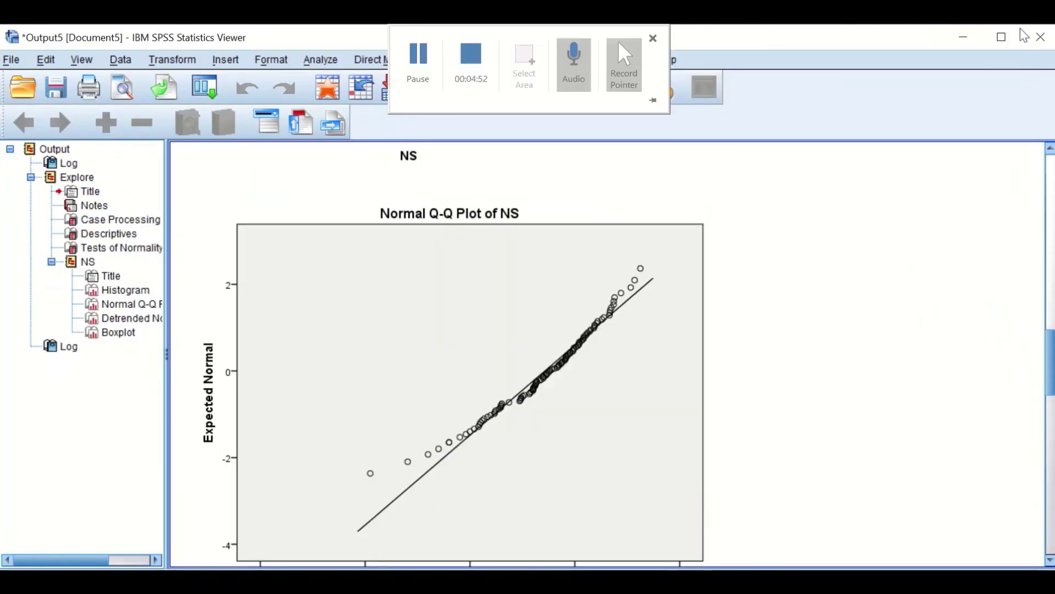
key(alt+F4)
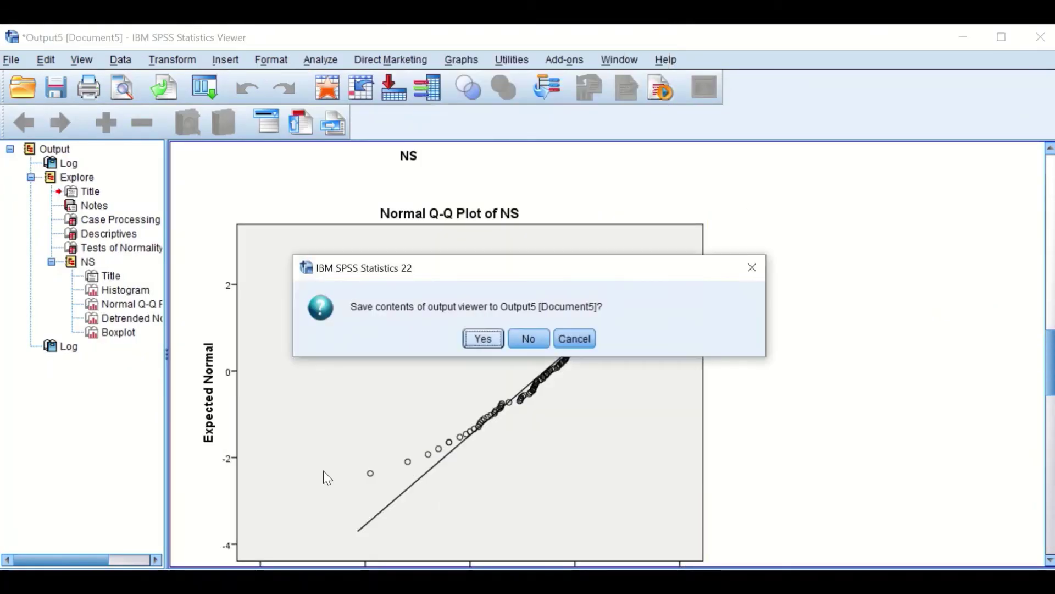
click(530, 338)
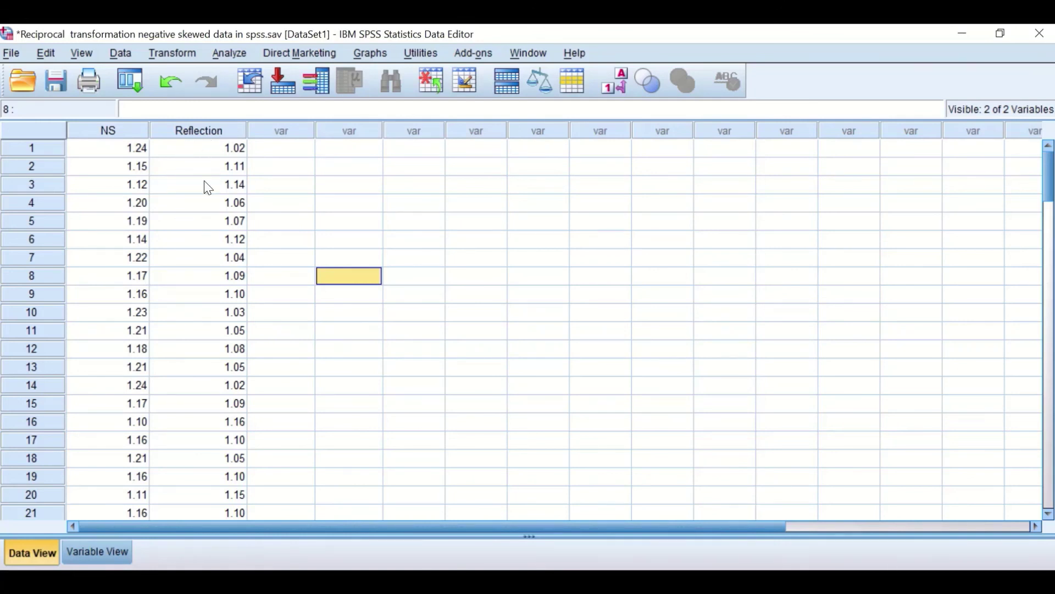
Step: Add Reflection to the dependent variables alongside NS and run the Explore analysis
click(129, 75)
click(145, 135)
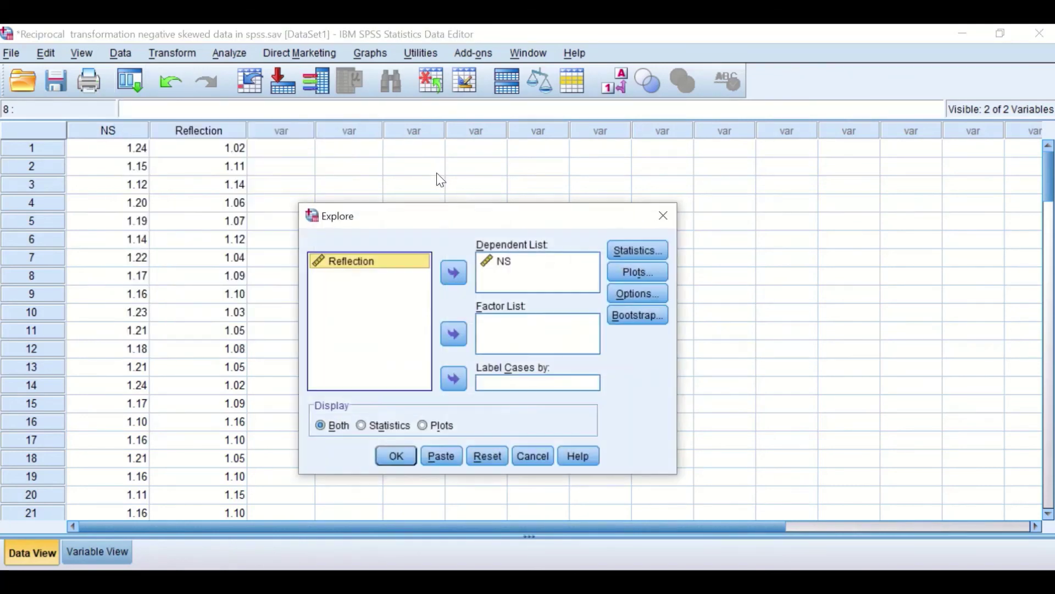
click(453, 272)
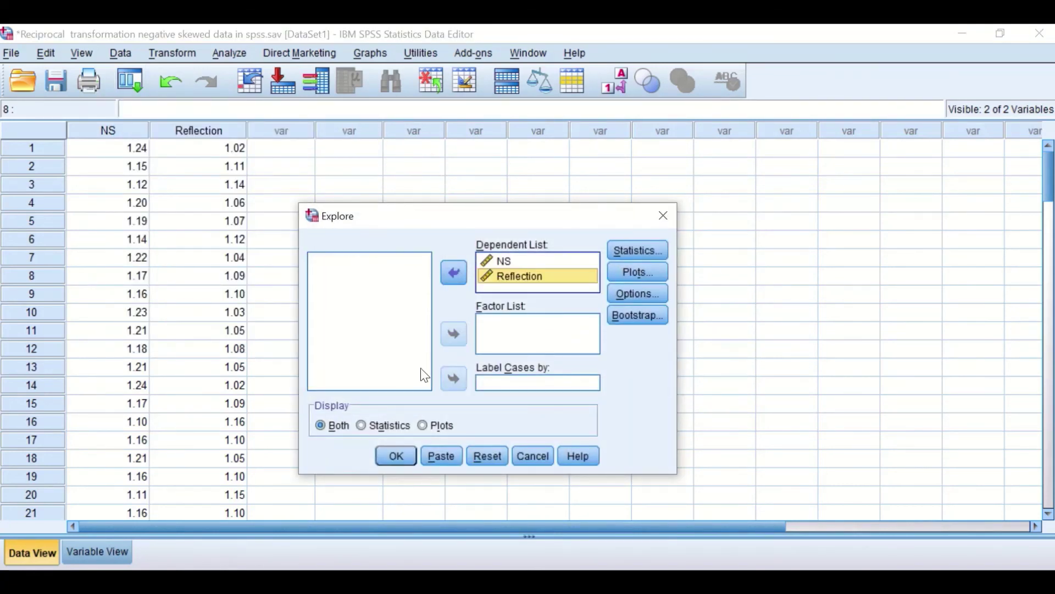
click(396, 457)
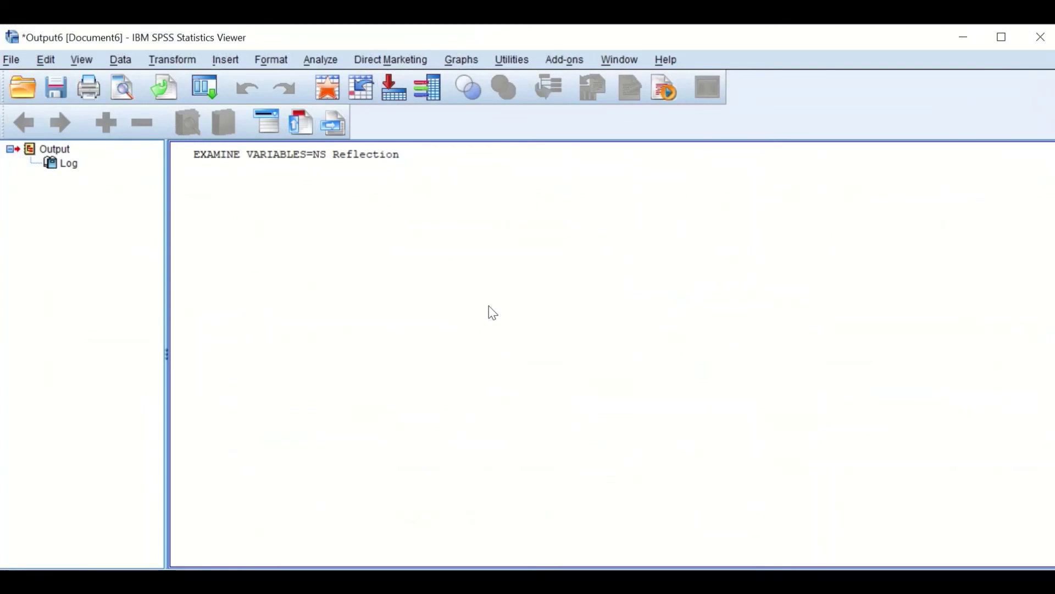
Step: Compare the skewness and kurtosis of NS and Reflection in the Descriptives output, and return to the data
scroll(485, 305, down, 4)
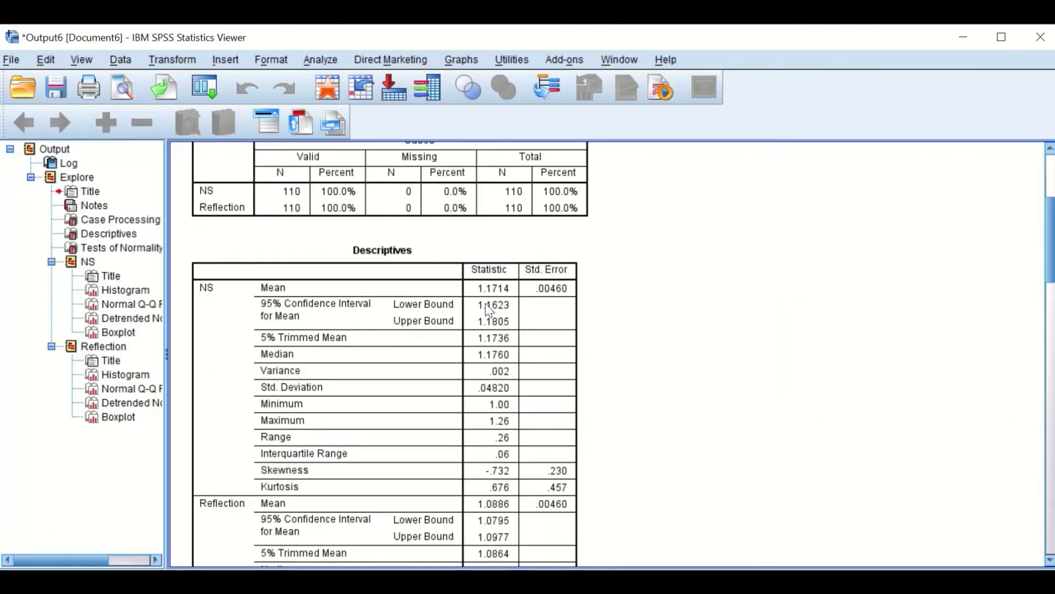
scroll(431, 393, down, 3)
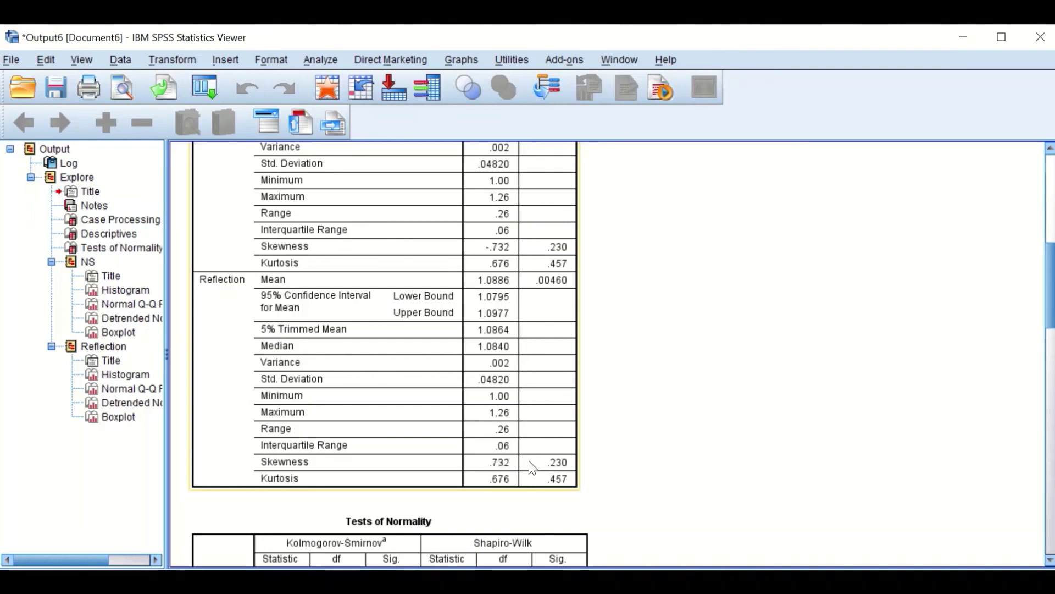
click(660, 487)
scroll(658, 452, up, 10)
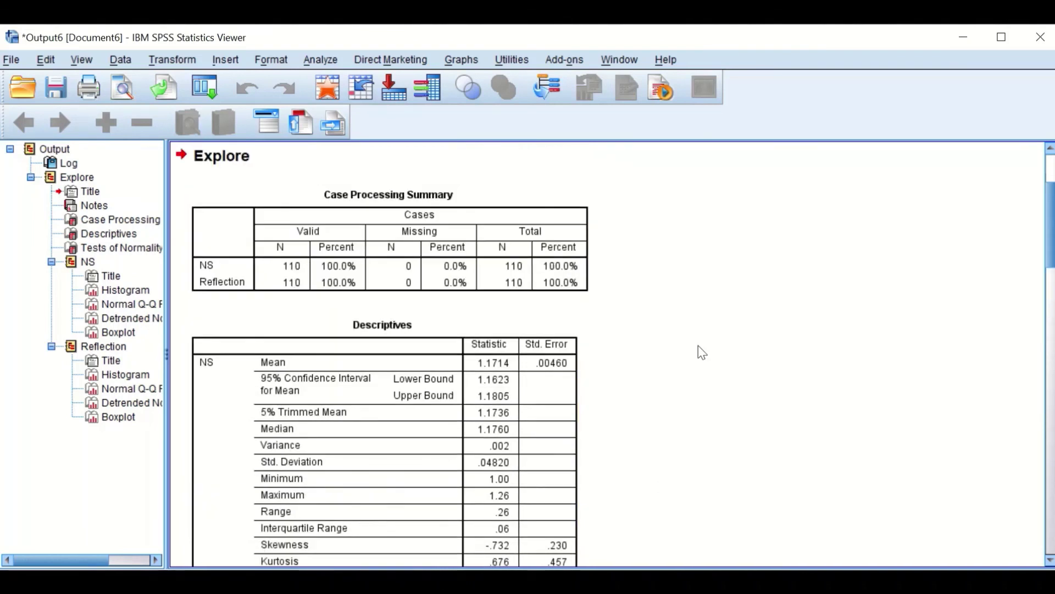
click(967, 36)
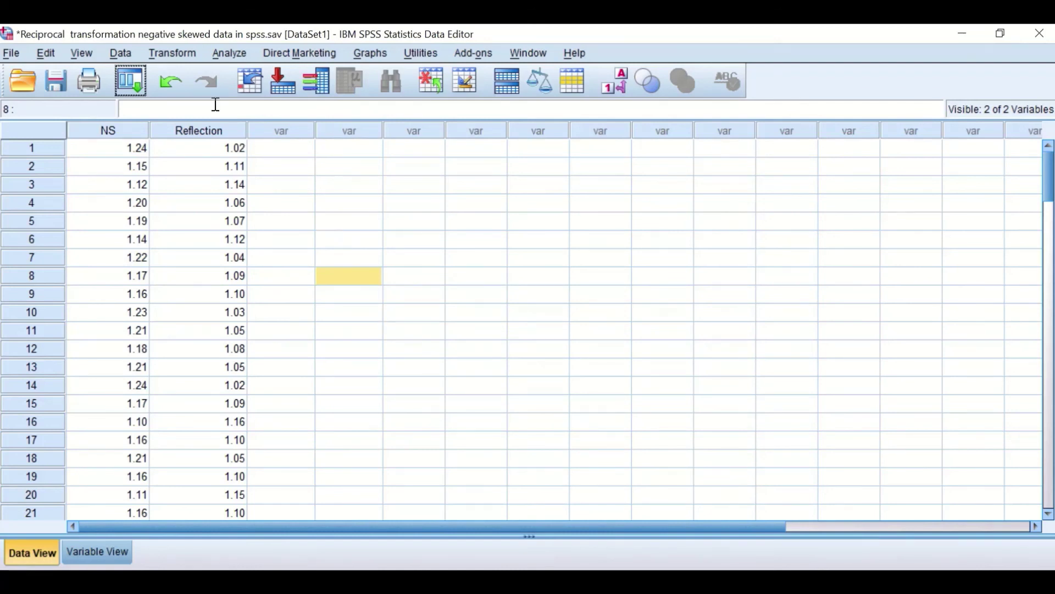
Step: Start a new variable computation with cleared settings and name the target variable Inversion
click(180, 55)
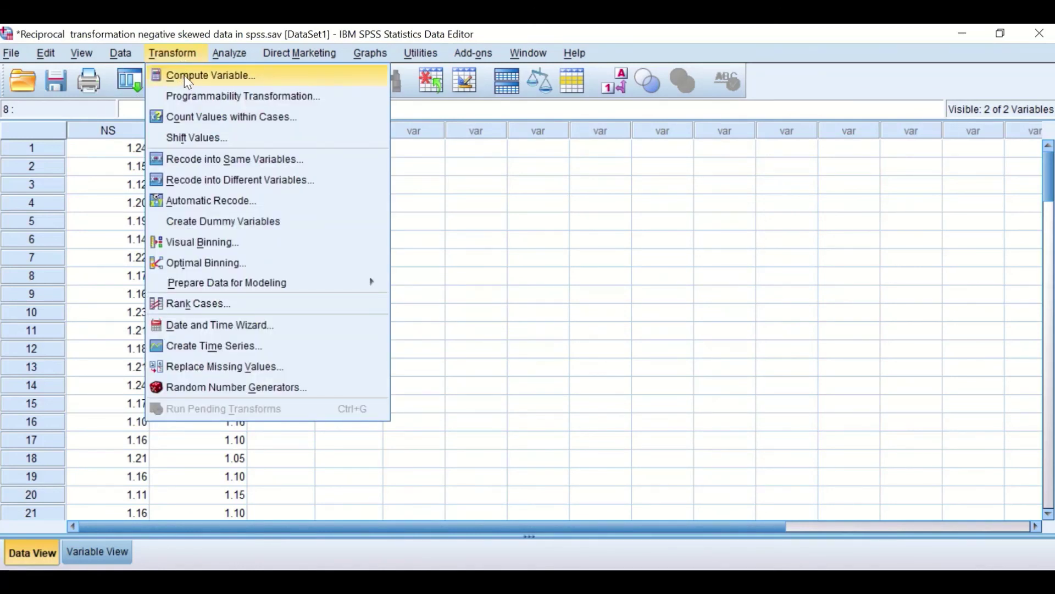
click(183, 75)
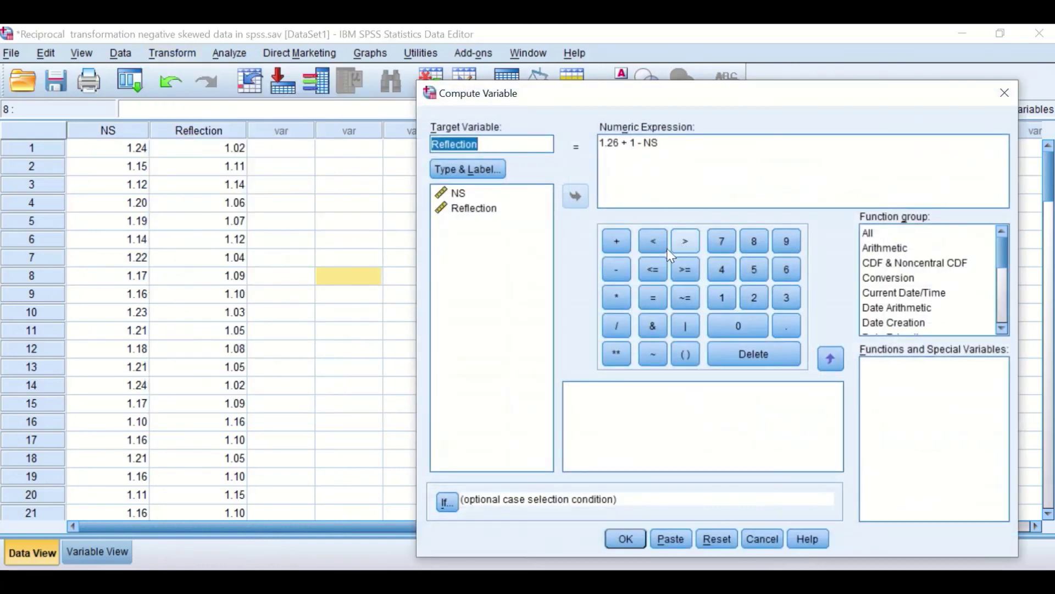
click(718, 539)
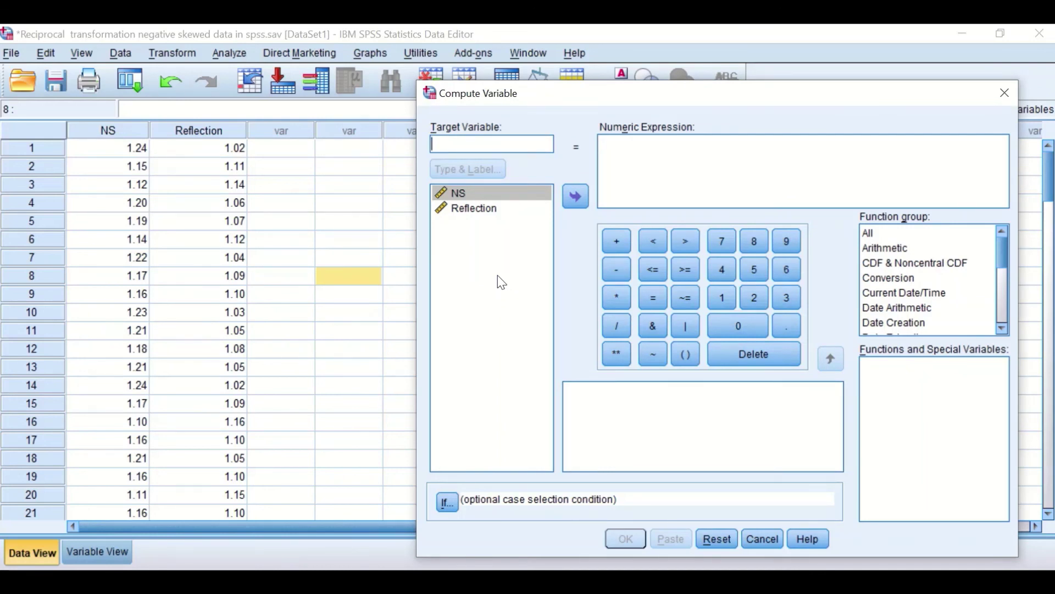
text(Inves)
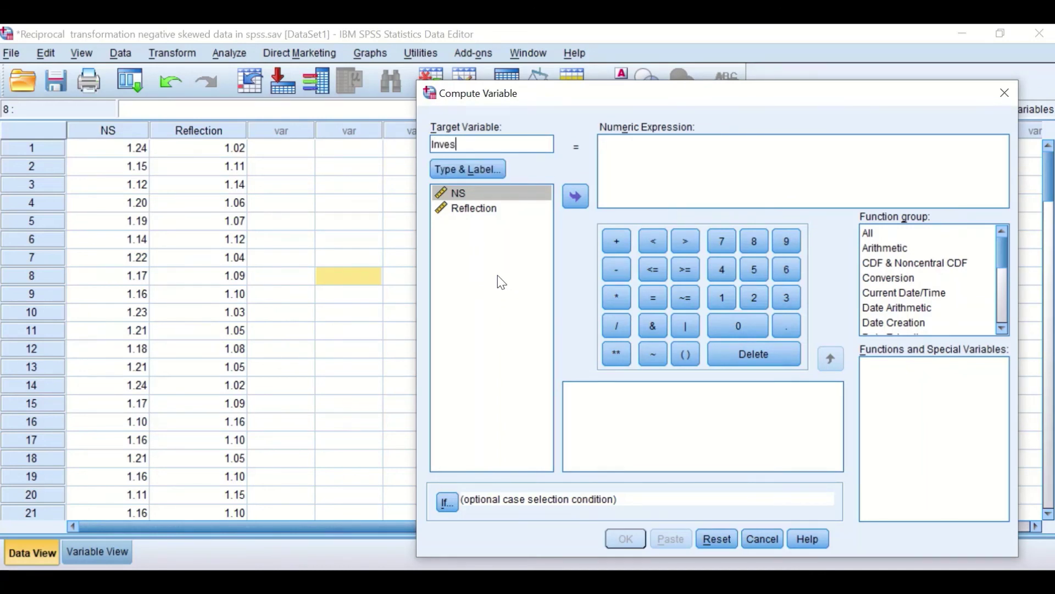
key(BackSpace)
text(rsion)
Step: Compute Inversion as 1 / Reflection, and close the output without saving it
click(721, 298)
click(612, 326)
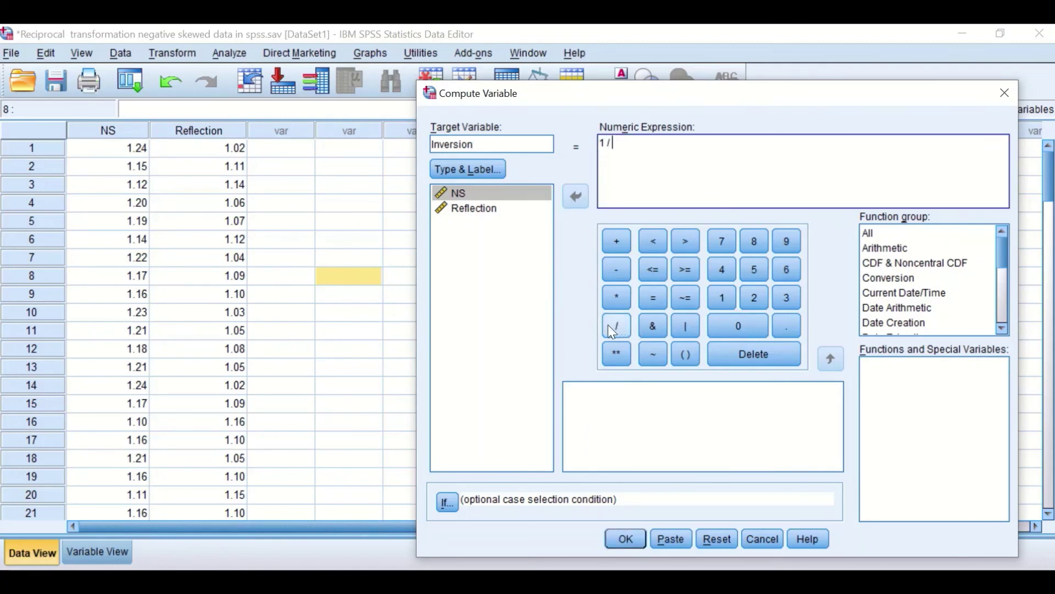
click(478, 208)
click(575, 196)
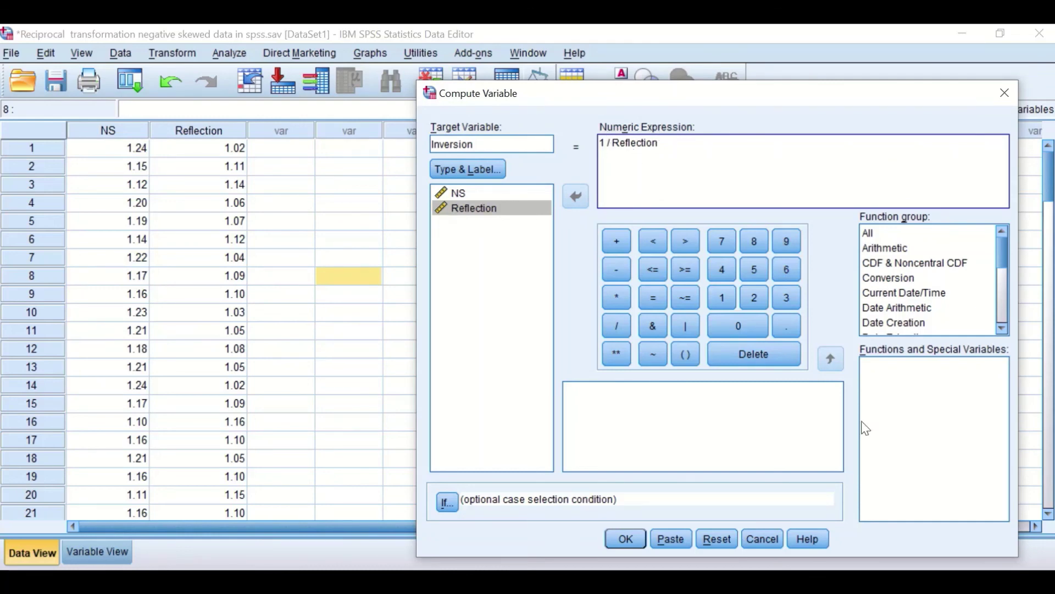
click(624, 539)
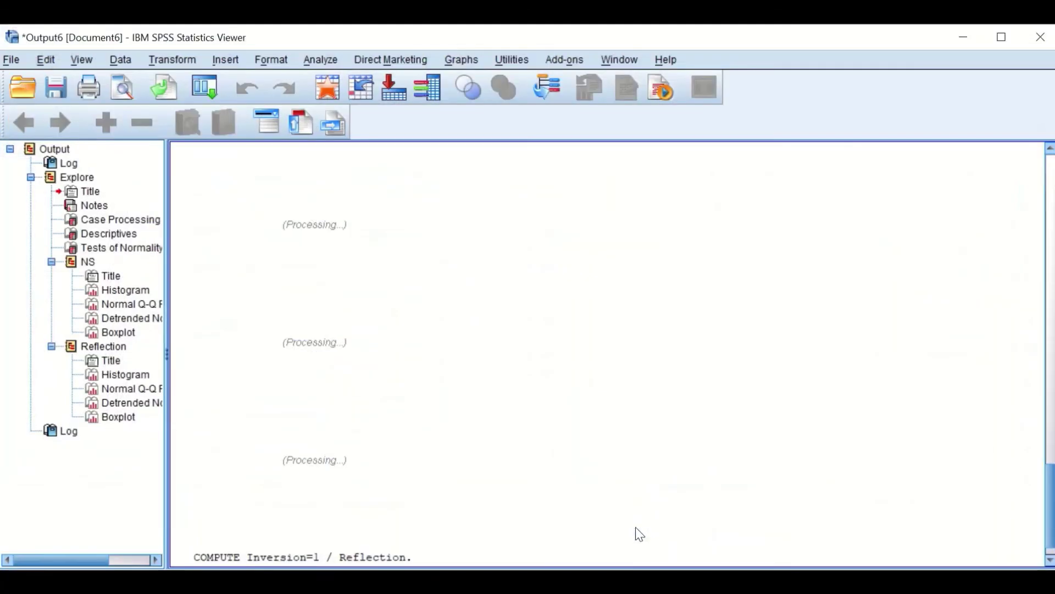
click(1039, 40)
click(511, 339)
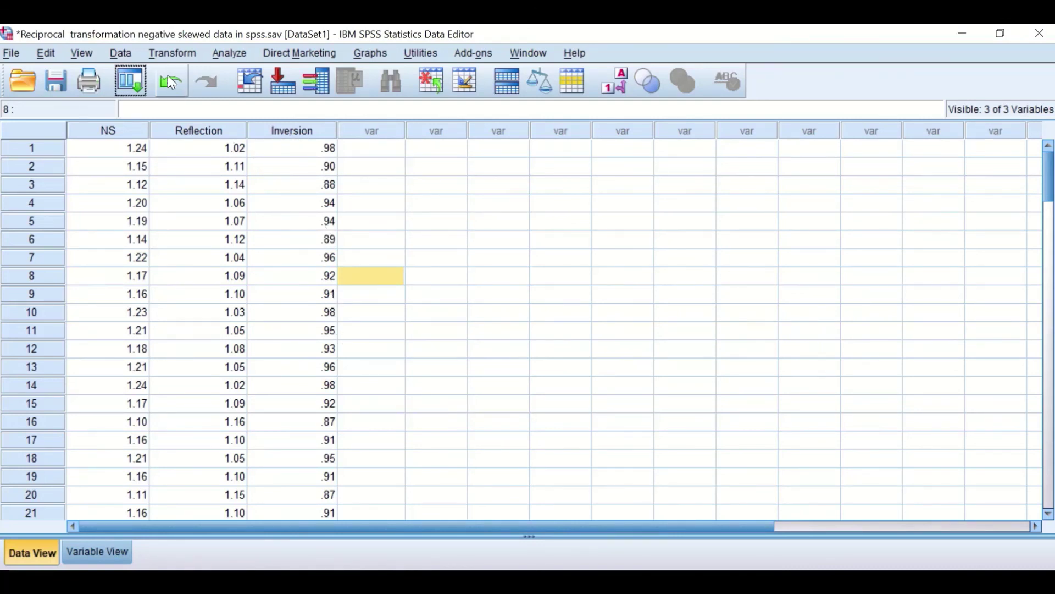
Step: Add Inversion to the dependent variables alongside NS and Reflection and run the Explore analysis
click(129, 77)
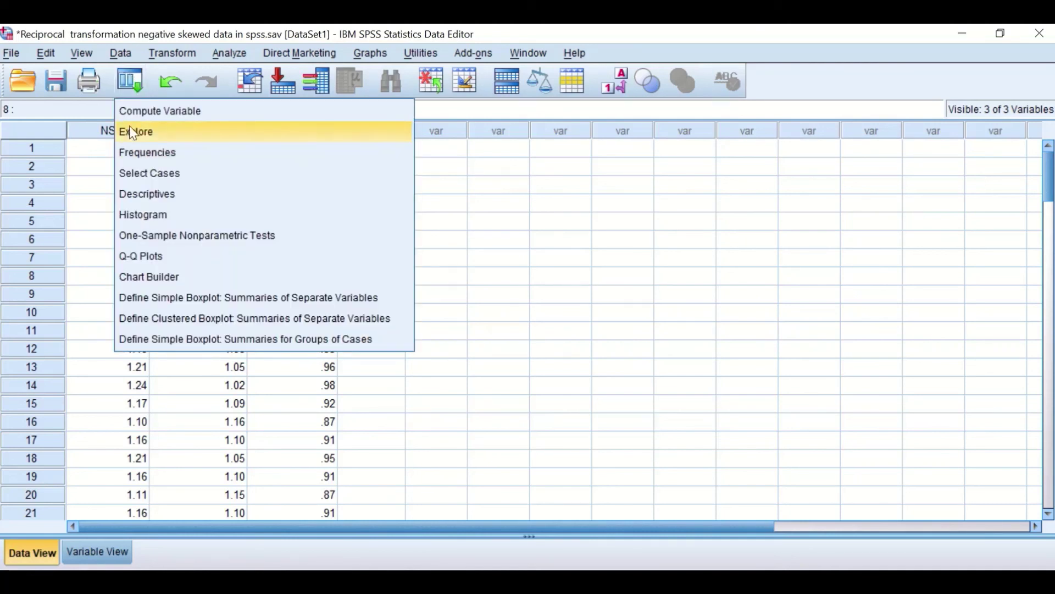
click(132, 133)
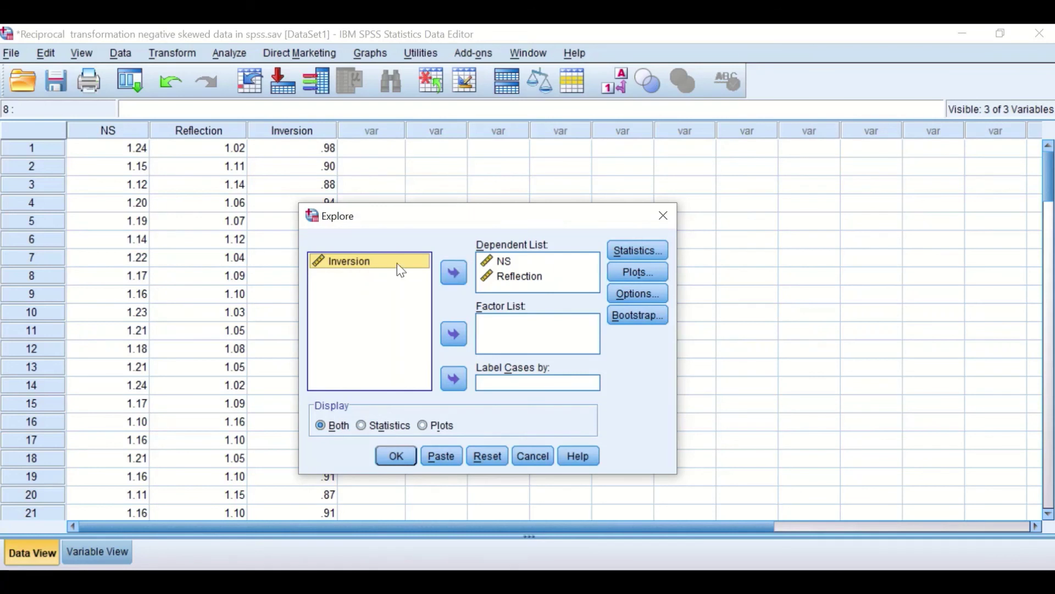
drag(349, 262, 497, 291)
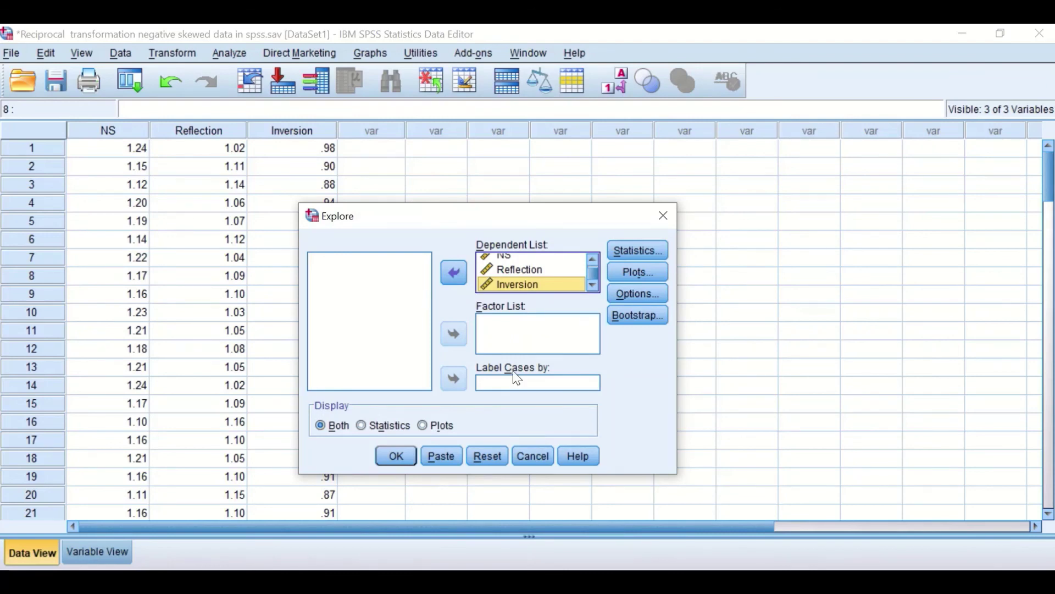
click(397, 453)
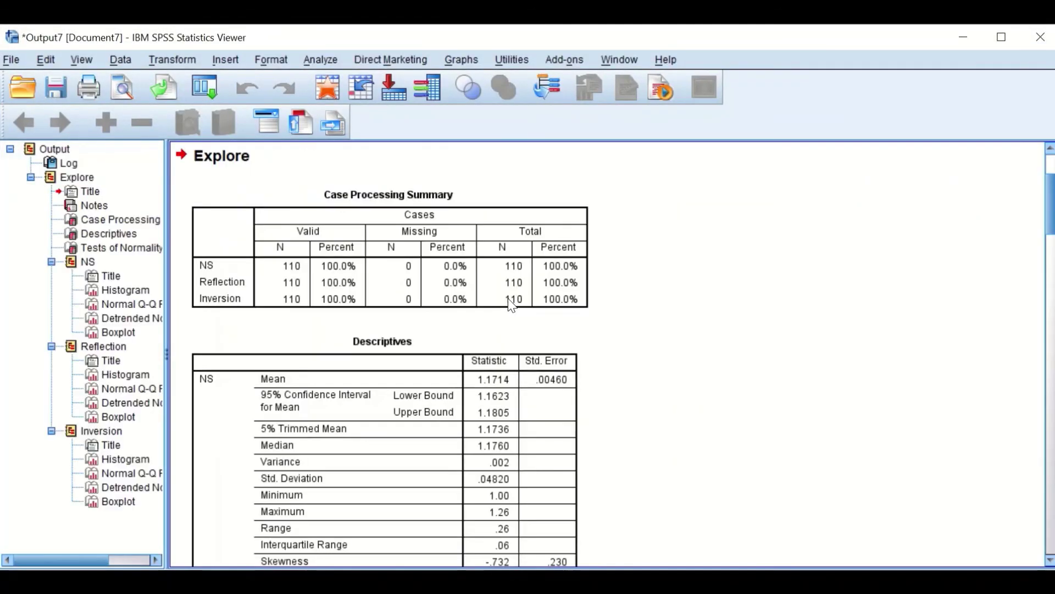
Step: Examine the skewness, kurtosis and Tests of Normality of NS, Reflection and Inversion, and close the output without saving it
scroll(504, 310, down, 3)
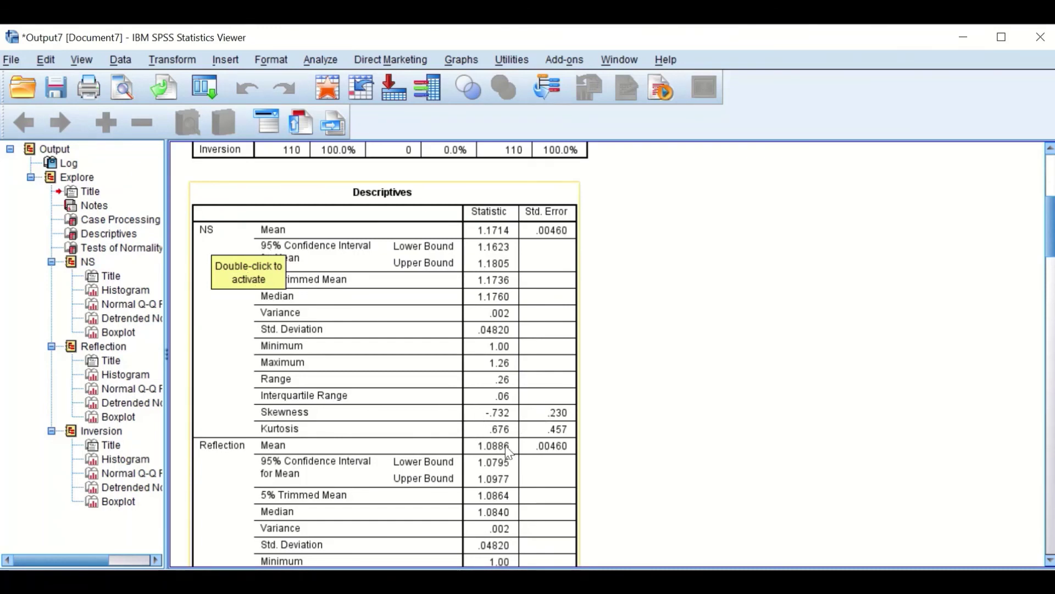
scroll(522, 412, down, 3)
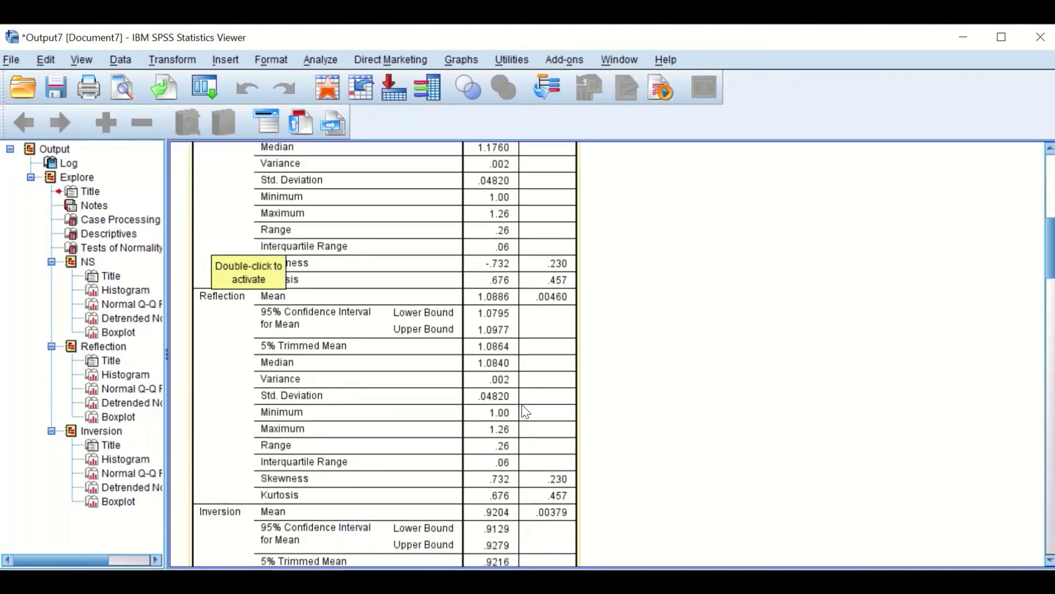
scroll(468, 440, down, 3)
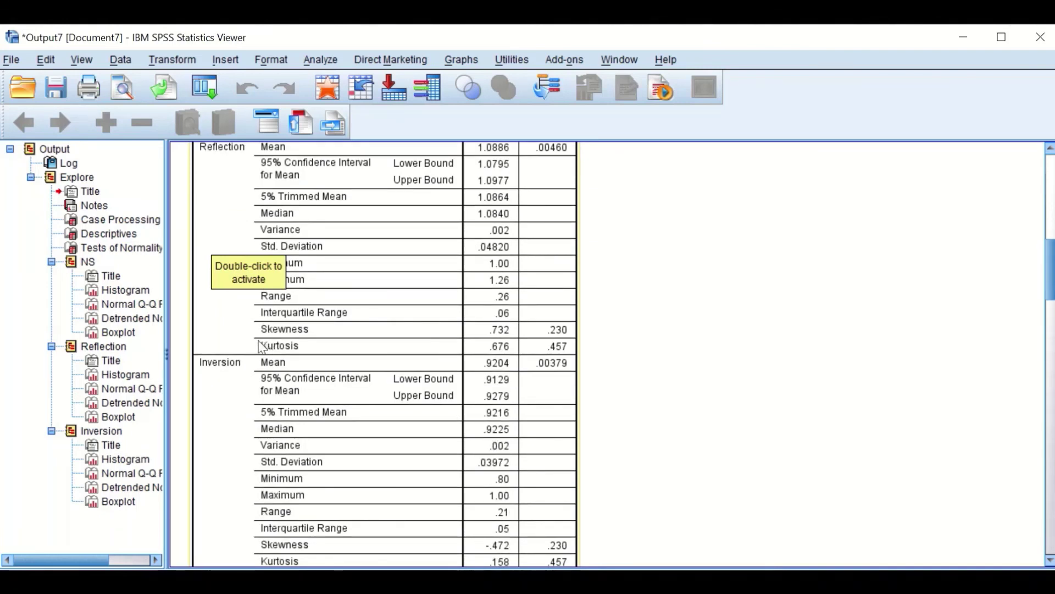
scroll(494, 393, down, 1)
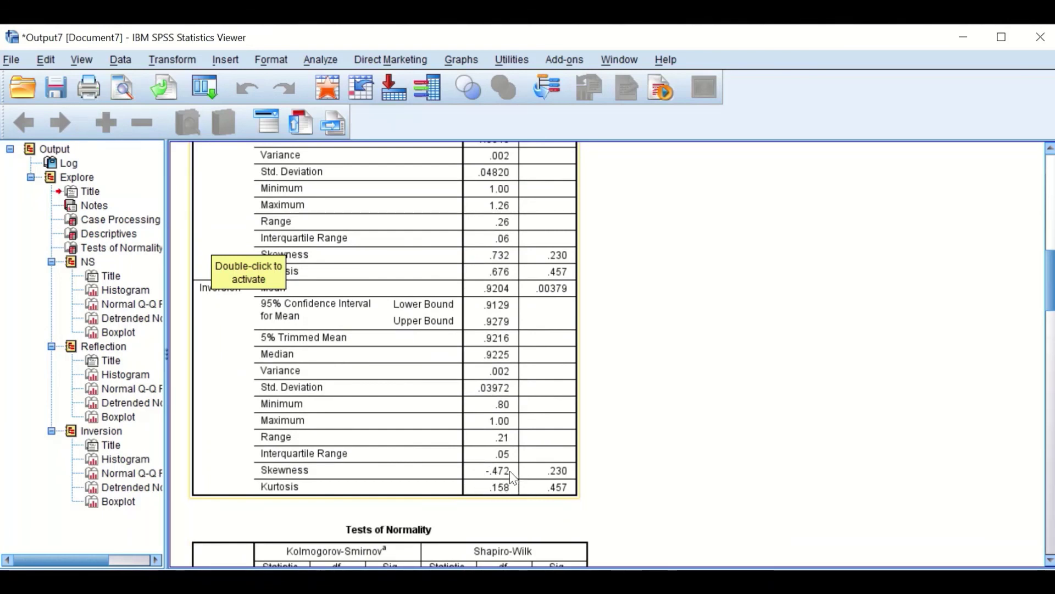
scroll(751, 414, down, 2)
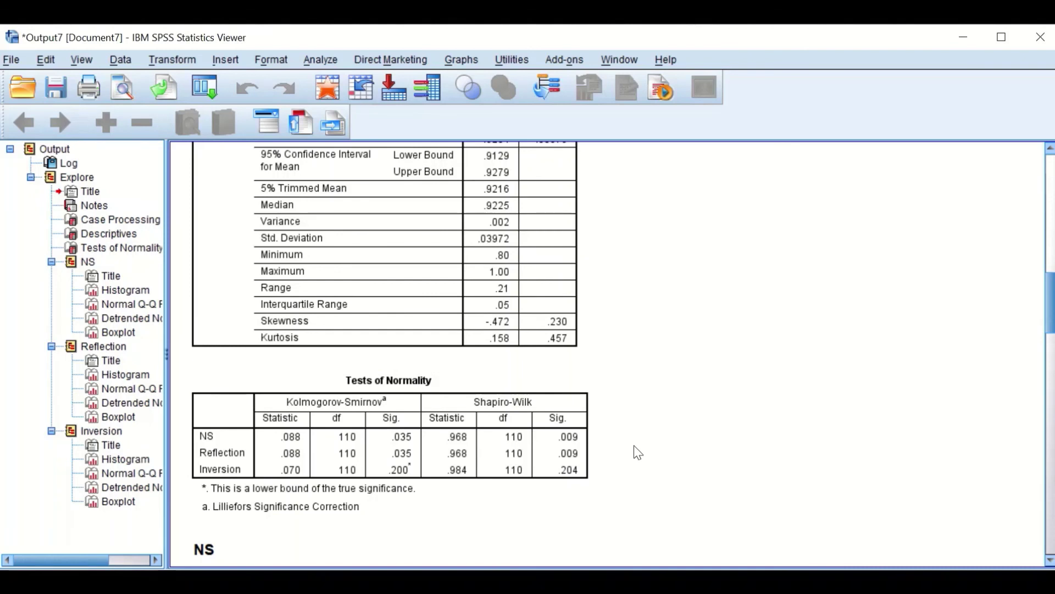
click(1041, 40)
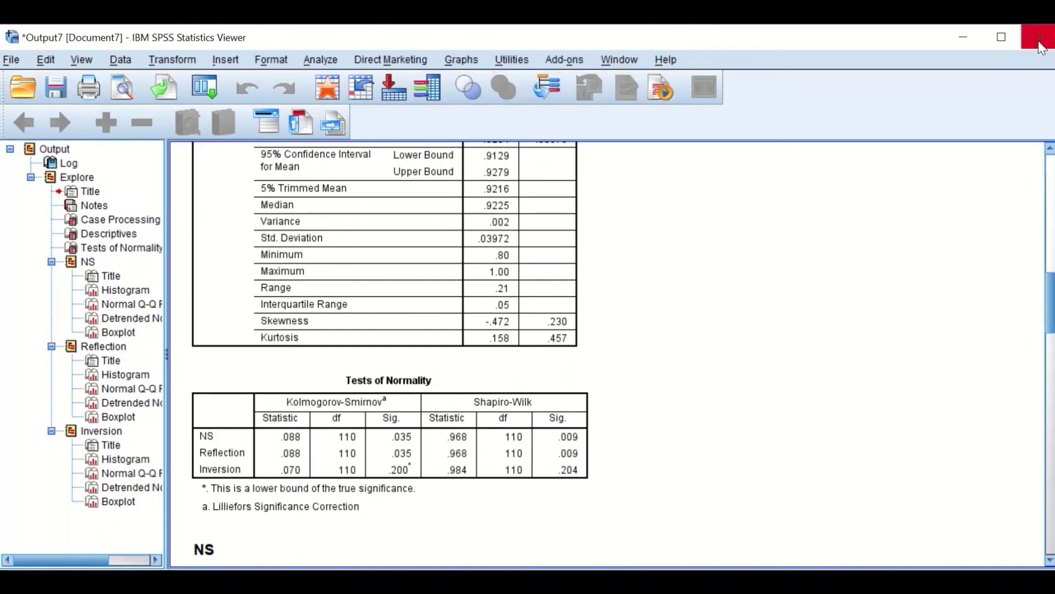
click(523, 333)
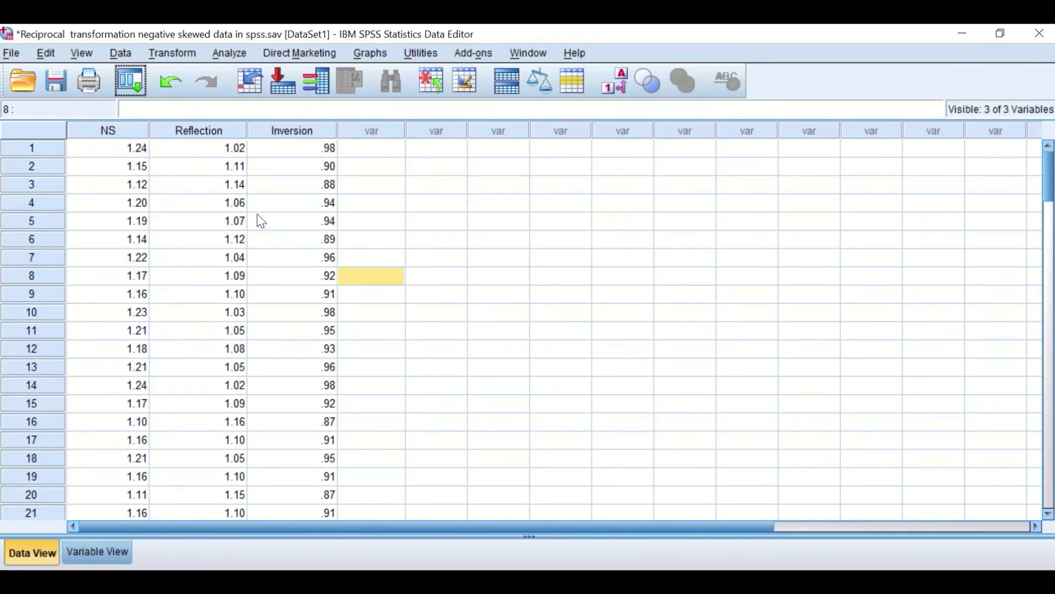
Step: Start a new variable computation with cleared settings and name the target variable Reciprocaldirect
click(166, 54)
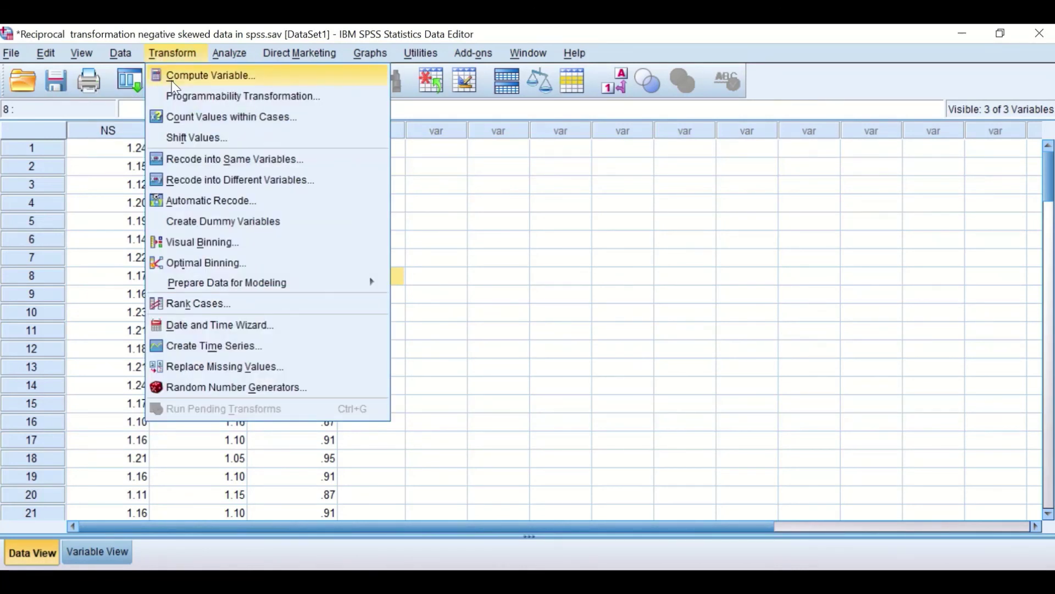
click(173, 82)
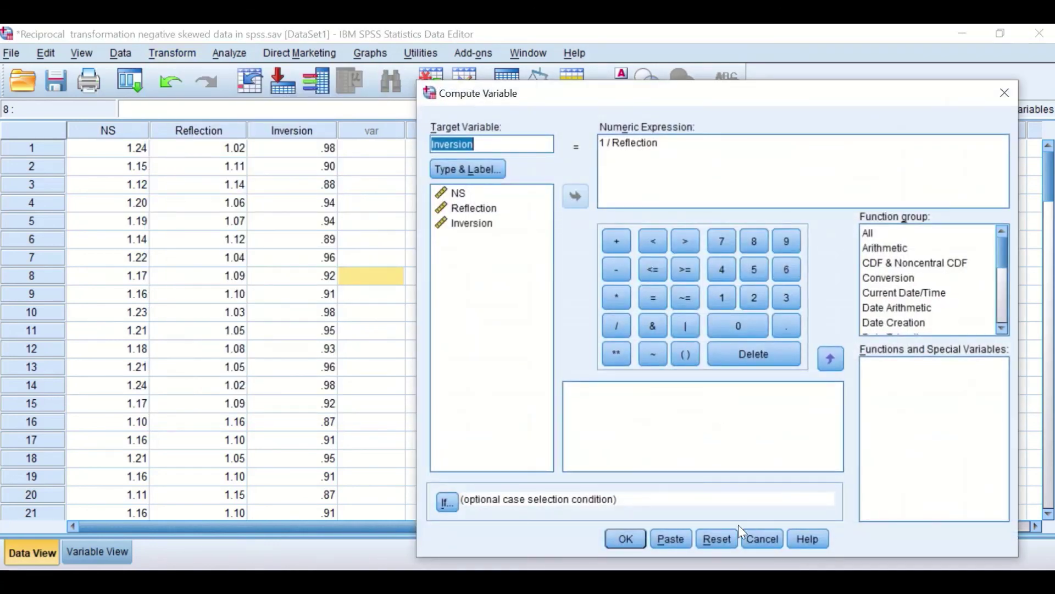
click(717, 540)
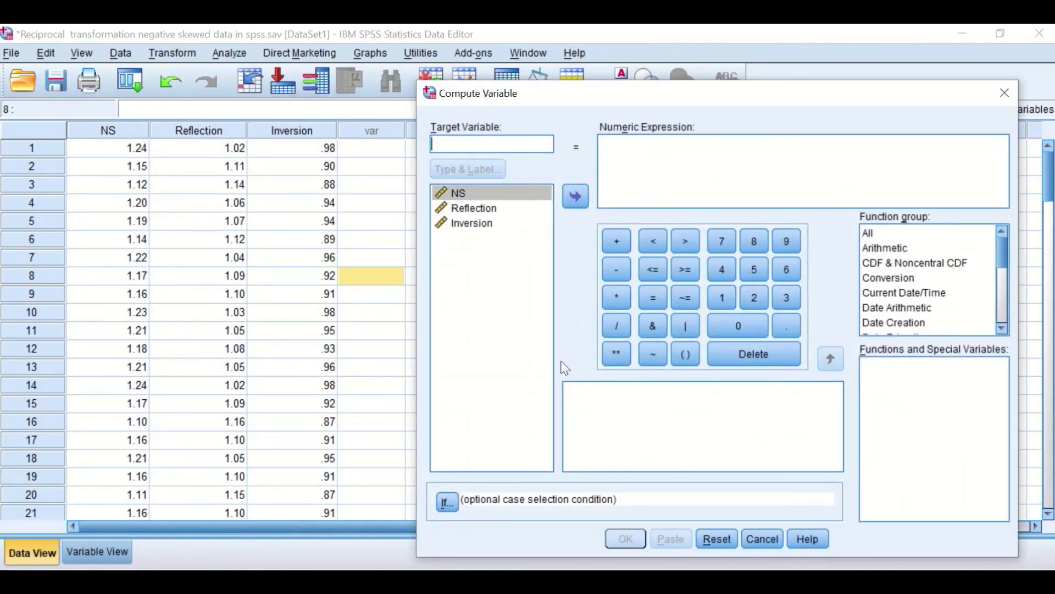
click(487, 152)
text(R)
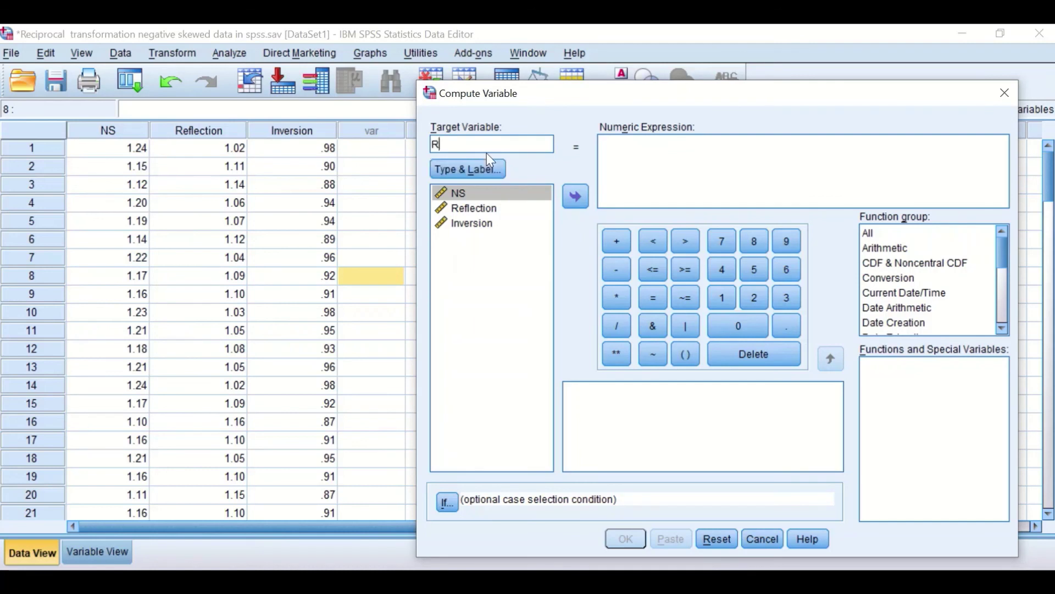
text(eciprocaldirect)
Step: Compute Reciprocaldirect as 1 / (1.26 + 1 - NS), and minimize the output to return to the data
click(616, 185)
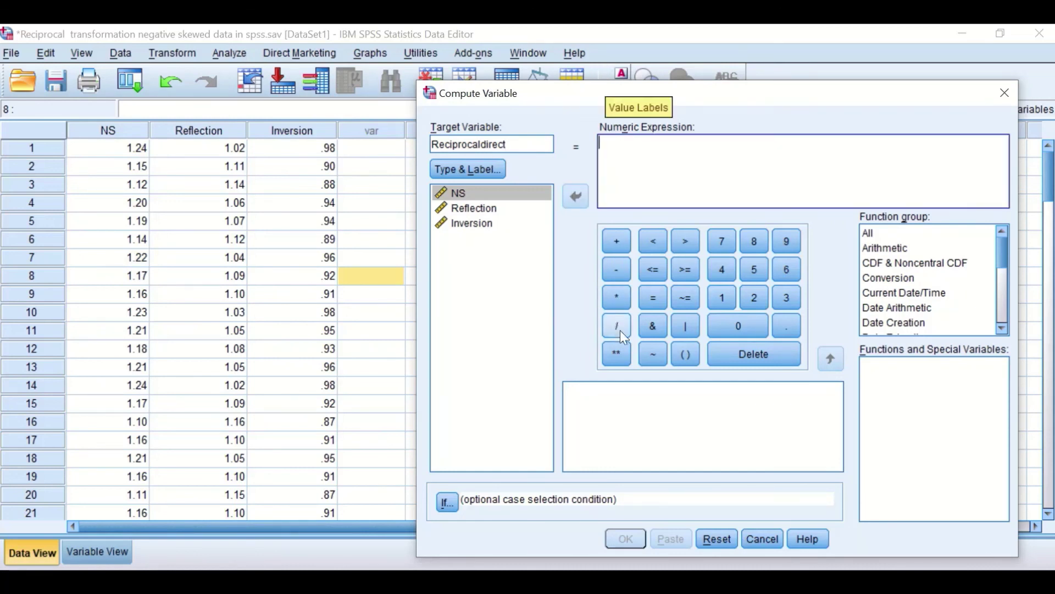
click(722, 300)
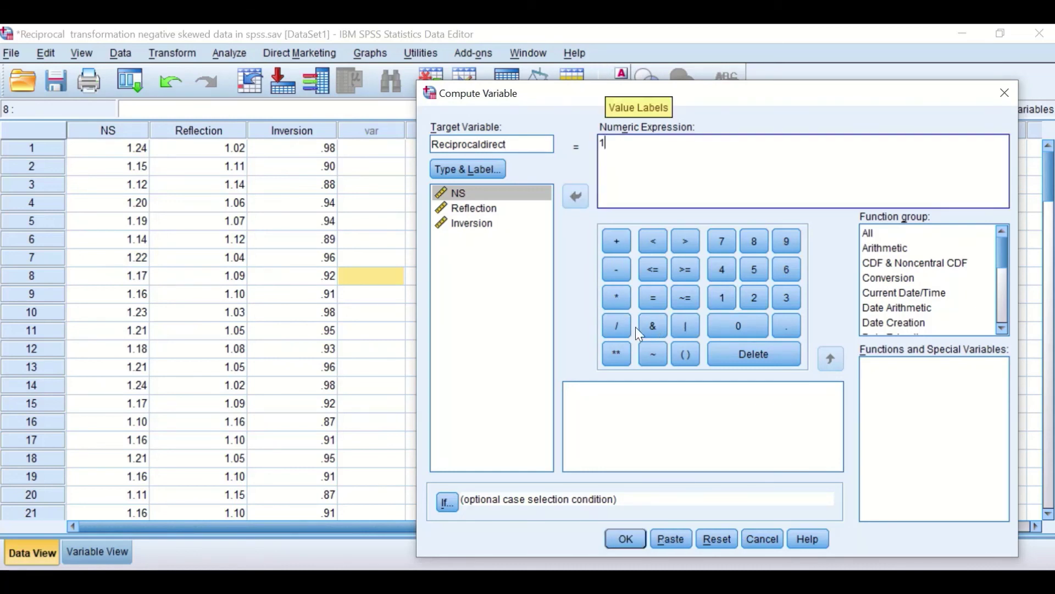
click(615, 326)
click(686, 354)
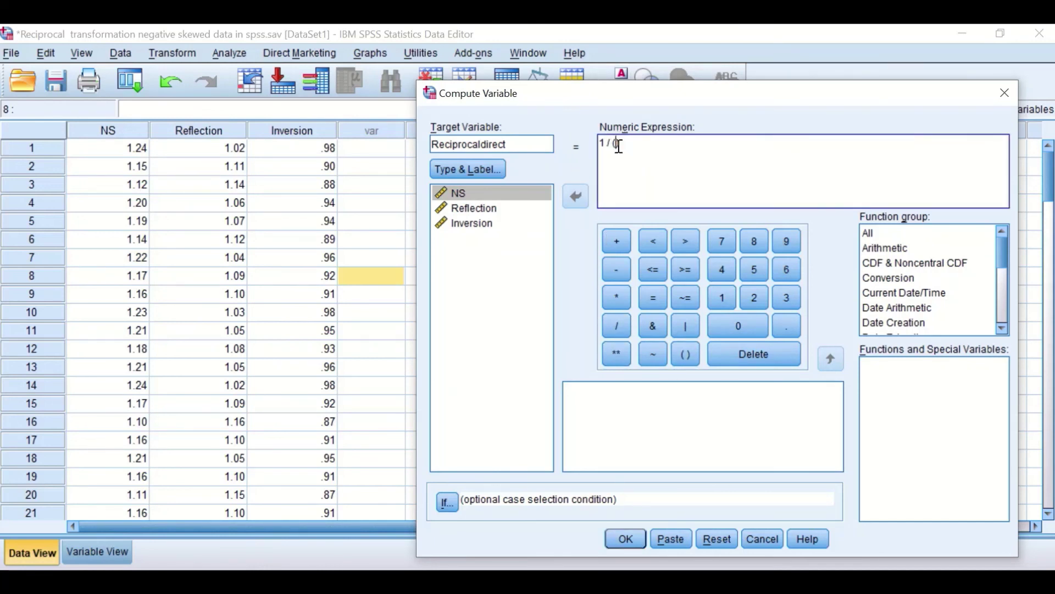
text(1.1)
key(BackSpace)
key(BackSpace)
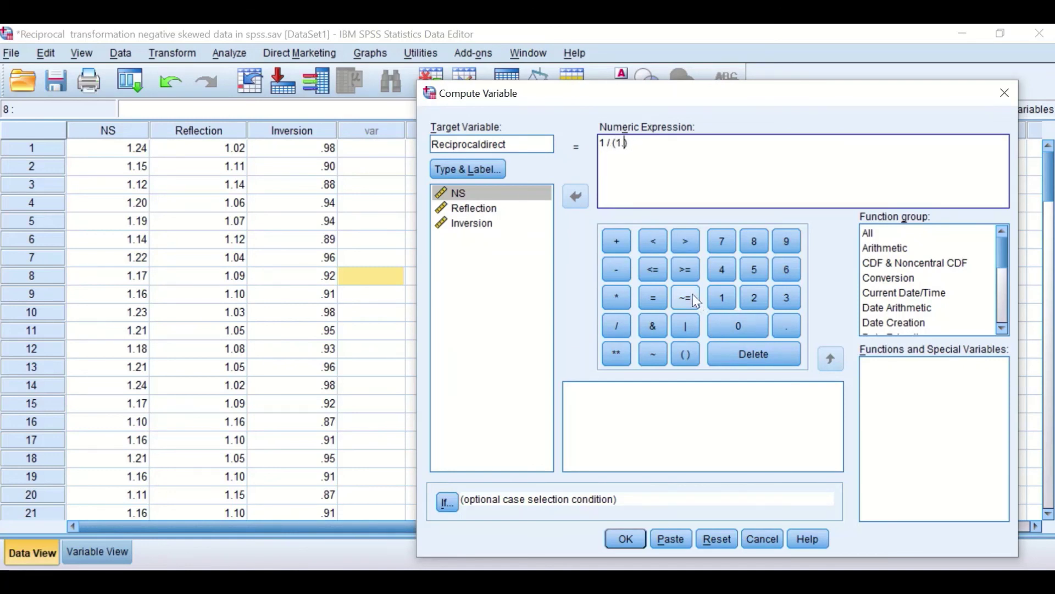
text(26)
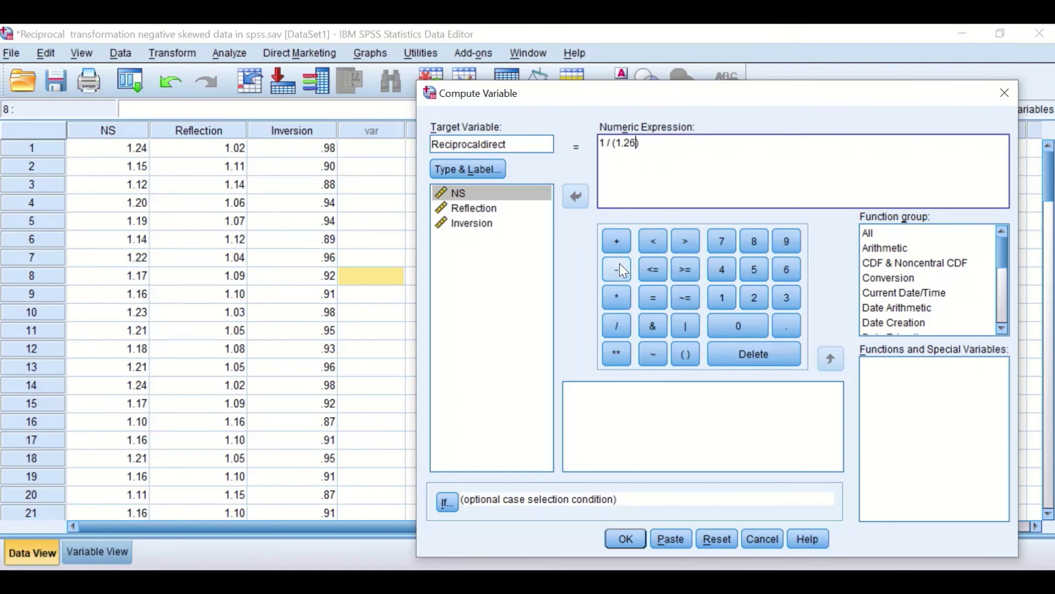
click(614, 240)
click(716, 299)
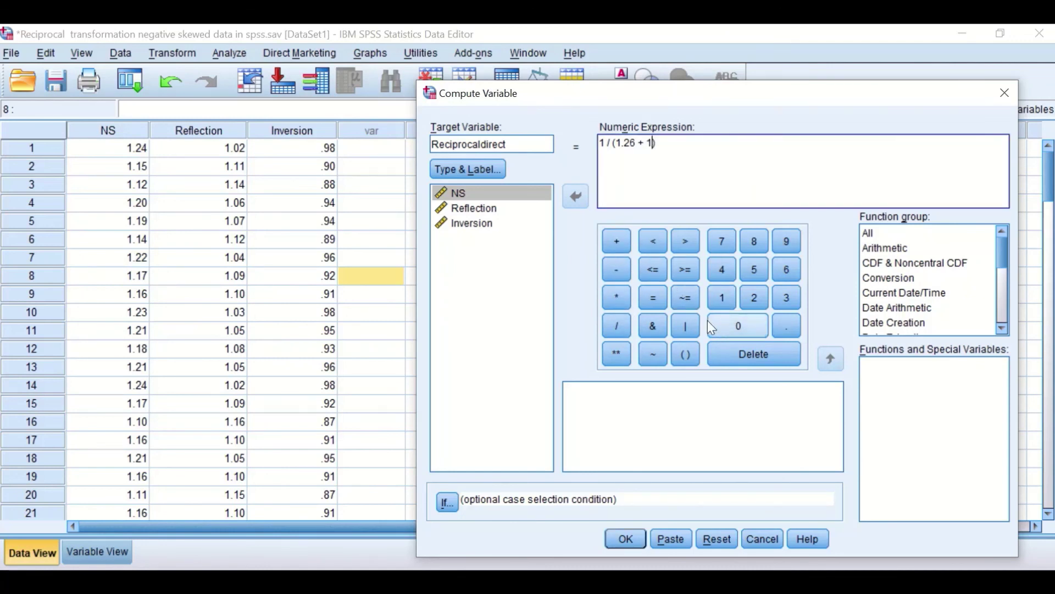
click(615, 268)
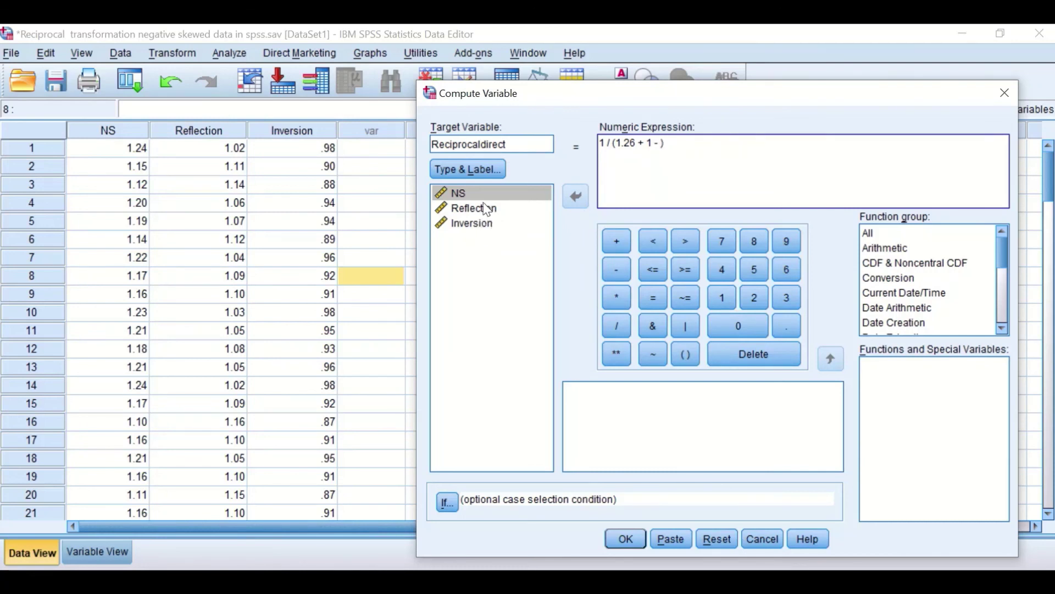
click(552, 193)
click(575, 197)
click(618, 538)
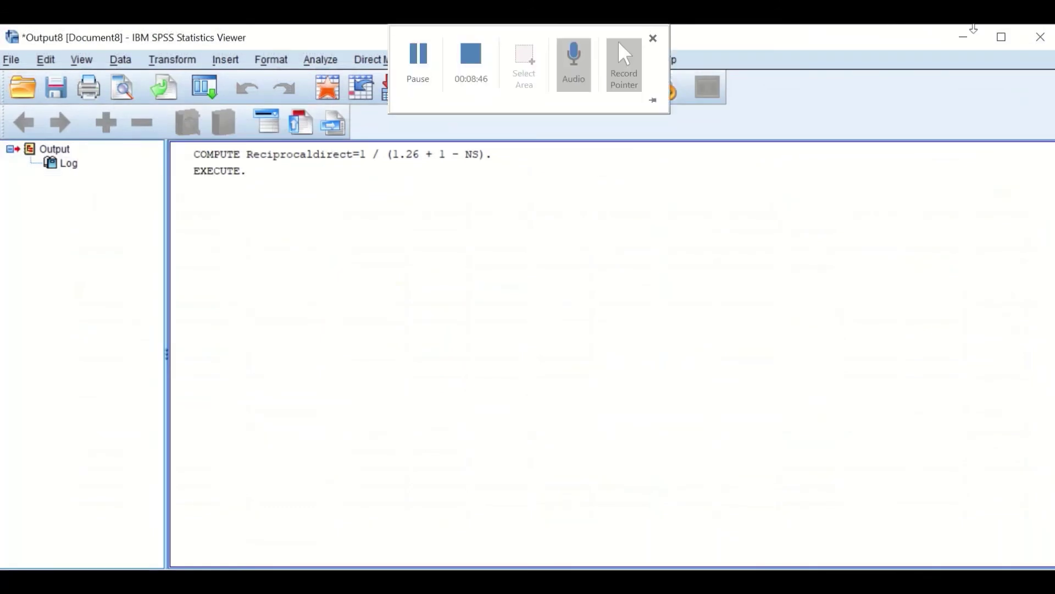
click(963, 36)
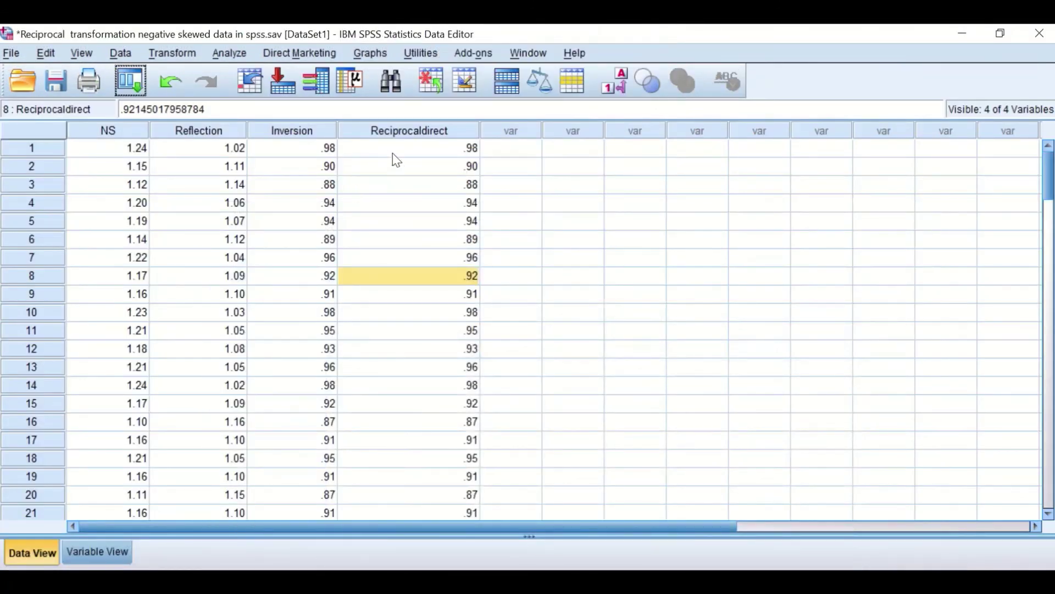